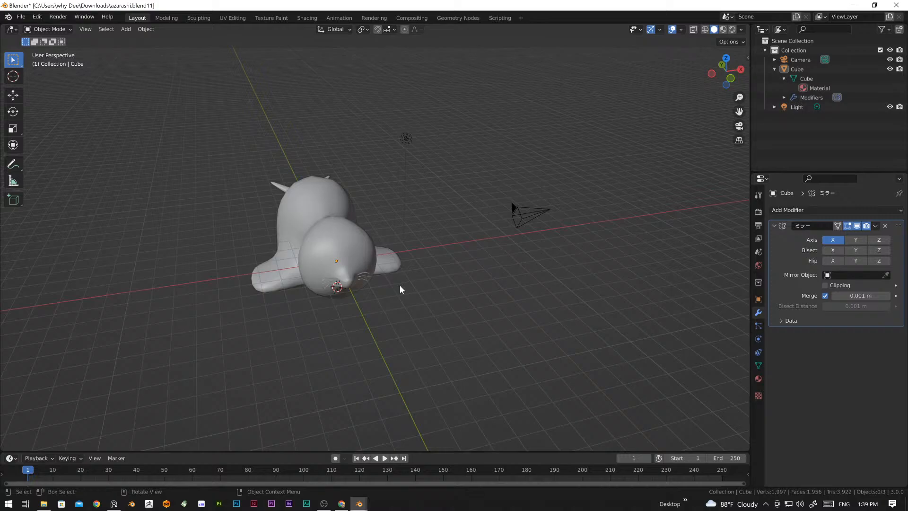
# Step: Turn on the Screencast Keys display in the 3D viewport and hide its settings again
pyautogui.press('n')
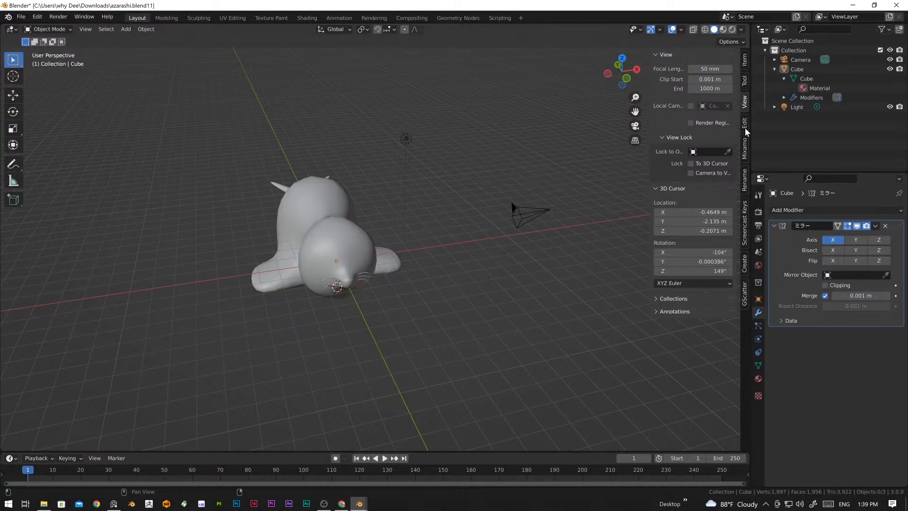
pyautogui.click(746, 229)
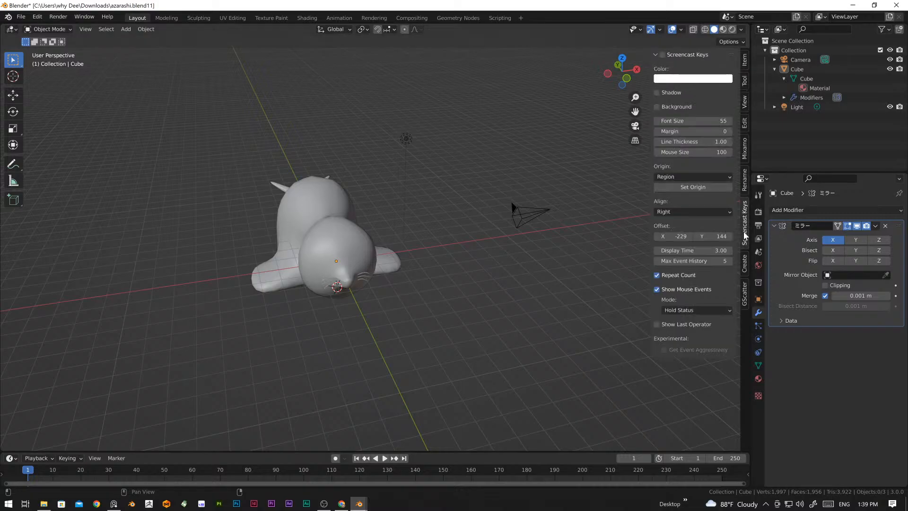
pyautogui.press('n')
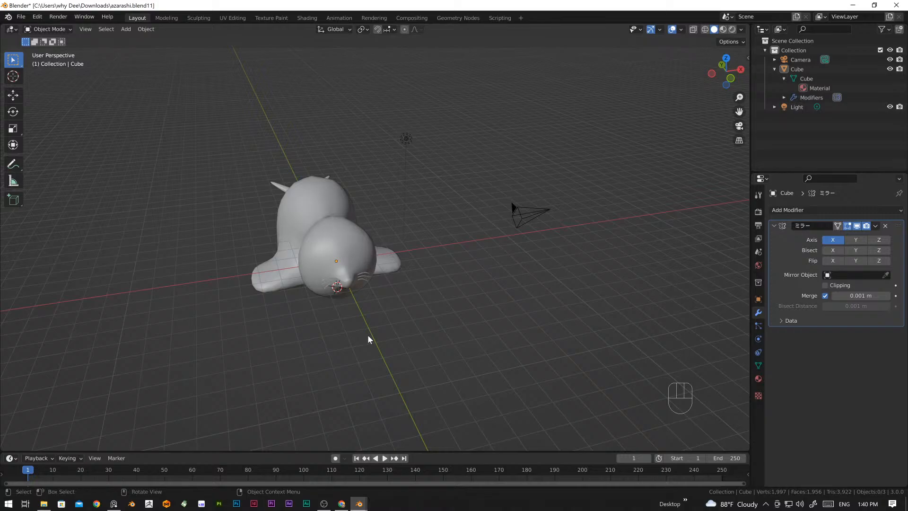
# Step: Examine the seal model from the front, above and both sides, including its head, flippers and tail
pyautogui.moveTo(353, 286); pyautogui.dragTo(299, 258, button='middle')
pyautogui.scroll(4, 335, 229)
pyautogui.keyDown('shift'); pyautogui.moveTo(323, 184); pyautogui.dragTo(374, 234, button='middle'); pyautogui.keyUp('shift')
pyautogui.scroll(-4, 311, 214)
pyautogui.moveTo(311, 215); pyautogui.dragTo(373, 264, button='middle')
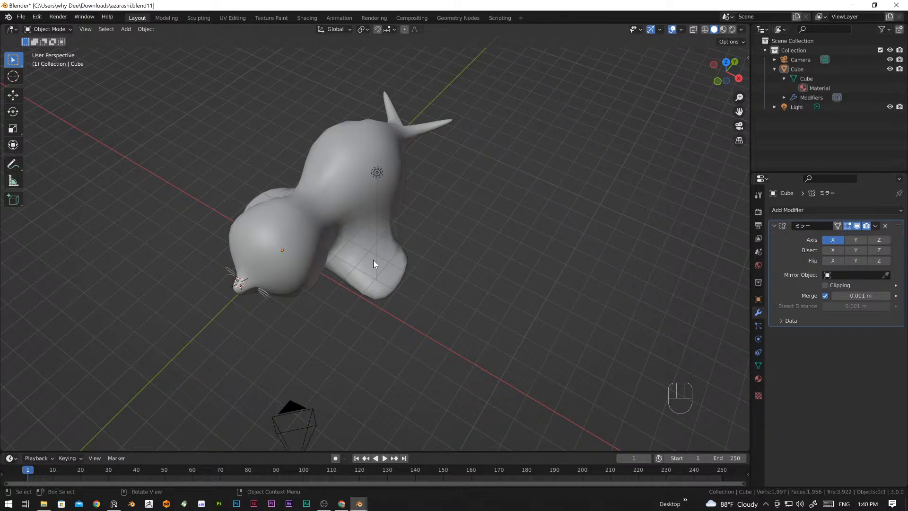
pyautogui.moveTo(432, 380); pyautogui.dragTo(363, 330, button='middle')
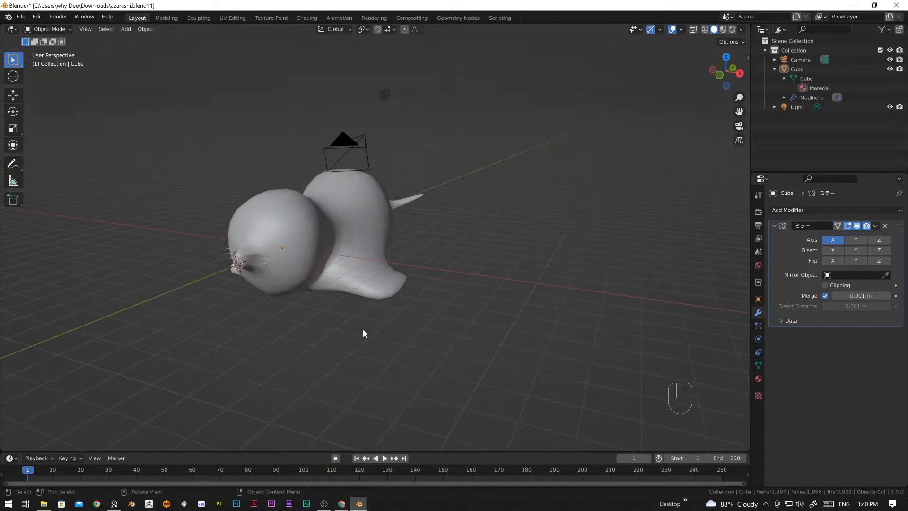
pyautogui.scroll(2, 334, 306)
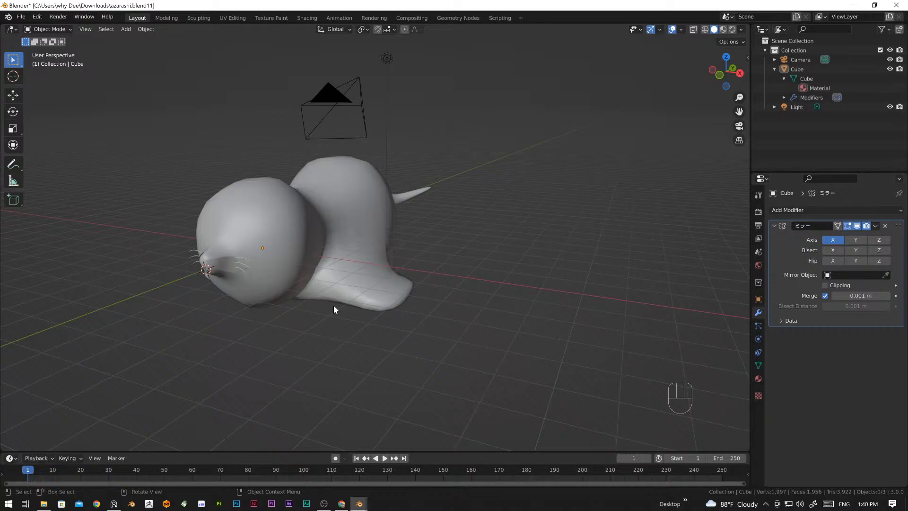
pyautogui.moveTo(282, 294); pyautogui.dragTo(304, 296, button='middle')
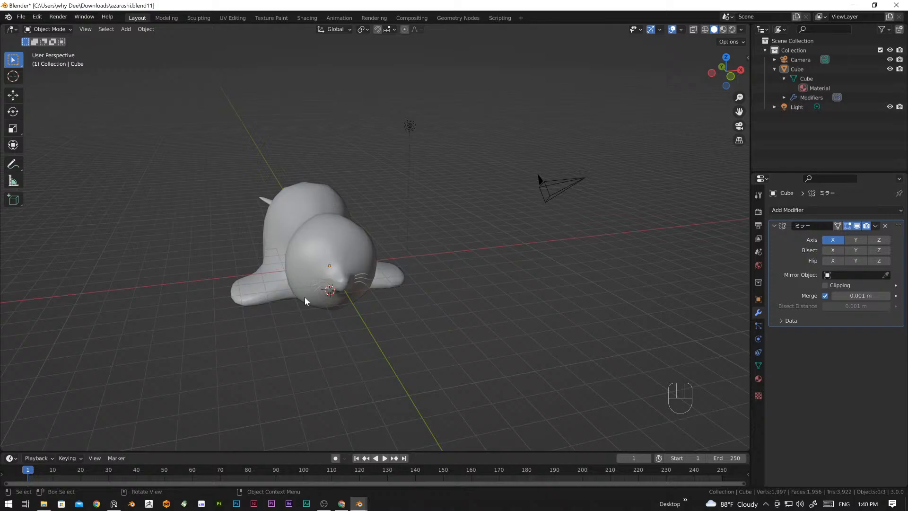
pyautogui.moveTo(299, 316); pyautogui.dragTo(393, 303, button='middle')
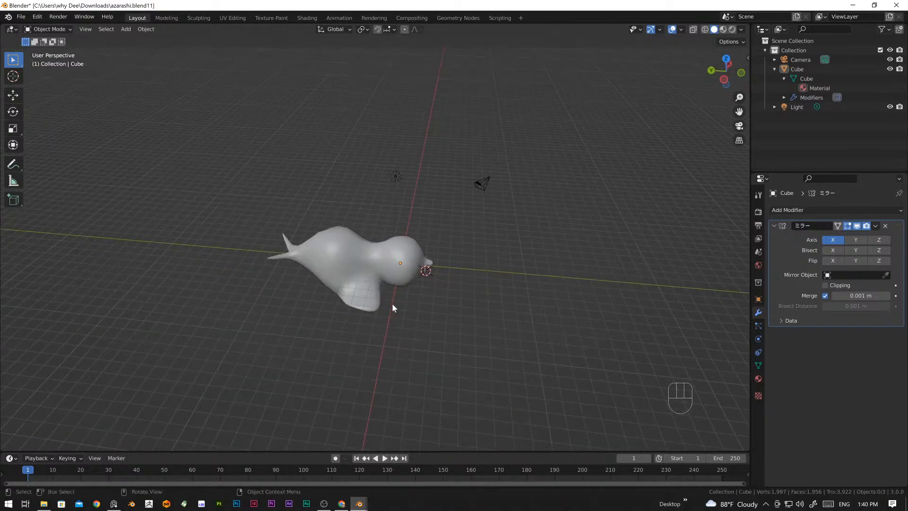
pyautogui.scroll(2, 400, 309)
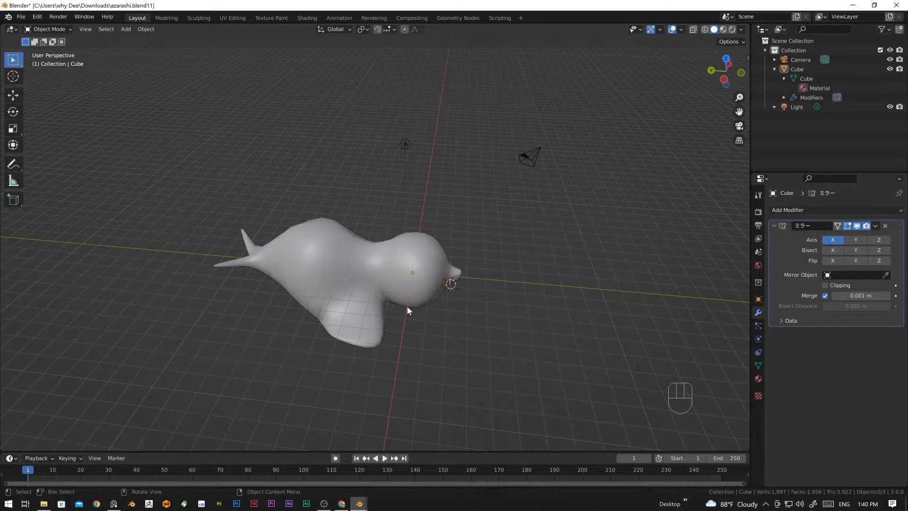
pyautogui.moveTo(455, 300); pyautogui.dragTo(404, 285, button='middle')
pyautogui.scroll(3, 438, 306)
pyautogui.scroll(-4, 501, 241)
# Step: Delete the camera and the light from the scene
pyautogui.moveTo(435, 140); pyautogui.dragTo(532, 232)
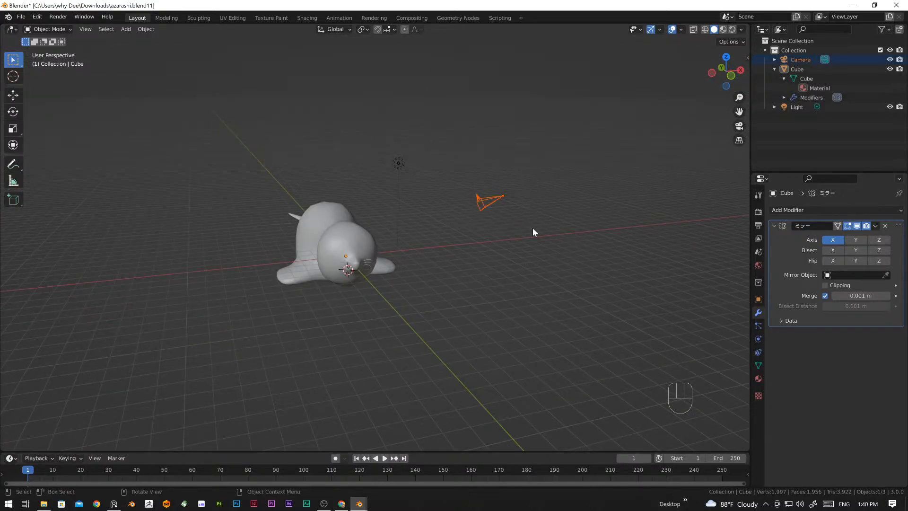
pyautogui.press('Delete')
pyautogui.click(398, 162)
pyautogui.press('Delete')
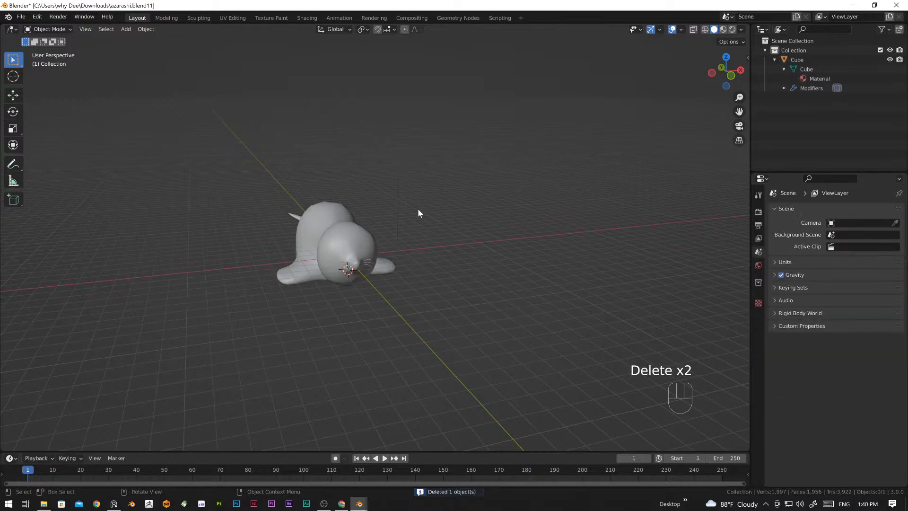
# Step: Select the seal mesh and open it in the UV Editing workspace
pyautogui.moveTo(418, 208); pyautogui.dragTo(421, 242, button='middle')
pyautogui.moveTo(348, 311); pyautogui.dragTo(379, 300, button='middle')
pyautogui.click(379, 300)
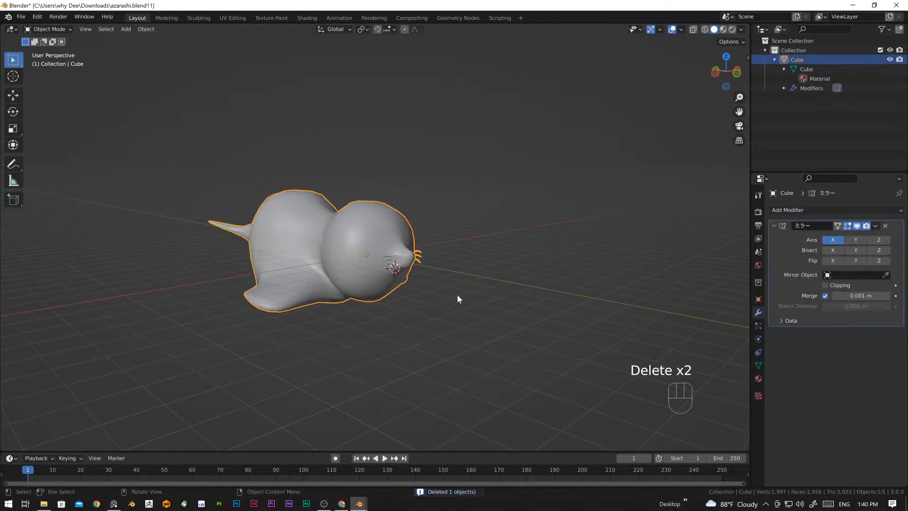
pyautogui.moveTo(458, 298); pyautogui.dragTo(419, 279, button='middle')
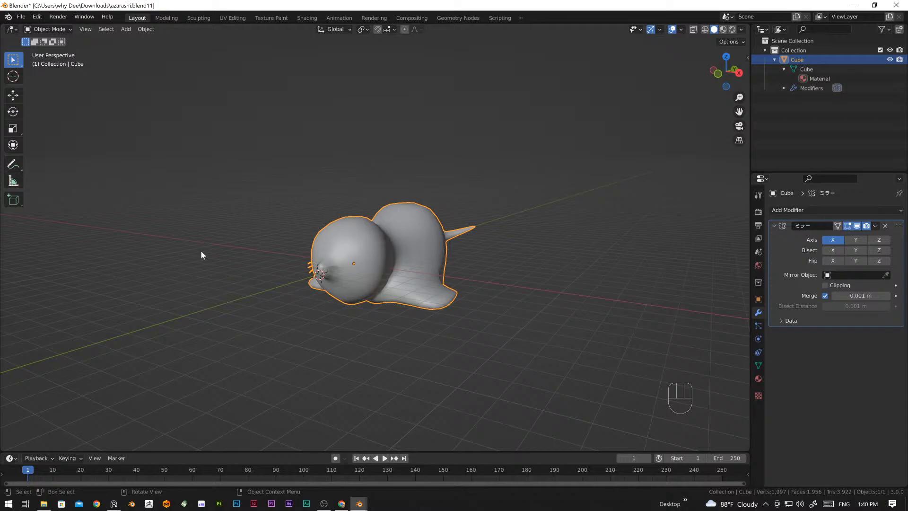
pyautogui.click(234, 21)
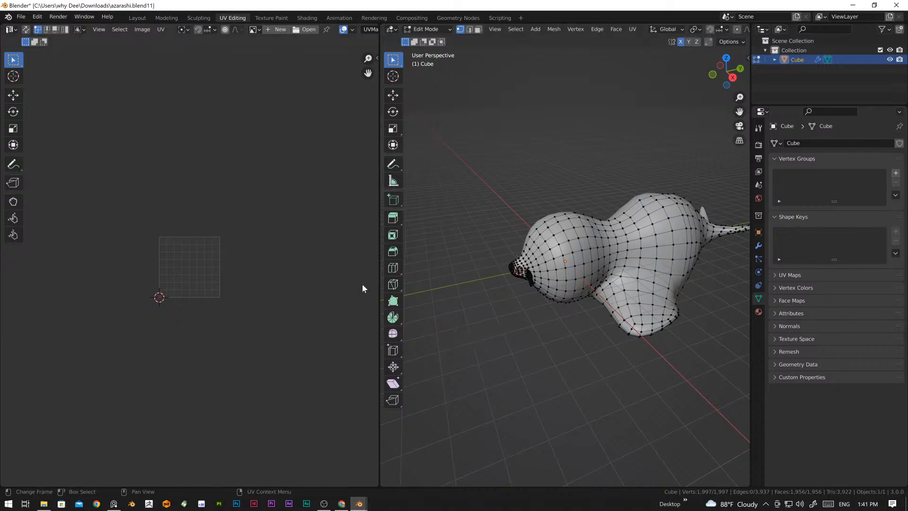
# Step: Switch the seal mesh to edge selection and enlarge the 3D viewport beside the UV editor
pyautogui.moveTo(473, 283); pyautogui.dragTo(537, 291, button='middle')
pyautogui.moveTo(620, 256); pyautogui.dragTo(561, 273, button='middle')
pyautogui.press('2')
pyautogui.scroll(4, 558, 284)
pyautogui.scroll(-5, 557, 253)
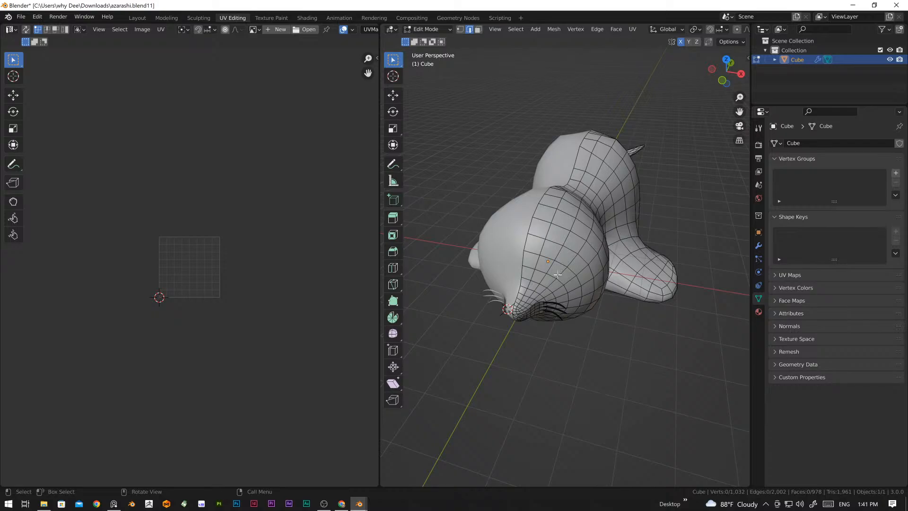
pyautogui.moveTo(380, 259); pyautogui.dragTo(251, 260)
# Step: Select the entire seal mesh and unwrap it with the standard Unwrap operation
pyautogui.moveTo(569, 269); pyautogui.dragTo(503, 261, button='middle')
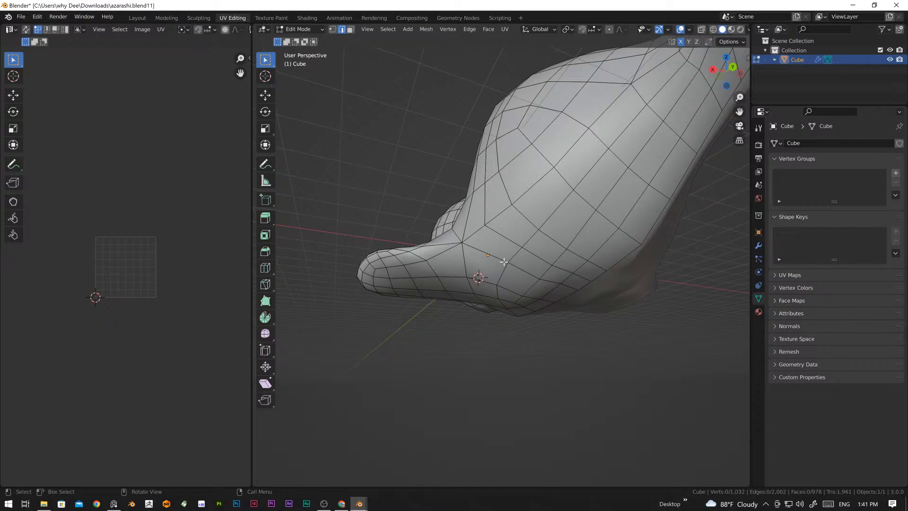
pyautogui.moveTo(504, 261); pyautogui.dragTo(511, 294, button='middle')
pyautogui.scroll(5, 513, 269)
pyautogui.scroll(-8, 516, 270)
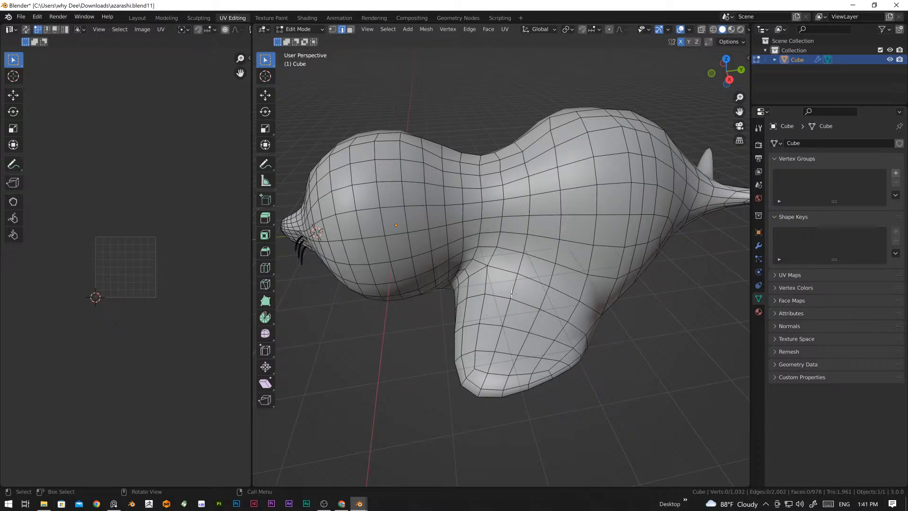
pyautogui.scroll(-4, 511, 293)
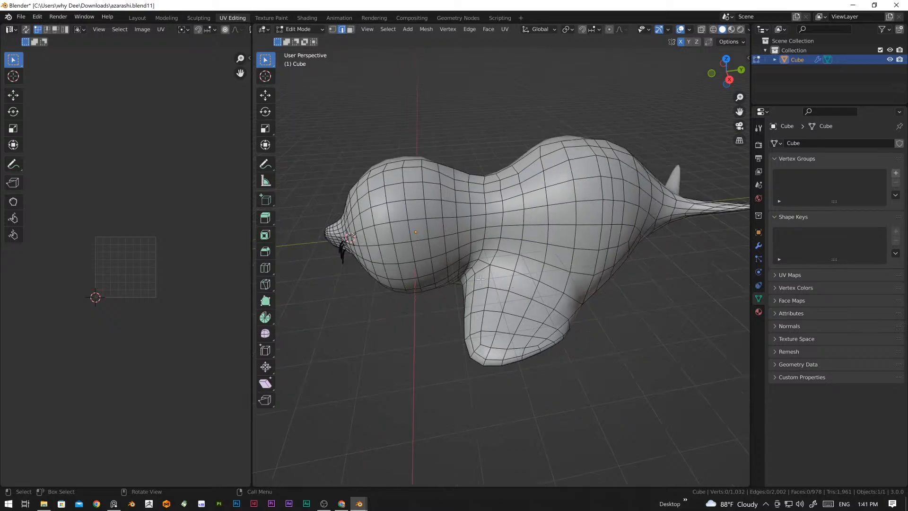
pyautogui.moveTo(511, 294); pyautogui.dragTo(542, 301, button='middle')
pyautogui.press('a')
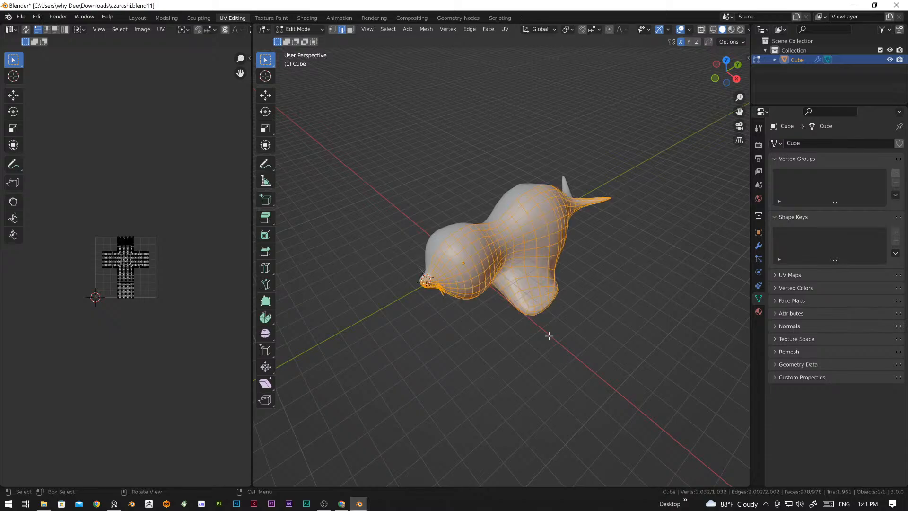
pyautogui.scroll(3, 482, 328)
pyautogui.press('u')
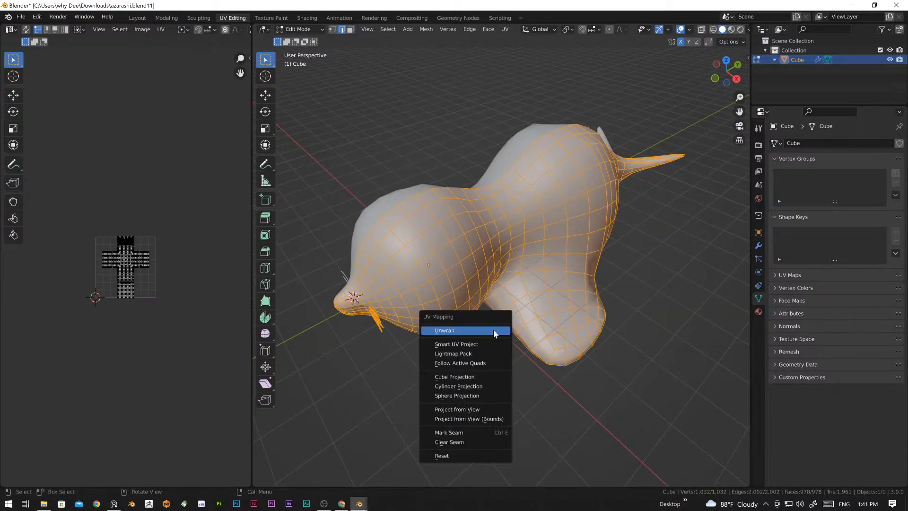
pyautogui.click(493, 330)
pyautogui.scroll(4, 179, 291)
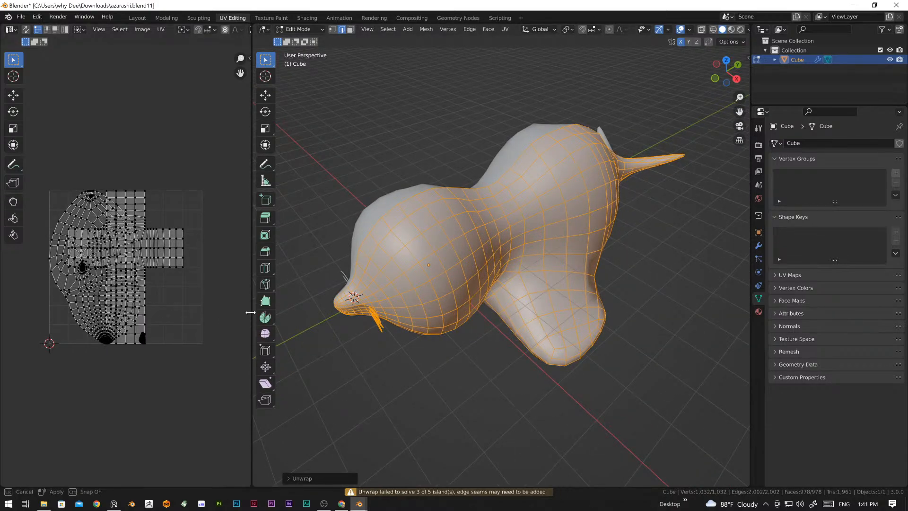
# Step: Enlarge the UV editor and examine the seal's unwrapped UV layout for overlapping islands
pyautogui.moveTo(250, 326); pyautogui.dragTo(495, 326)
pyautogui.scroll(5, 226, 291)
pyautogui.scroll(-5, 359, 264)
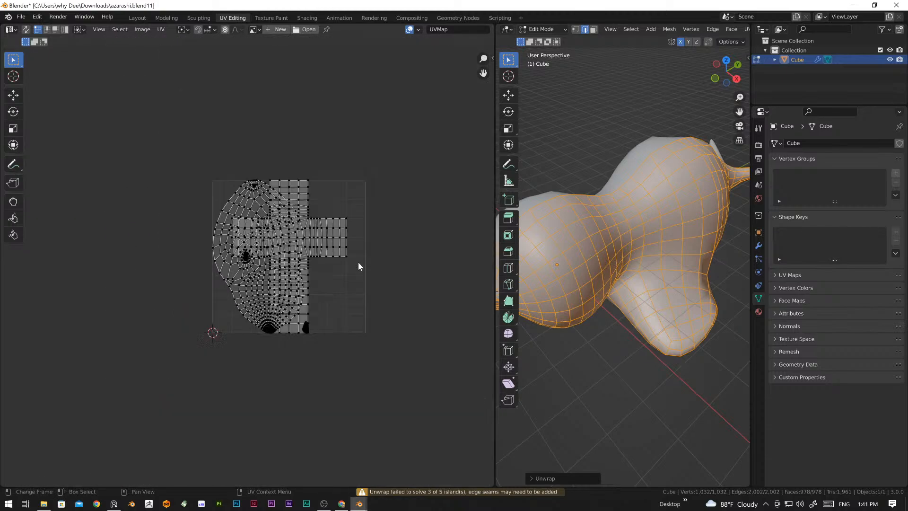
pyautogui.scroll(4, 350, 298)
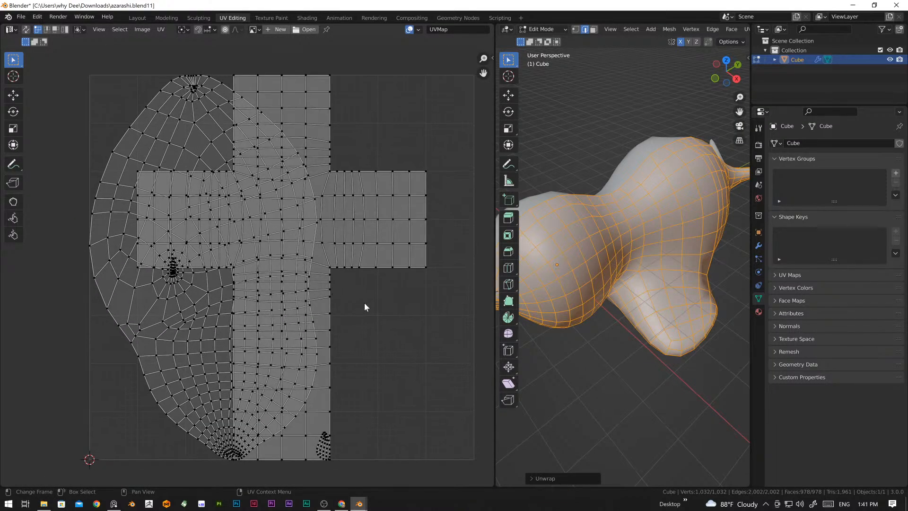
pyautogui.scroll(-3, 319, 322)
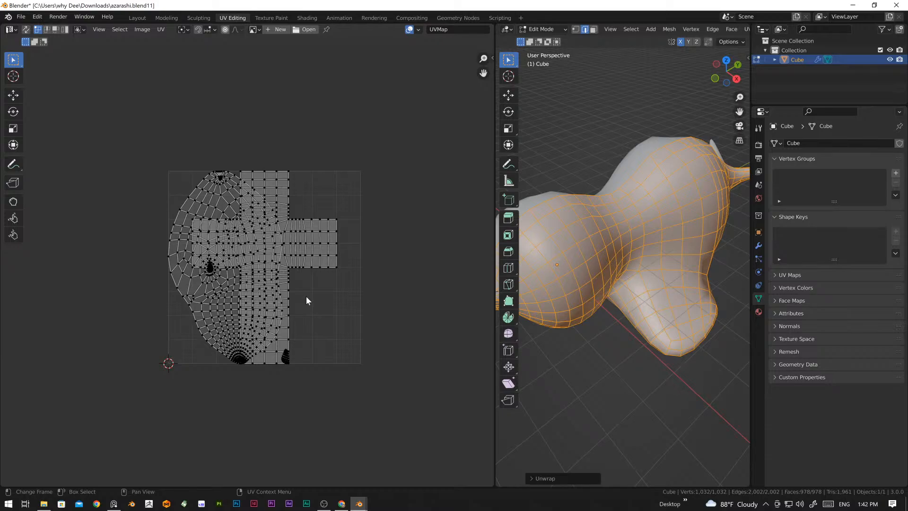
pyautogui.scroll(3, 264, 291)
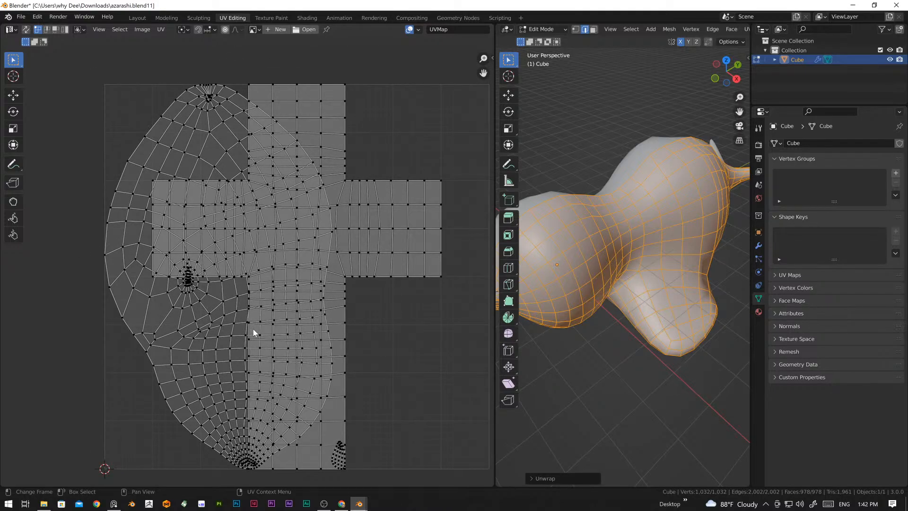
# Step: Deselect the whole mesh and enlarge the 3D viewport for work around the front flipper
pyautogui.hotkey('alt', 'a')
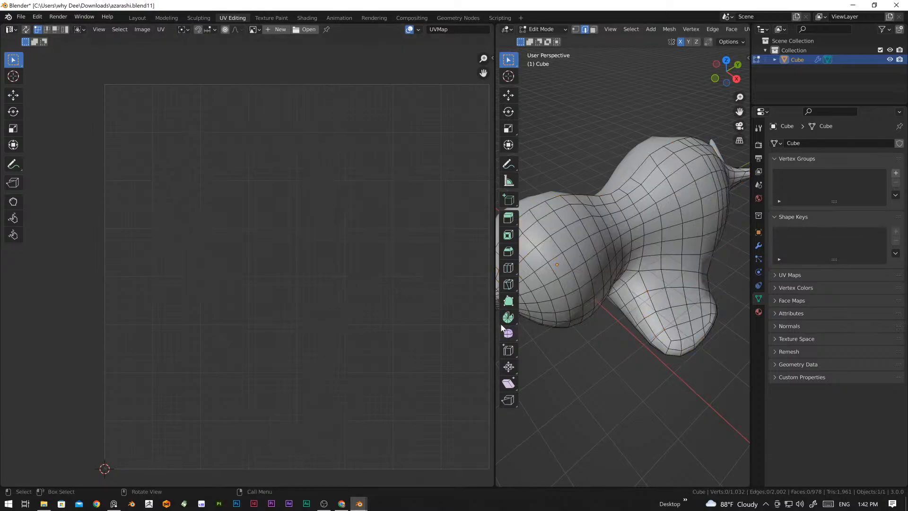
pyautogui.moveTo(495, 317); pyautogui.dragTo(308, 317)
pyautogui.moveTo(473, 265); pyautogui.dragTo(551, 306, button='middle')
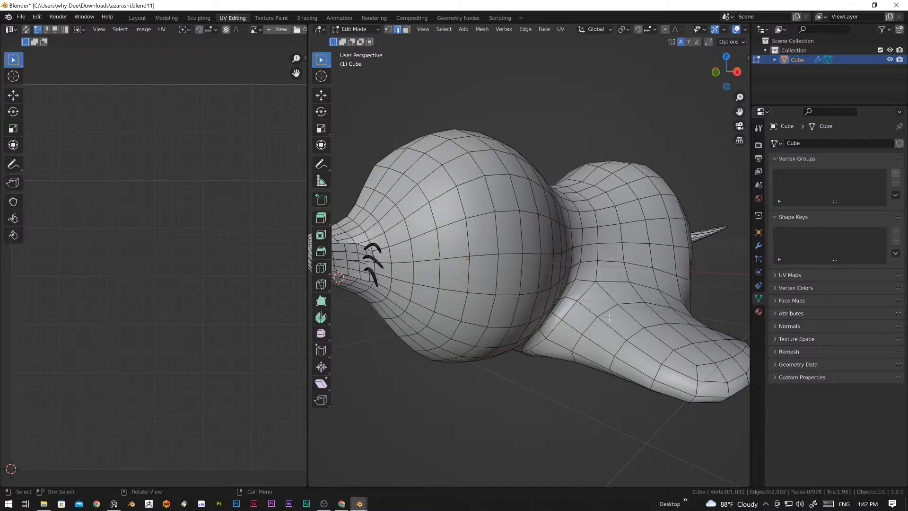
pyautogui.moveTo(609, 317); pyautogui.dragTo(581, 350, button='middle')
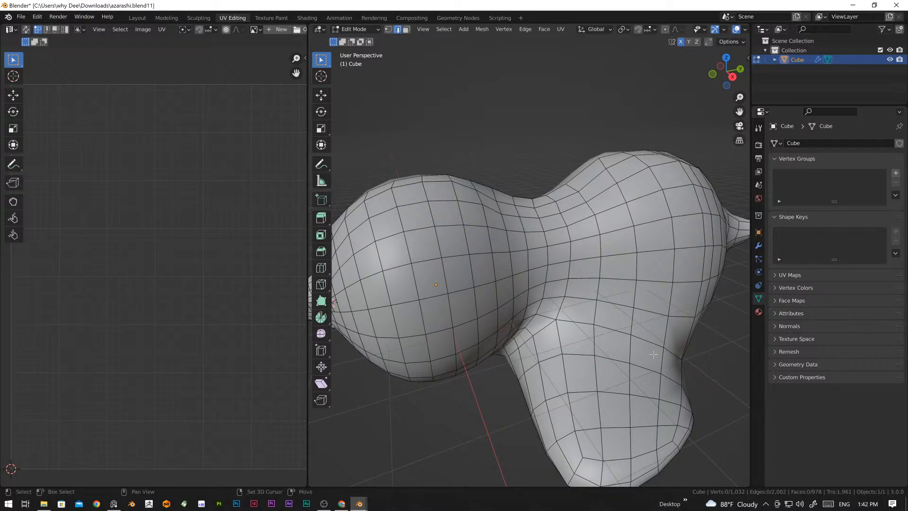
pyautogui.moveTo(653, 354); pyautogui.dragTo(594, 324, button='middle')
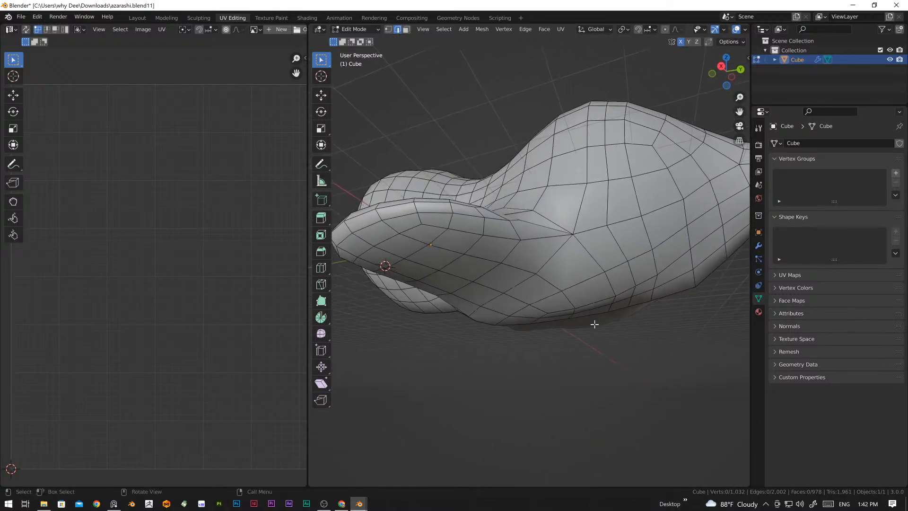
# Step: Select the first edges along the upper rear of the front flipper's base, where it joins the body
pyautogui.moveTo(562, 279); pyautogui.dragTo(633, 300, button='middle')
pyautogui.moveTo(563, 334); pyautogui.dragTo(552, 305, button='middle')
pyautogui.moveTo(507, 358); pyautogui.dragTo(524, 398, button='middle')
pyautogui.moveTo(508, 341); pyautogui.dragTo(539, 357, button='middle')
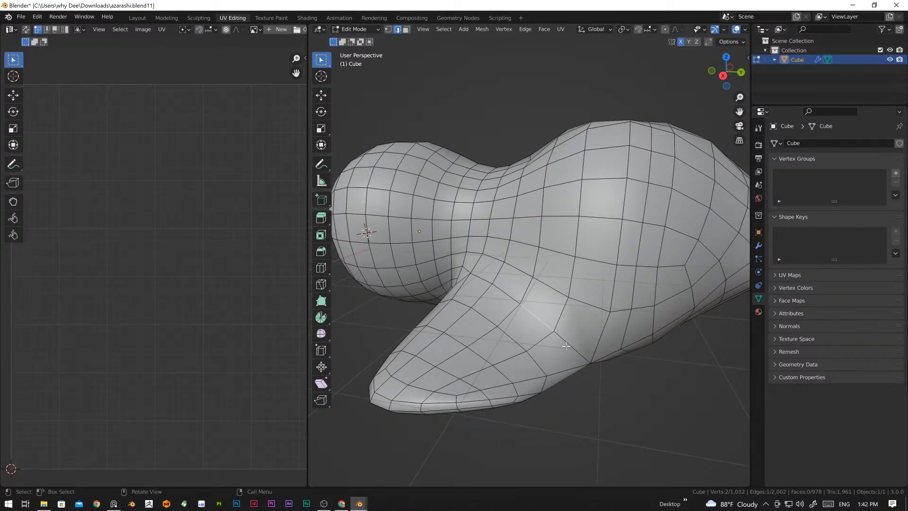
pyautogui.moveTo(566, 345); pyautogui.dragTo(539, 345, button='middle')
pyautogui.scroll(3, 529, 358)
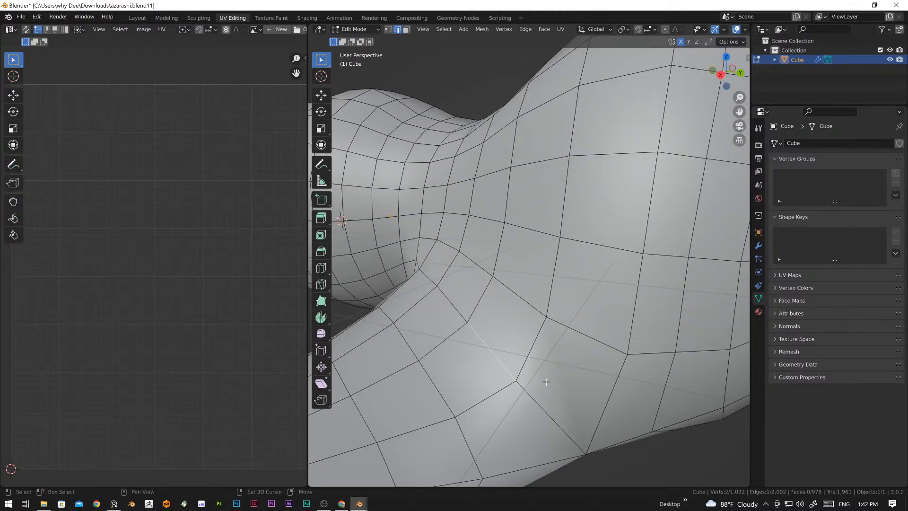
pyautogui.keyDown('shift'); pyautogui.moveTo(543, 405); pyautogui.dragTo(562, 311, button='middle'); pyautogui.keyUp('shift')
pyautogui.scroll(-1, 553, 307)
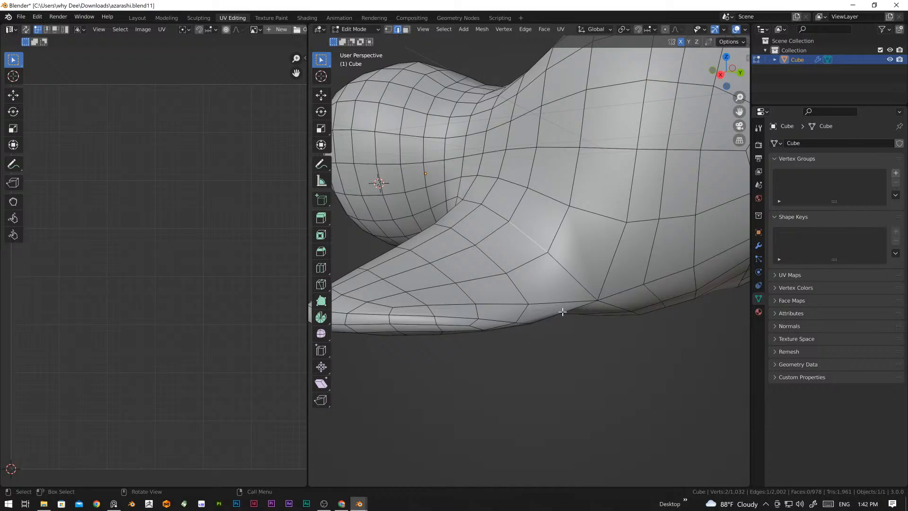
pyautogui.moveTo(574, 321); pyautogui.dragTo(575, 266, button='middle')
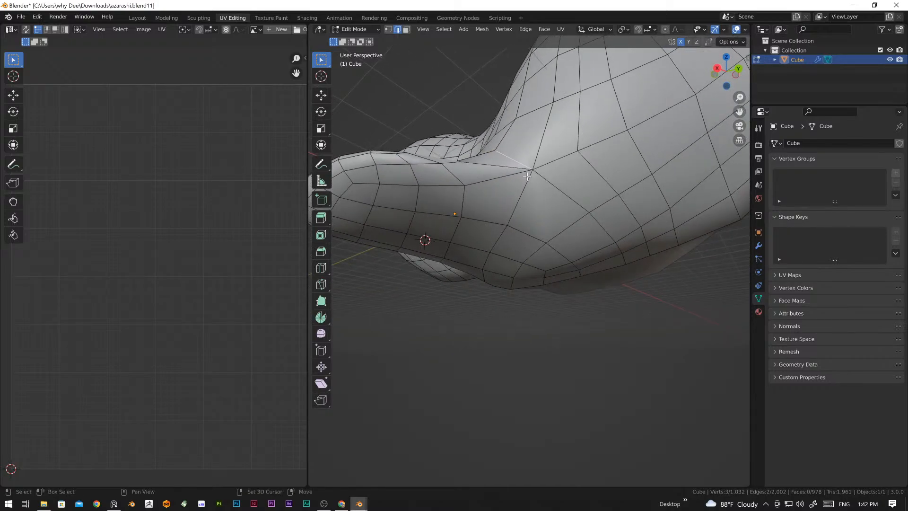
# Step: Extend the edge selection along the underside, front and top of the front flipper's base to close the loop
pyautogui.keyDown('shift'); pyautogui.click(499, 238); pyautogui.keyUp('shift')
pyautogui.moveTo(520, 259); pyautogui.dragTo(505, 236, button='middle')
pyautogui.keyDown('shift'); pyautogui.click(507, 235); pyautogui.keyUp('shift')
pyautogui.keyDown('shift'); pyautogui.click(498, 249); pyautogui.keyUp('shift')
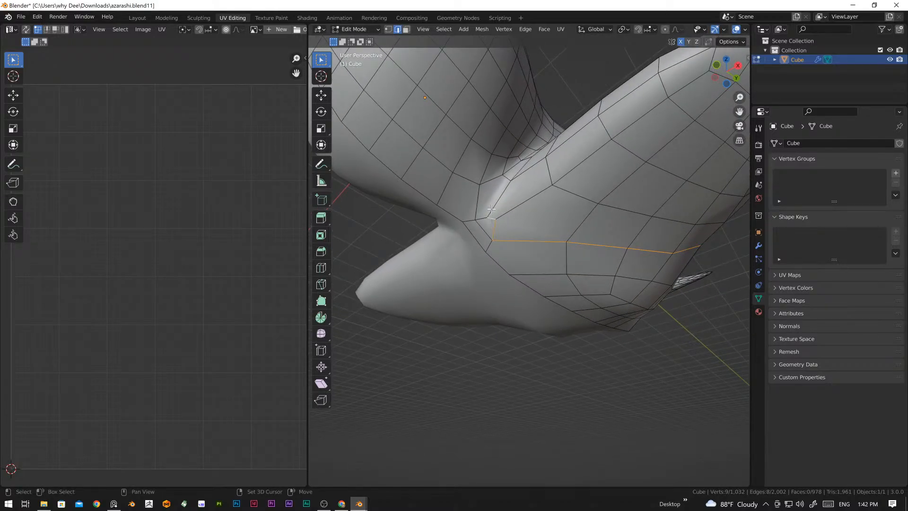
pyautogui.moveTo(542, 206); pyautogui.dragTo(515, 229, button='middle')
pyautogui.keyDown('shift'); pyautogui.click(523, 203); pyautogui.keyUp('shift')
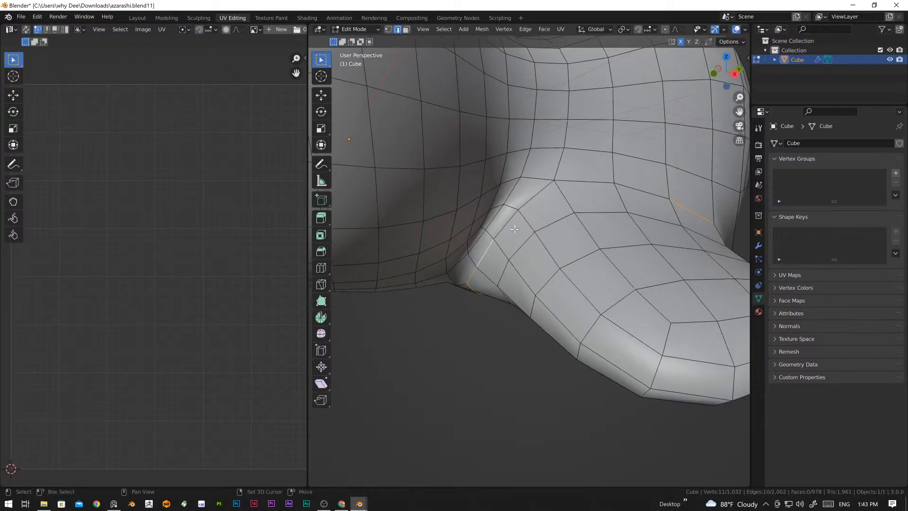
pyautogui.keyDown('ctrl'); pyautogui.click(638, 190); pyautogui.keyUp('ctrl')
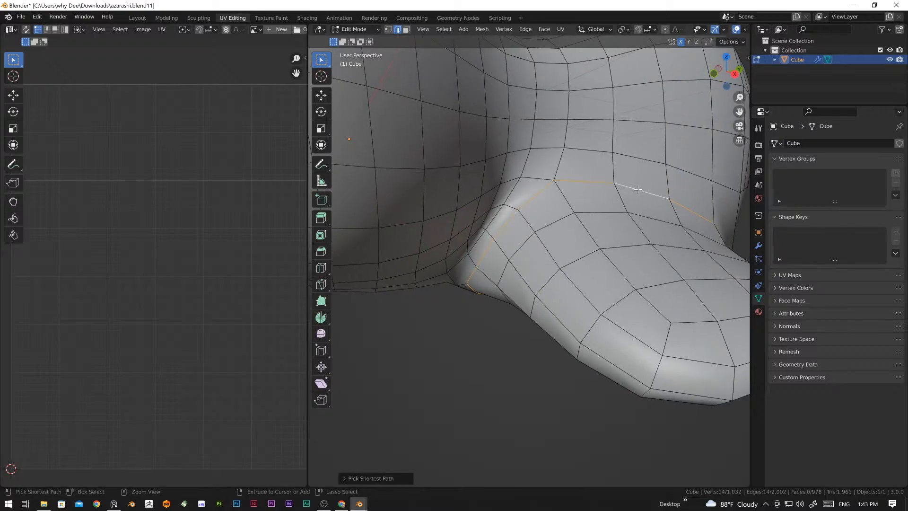
pyautogui.moveTo(637, 190); pyautogui.dragTo(642, 214, button='middle')
# Step: Mark the selected loop around the front flipper's base as a seam and clear the selection
pyautogui.scroll(-5, 592, 267)
pyautogui.moveTo(576, 242); pyautogui.dragTo(561, 303, button='middle')
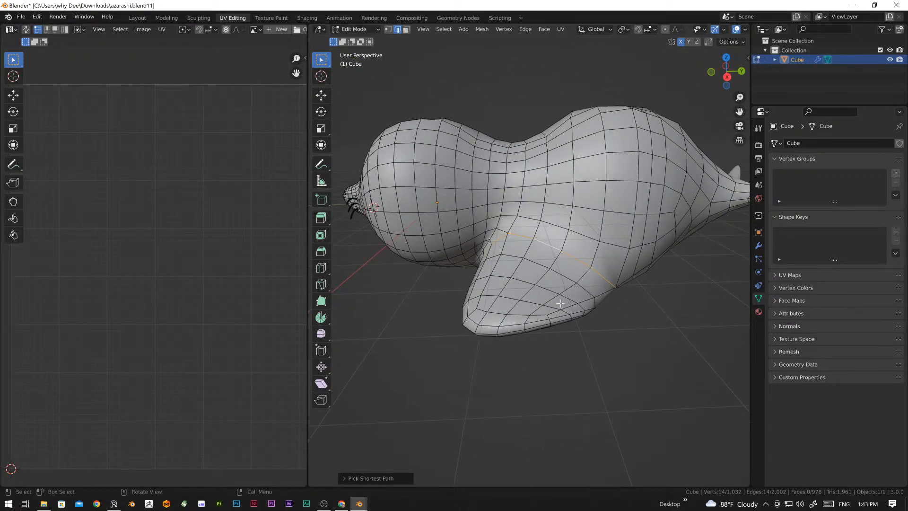
pyautogui.hotkey('ctrl', 'e')
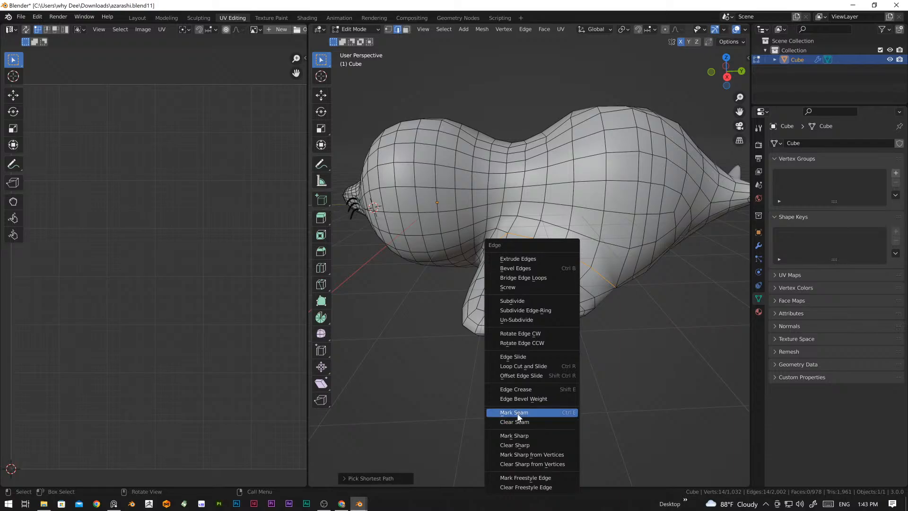
pyautogui.click(568, 413)
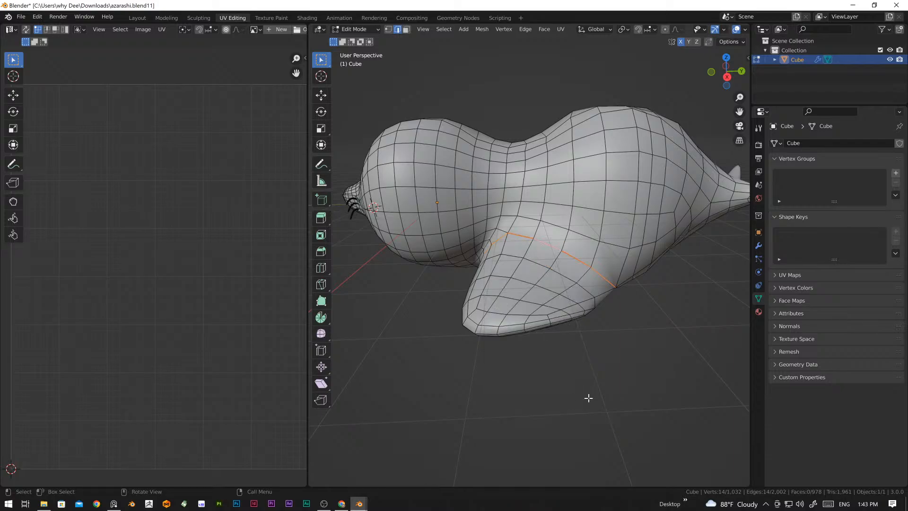
pyautogui.moveTo(594, 353); pyautogui.dragTo(412, 330, button='middle')
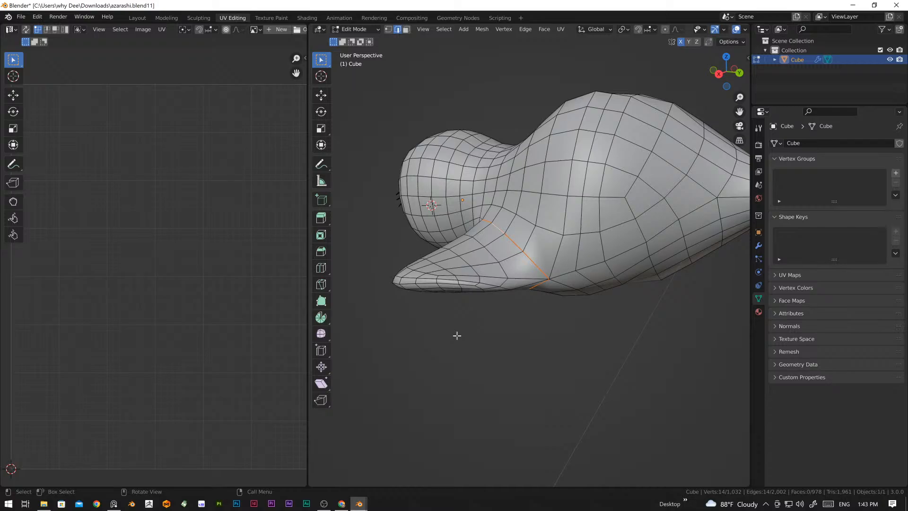
pyautogui.hotkey('alt', 'a')
# Step: Examine the marked seam around the front flipper's base from above, behind, in front and below
pyautogui.moveTo(553, 296); pyautogui.dragTo(561, 259, button='middle')
pyautogui.moveTo(576, 226); pyautogui.dragTo(582, 305, button='middle')
pyautogui.scroll(2, 526, 361)
pyautogui.moveTo(589, 371); pyautogui.dragTo(553, 356, button='middle')
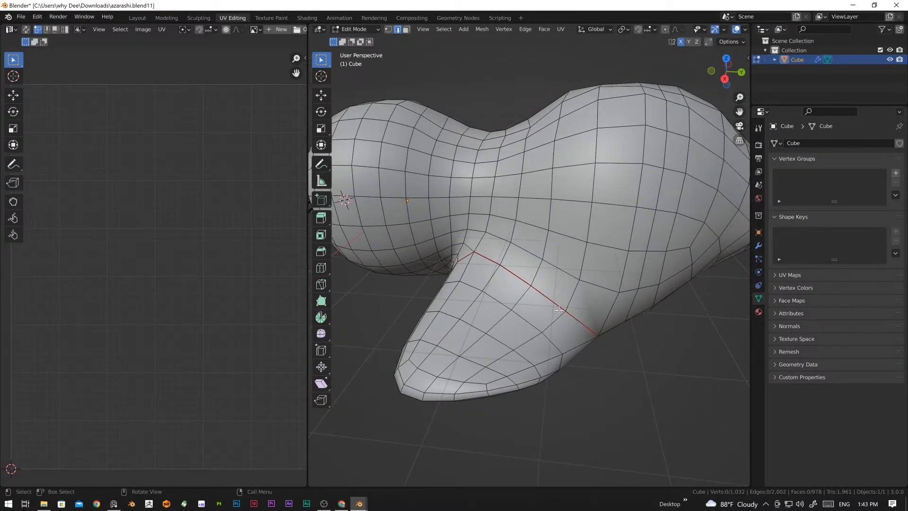
pyautogui.moveTo(470, 225); pyautogui.dragTo(516, 273, button='middle')
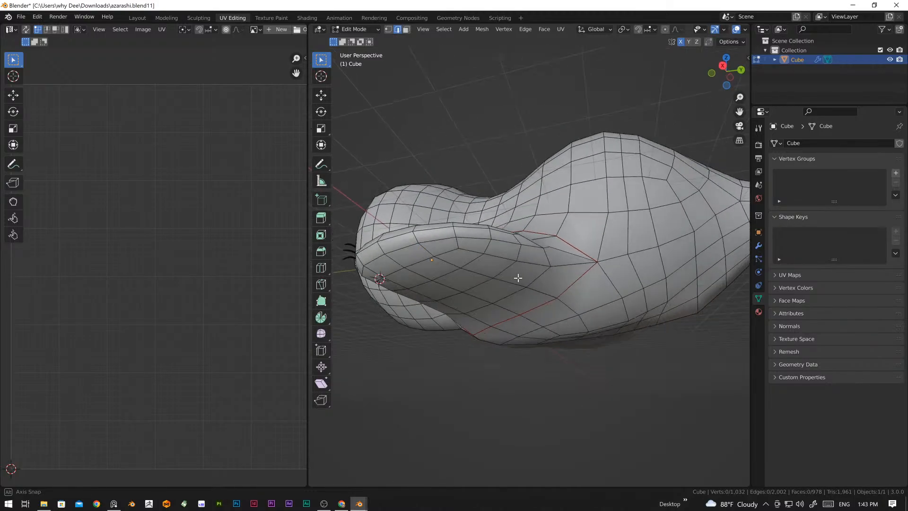
pyautogui.scroll(-3, 196, 327)
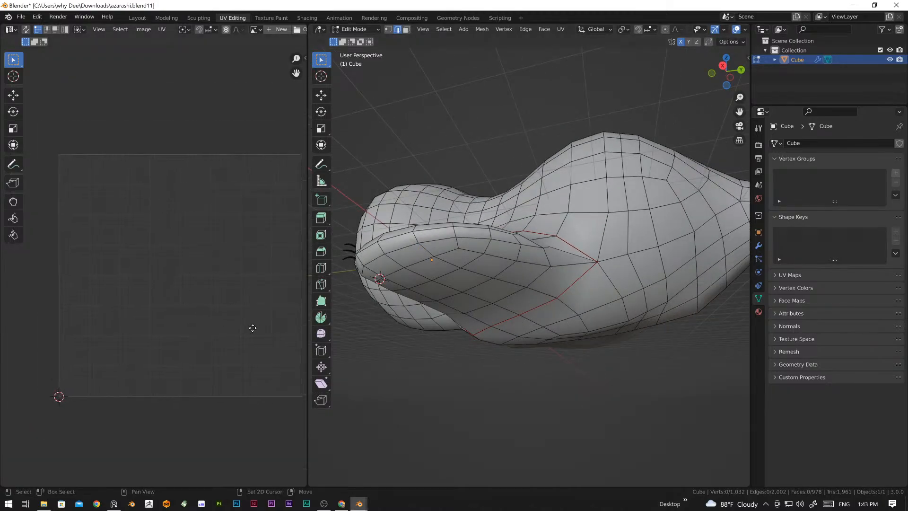
pyautogui.moveTo(628, 301); pyautogui.dragTo(615, 259, button='middle')
pyautogui.moveTo(492, 334); pyautogui.dragTo(392, 328, button='middle')
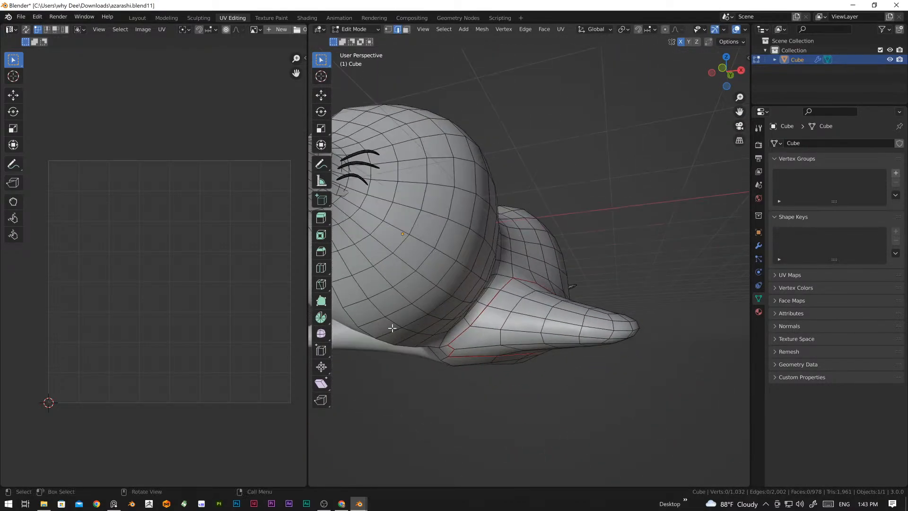
pyautogui.moveTo(549, 370); pyautogui.dragTo(409, 169, button='middle')
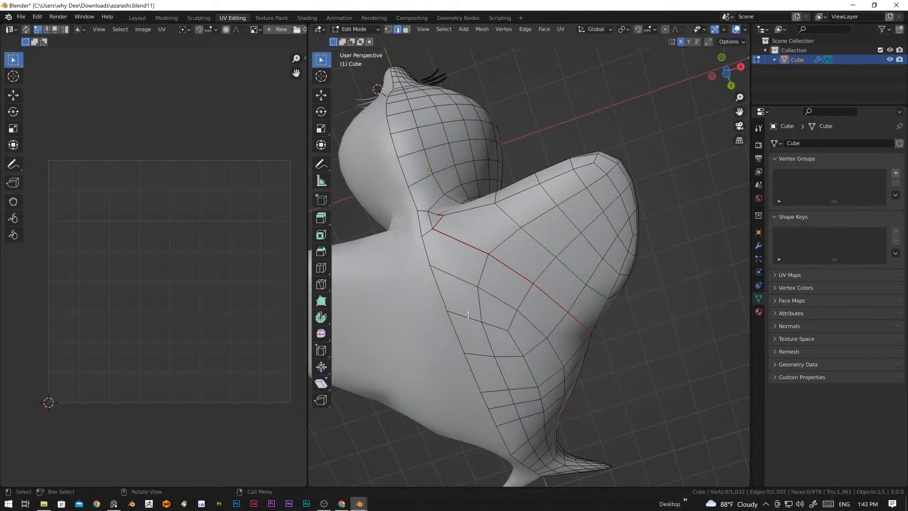
pyautogui.moveTo(576, 466); pyautogui.dragTo(462, 273, button='middle')
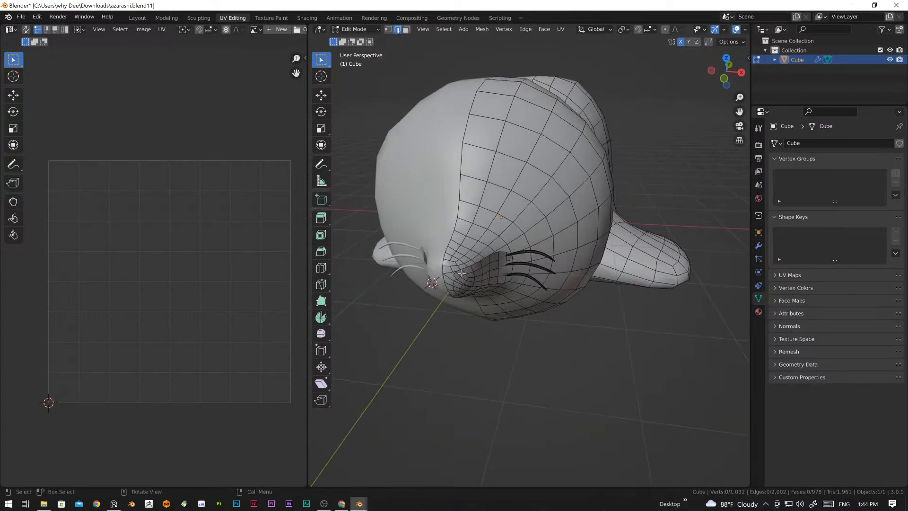
# Step: Select the edge loop running along the seal's centre line at the mirror boundary
pyautogui.press('alt')
pyautogui.keyDown('alt'); pyautogui.click(447, 247); pyautogui.keyUp('alt')
pyautogui.keyDown('alt'); pyautogui.moveTo(446, 248); pyautogui.dragTo(512, 341, button='middle'); pyautogui.keyUp('alt')
pyautogui.scroll(3, 545, 322)
pyautogui.moveTo(402, 315); pyautogui.dragTo(473, 271, button='middle')
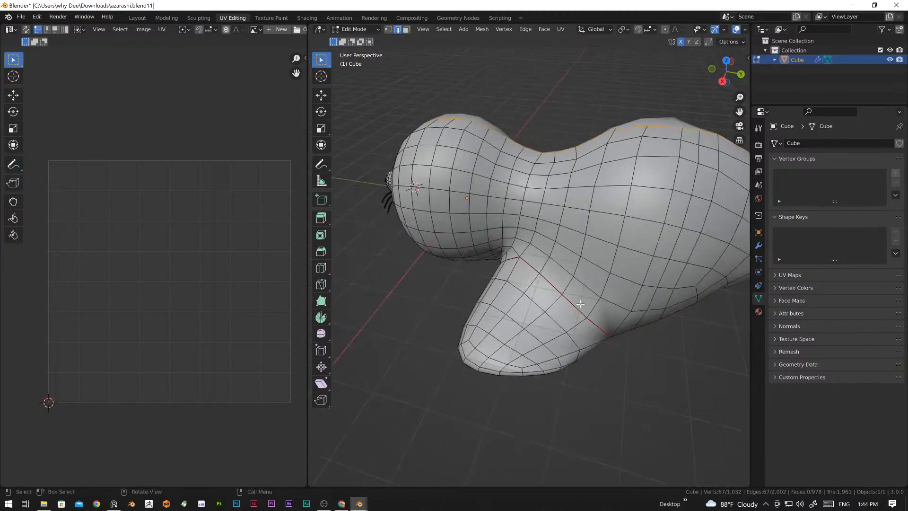
pyautogui.moveTo(580, 304)
pyautogui.mouseDown(button='middle')
pyautogui.moveTo(535, 276)
pyautogui.moveTo(569, 315)
pyautogui.mouseUp(button='middle')
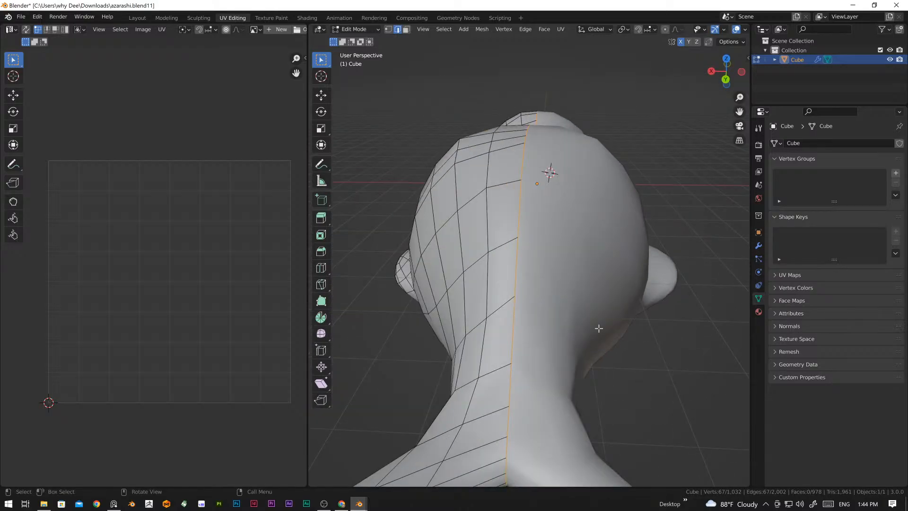
pyautogui.moveTo(539, 259); pyautogui.dragTo(526, 313, button='middle')
# Step: Select the upper and lower edge runs bordering the recessed patch on the side of the seal's muzzle
pyautogui.scroll(3, 478, 302)
pyautogui.click(544, 259)
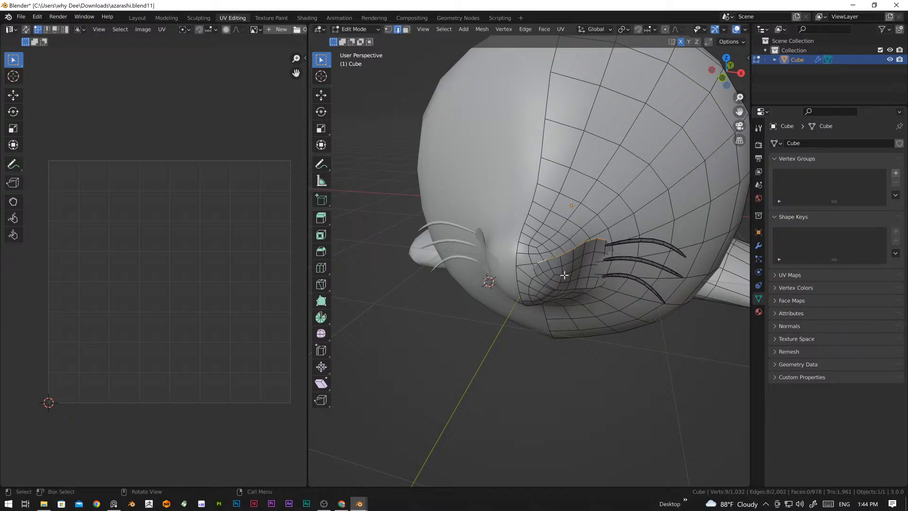
pyautogui.moveTo(544, 260); pyautogui.dragTo(558, 257, button='middle')
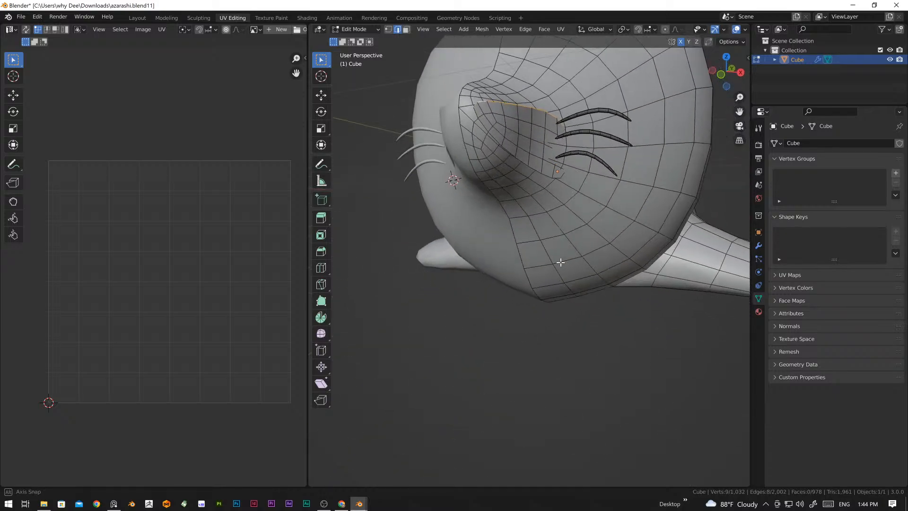
pyautogui.keyDown('alt'); pyautogui.keyDown('shift'); pyautogui.click(478, 114); pyautogui.keyUp('shift'); pyautogui.keyUp('alt')
pyautogui.moveTo(539, 180); pyautogui.dragTo(512, 178, button='middle')
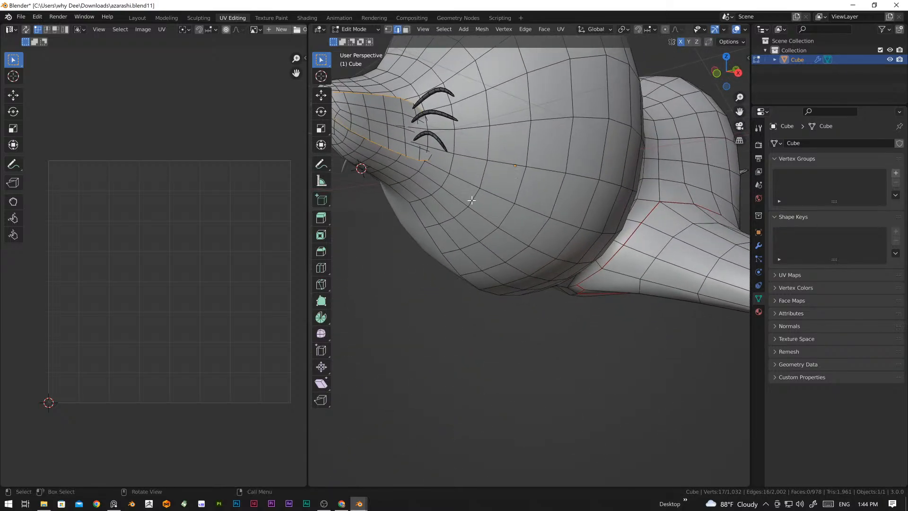
# Step: Use wireframe shading to add the rear edges behind the whisker roots, closing the loop around the muzzle patch
pyautogui.press('z')
pyautogui.click(405, 203)
pyautogui.moveTo(405, 203)
pyautogui.mouseDown(button='middle')
pyautogui.moveTo(480, 209)
pyautogui.moveTo(538, 282)
pyautogui.moveTo(484, 275)
pyautogui.moveTo(451, 259)
pyautogui.moveTo(685, 297)
pyautogui.moveTo(675, 245)
pyautogui.mouseUp(button='middle')
pyautogui.scroll(3, 452, 258)
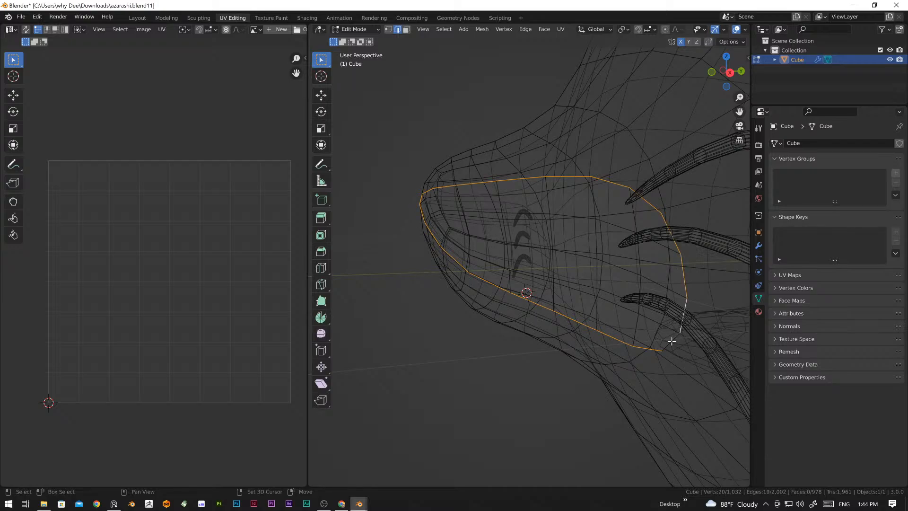
pyautogui.moveTo(672, 341); pyautogui.dragTo(516, 357, button='middle')
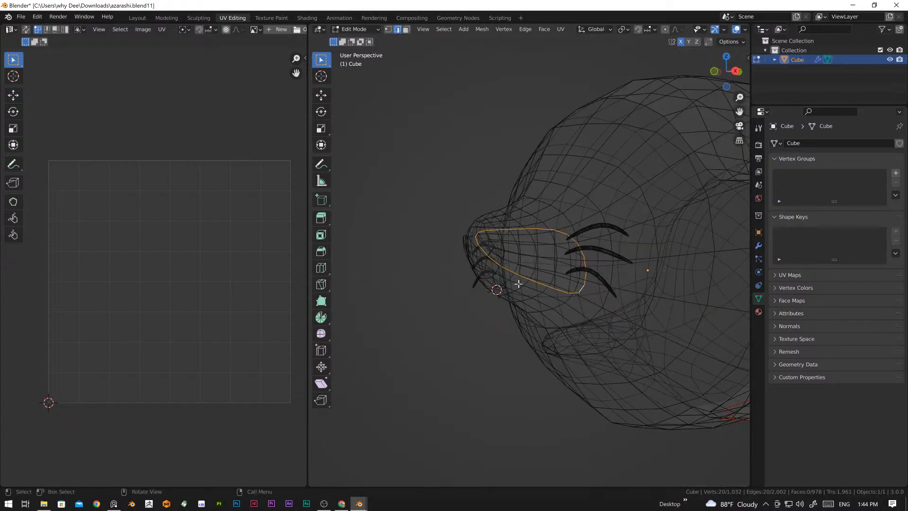
pyautogui.moveTo(515, 282); pyautogui.dragTo(514, 307, button='middle')
# Step: Mark the selected edge loop around the muzzle patch as a seam
pyautogui.press('ctrl')
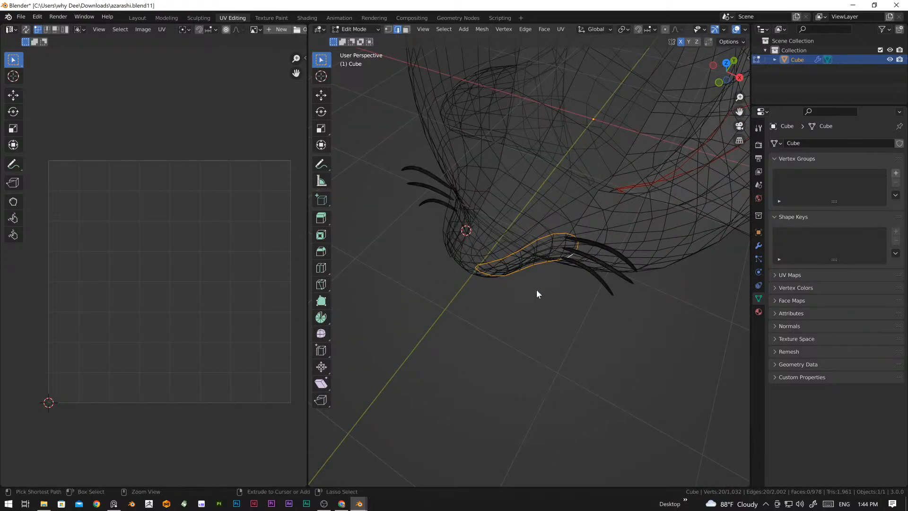
pyautogui.hotkey('ctrl', 'e')
pyautogui.click(536, 289)
pyautogui.click(535, 290)
# Step: Return the viewport to solid shading in Edit Mode with the marked muzzle seam in view
pyautogui.moveTo(535, 289); pyautogui.dragTo(582, 257, button='middle')
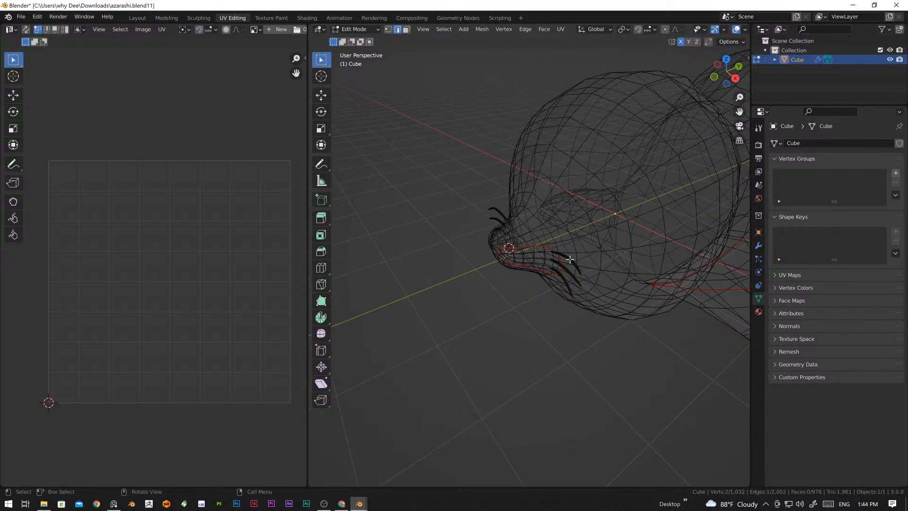
pyautogui.press('l')
pyautogui.click(586, 319)
pyautogui.scroll(2, 571, 311)
pyautogui.keyDown('shift'); pyautogui.moveTo(616, 302); pyautogui.dragTo(549, 310, button='middle'); pyautogui.keyUp('shift')
pyautogui.press('Tab')
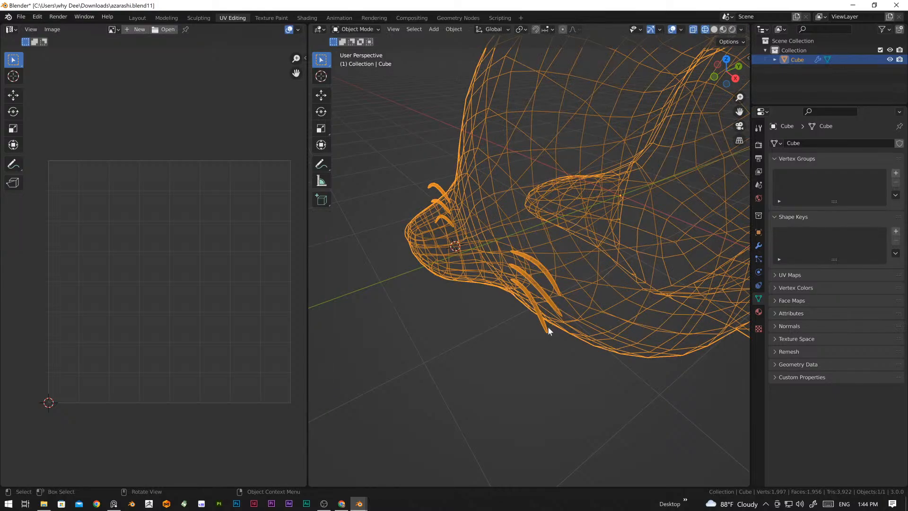
pyautogui.press('Tab')
pyautogui.press('z')
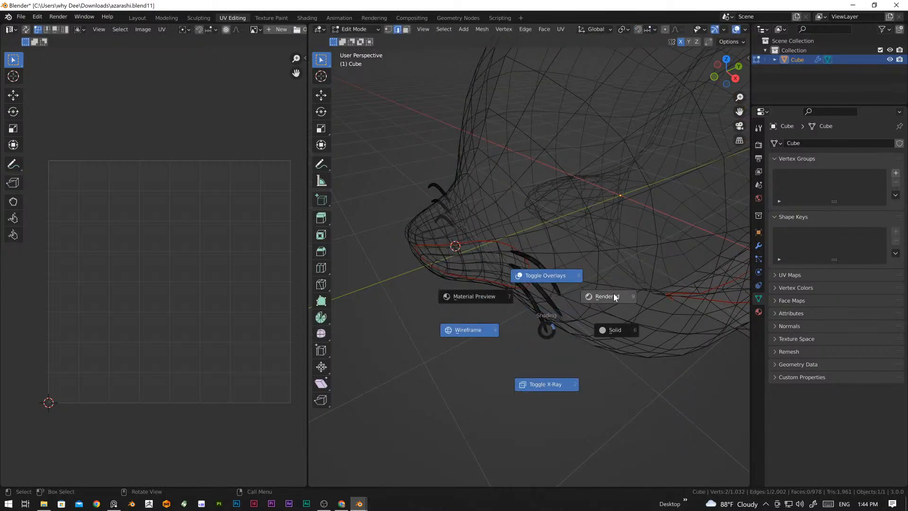
pyautogui.click(611, 326)
pyautogui.moveTo(536, 292); pyautogui.dragTo(511, 309, button='middle')
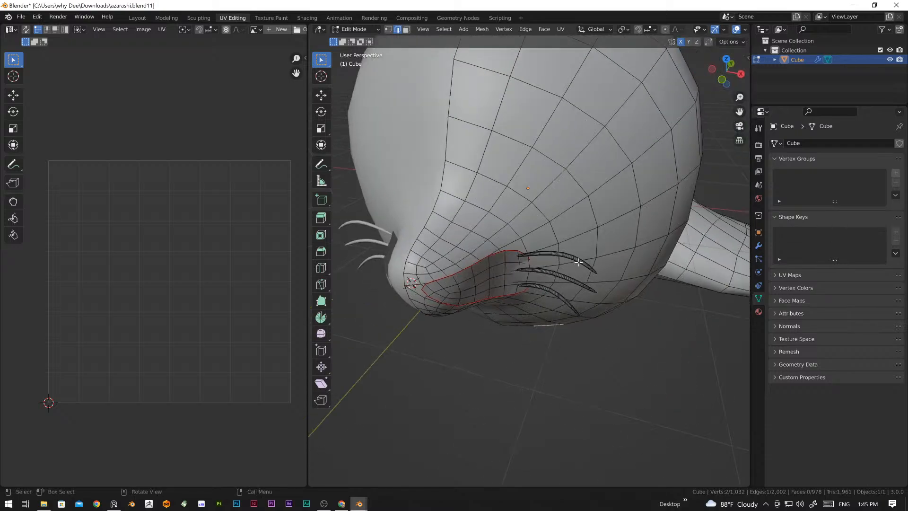
# Step: Select all linked geometry of the upper and middle whiskers beside the muzzle
pyautogui.scroll(6, 591, 273)
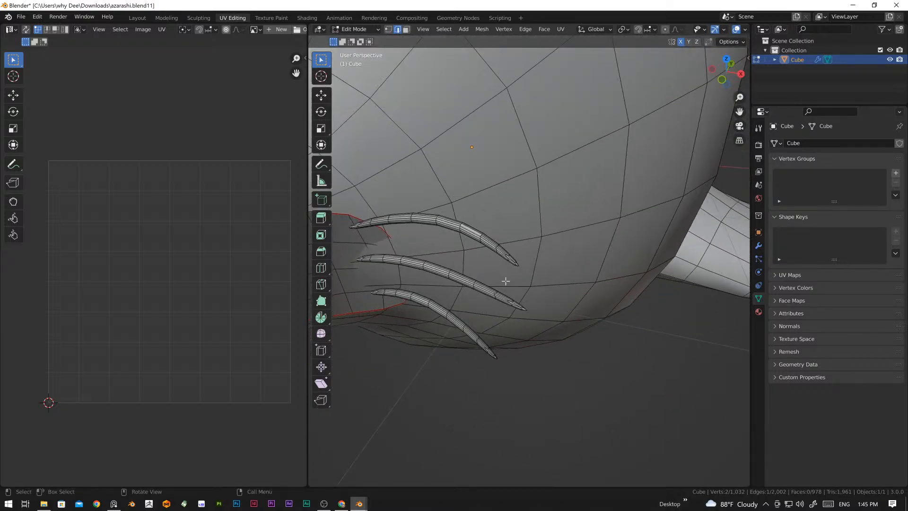
pyautogui.keyDown('shift'); pyautogui.moveTo(491, 292); pyautogui.dragTo(499, 291, button='middle'); pyautogui.keyUp('shift')
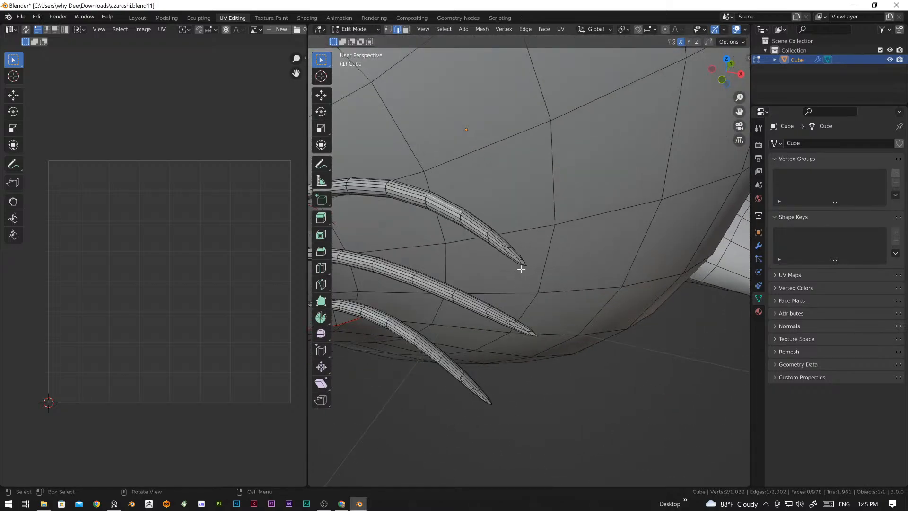
pyautogui.moveTo(464, 248); pyautogui.dragTo(532, 287, button='middle')
pyautogui.scroll(-5, 550, 261)
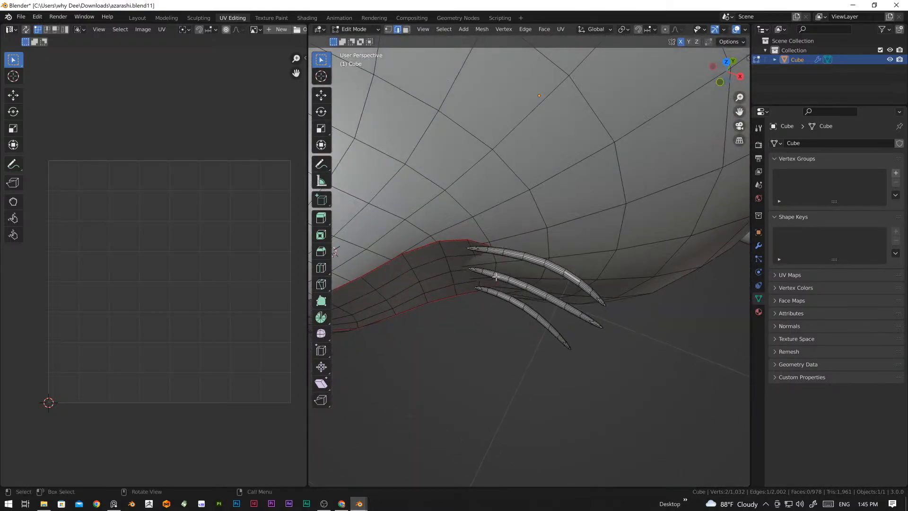
pyautogui.moveTo(526, 328); pyautogui.dragTo(523, 308, button='middle')
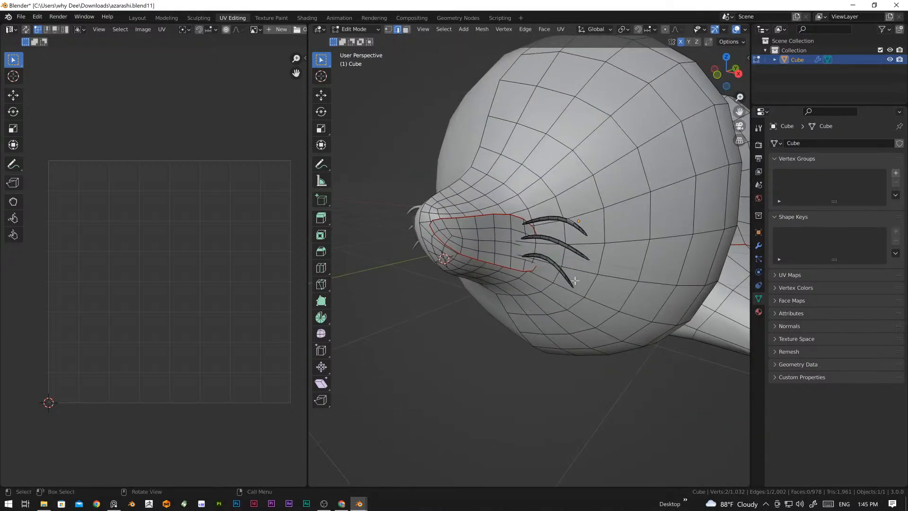
pyautogui.hotkey('ctrl', 'l')
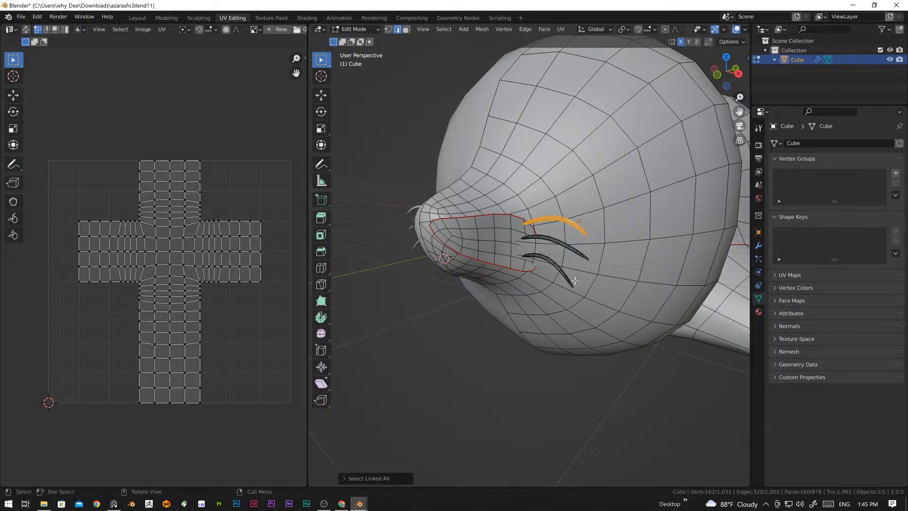
pyautogui.keyDown('ctrl'); pyautogui.click(572, 248); pyautogui.keyUp('ctrl')
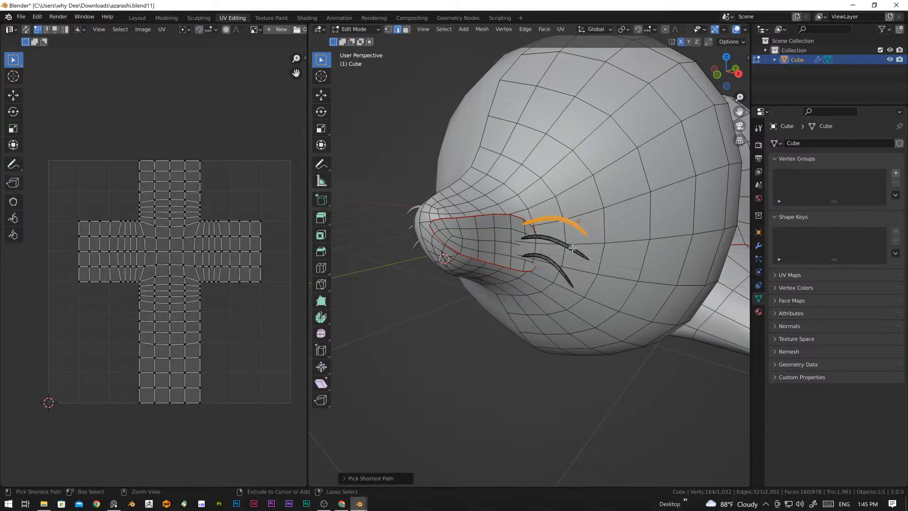
pyautogui.hotkey('ctrl', 'l')
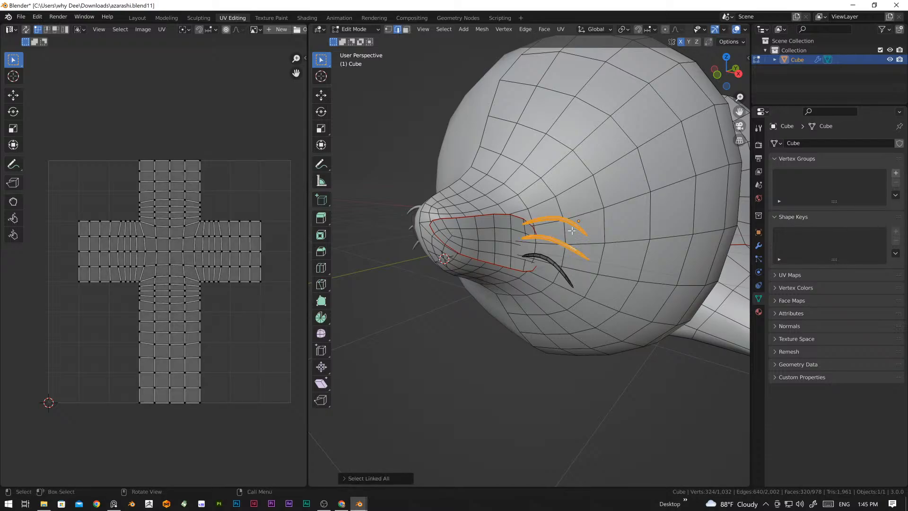
# Step: Try to select the lowest whisker's linked geometry, and undo back to the selection of the two upper whiskers
pyautogui.click(555, 264)
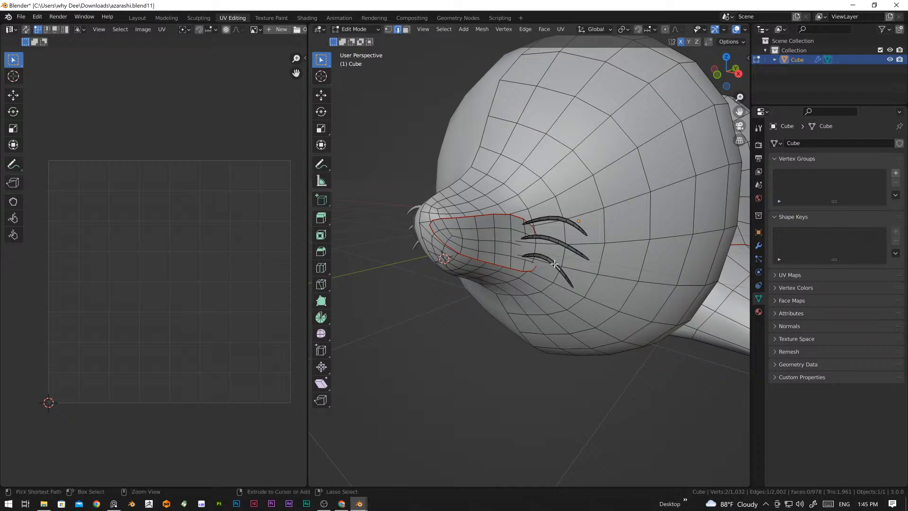
pyautogui.hotkey('ctrl', 'l')
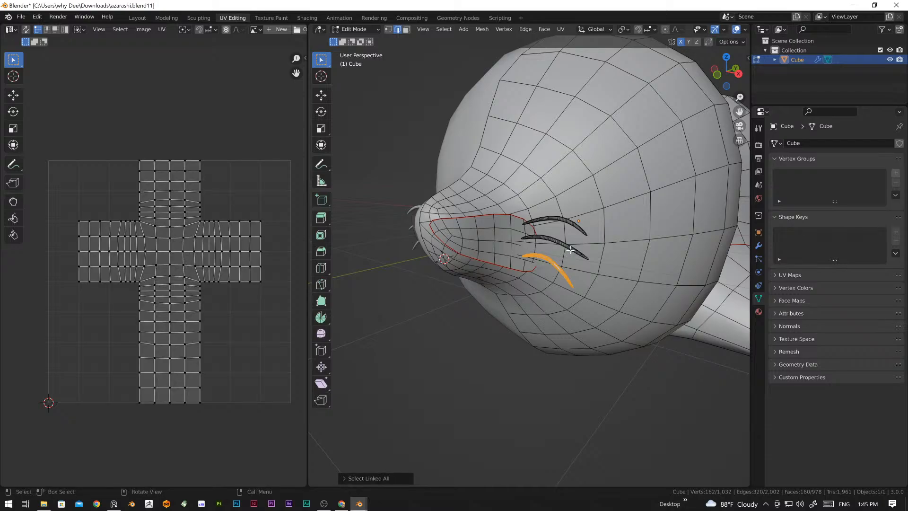
pyautogui.click(570, 249)
pyautogui.hotkey('ctrl', 'z')
pyautogui.hotkey('ctrl', 'z')
pyautogui.hotkey('ctrl', 'z')
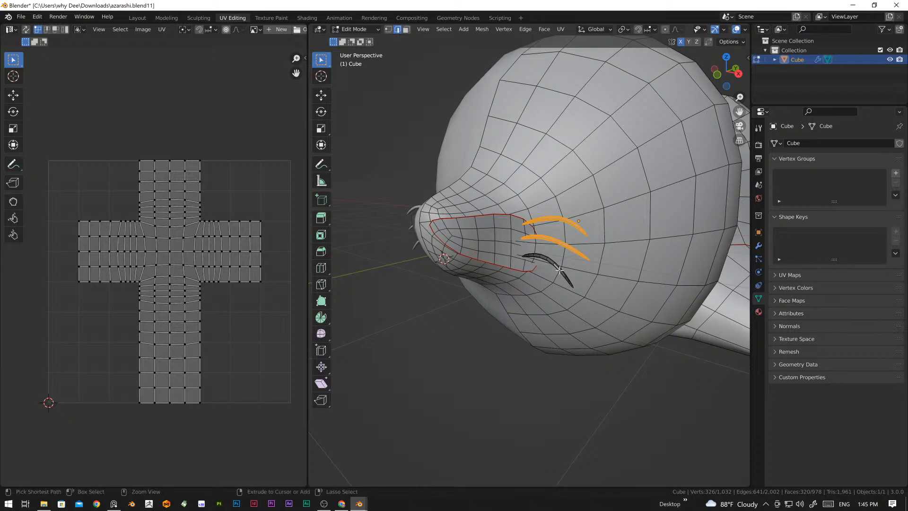
# Step: Add the lowest whisker's linked geometry to the selection and separate all three whiskers into their own object
pyautogui.hotkey('ctrl', 'l')
pyautogui.moveTo(566, 285); pyautogui.dragTo(637, 333, button='middle')
pyautogui.moveTo(523, 304); pyautogui.dragTo(586, 274, button='middle')
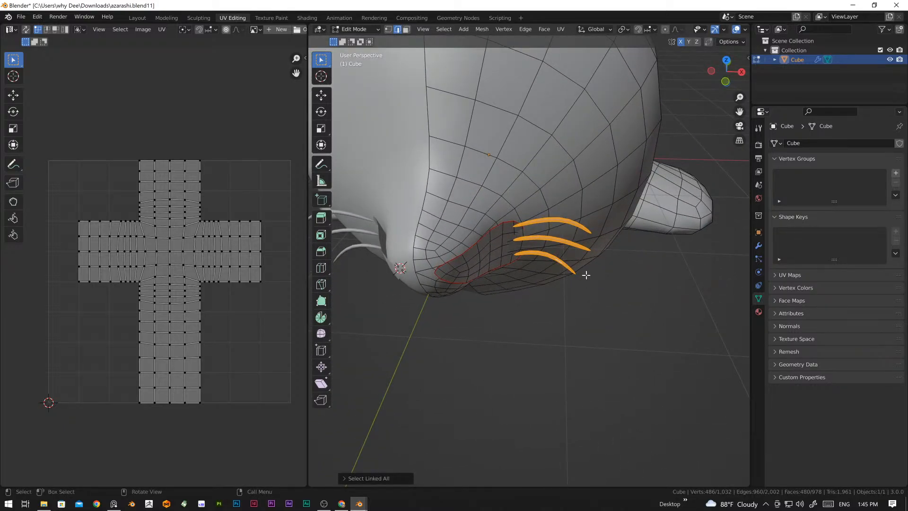
pyautogui.moveTo(586, 274); pyautogui.dragTo(583, 322, button='middle')
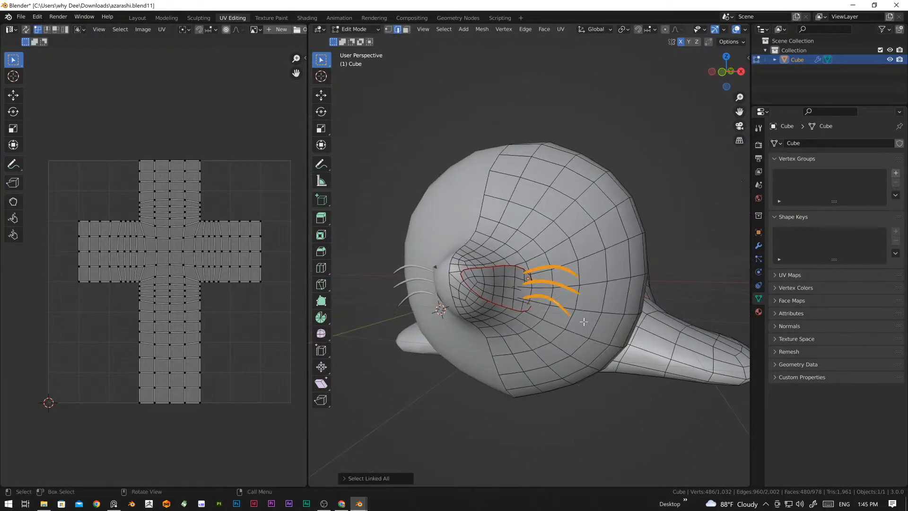
pyautogui.press('p')
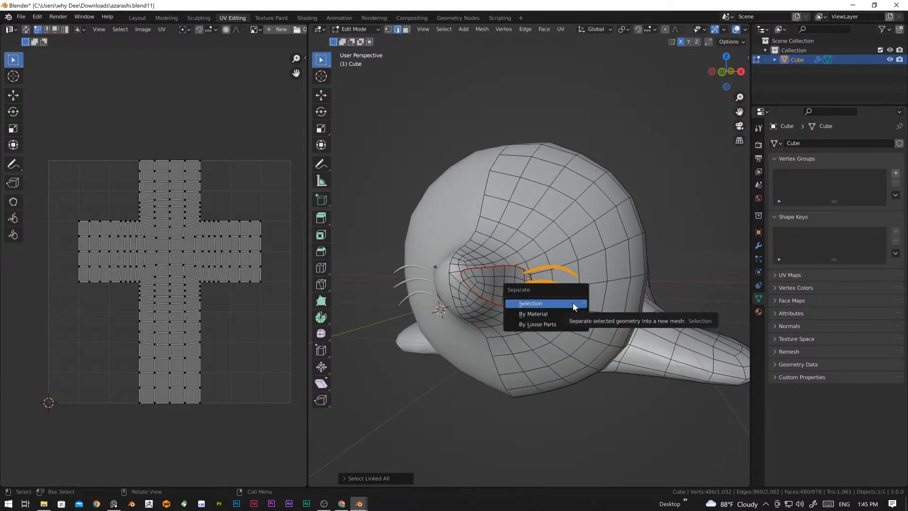
pyautogui.click(558, 303)
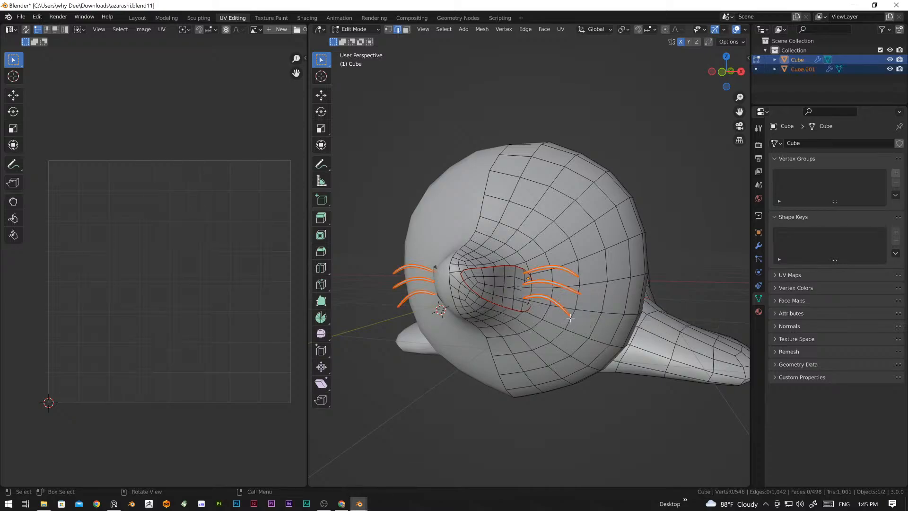
pyautogui.moveTo(560, 307); pyautogui.dragTo(549, 287, button='middle')
pyautogui.moveTo(522, 348); pyautogui.dragTo(544, 357, button='middle')
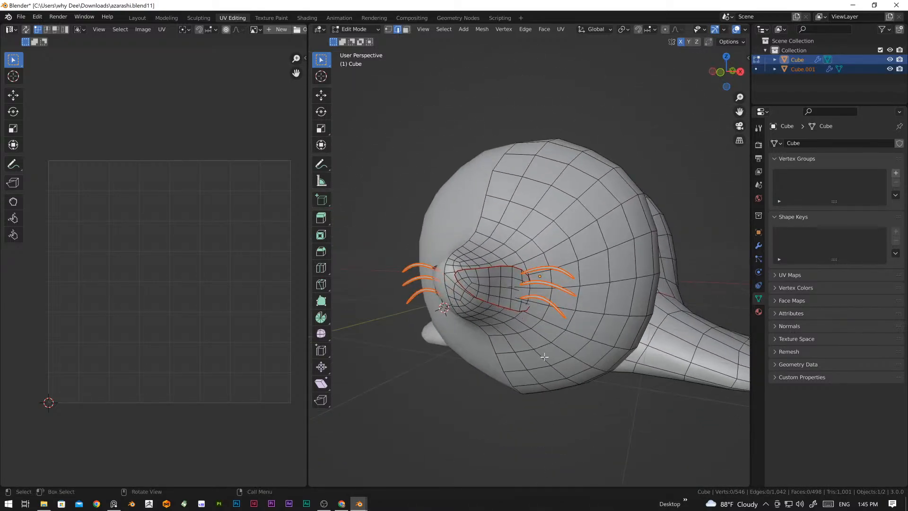
# Step: Hide the separated whisker object and reopen the seal body in Edit Mode
pyautogui.press('Tab')
pyautogui.click(585, 420)
pyautogui.click(617, 317)
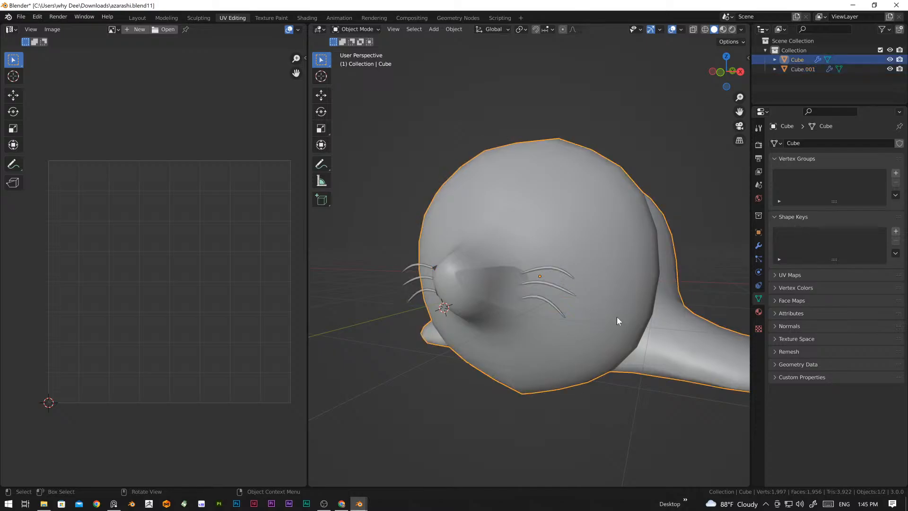
pyautogui.press('Tab')
pyautogui.moveTo(554, 313); pyautogui.dragTo(597, 283, button='middle')
pyautogui.press('Tab')
pyautogui.click(587, 286)
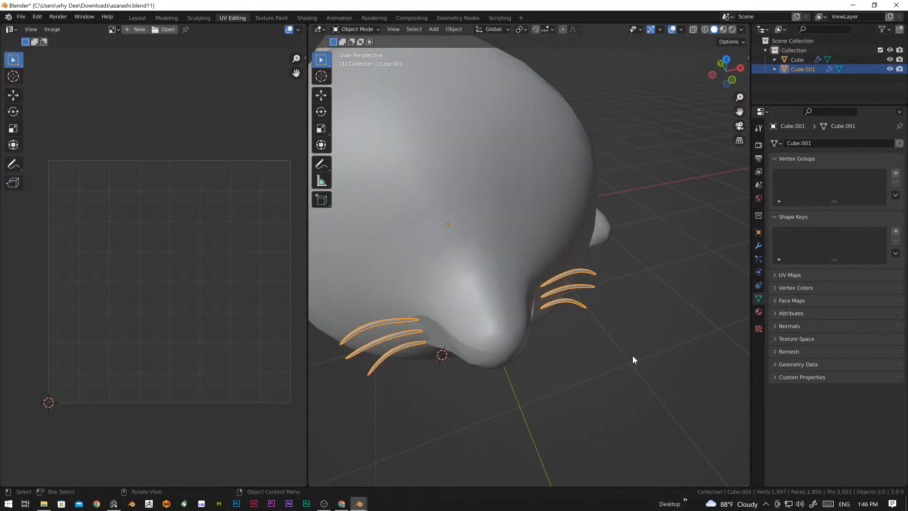
pyautogui.moveTo(630, 356); pyautogui.dragTo(579, 307, button='middle')
pyautogui.press('h')
pyautogui.click(579, 308)
pyautogui.press('Tab')
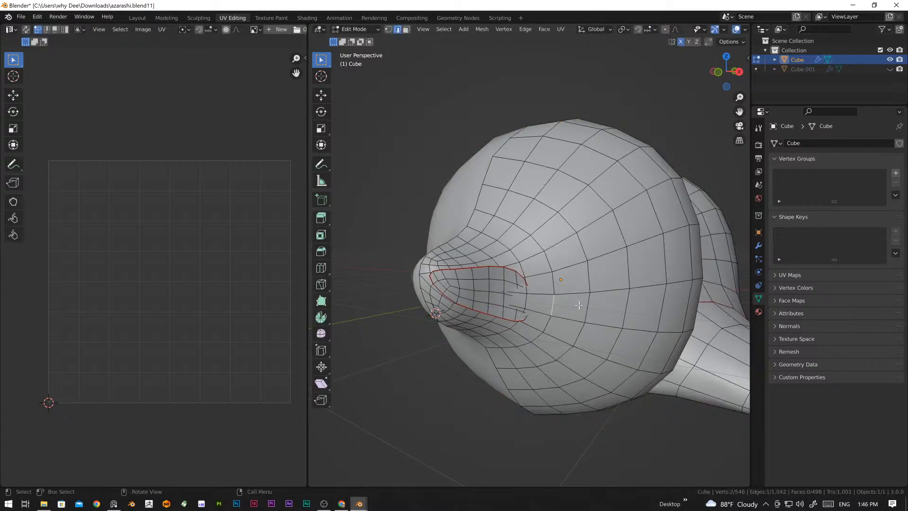
# Step: Select the seal body's entire mesh and unwrap it along the marked seams
pyautogui.scroll(-4, 576, 305)
pyautogui.moveTo(580, 356); pyautogui.dragTo(493, 304, button='middle')
pyautogui.scroll(-2, 602, 229)
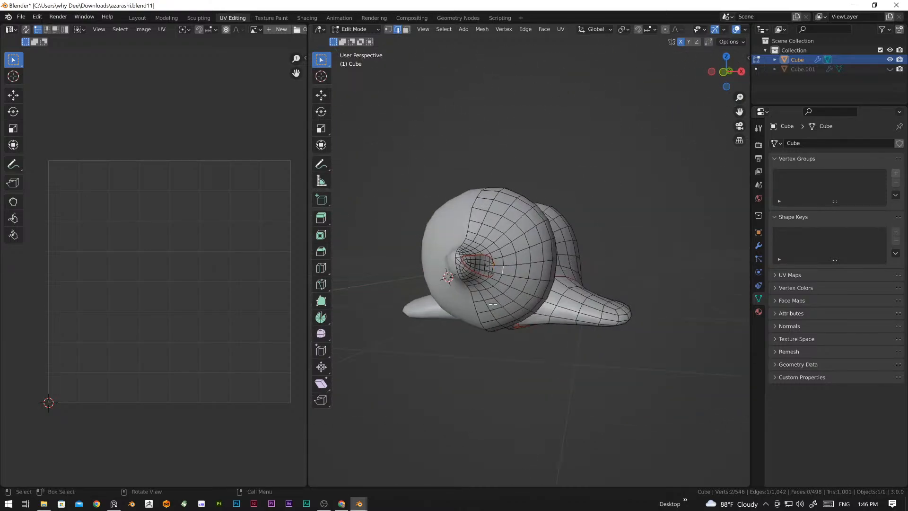
pyautogui.moveTo(633, 196); pyautogui.dragTo(496, 335, button='middle')
pyautogui.scroll(3, 587, 265)
pyautogui.moveTo(583, 254); pyautogui.dragTo(527, 302, button='middle')
pyautogui.scroll(-2, 527, 336)
pyautogui.press('a')
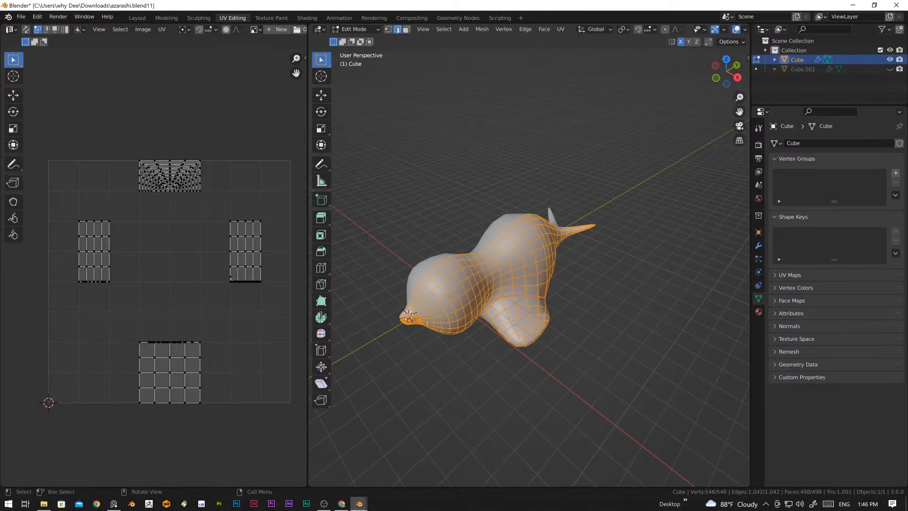
pyautogui.moveTo(486, 345); pyautogui.dragTo(520, 317, button='middle')
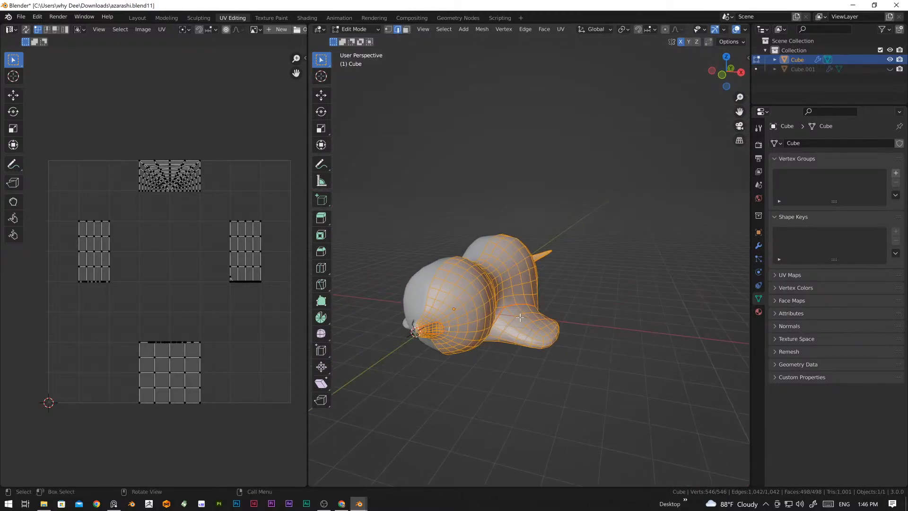
pyautogui.press('u')
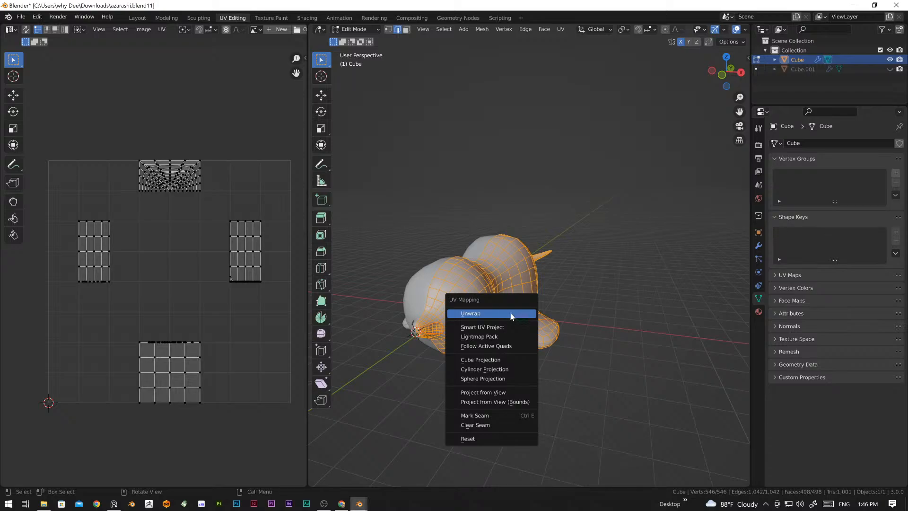
pyautogui.click(474, 314)
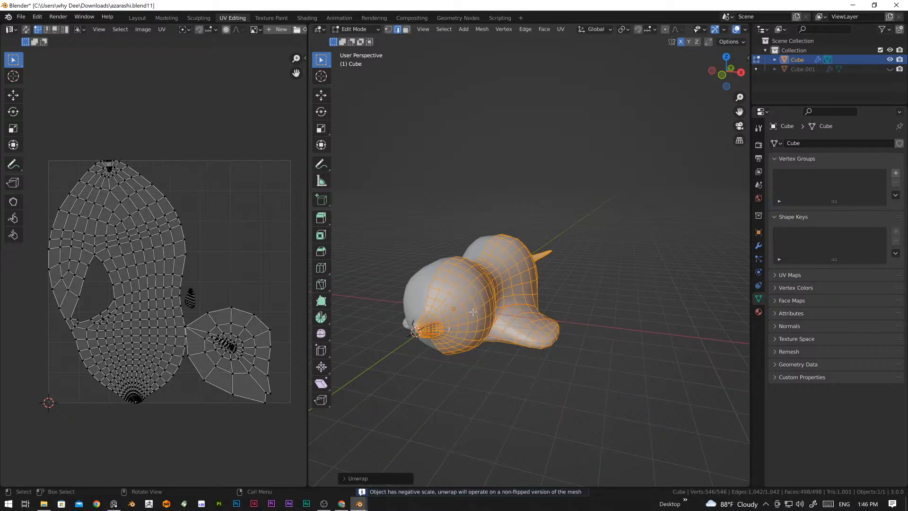
# Step: Examine the unwrapped UV islands of the body, front flipper and muzzle patch, including the gaps between them
pyautogui.scroll(3, 214, 379)
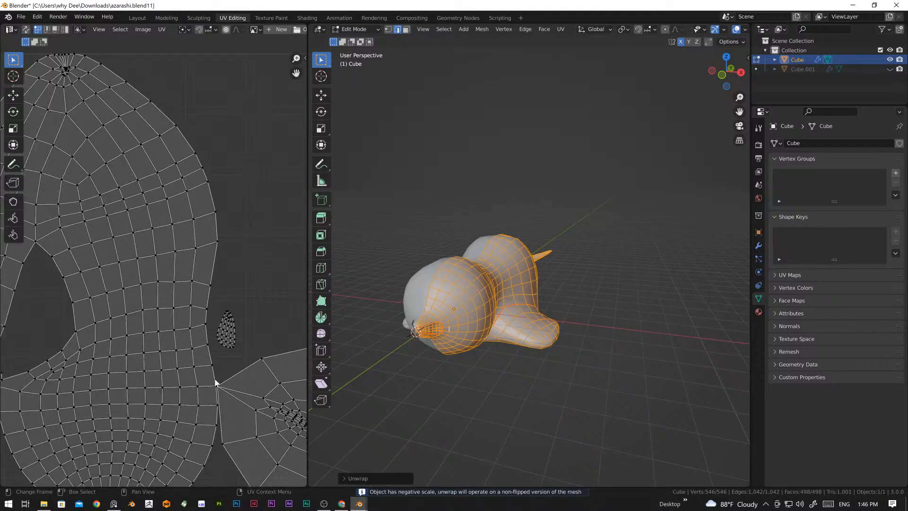
pyautogui.scroll(-4, 215, 378)
pyautogui.moveTo(182, 384); pyautogui.dragTo(185, 318, button='middle')
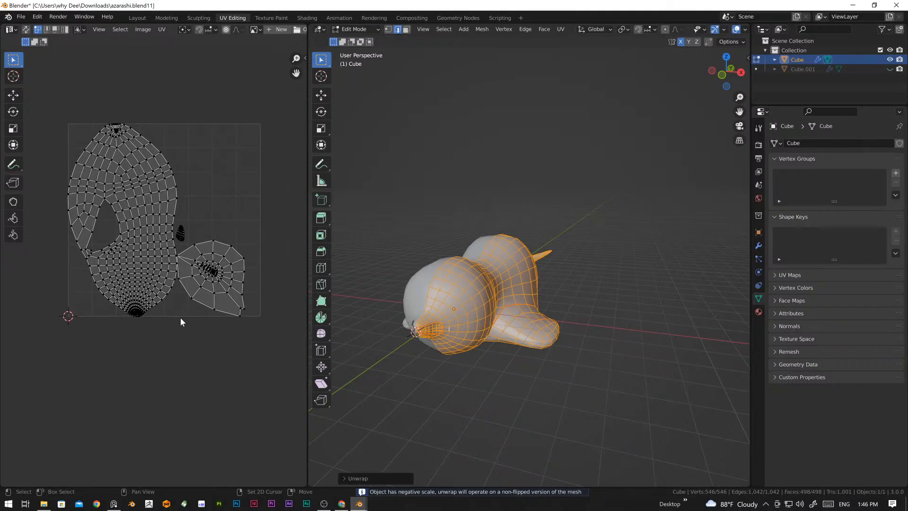
pyautogui.scroll(6, 190, 285)
pyautogui.scroll(-5, 198, 284)
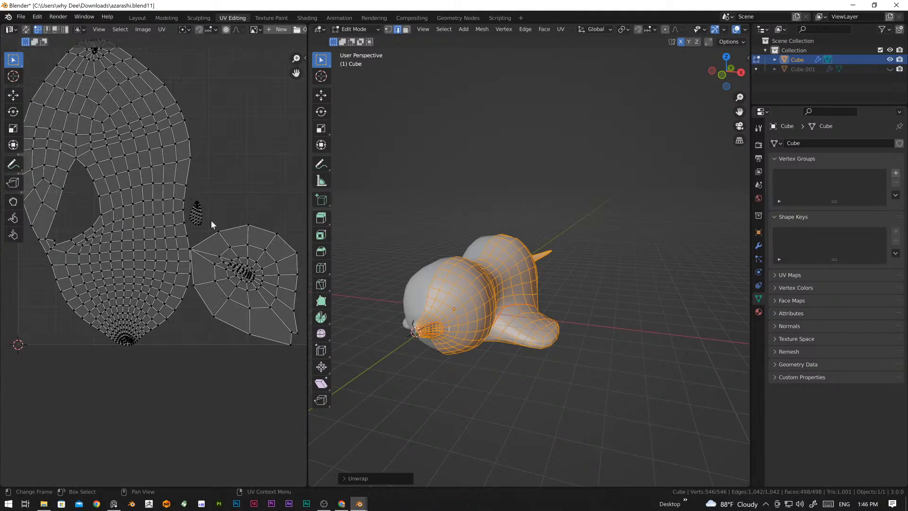
pyautogui.moveTo(211, 206); pyautogui.dragTo(158, 221, button='middle')
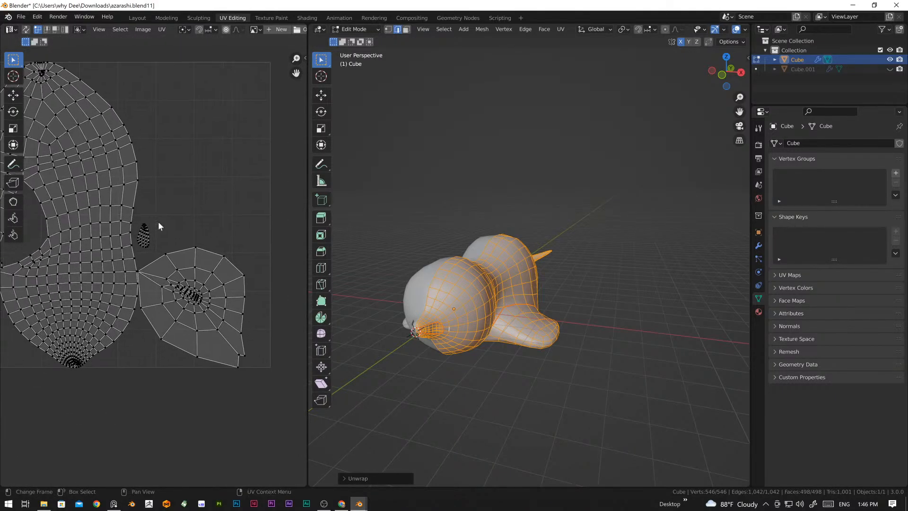
pyautogui.click(186, 256)
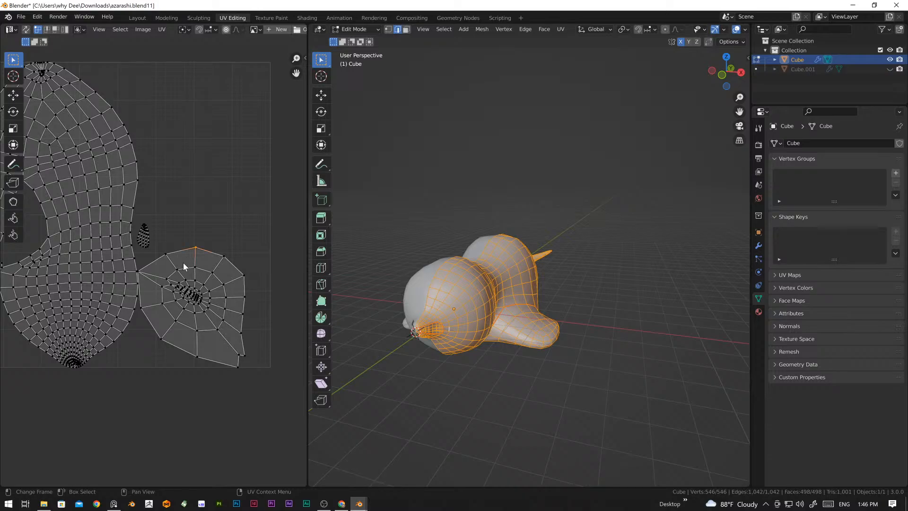
pyautogui.moveTo(171, 253); pyautogui.dragTo(206, 292, button='middle')
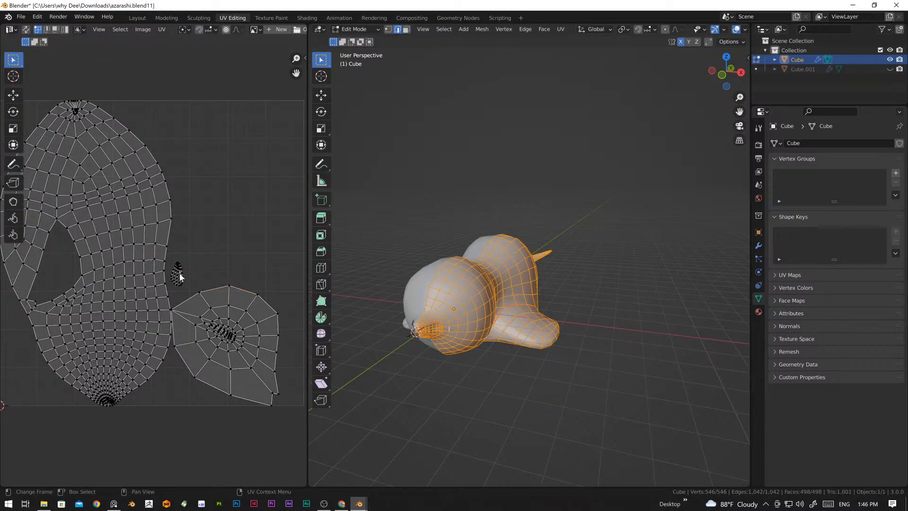
pyautogui.scroll(4, 180, 273)
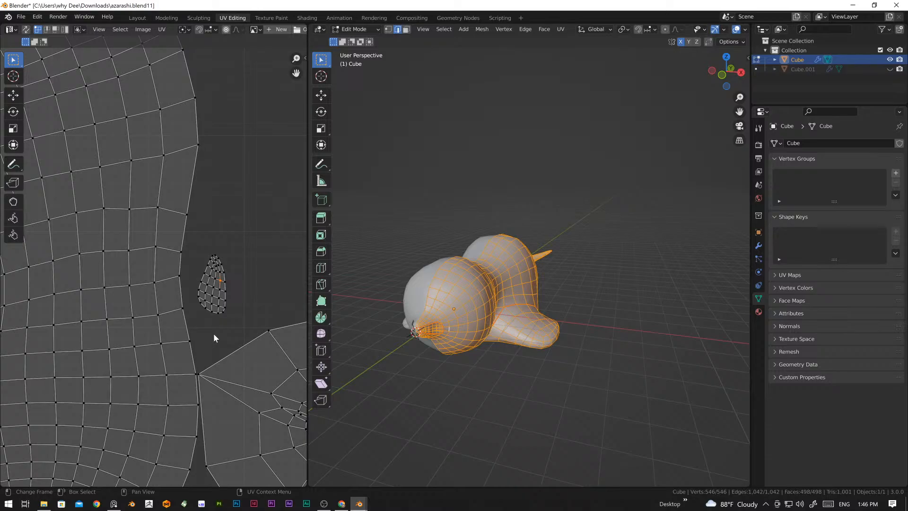
pyautogui.scroll(-3, 214, 333)
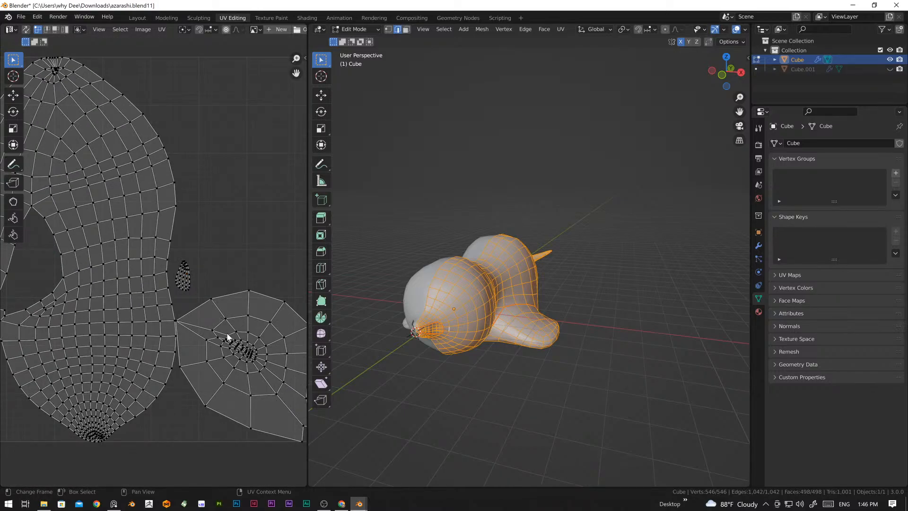
# Step: Select the whole flipper UV island and move it away from the body island, about 0.05 in X and 0.02 in Y
pyautogui.moveTo(287, 334); pyautogui.dragTo(208, 345, button='middle')
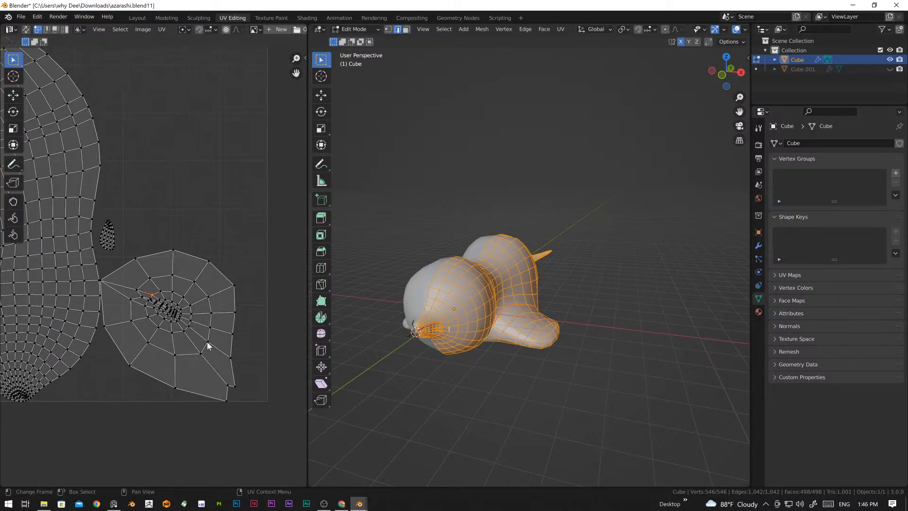
pyautogui.hotkey('ctrl', 'l')
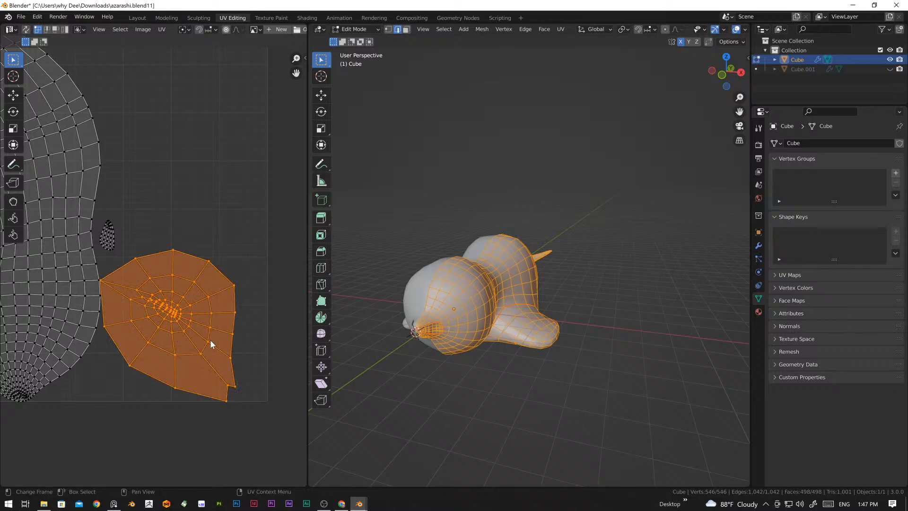
pyautogui.press('g')
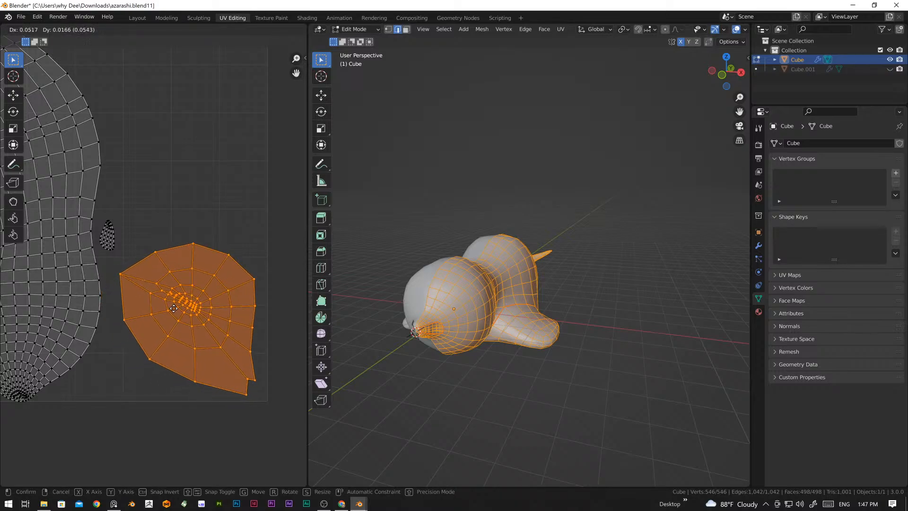
pyautogui.click(174, 309)
pyautogui.click(149, 422)
# Step: Select the whole body UV island and scale it down slightly so it sits inside the UV bounds
pyautogui.scroll(1, 187, 333)
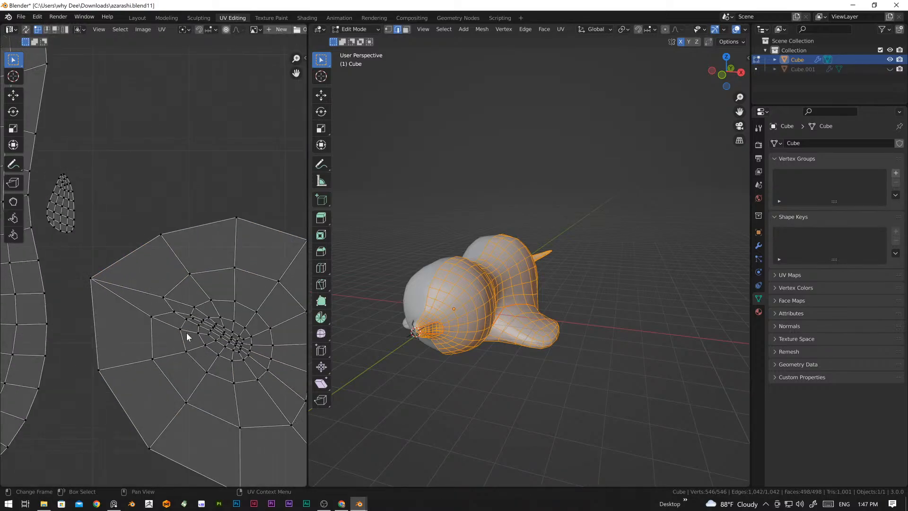
pyautogui.scroll(-2, 186, 333)
pyautogui.scroll(-4, 186, 333)
pyautogui.moveTo(164, 339); pyautogui.dragTo(232, 372, button='middle')
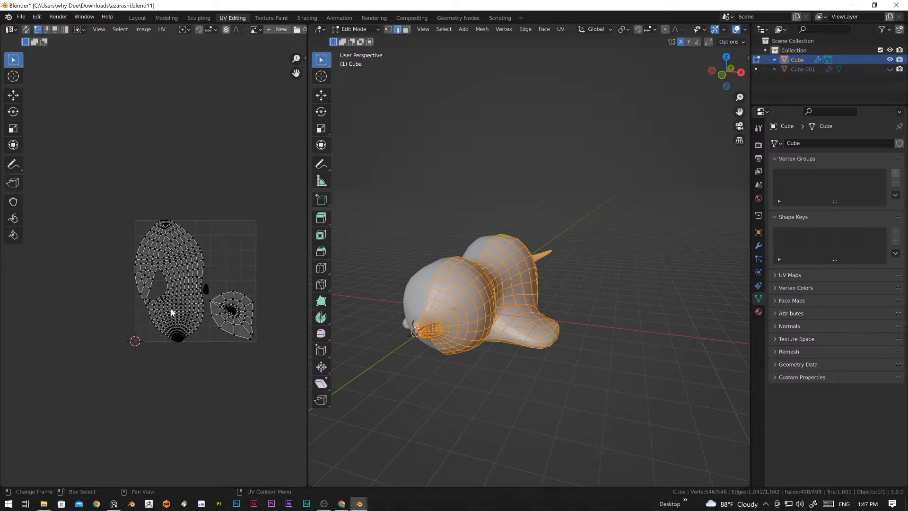
pyautogui.scroll(4, 168, 335)
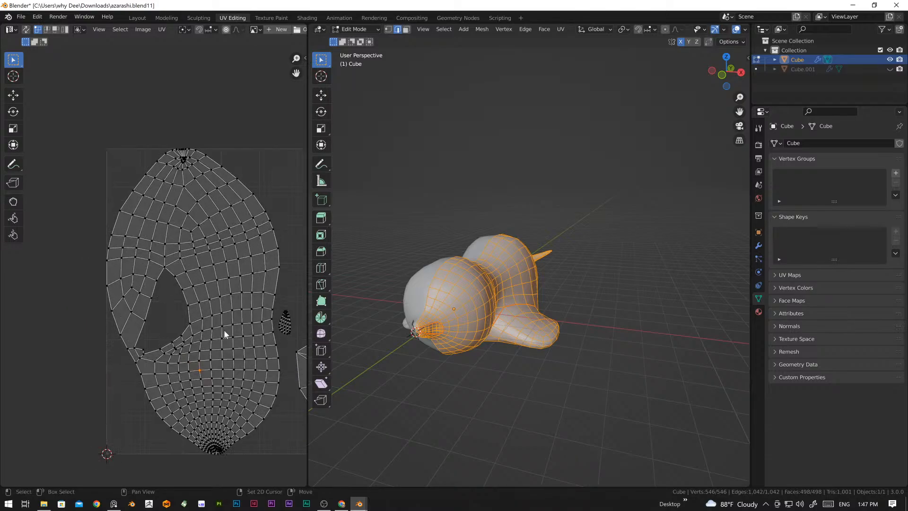
pyautogui.moveTo(223, 330); pyautogui.dragTo(215, 367, button='middle')
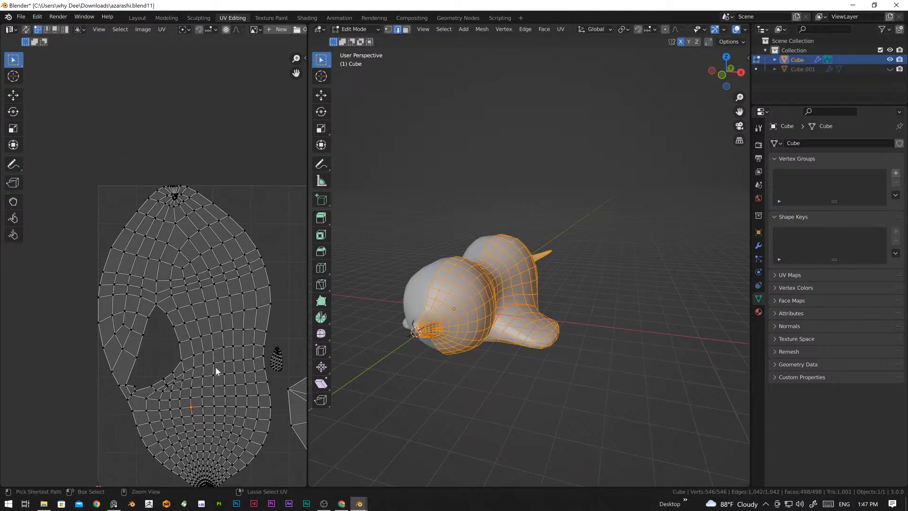
pyautogui.hotkey('ctrl', 'l')
pyautogui.press('s')
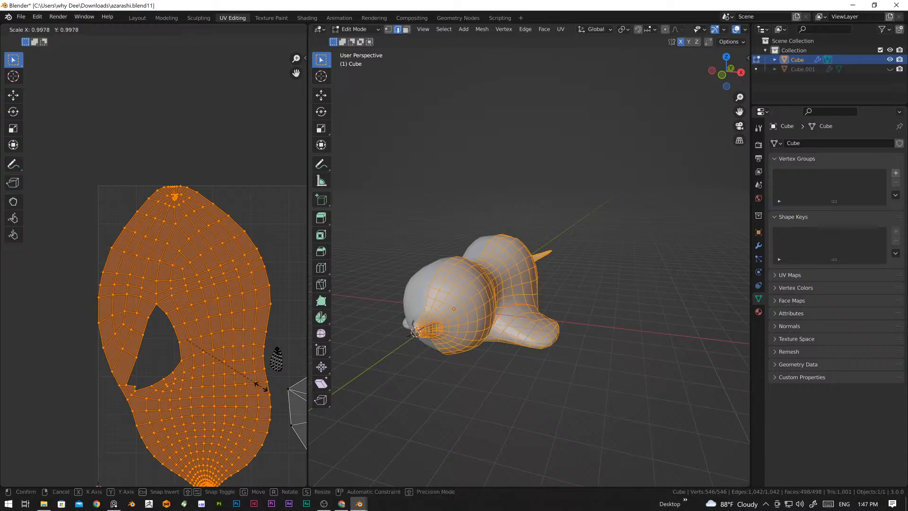
pyautogui.click(242, 384)
pyautogui.click(229, 170)
# Step: Select the small muzzle-patch UV island and move it about 0.22 in X and 0.43 in Y into the empty area above the flipper island
pyautogui.moveTo(278, 361); pyautogui.dragTo(218, 327, button='middle')
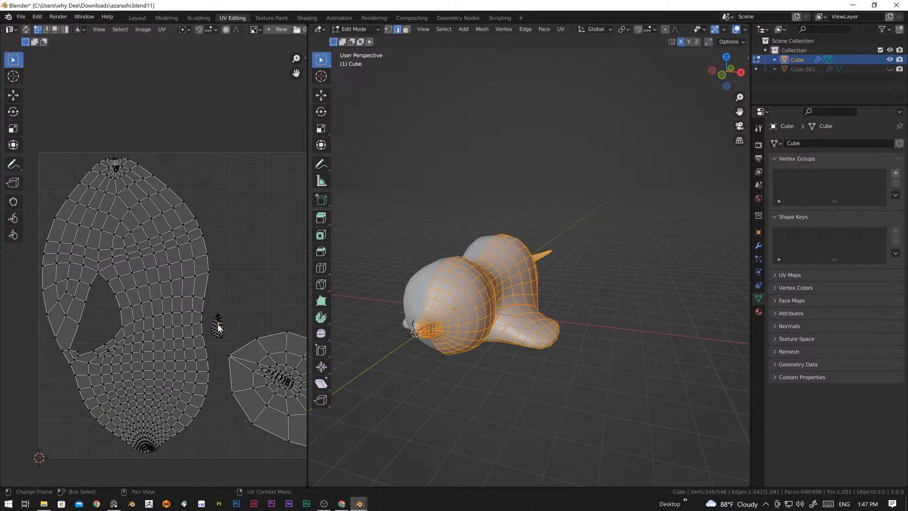
pyautogui.press('l')
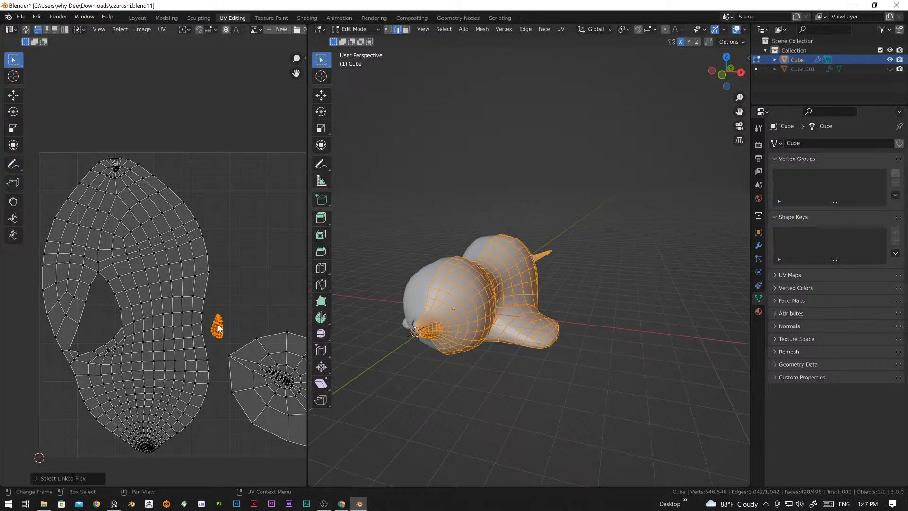
pyautogui.moveTo(220, 351); pyautogui.dragTo(144, 353, button='middle')
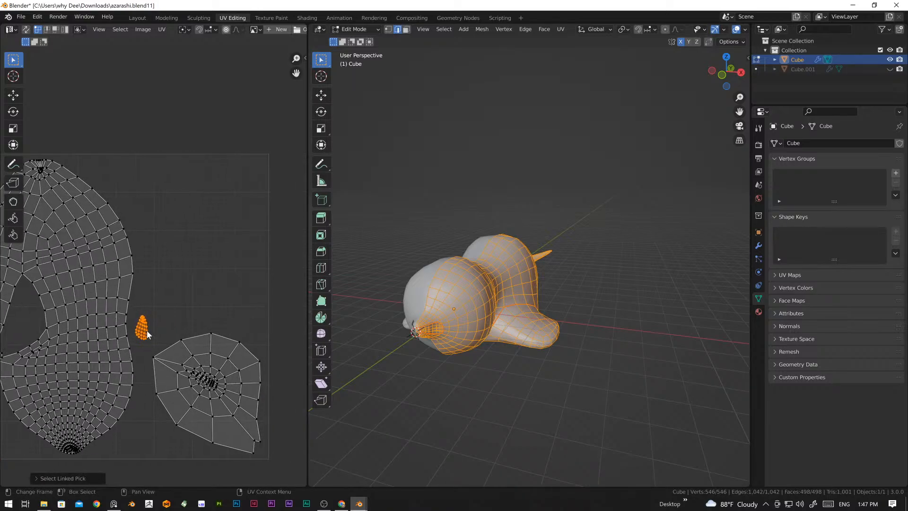
pyautogui.press('g')
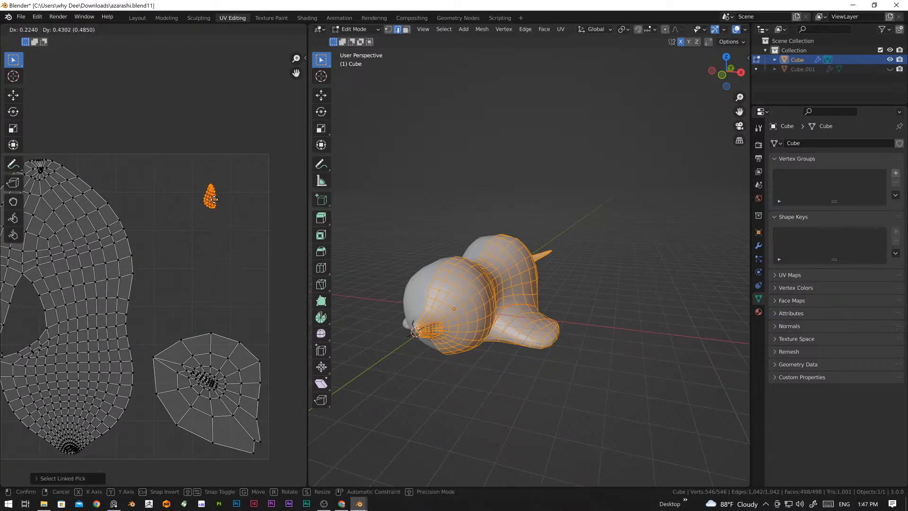
pyautogui.click(214, 199)
# Step: Scale the muzzle-patch UV island up about 3.3 times and move it down toward the flipper island, then deselect it
pyautogui.press('s')
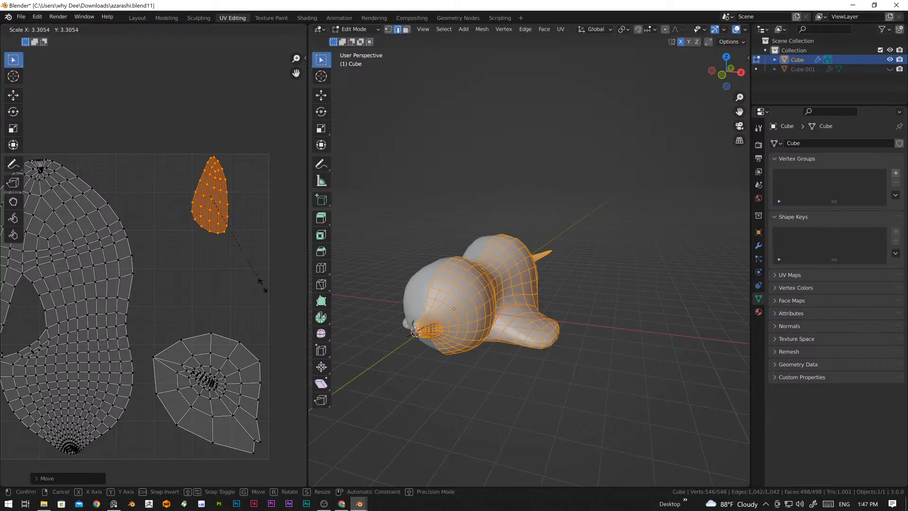
pyautogui.click(263, 287)
pyautogui.press('g')
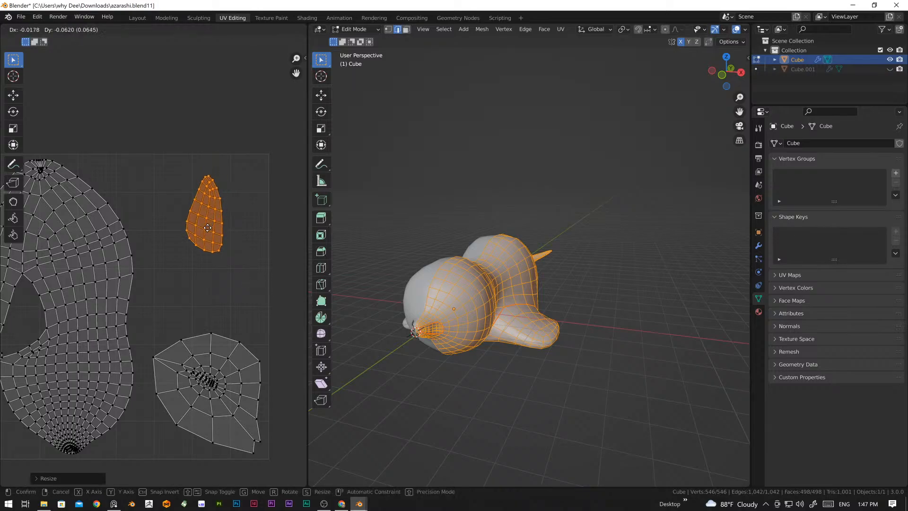
pyautogui.click(204, 276)
pyautogui.click(274, 271)
pyautogui.moveTo(244, 322); pyautogui.dragTo(281, 297, button='middle')
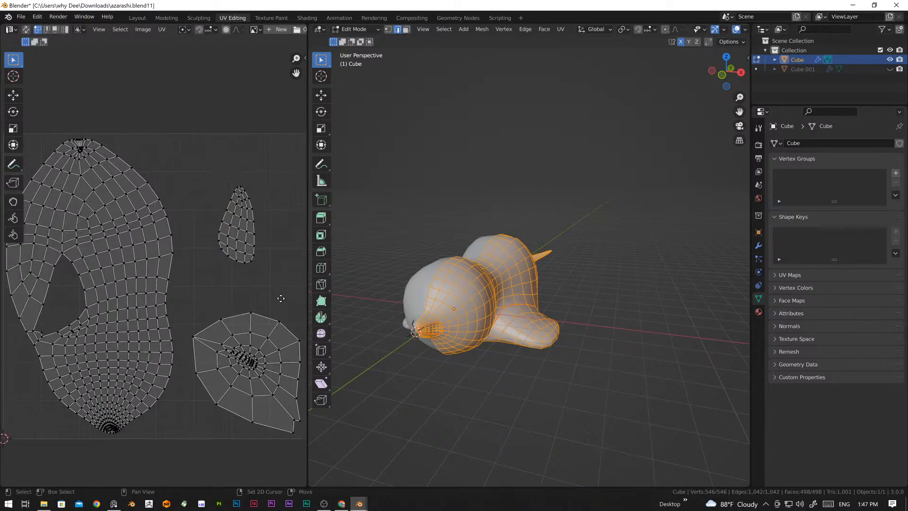
pyautogui.scroll(-6, 240, 313)
pyautogui.scroll(5, 211, 299)
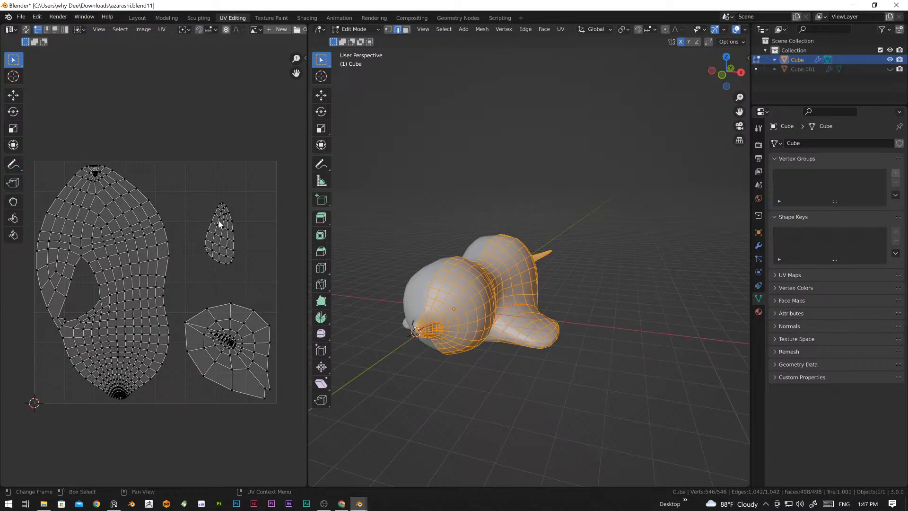
# Step: Widen the UV editor and start a new image named seal
pyautogui.moveTo(307, 184); pyautogui.dragTo(406, 185)
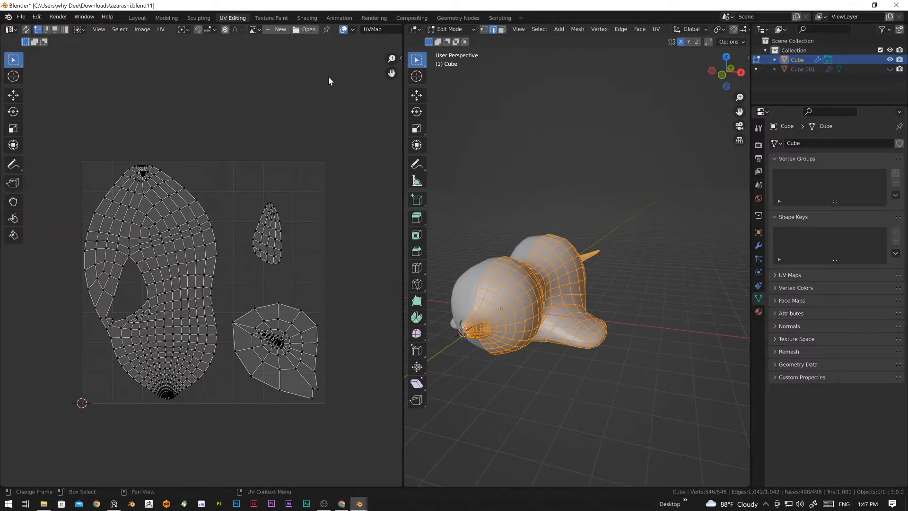
pyautogui.click(280, 31)
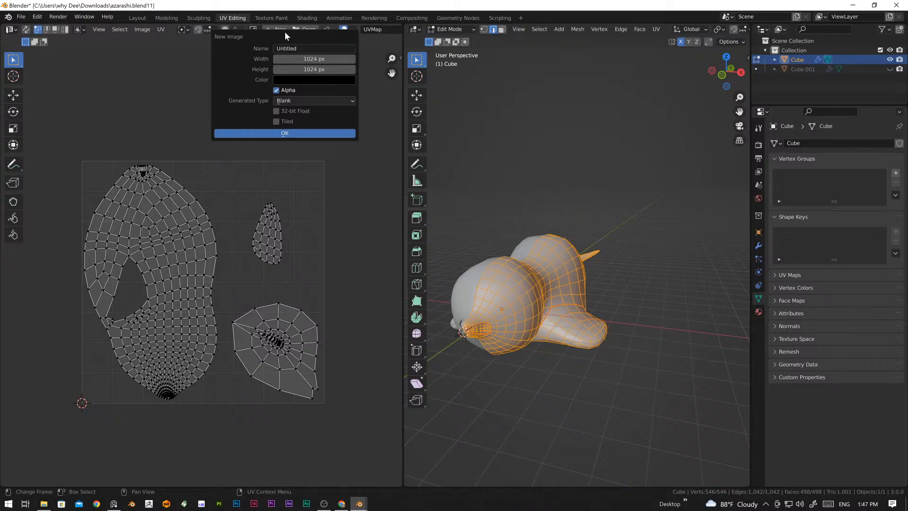
pyautogui.click(290, 47)
pyautogui.write('seal')
pyautogui.press('Tab')
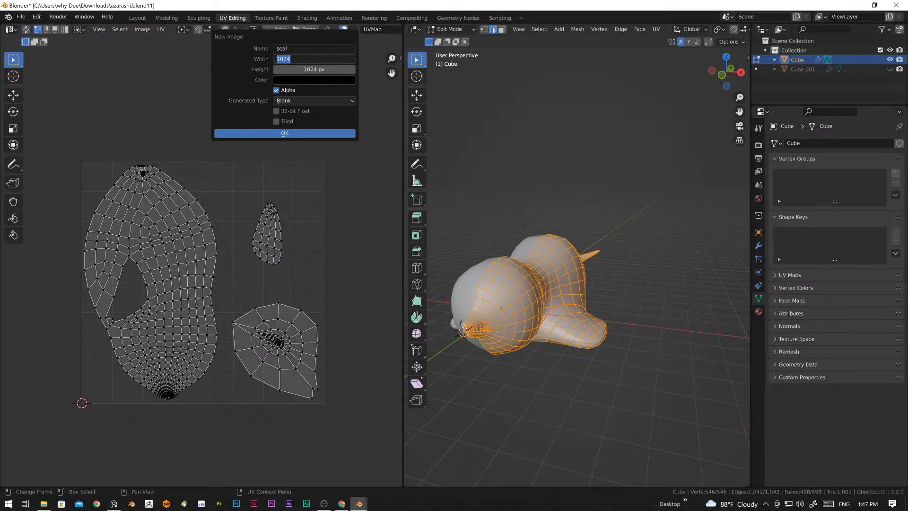
# Step: Set the new image's width and height to 2048 px, turn off its alpha channel and create it
pyautogui.press('Right')
pyautogui.click(259, 68)
pyautogui.moveTo(309, 59); pyautogui.dragTo(308, 69)
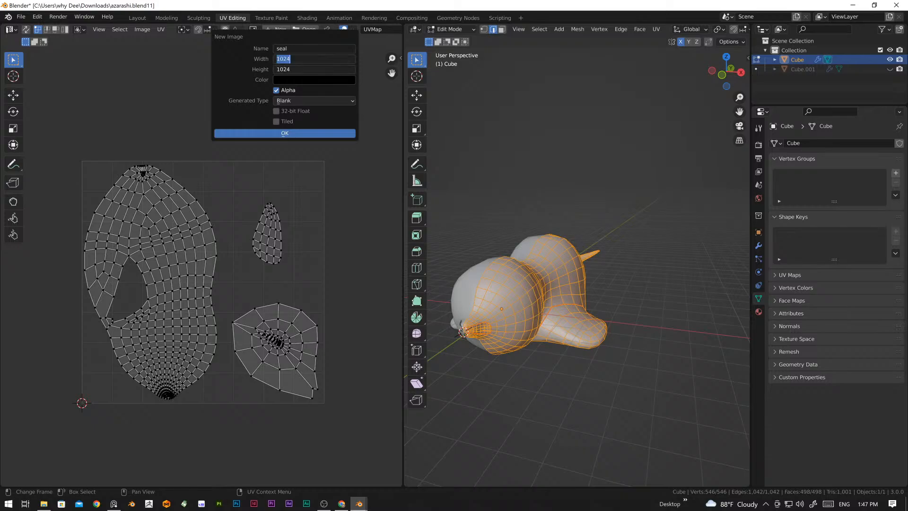
pyautogui.press('Right')
pyautogui.press('Return')
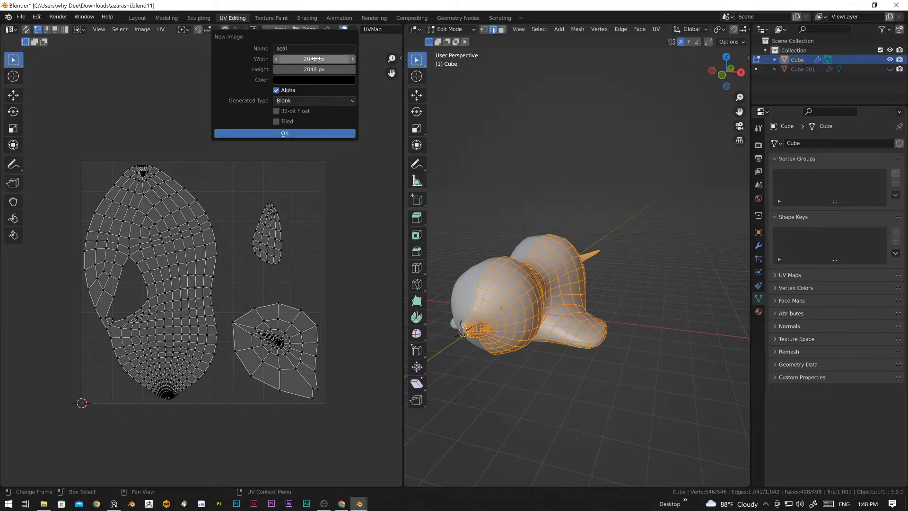
pyautogui.click(276, 90)
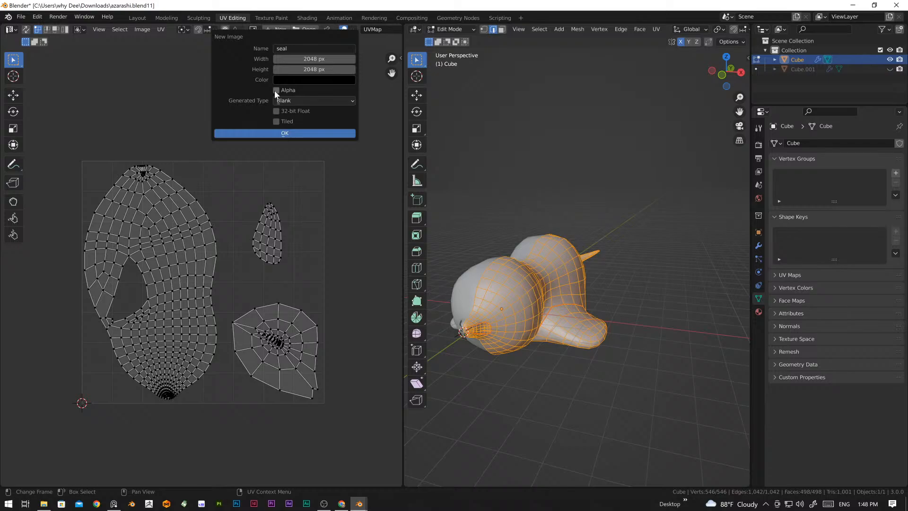
pyautogui.click(311, 131)
# Step: Examine the UV islands over the black image and inspect the seal's body, flipper and underside in the 3D view
pyautogui.scroll(-3, 295, 217)
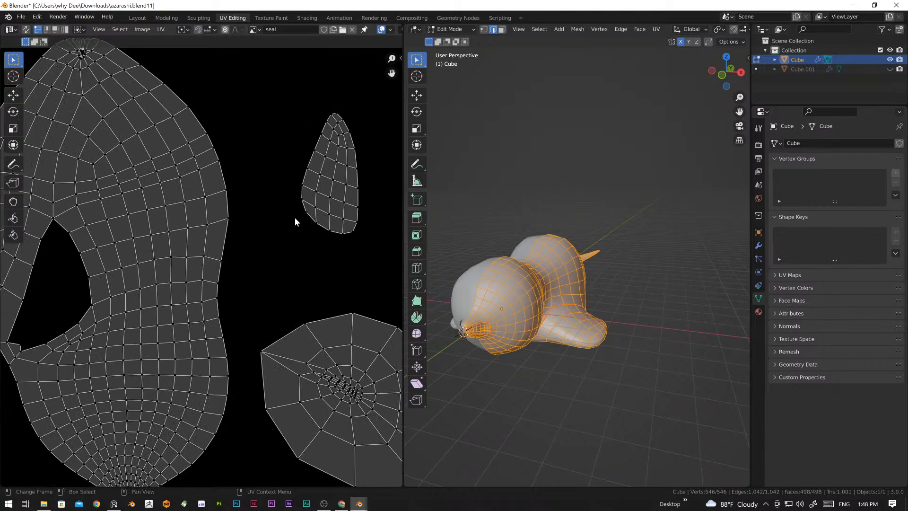
pyautogui.scroll(-5, 294, 217)
pyautogui.moveTo(219, 351); pyautogui.dragTo(257, 319, button='middle')
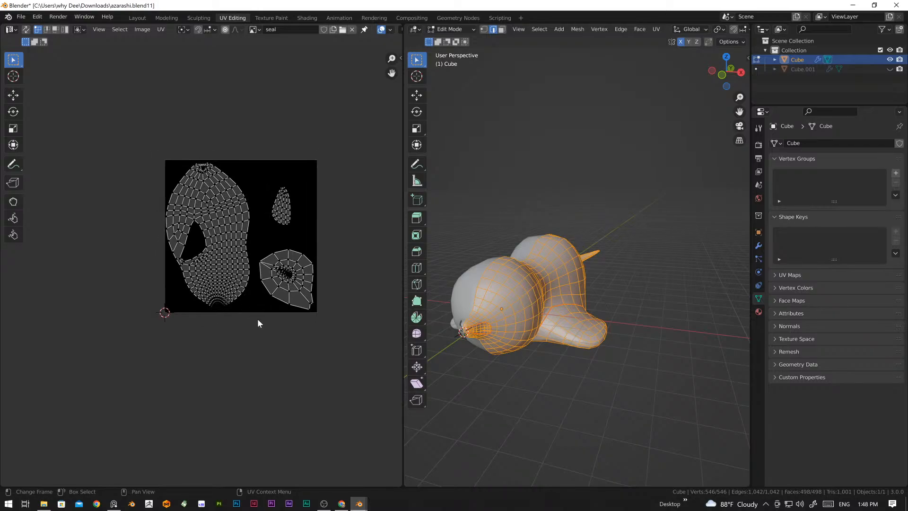
pyautogui.scroll(4, 311, 319)
pyautogui.moveTo(485, 370); pyautogui.dragTo(589, 321, button='middle')
pyautogui.scroll(-5, 293, 279)
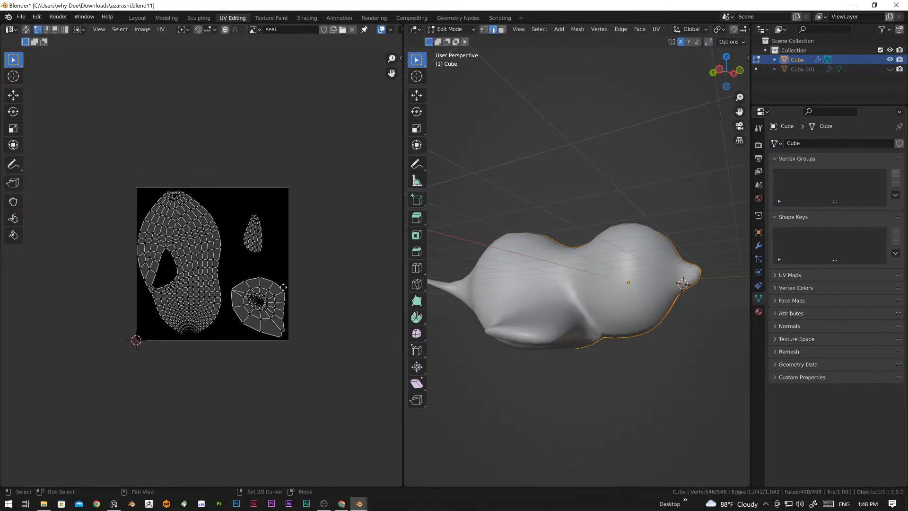
pyautogui.moveTo(283, 287); pyautogui.dragTo(277, 298, button='middle')
pyautogui.moveTo(629, 319); pyautogui.dragTo(640, 305, button='middle')
pyautogui.scroll(3, 564, 335)
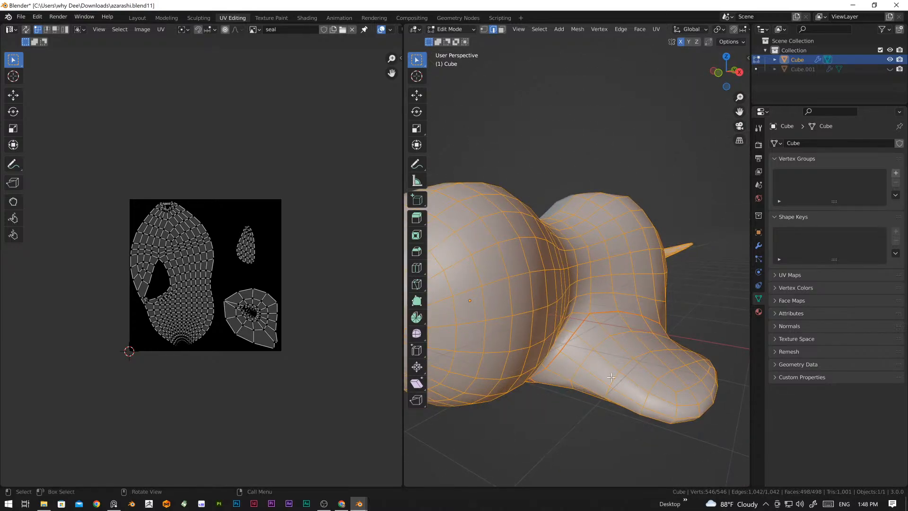
pyautogui.scroll(-3, 597, 283)
pyautogui.moveTo(596, 282); pyautogui.dragTo(534, 304, button='middle')
pyautogui.scroll(3, 534, 304)
pyautogui.moveTo(657, 380); pyautogui.dragTo(569, 447, button='middle')
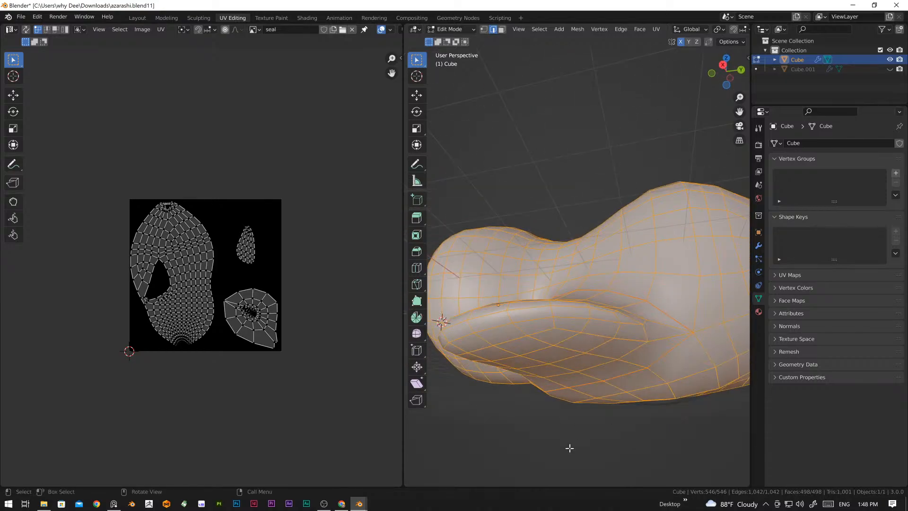
# Step: Deselect the whole seal mesh and switch to the Texture Paint workspace
pyautogui.click(565, 453)
pyautogui.scroll(-5, 570, 393)
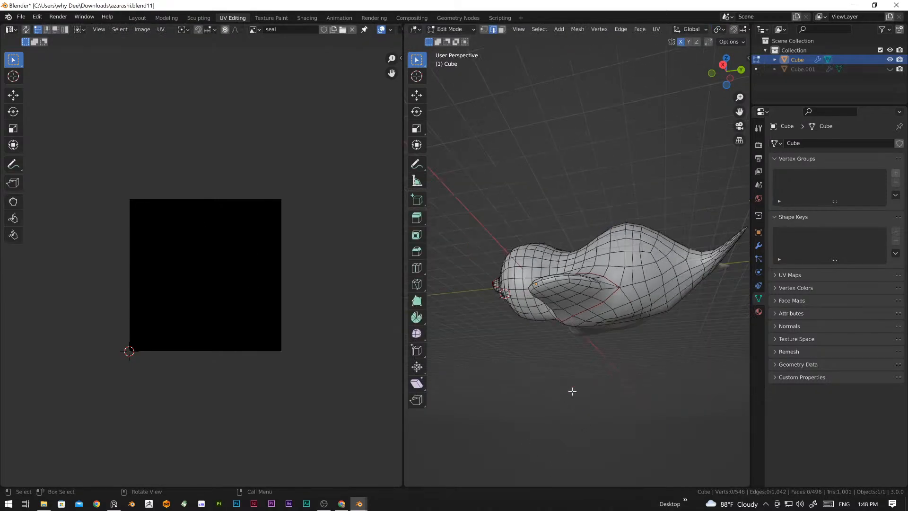
pyautogui.moveTo(557, 370); pyautogui.dragTo(577, 400, button='middle')
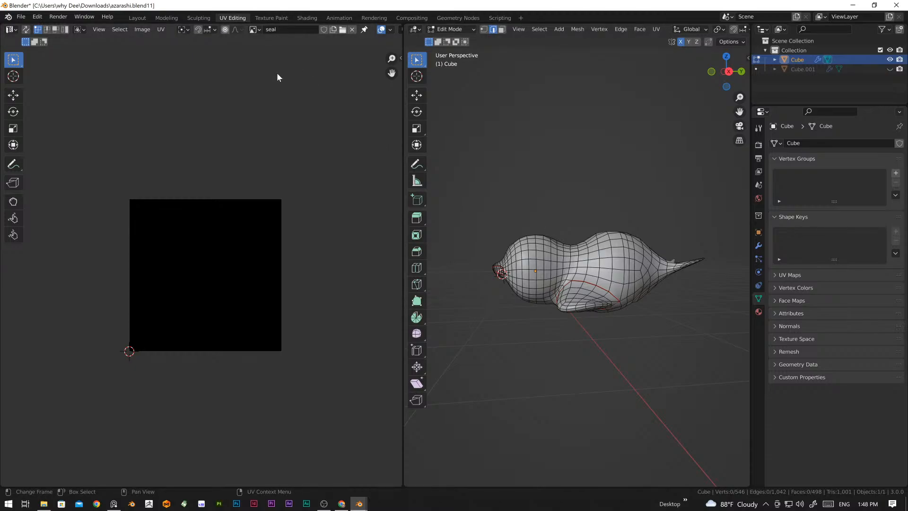
pyautogui.click(274, 18)
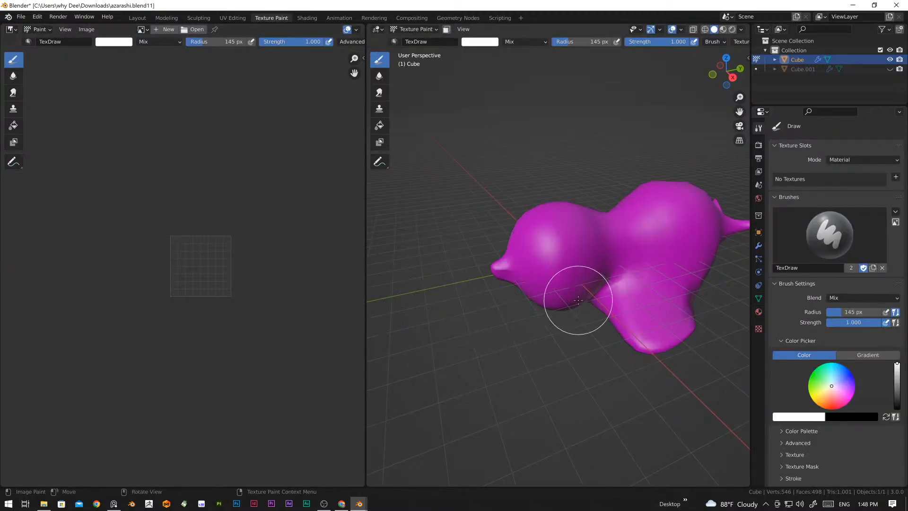
# Step: Split the image editor into two stacked areas and make the upper one a slightly taller Shader Editor with its sidebar hidden
pyautogui.moveTo(362, 24); pyautogui.dragTo(321, 261)
pyautogui.moveTo(581, 290); pyautogui.dragTo(542, 296, button='middle')
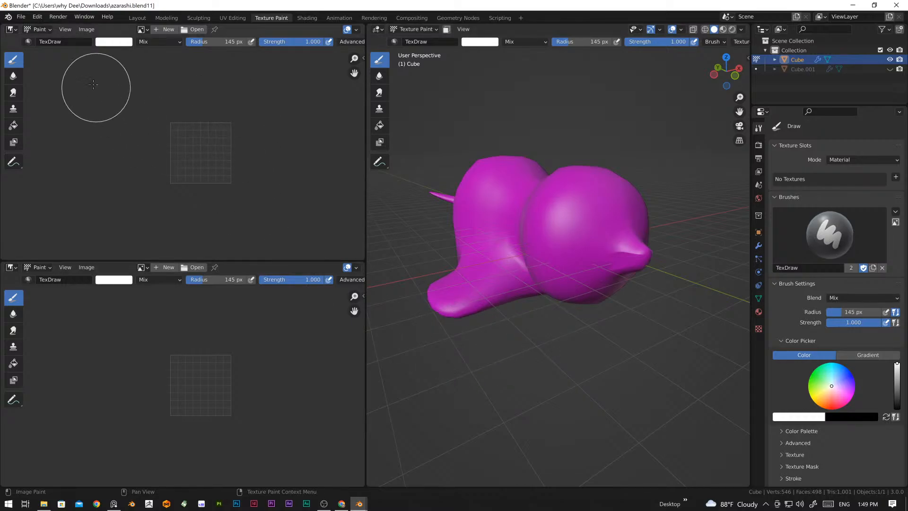
pyautogui.click(11, 30)
pyautogui.click(17, 30)
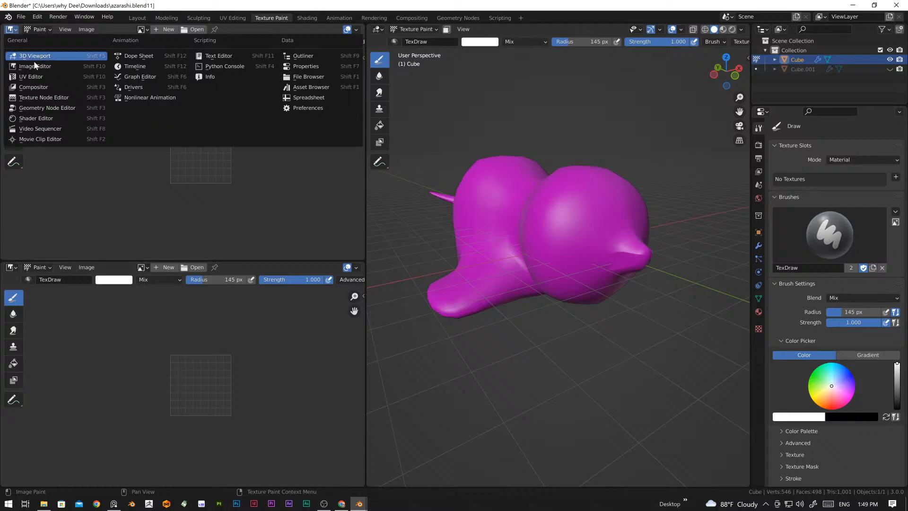
pyautogui.click(38, 119)
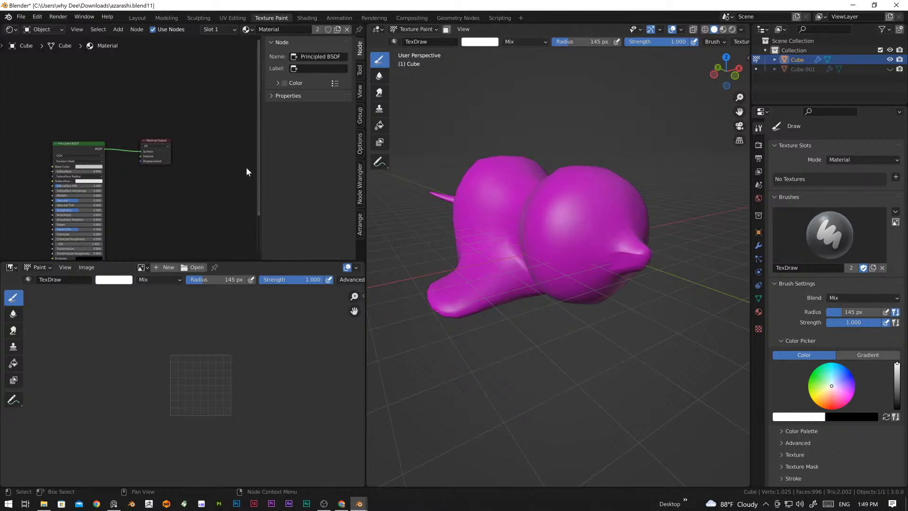
pyautogui.press('n')
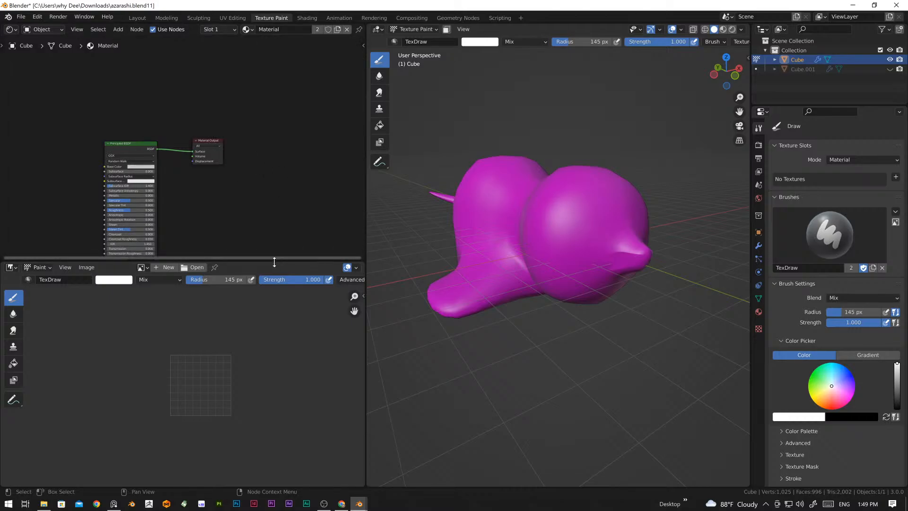
pyautogui.moveTo(274, 259); pyautogui.dragTo(265, 286)
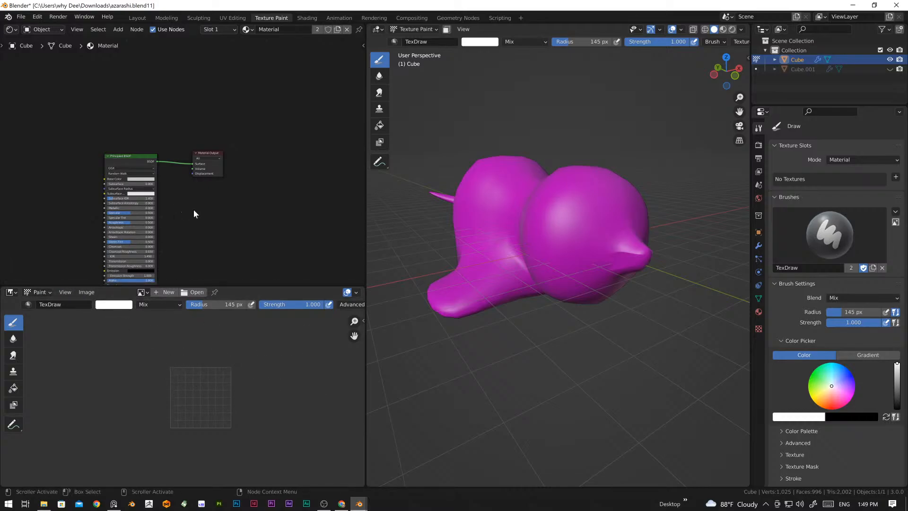
# Step: Add an Image Texture node beside the Principled BSDF and connect its Color output to the Base Color input
pyautogui.moveTo(194, 209); pyautogui.dragTo(282, 166, button='middle')
pyautogui.scroll(2, 275, 179)
pyautogui.scroll(1, 276, 179)
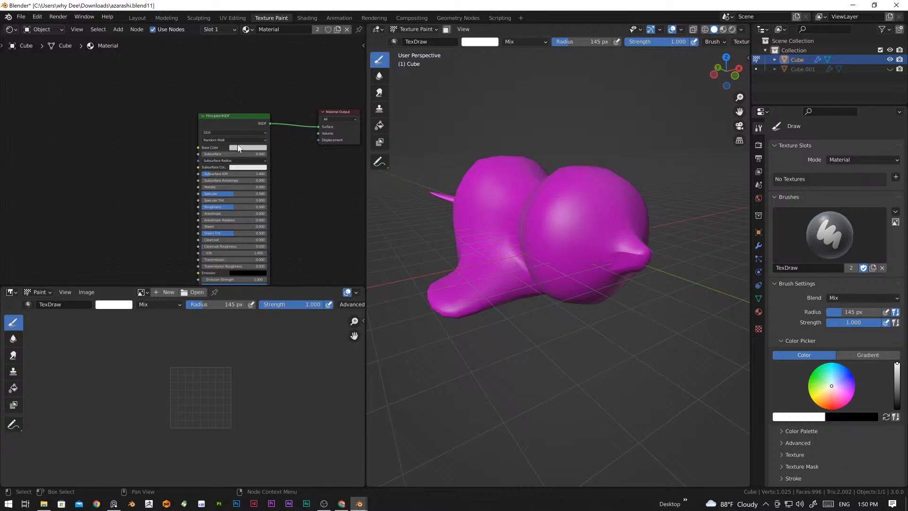
pyautogui.hotkey('shift', 'a')
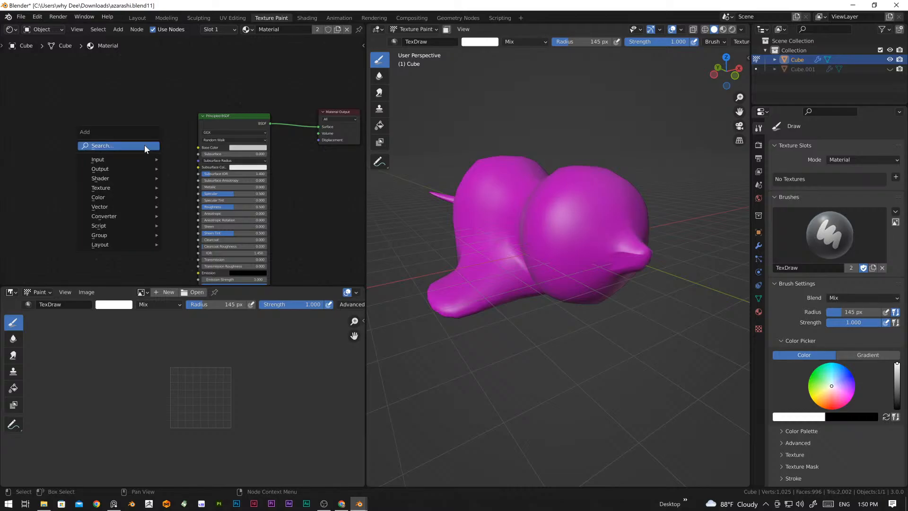
pyautogui.moveTo(127, 157)
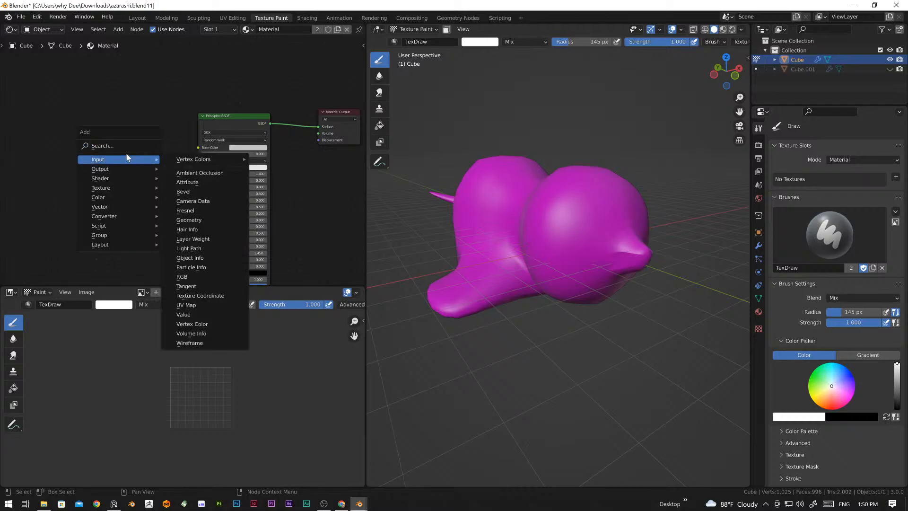
pyautogui.moveTo(119, 179)
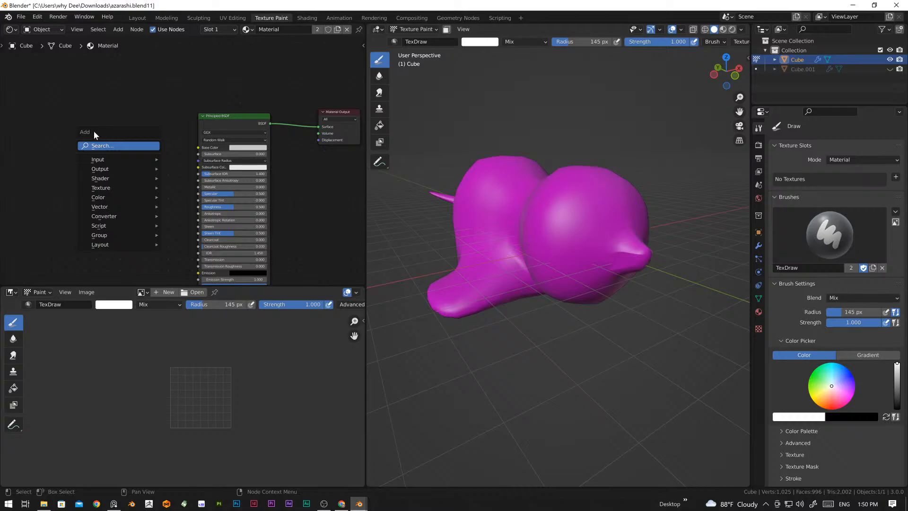
pyautogui.click(118, 145)
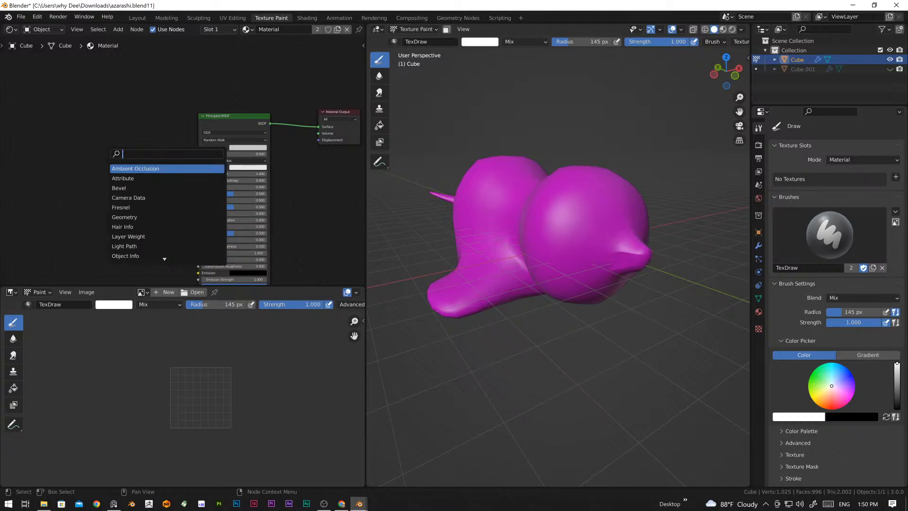
pyautogui.write('image')
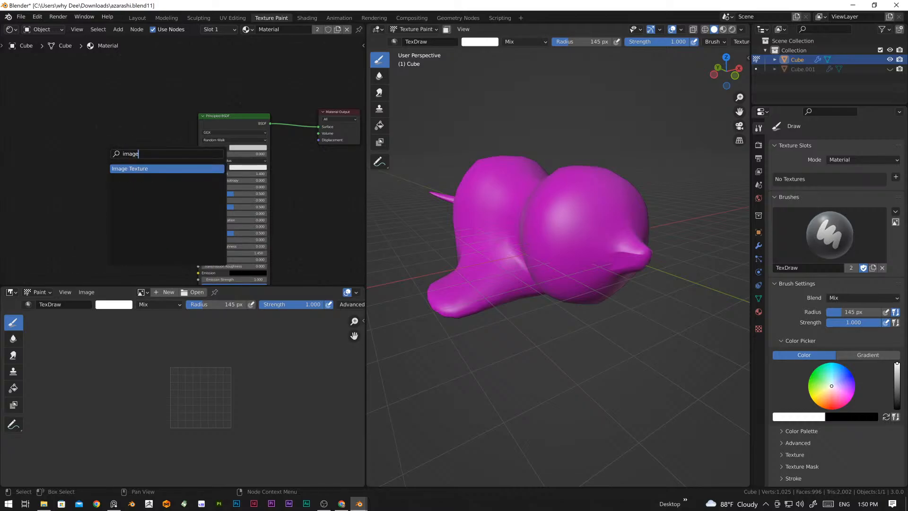
pyautogui.press('Return')
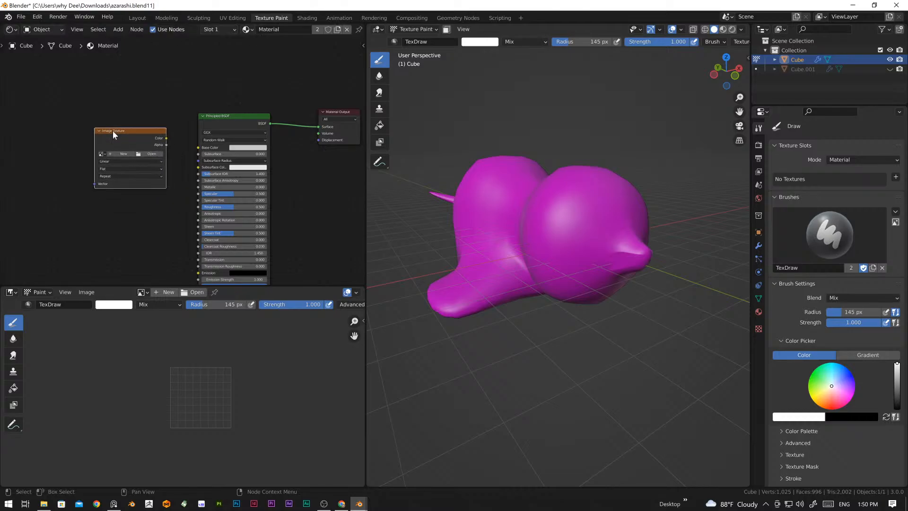
pyautogui.click(113, 130)
pyautogui.moveTo(166, 138); pyautogui.dragTo(180, 143)
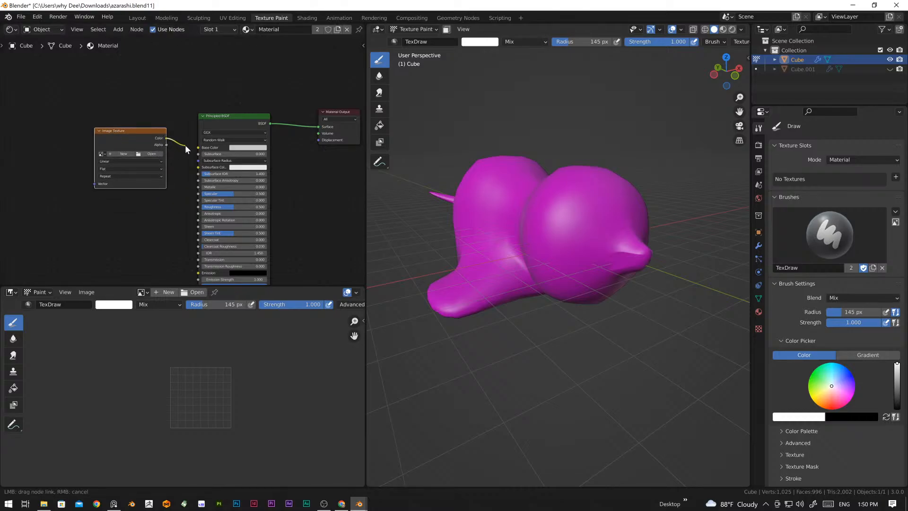
pyautogui.moveTo(192, 146); pyautogui.dragTo(195, 148)
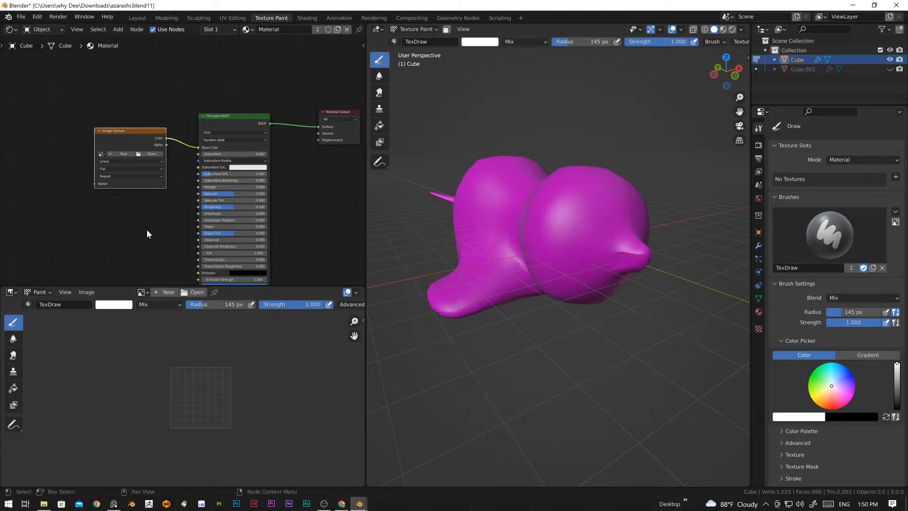
# Step: Assign the existing "seal" image to the Image Texture node and narrow the node editor to give the 3D view more room
pyautogui.scroll(5, 136, 163)
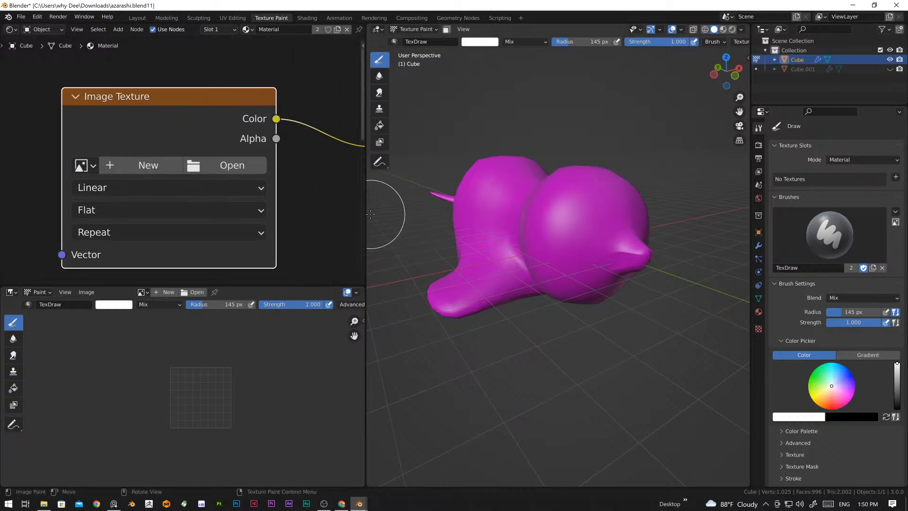
pyautogui.moveTo(367, 211); pyautogui.dragTo(699, 214)
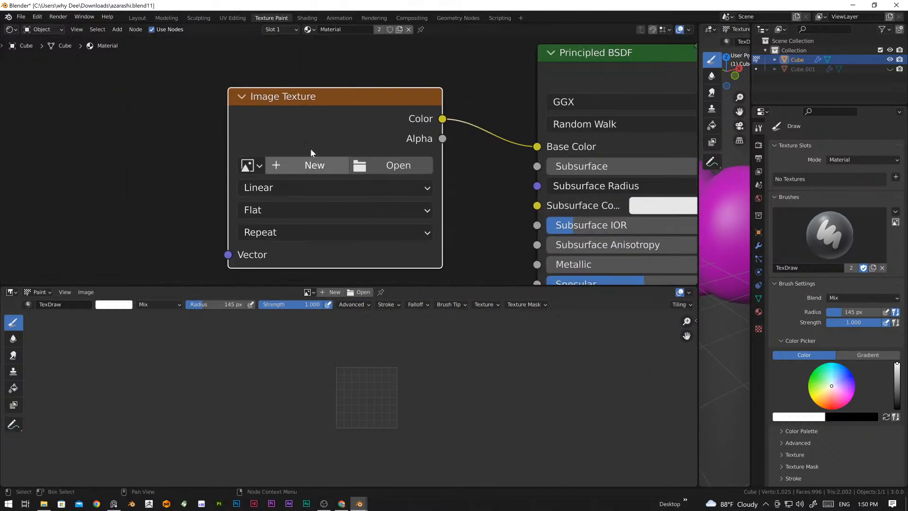
pyautogui.click(253, 166)
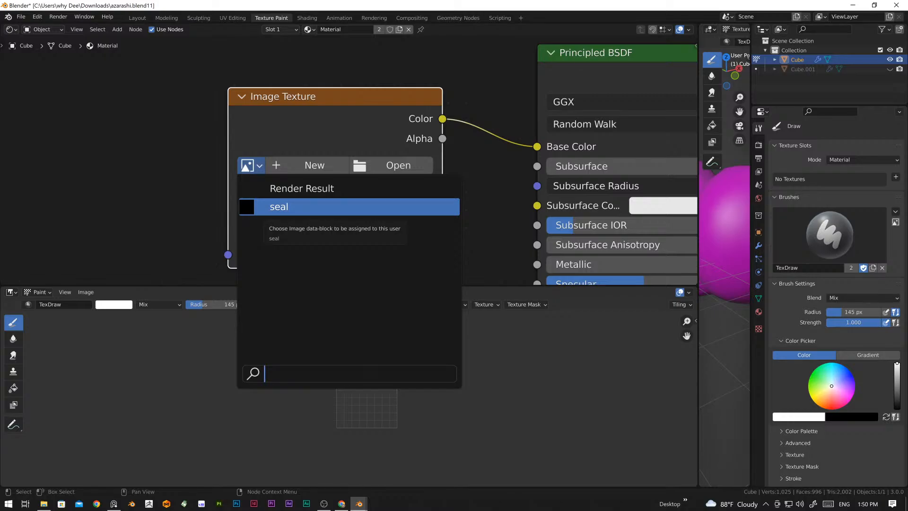
pyautogui.click(273, 206)
pyautogui.scroll(-5, 391, 239)
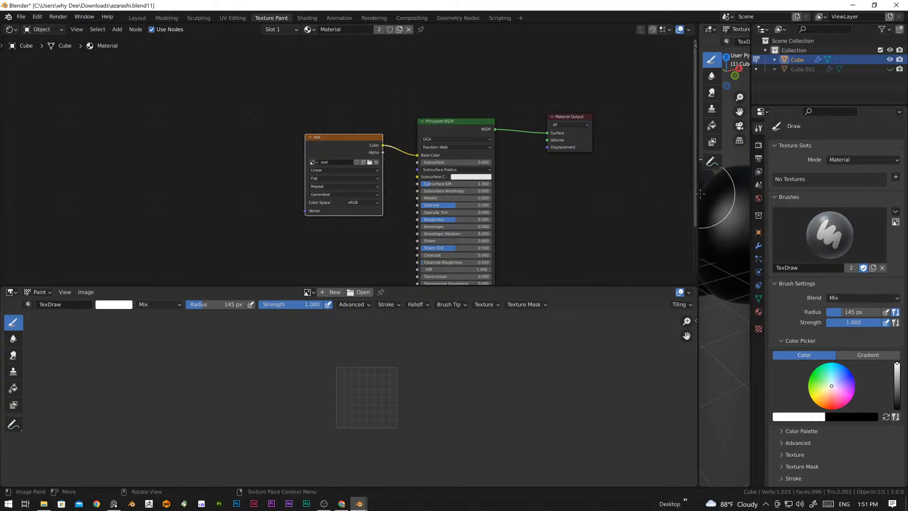
pyautogui.moveTo(698, 192); pyautogui.dragTo(347, 207)
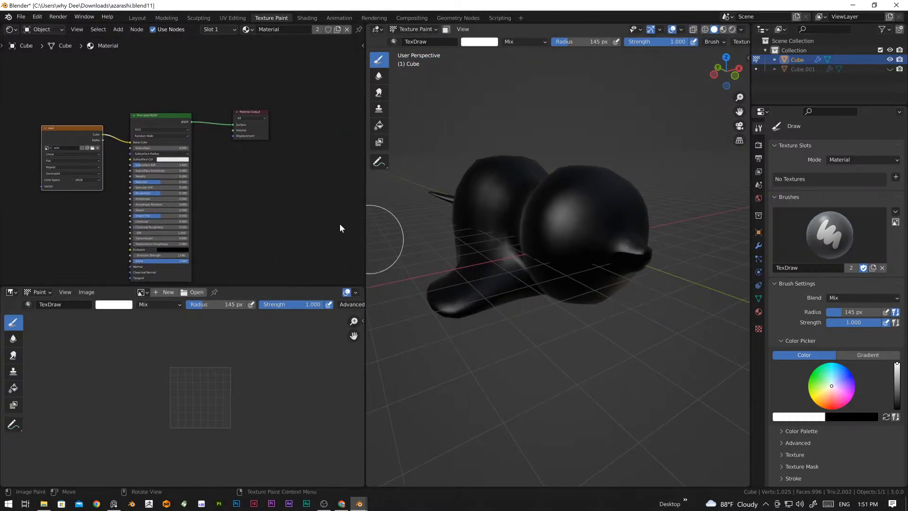
pyautogui.moveTo(365, 213); pyautogui.dragTo(341, 213)
# Step: Inspect the black-textured seal from the side, front and underside in the 3D view
pyautogui.moveTo(651, 258); pyautogui.dragTo(563, 211, button='middle')
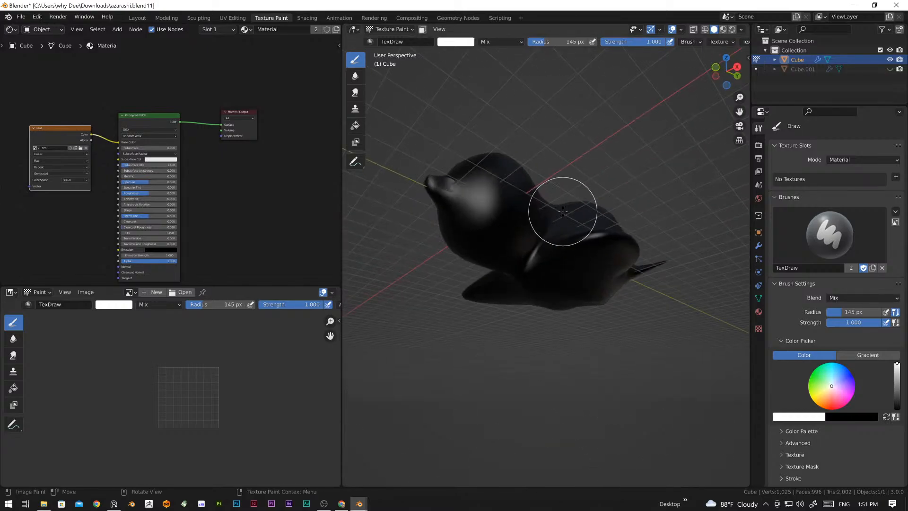
pyautogui.moveTo(509, 219); pyautogui.dragTo(519, 258, button='middle')
pyautogui.scroll(4, 596, 266)
pyautogui.scroll(-6, 597, 266)
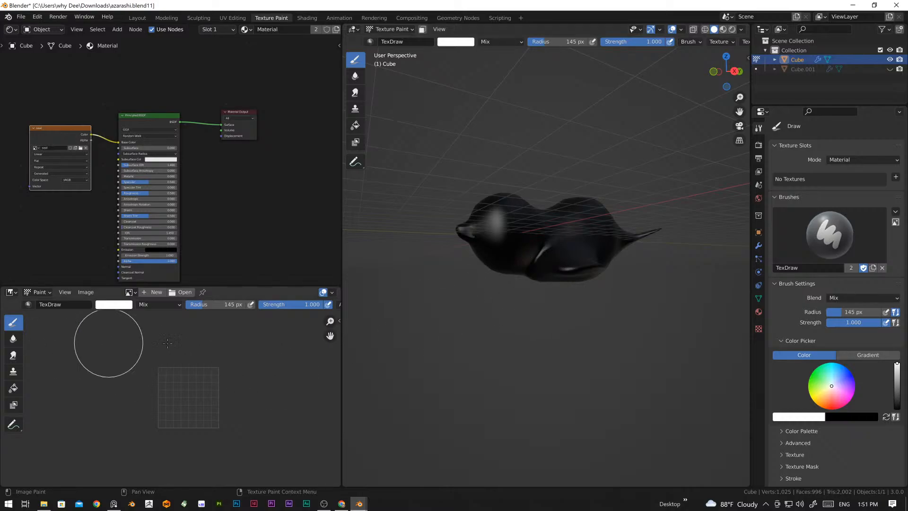
pyautogui.scroll(3, 488, 279)
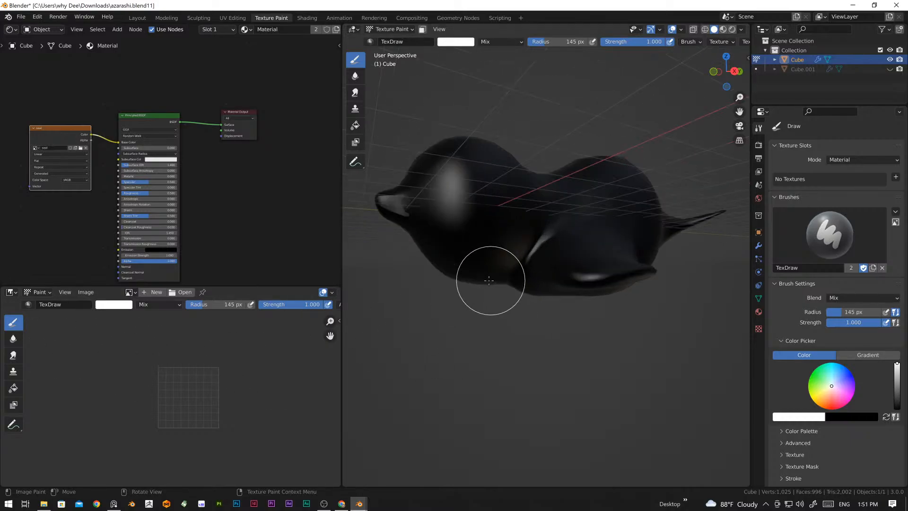
pyautogui.moveTo(490, 211)
pyautogui.mouseDown(button='middle')
pyautogui.moveTo(525, 247)
pyautogui.moveTo(488, 245)
pyautogui.moveTo(601, 266)
pyautogui.mouseUp(button='middle')
pyautogui.scroll(-4, 608, 278)
# Step: Set the brush colour to a dark grey with HSV value about 0.28 and add it to a new colour palette
pyautogui.scroll(-5, 838, 377)
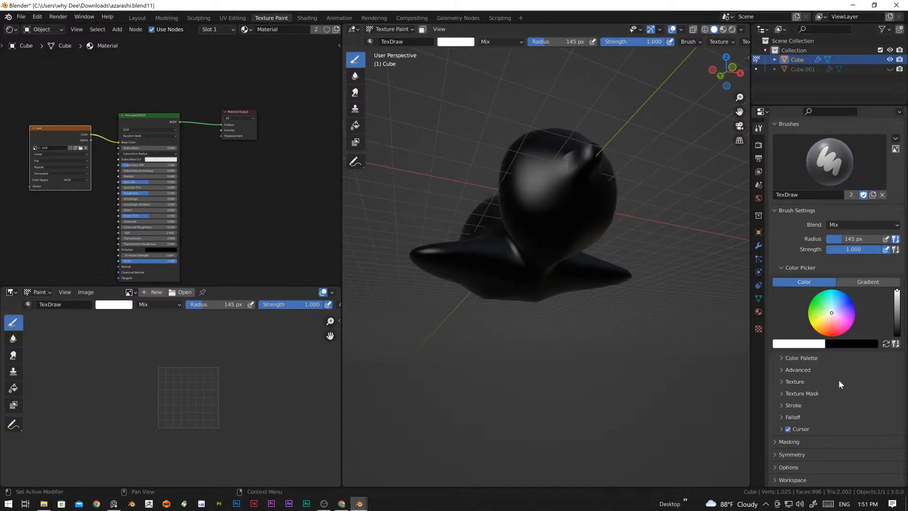
pyautogui.click(789, 358)
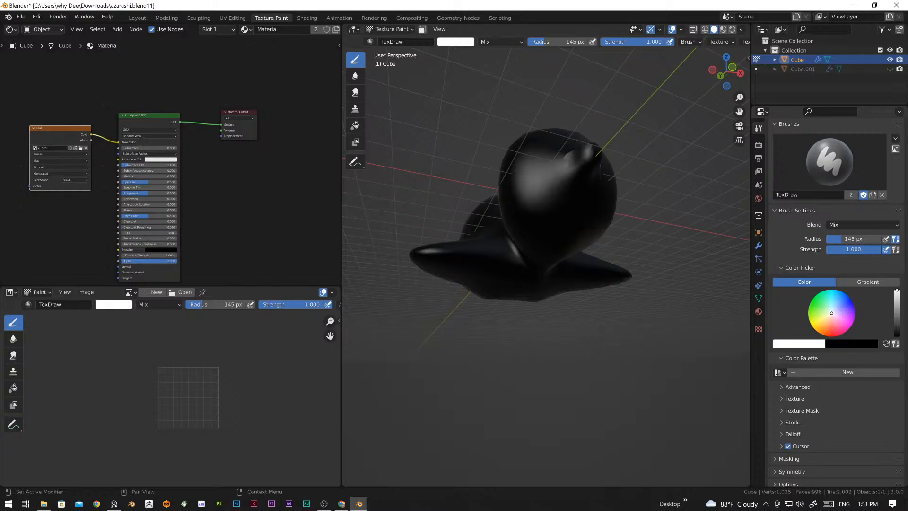
pyautogui.moveTo(831, 311); pyautogui.dragTo(831, 307)
pyautogui.click(811, 344)
pyautogui.moveTo(776, 308); pyautogui.dragTo(746, 321)
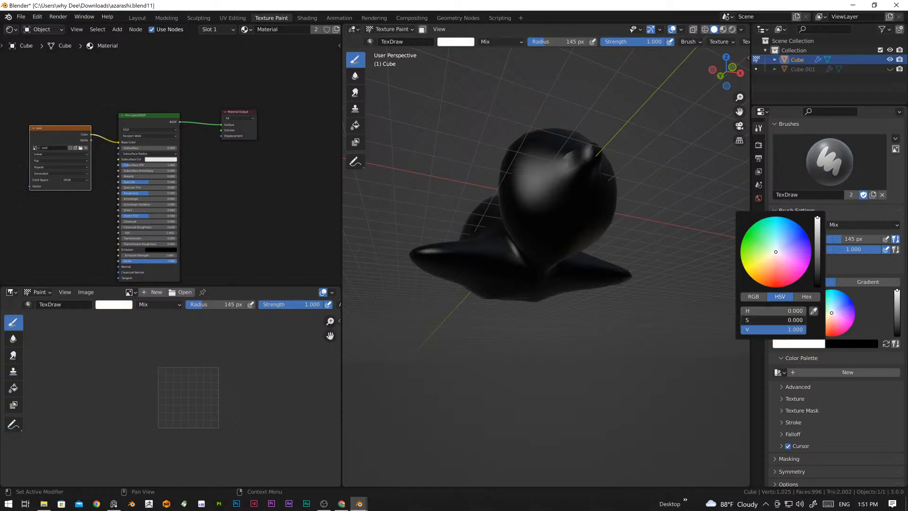
pyautogui.click(815, 346)
pyautogui.moveTo(799, 330); pyautogui.dragTo(761, 330)
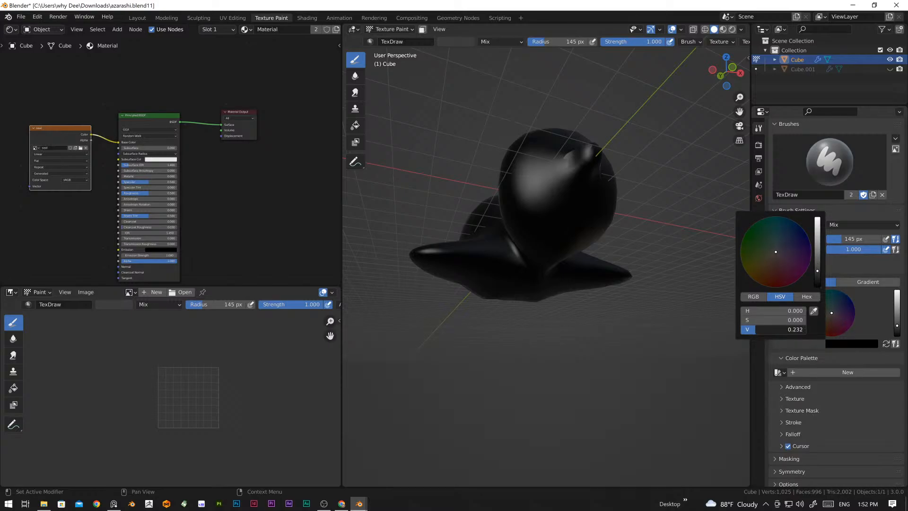
pyautogui.moveTo(756, 330); pyautogui.dragTo(758, 330)
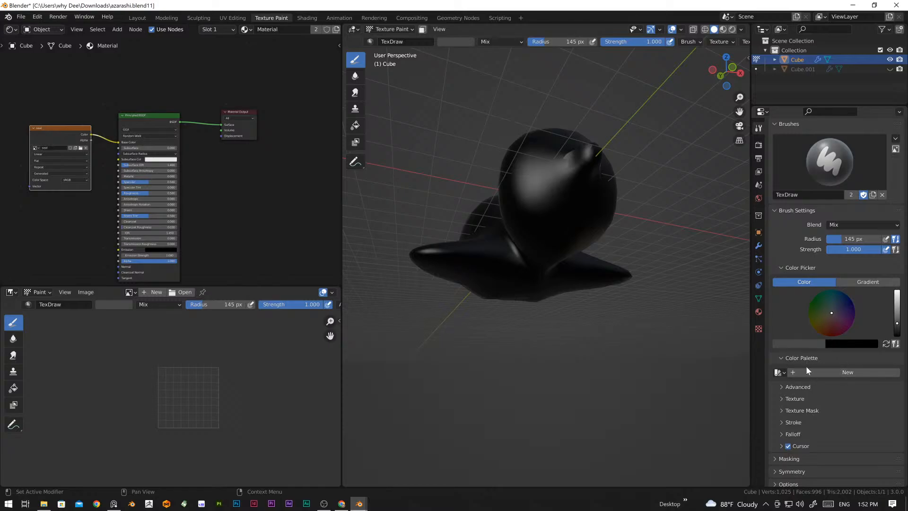
pyautogui.click(829, 372)
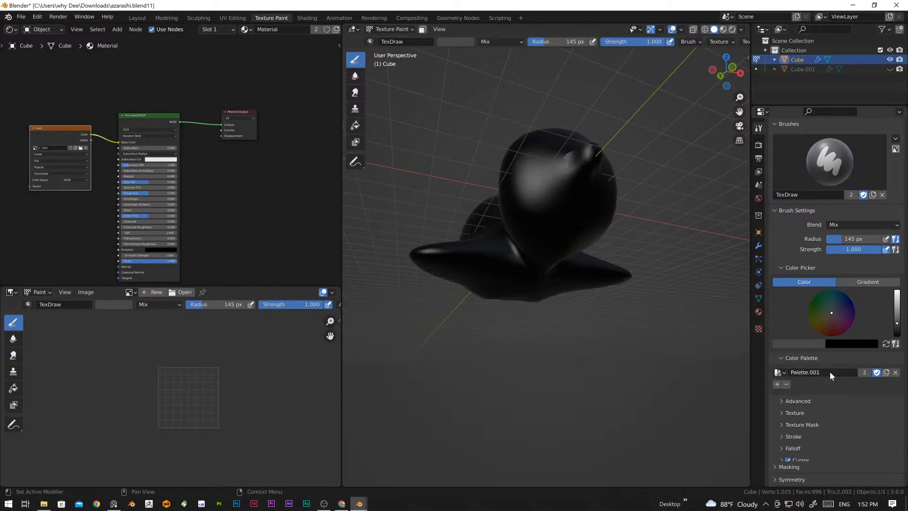
pyautogui.click(776, 384)
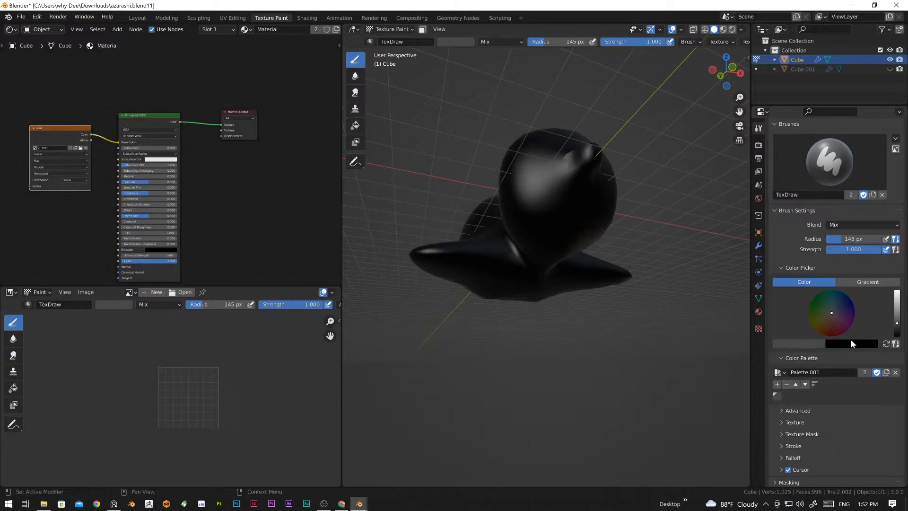
# Step: Set the brush colour to blue with hue 0.607, saturation 0.607 and value about 0.65, and add it to the palette
pyautogui.click(811, 343)
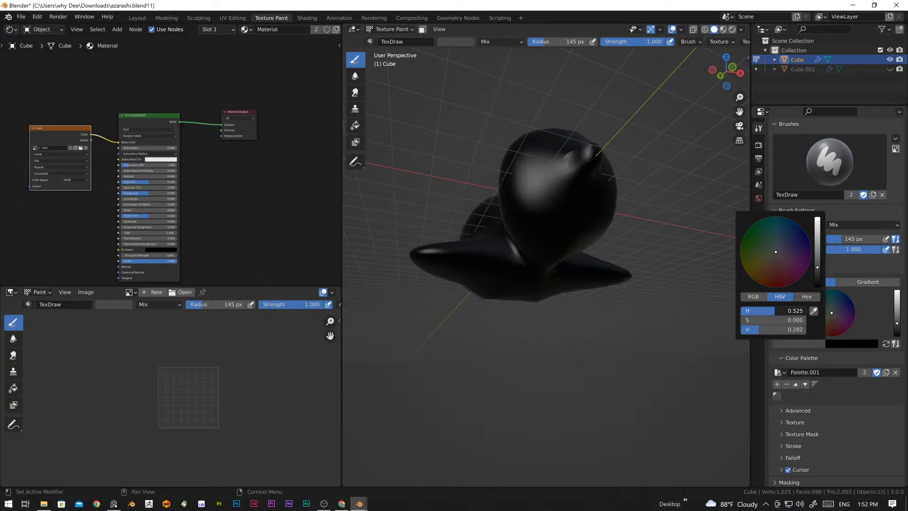
pyautogui.moveTo(756, 333)
pyautogui.mouseDown()
pyautogui.moveTo(778, 332)
pyautogui.moveTo(752, 319)
pyautogui.moveTo(788, 310)
pyautogui.moveTo(776, 311)
pyautogui.mouseUp()
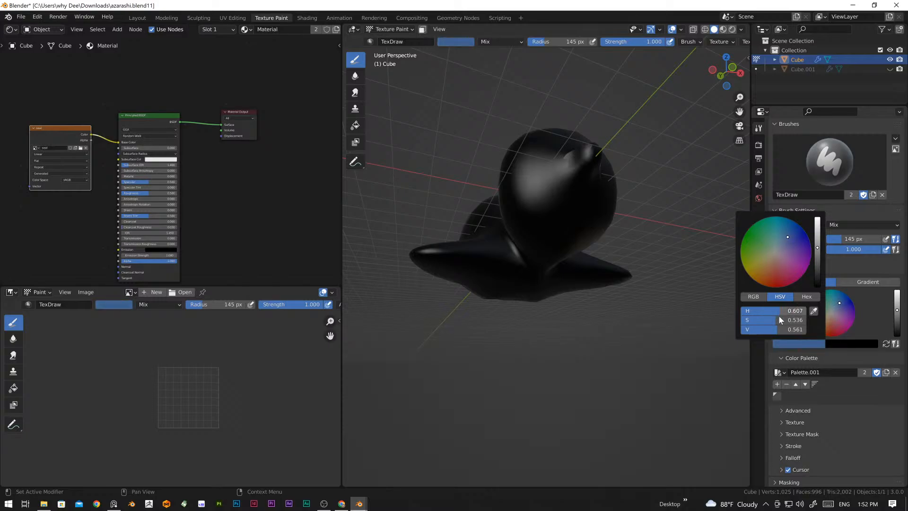
pyautogui.moveTo(773, 321); pyautogui.dragTo(770, 321)
pyautogui.moveTo(777, 329); pyautogui.dragTo(787, 329)
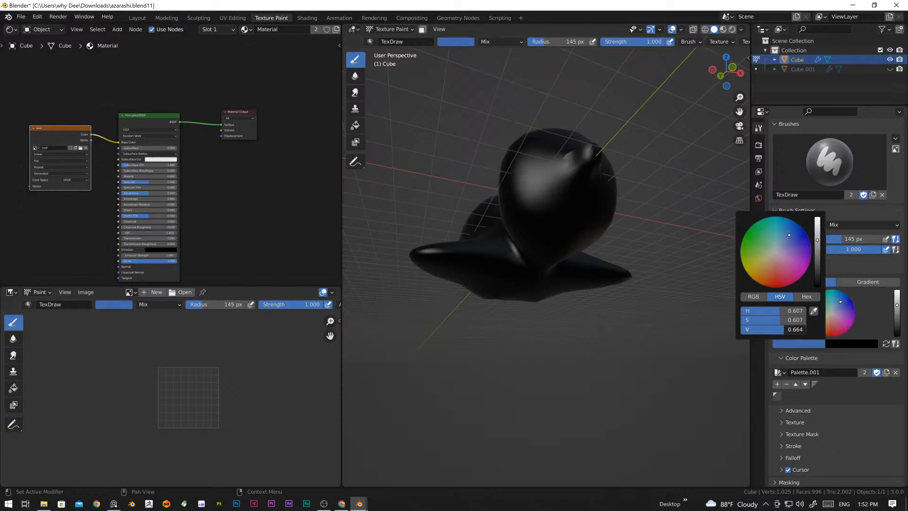
pyautogui.click(777, 384)
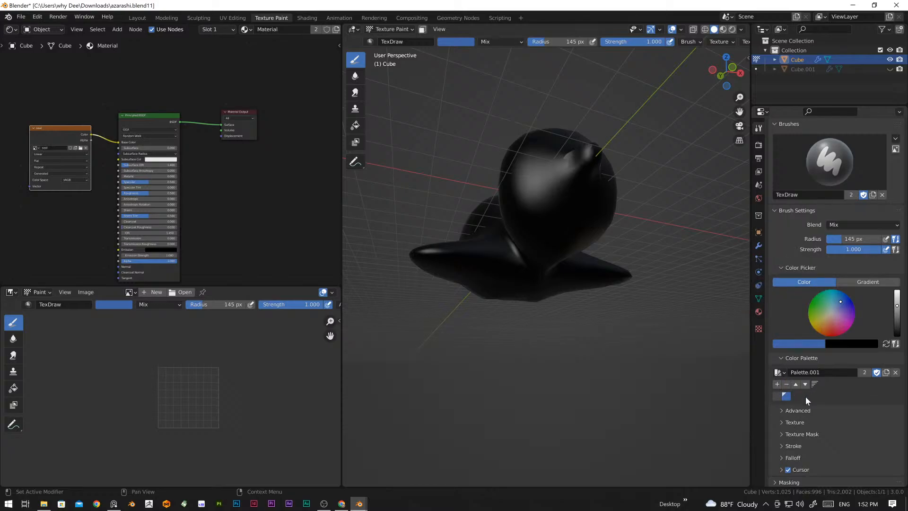
# Step: Set the brush colour to light grey and add it as the third swatch in the palette
pyautogui.click(793, 343)
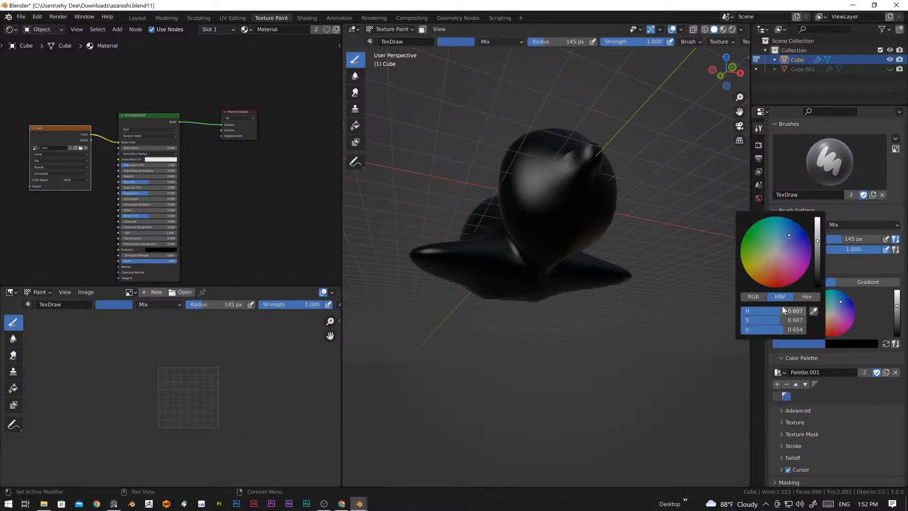
pyautogui.moveTo(777, 308)
pyautogui.mouseDown()
pyautogui.moveTo(755, 328)
pyautogui.moveTo(743, 321)
pyautogui.moveTo(787, 333)
pyautogui.moveTo(770, 333)
pyautogui.moveTo(779, 333)
pyautogui.mouseUp()
pyautogui.click(782, 343)
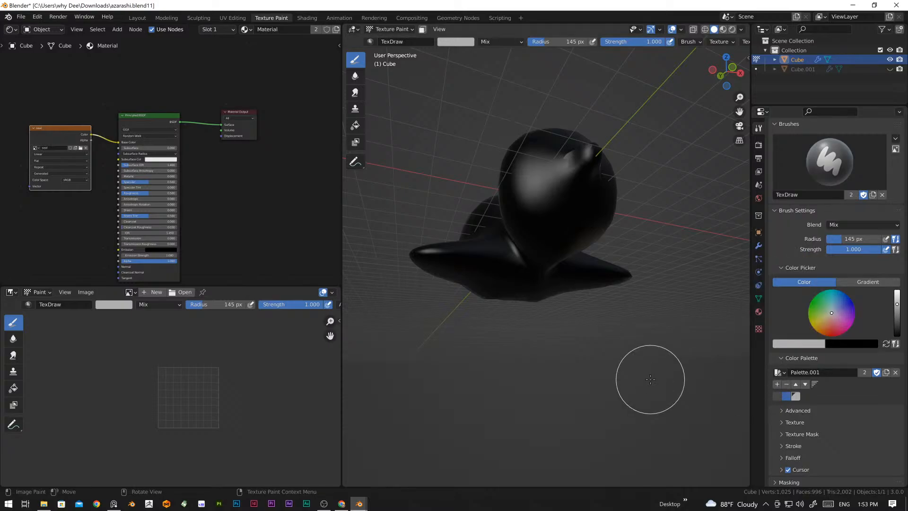
# Step: Choose the dark grey palette swatch and paint over the seal's head, back and sides
pyautogui.moveTo(612, 304)
pyautogui.mouseDown(button='middle')
pyautogui.moveTo(628, 324)
pyautogui.moveTo(505, 329)
pyautogui.moveTo(547, 324)
pyautogui.mouseUp(button='middle')
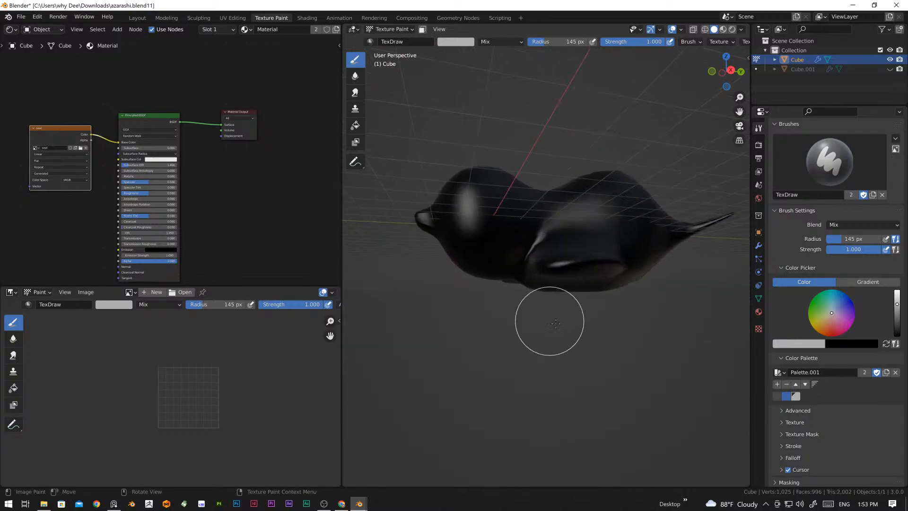
pyautogui.moveTo(710, 359); pyautogui.dragTo(619, 367, button='middle')
pyautogui.click(775, 396)
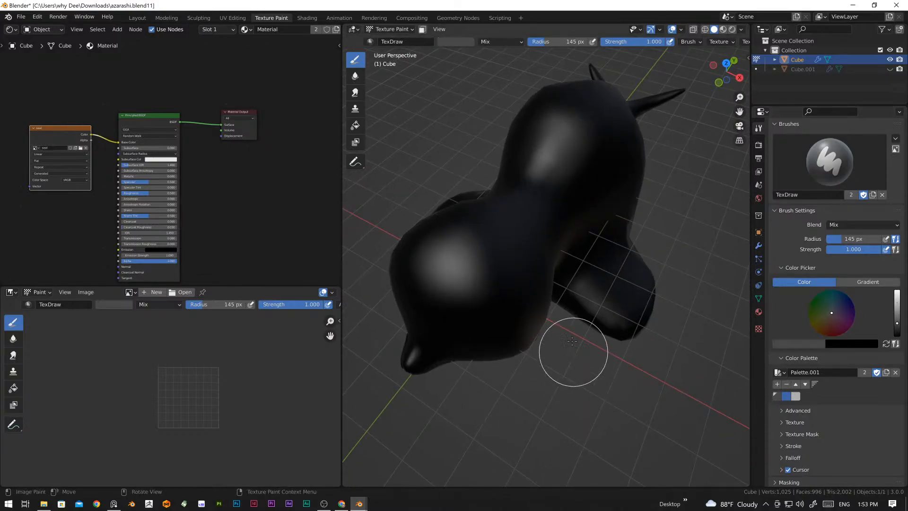
pyautogui.click(524, 284)
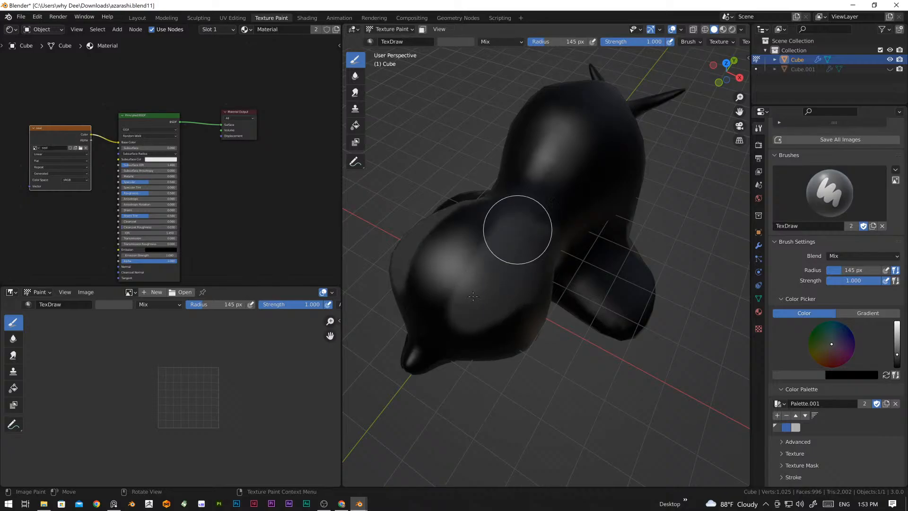
pyautogui.scroll(-5, 513, 300)
pyautogui.moveTo(513, 300); pyautogui.dragTo(481, 288, button='middle')
pyautogui.scroll(5, 511, 299)
pyautogui.moveTo(529, 306)
pyautogui.keyDown('shift'); pyautogui.mouseDown(button='middle')
pyautogui.moveTo(549, 314)
pyautogui.moveTo(523, 345)
pyautogui.mouseUp(button='middle'); pyautogui.keyUp('shift')
pyautogui.scroll(2, 530, 314)
pyautogui.scroll(-4, 558, 314)
pyautogui.moveTo(429, 293)
pyautogui.mouseDown()
pyautogui.moveTo(492, 256)
pyautogui.moveTo(477, 320)
pyautogui.moveTo(513, 331)
pyautogui.moveTo(711, 257)
pyautogui.moveTo(517, 268)
pyautogui.moveTo(652, 219)
pyautogui.moveTo(725, 174)
pyautogui.moveTo(749, 233)
pyautogui.moveTo(553, 320)
pyautogui.moveTo(686, 266)
pyautogui.moveTo(577, 379)
pyautogui.moveTo(658, 311)
pyautogui.mouseUp()
pyautogui.moveTo(587, 371)
pyautogui.mouseDown(button='middle')
pyautogui.moveTo(594, 367)
pyautogui.moveTo(544, 291)
pyautogui.mouseUp(button='middle')
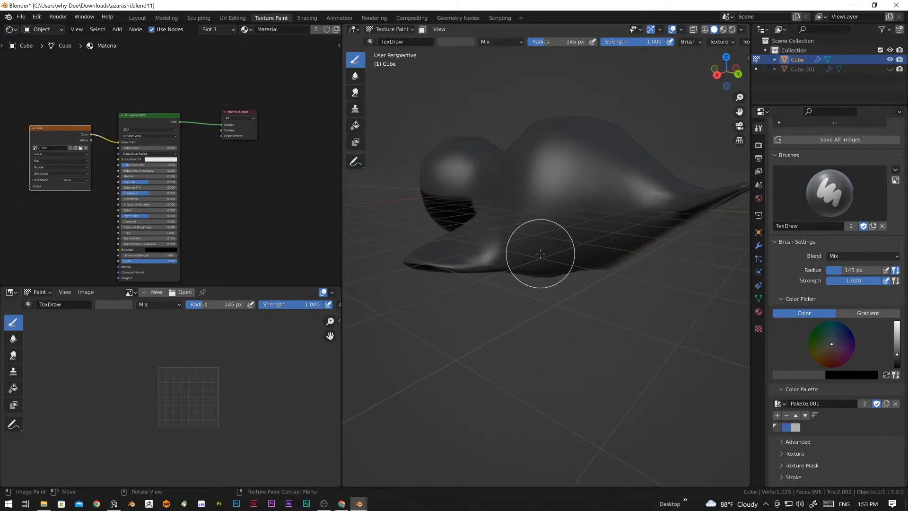
# Step: Paint the seal's tail, belly, flipper undersides and face dark grey, covering the remaining large black areas
pyautogui.moveTo(719, 197); pyautogui.dragTo(627, 228, button='middle')
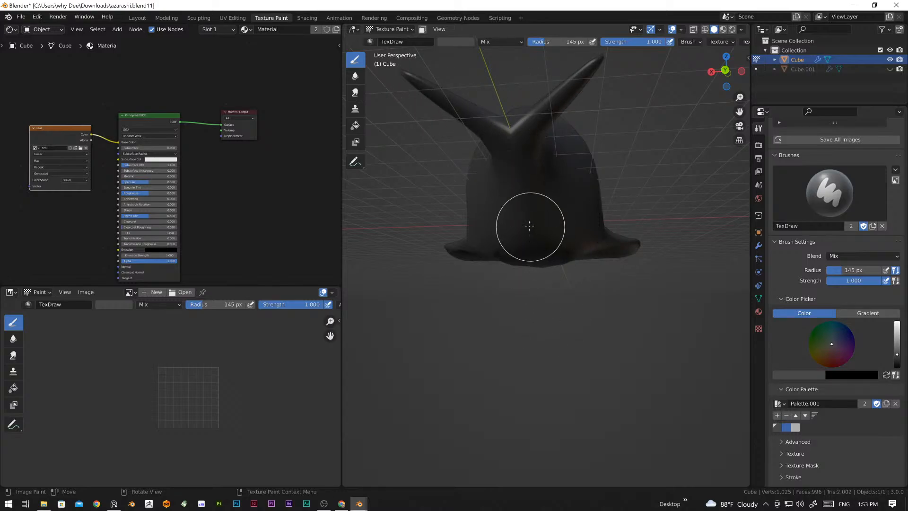
pyautogui.moveTo(428, 244); pyautogui.dragTo(507, 203, button='middle')
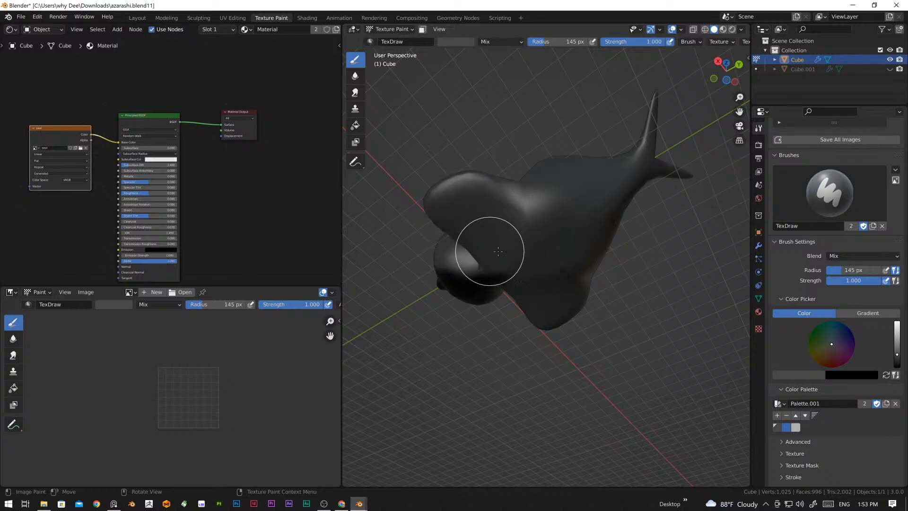
pyautogui.moveTo(487, 253); pyautogui.dragTo(572, 198, button='middle')
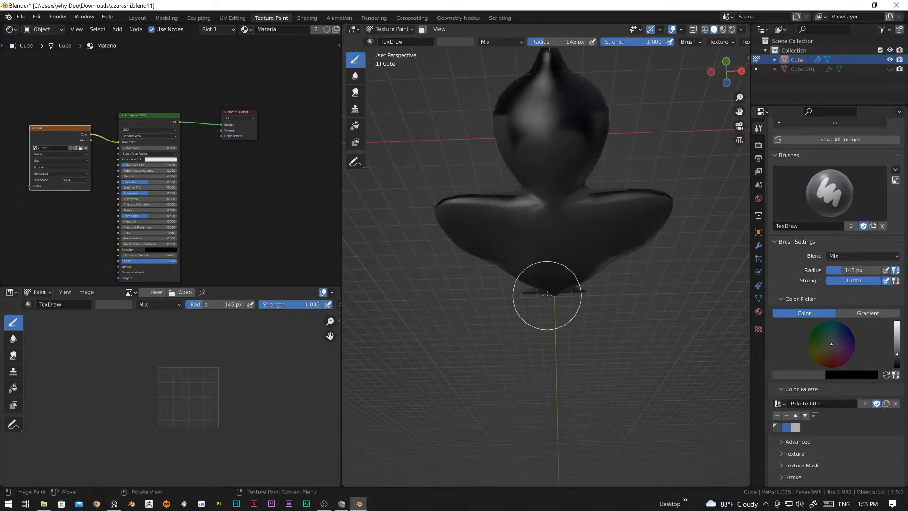
pyautogui.moveTo(543, 300); pyautogui.dragTo(552, 233, button='middle')
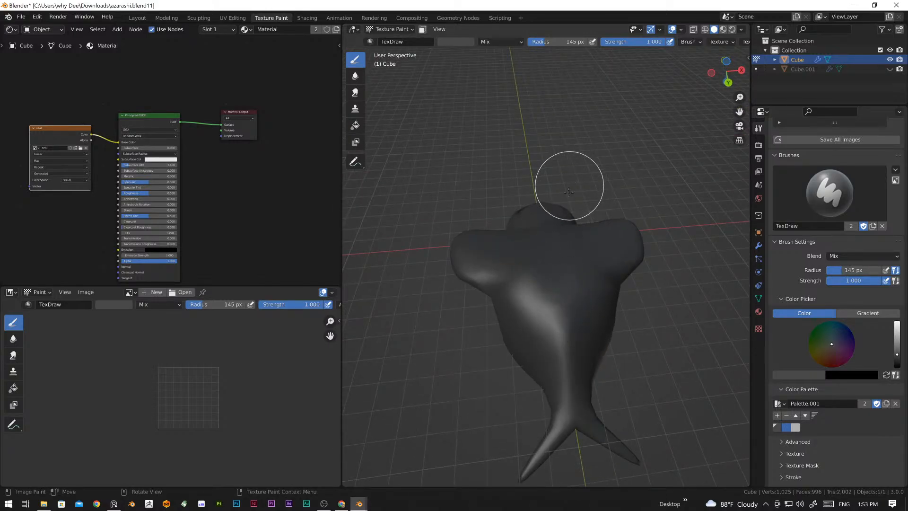
pyautogui.moveTo(568, 189)
pyautogui.mouseDown(button='middle')
pyautogui.moveTo(586, 154)
pyautogui.moveTo(542, 125)
pyautogui.moveTo(563, 162)
pyautogui.mouseUp(button='middle')
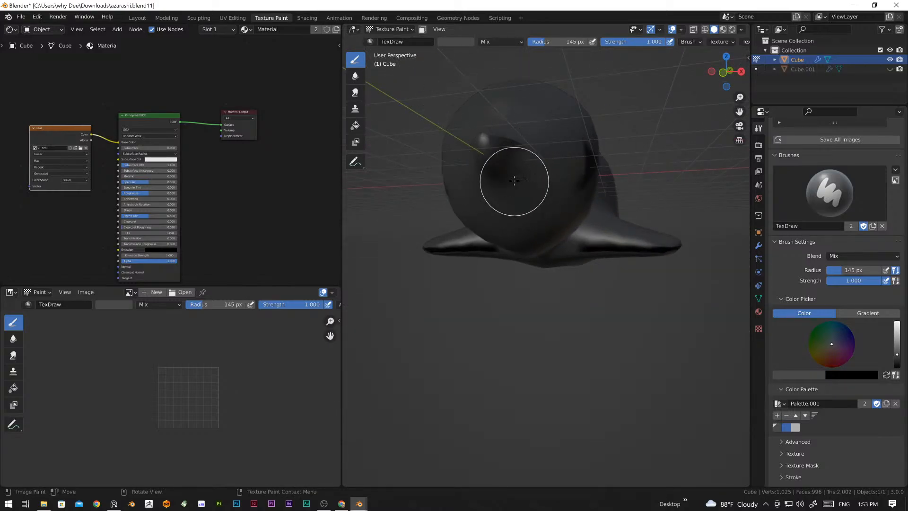
pyautogui.moveTo(512, 173); pyautogui.dragTo(489, 278, button='middle')
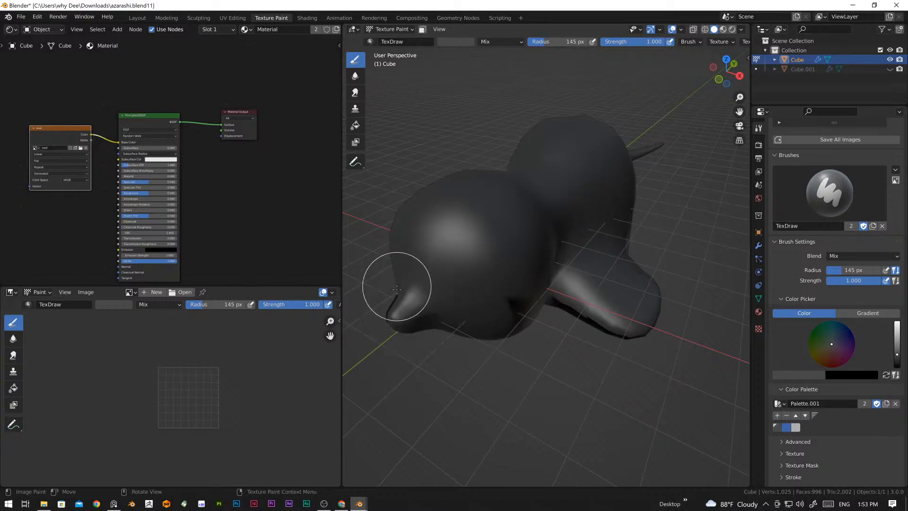
pyautogui.moveTo(507, 314); pyautogui.dragTo(509, 248, button='middle')
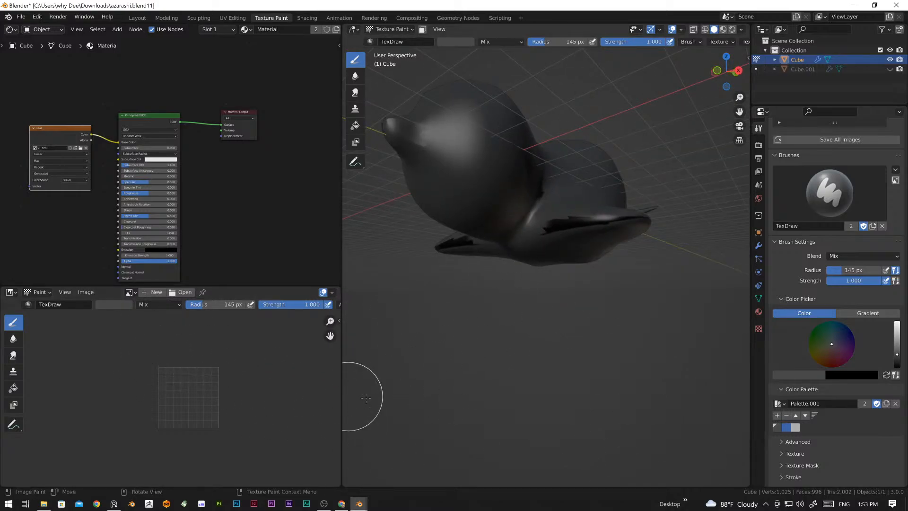
# Step: Display the "seal" image in the image editor and paint dark grey over the small black gaps on the body's UV island
pyautogui.click(135, 293)
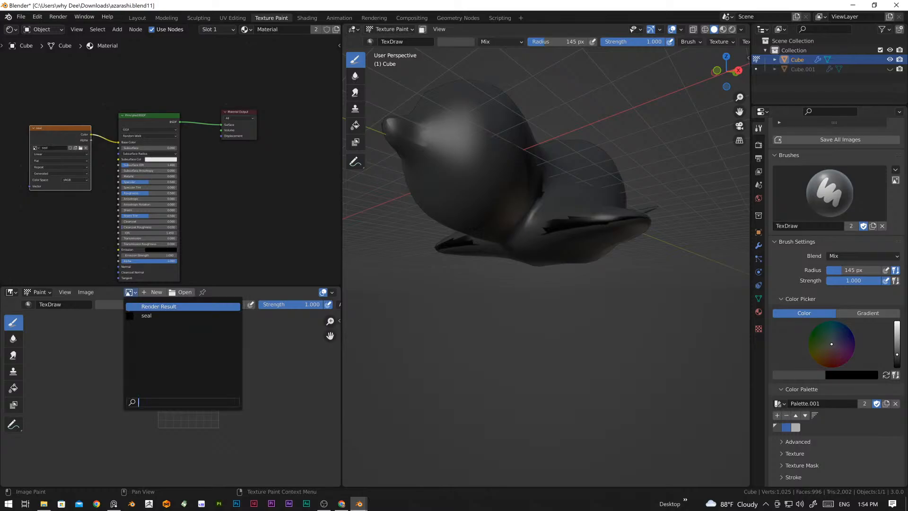
pyautogui.click(142, 314)
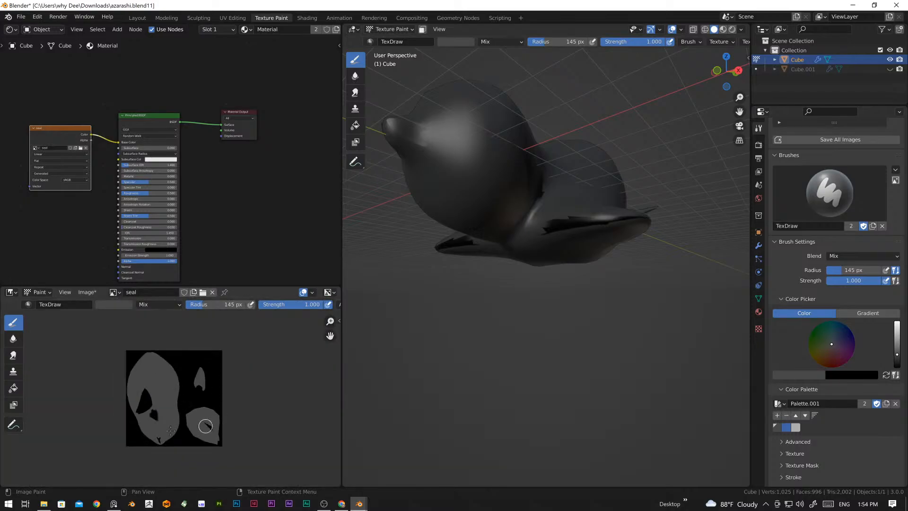
pyautogui.scroll(8, 167, 418)
pyautogui.moveTo(171, 419); pyautogui.dragTo(248, 322, button='middle')
pyautogui.scroll(-5, 238, 343)
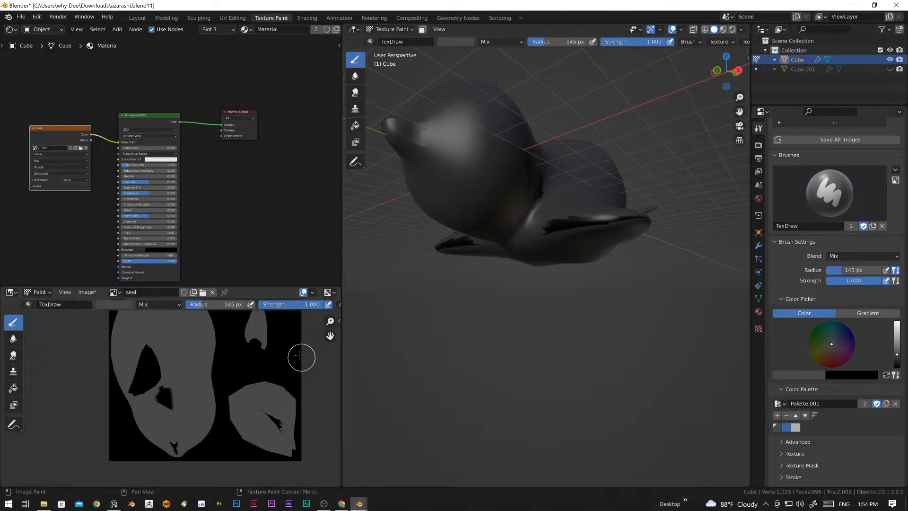
pyautogui.moveTo(169, 395)
pyautogui.mouseDown()
pyautogui.moveTo(172, 409)
pyautogui.moveTo(168, 398)
pyautogui.mouseUp()
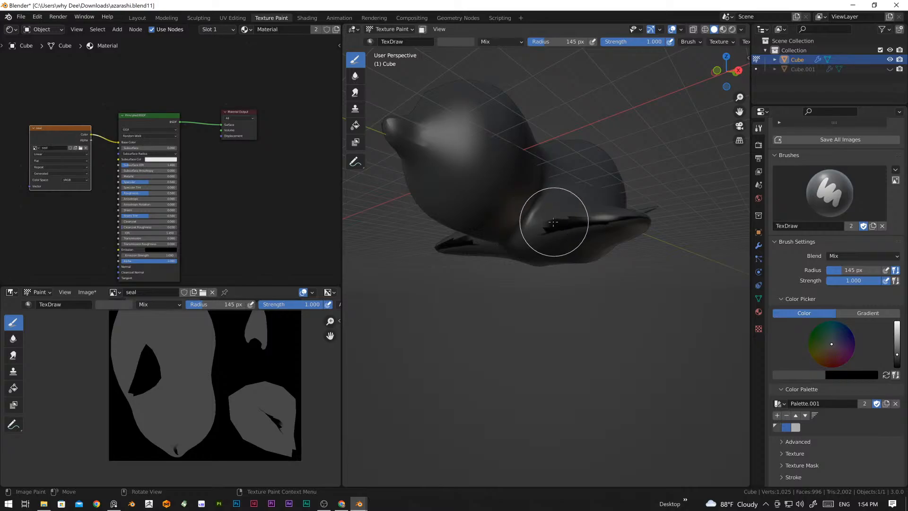
# Step: Fill the black gaps on the flipper's and body's UV islands with dark grey, reducing the brush radius to 73 px
pyautogui.moveTo(277, 423); pyautogui.dragTo(263, 412)
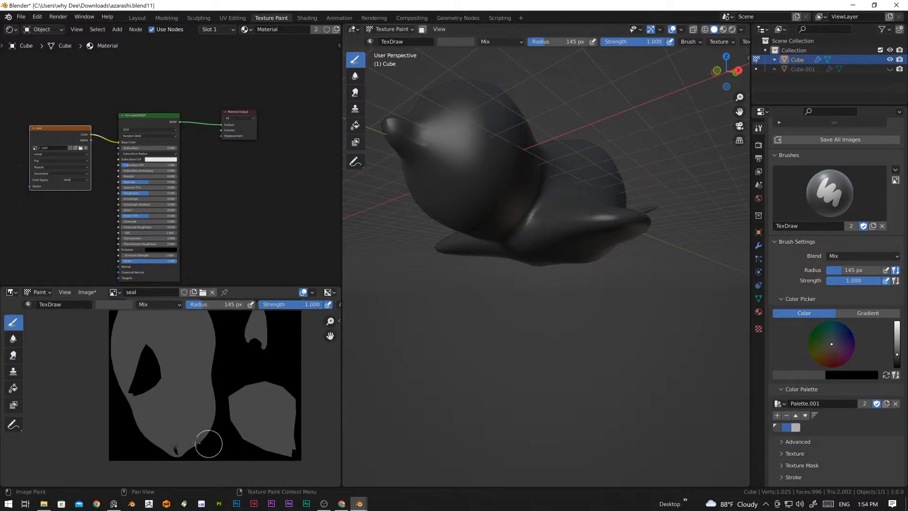
pyautogui.press('f')
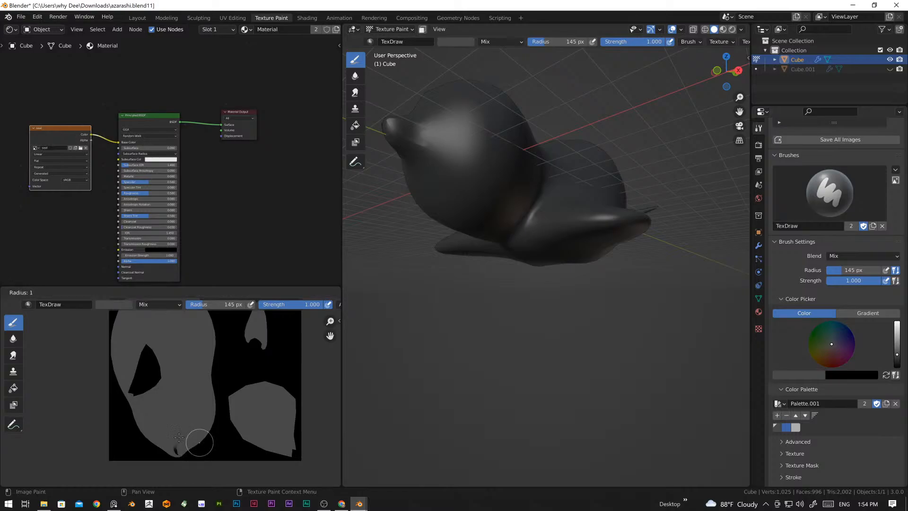
pyautogui.click(193, 444)
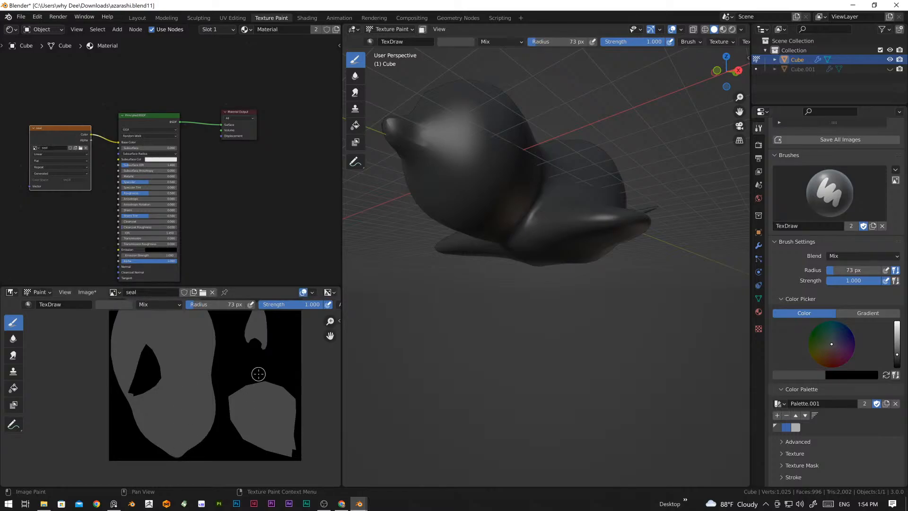
# Step: Inspect the grey-painted seal from the front, underside and both sides for uncovered areas
pyautogui.scroll(-5, 259, 374)
pyautogui.scroll(5, 259, 367)
pyautogui.scroll(1, 205, 376)
pyautogui.scroll(-2, 449, 241)
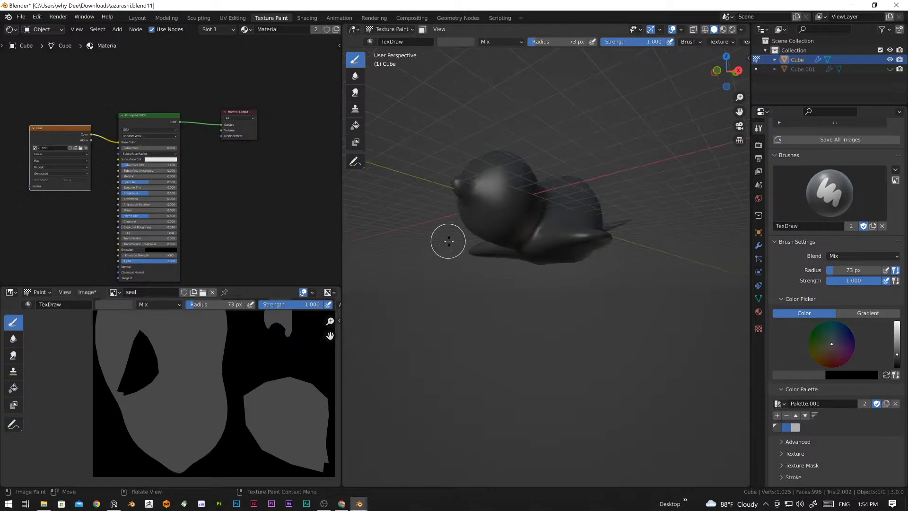
pyautogui.scroll(-2, 449, 241)
pyautogui.moveTo(448, 241); pyautogui.dragTo(524, 247, button='middle')
pyautogui.scroll(4, 544, 258)
pyautogui.moveTo(574, 274); pyautogui.dragTo(482, 226, button='middle')
pyautogui.moveTo(563, 180); pyautogui.dragTo(582, 249, button='middle')
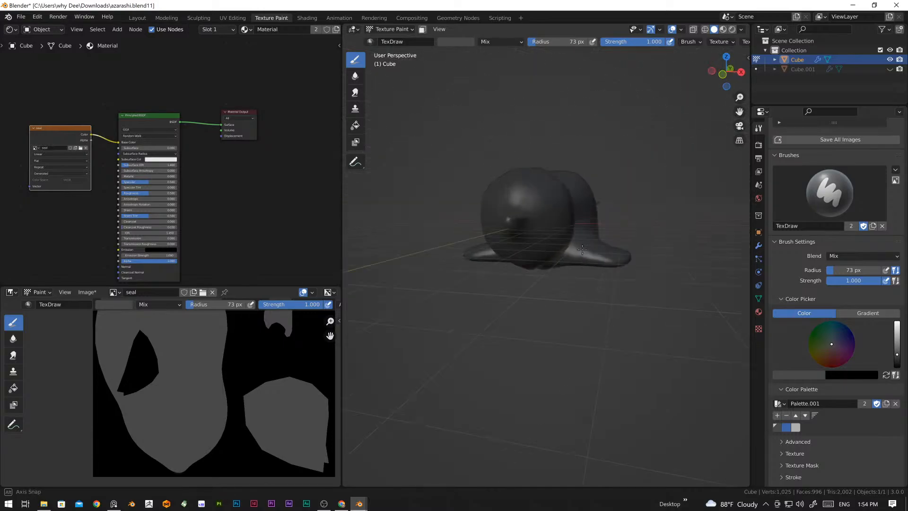
pyautogui.moveTo(523, 218); pyautogui.dragTo(557, 294, button='middle')
pyautogui.scroll(2, 557, 294)
pyautogui.scroll(3, 563, 295)
pyautogui.scroll(-5, 562, 296)
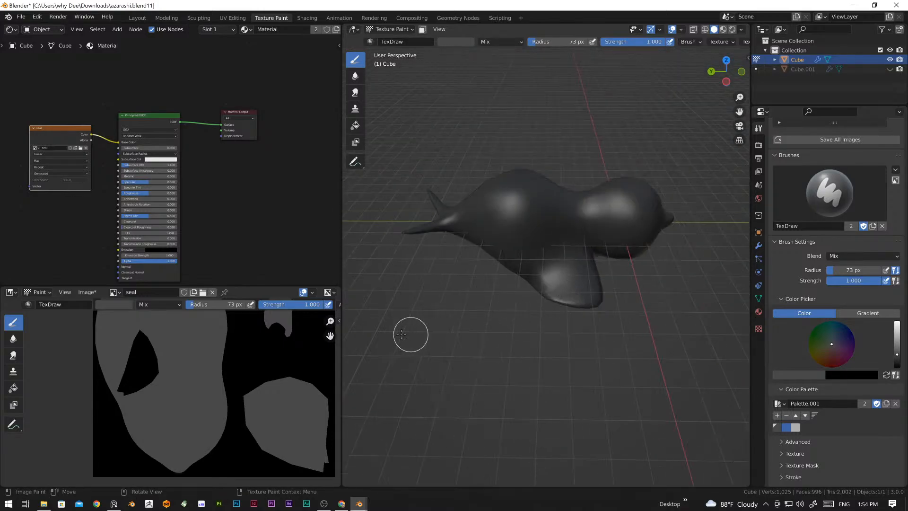
pyautogui.scroll(-2, 246, 245)
# Step: Widen the 3D viewport, recentre the shader nodes, and choose the blue palette swatch for the brush
pyautogui.moveTo(246, 245); pyautogui.dragTo(296, 188, button='middle')
pyautogui.moveTo(342, 208); pyautogui.dragTo(314, 208)
pyautogui.moveTo(450, 243)
pyautogui.mouseDown(button='middle')
pyautogui.moveTo(454, 224)
pyautogui.moveTo(539, 251)
pyautogui.moveTo(515, 253)
pyautogui.moveTo(474, 217)
pyautogui.mouseUp(button='middle')
pyautogui.moveTo(554, 243); pyautogui.dragTo(501, 239, button='middle')
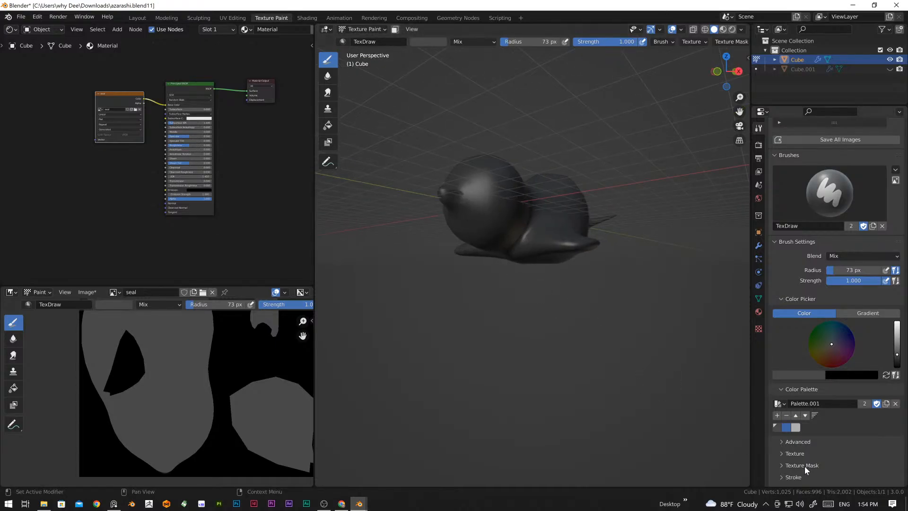
pyautogui.click(786, 427)
pyautogui.scroll(8, 577, 284)
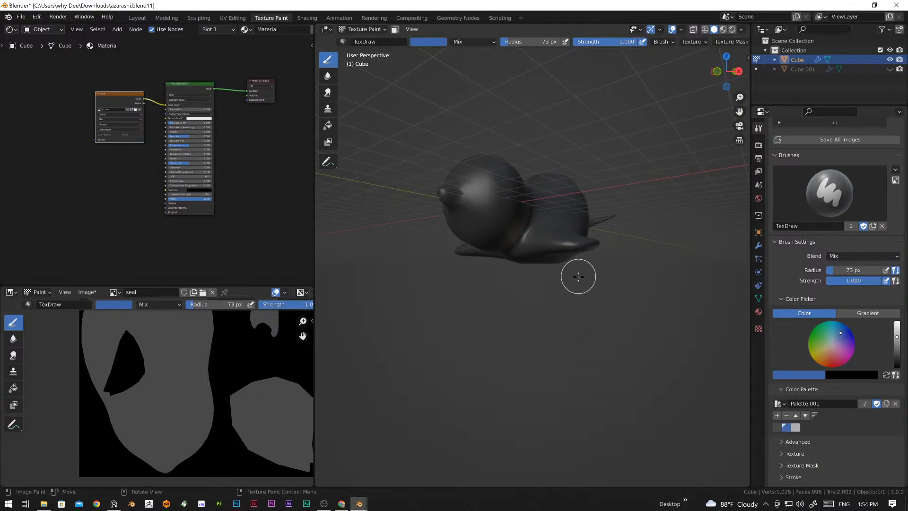
pyautogui.hotkey('shift', 'c')
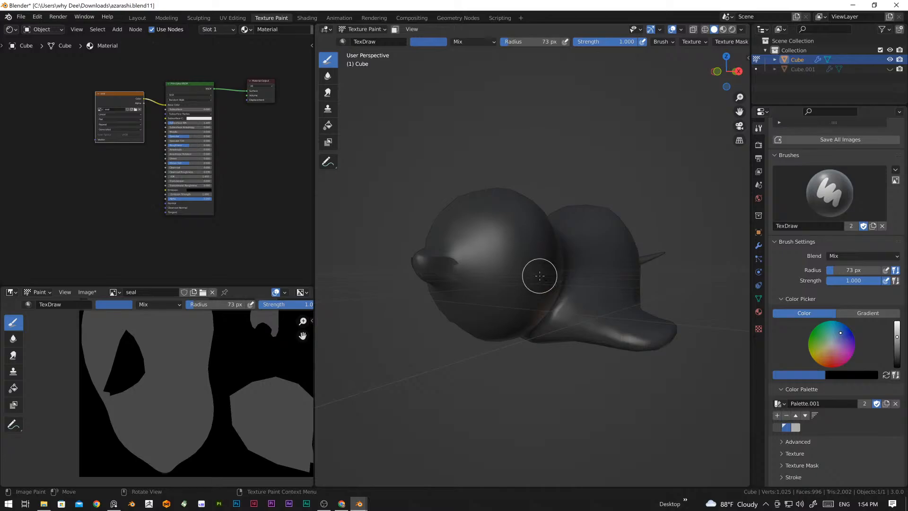
pyautogui.moveTo(507, 271); pyautogui.dragTo(484, 298, button='middle')
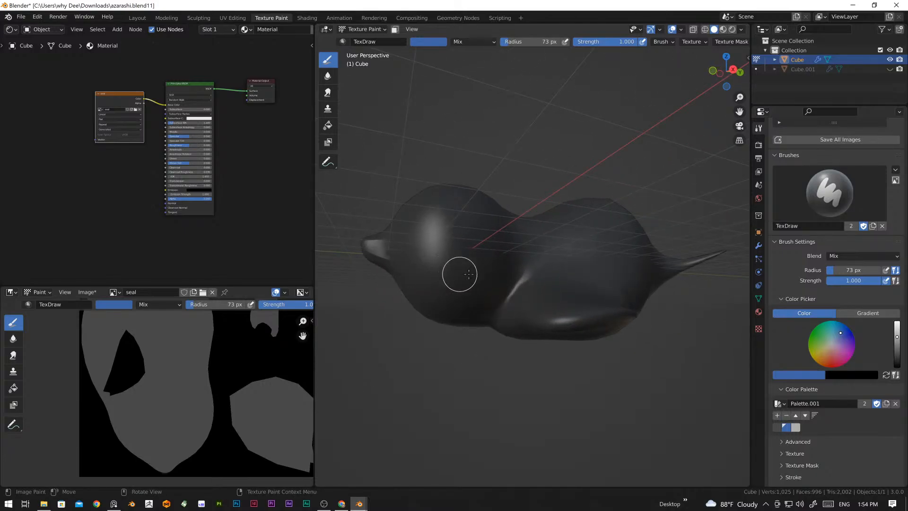
# Step: Annotate a guide line along the seal's side from the mouth across the flipper, plus a short line on the body
pyautogui.click(328, 161)
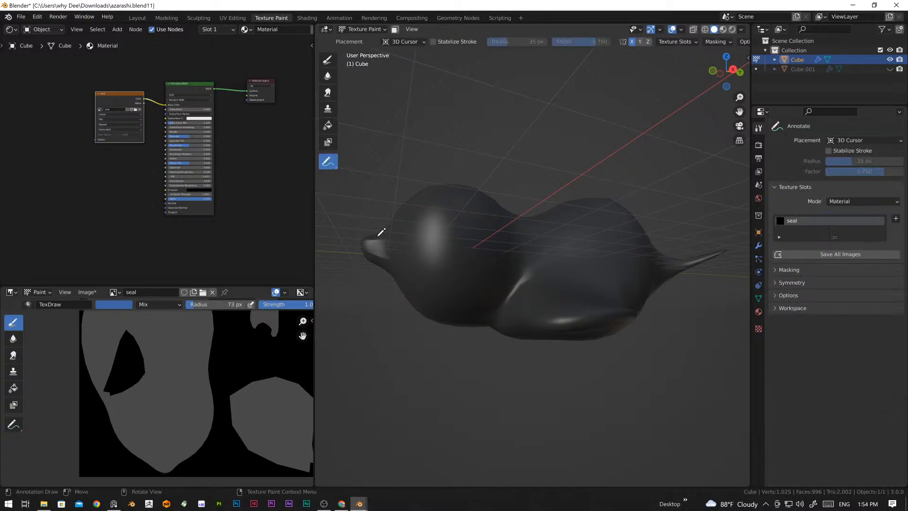
pyautogui.moveTo(377, 258); pyautogui.dragTo(396, 261)
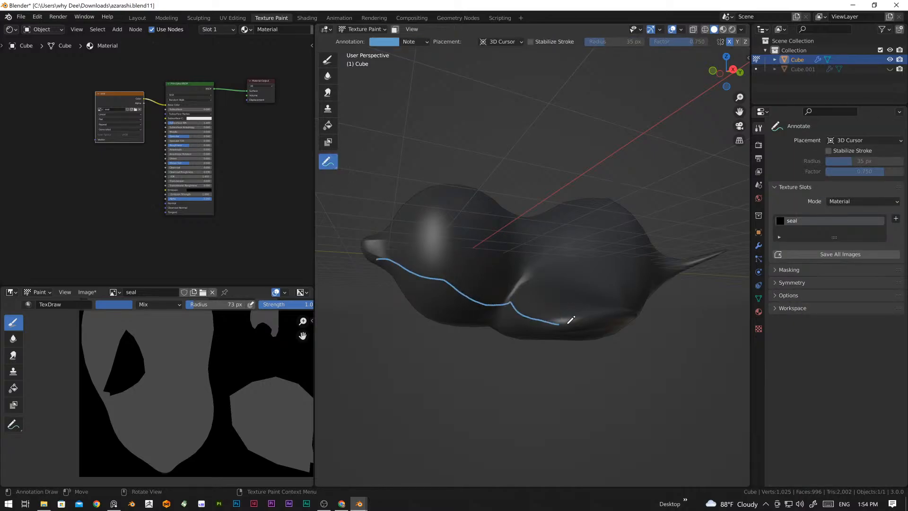
pyautogui.moveTo(673, 318); pyautogui.dragTo(644, 319, button='middle')
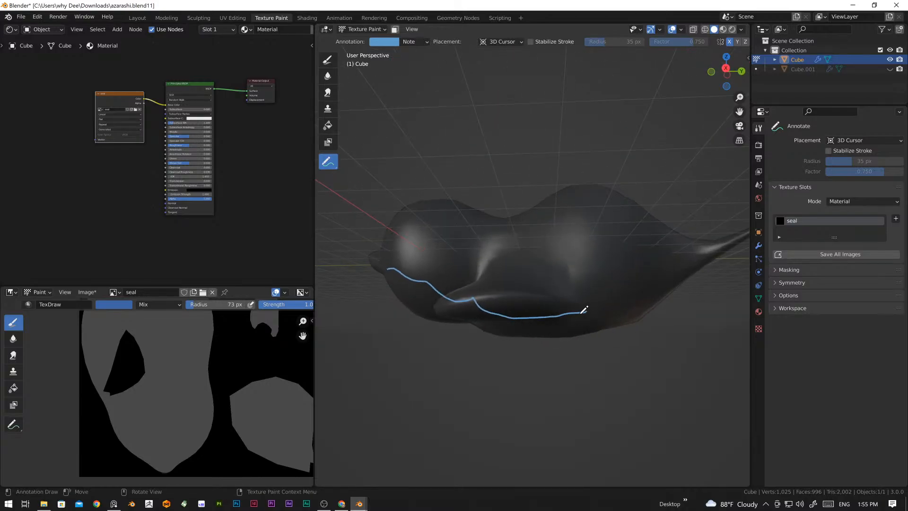
pyautogui.moveTo(558, 312); pyautogui.dragTo(580, 353, button='middle')
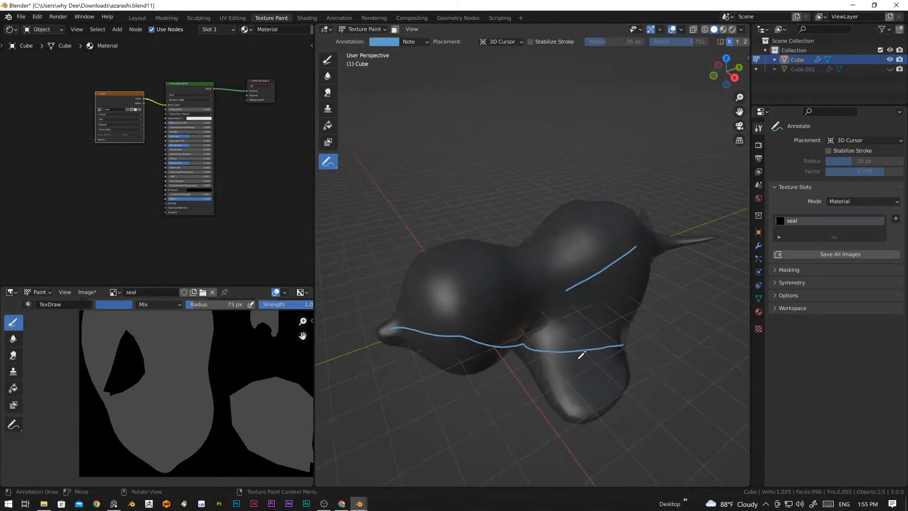
# Step: Erase the annotation lines with the Annotate Eraser and return to the Draw brush
pyautogui.rightClick(330, 166)
pyautogui.click(330, 166)
pyautogui.moveTo(331, 163)
pyautogui.mouseDown()
pyautogui.moveTo(374, 163)
pyautogui.moveTo(394, 224)
pyautogui.mouseUp()
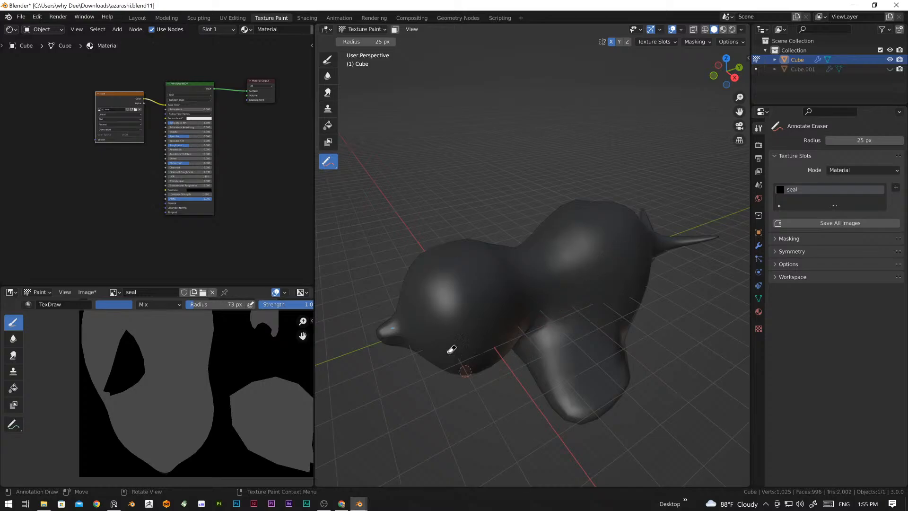
pyautogui.click(327, 59)
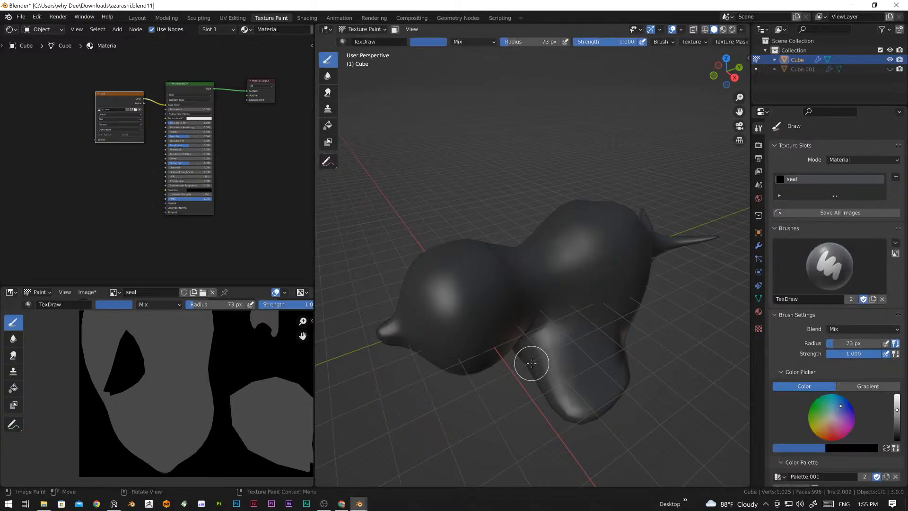
# Step: Set the brush radius to 229 px and the strength to 0.568 for painting the seal's side
pyautogui.scroll(-3, 536, 373)
pyautogui.moveTo(536, 373); pyautogui.dragTo(518, 351, button='middle')
pyautogui.scroll(5, 567, 367)
pyautogui.moveTo(557, 378)
pyautogui.mouseDown(button='middle')
pyautogui.moveTo(628, 365)
pyautogui.moveTo(559, 364)
pyautogui.mouseUp(button='middle')
pyautogui.scroll(-3, 815, 386)
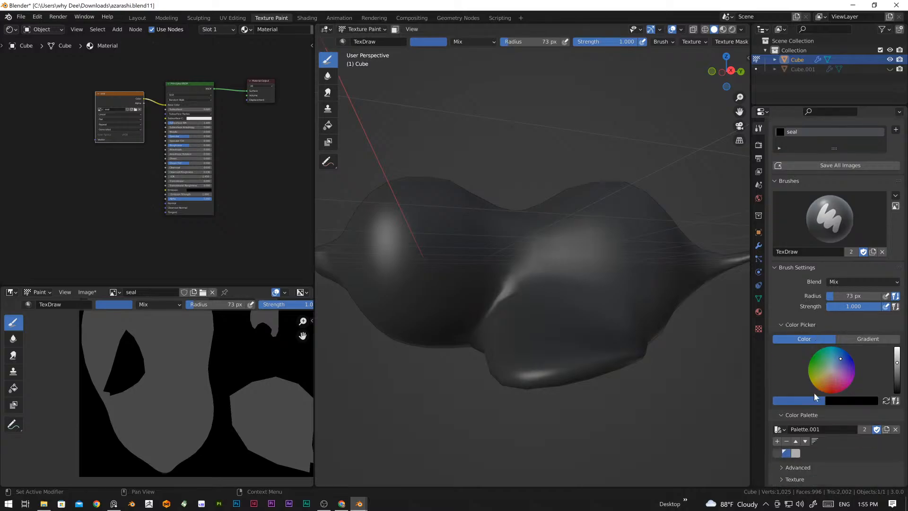
pyautogui.scroll(-6, 490, 324)
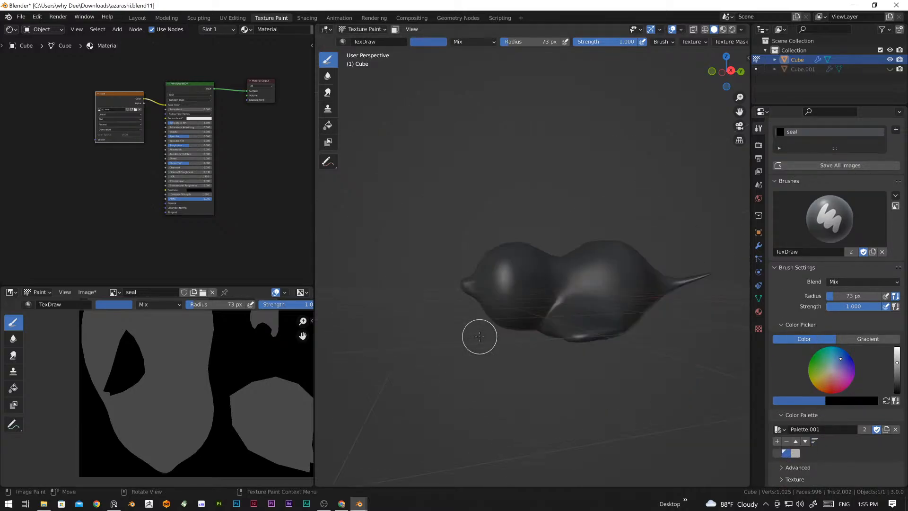
pyautogui.scroll(4, 526, 316)
pyautogui.keyDown('shift'); pyautogui.moveTo(598, 365); pyautogui.dragTo(550, 363, button='middle'); pyautogui.keyUp('shift')
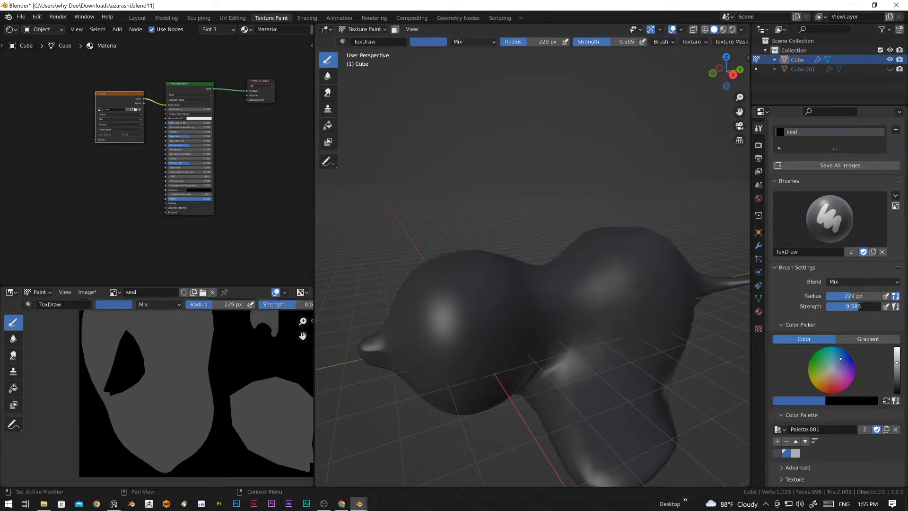
# Step: Try a blue stroke across the side of the seal's head and neck, and undo it
pyautogui.moveTo(451, 336)
pyautogui.mouseDown()
pyautogui.moveTo(547, 296)
pyautogui.moveTo(545, 328)
pyautogui.mouseUp()
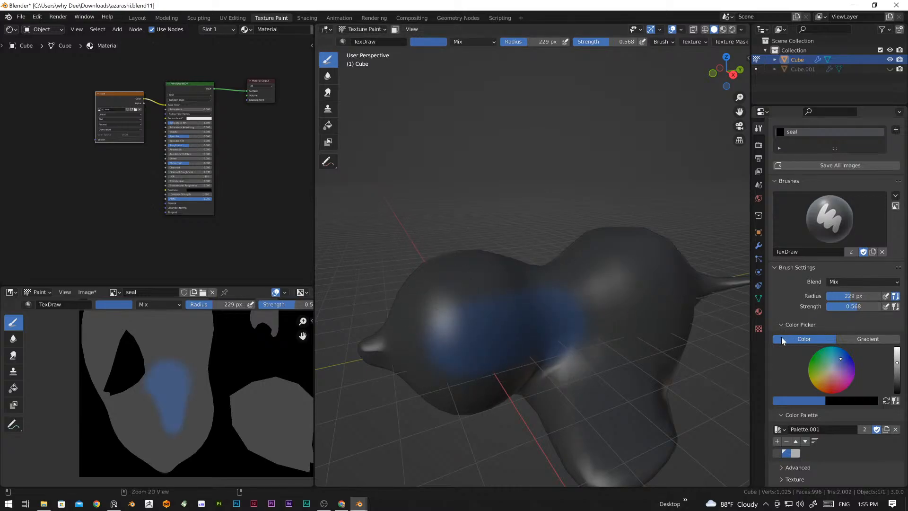
pyautogui.hotkey('ctrl', 'z')
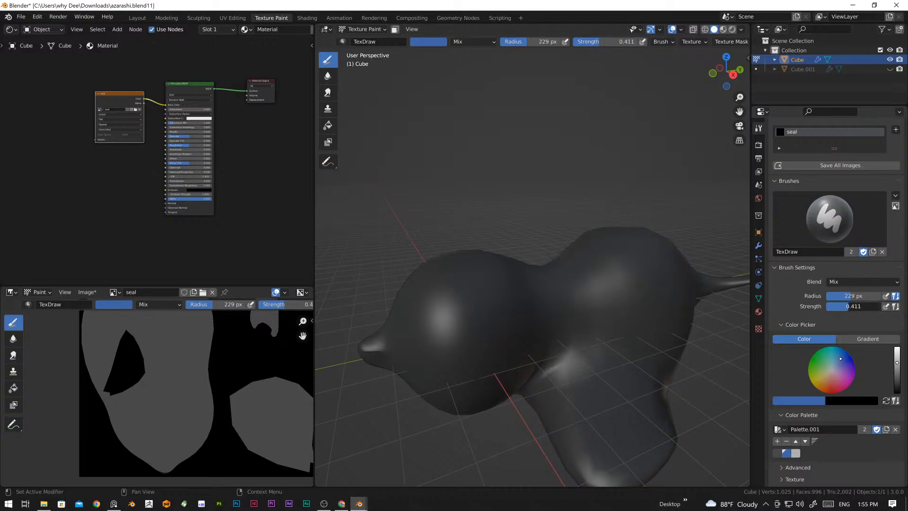
# Step: Lower the brush strength to 0.356 and paint blue over the seal's head, neck and upper side
pyautogui.moveTo(531, 331)
pyautogui.mouseDown()
pyautogui.moveTo(441, 348)
pyautogui.moveTo(511, 308)
pyautogui.moveTo(576, 314)
pyautogui.mouseUp()
pyautogui.moveTo(575, 314); pyautogui.dragTo(514, 331, button='middle')
pyautogui.moveTo(514, 331)
pyautogui.mouseDown()
pyautogui.moveTo(442, 335)
pyautogui.moveTo(440, 284)
pyautogui.moveTo(420, 321)
pyautogui.moveTo(446, 288)
pyautogui.mouseUp()
pyautogui.moveTo(446, 287); pyautogui.dragTo(502, 284, button='middle')
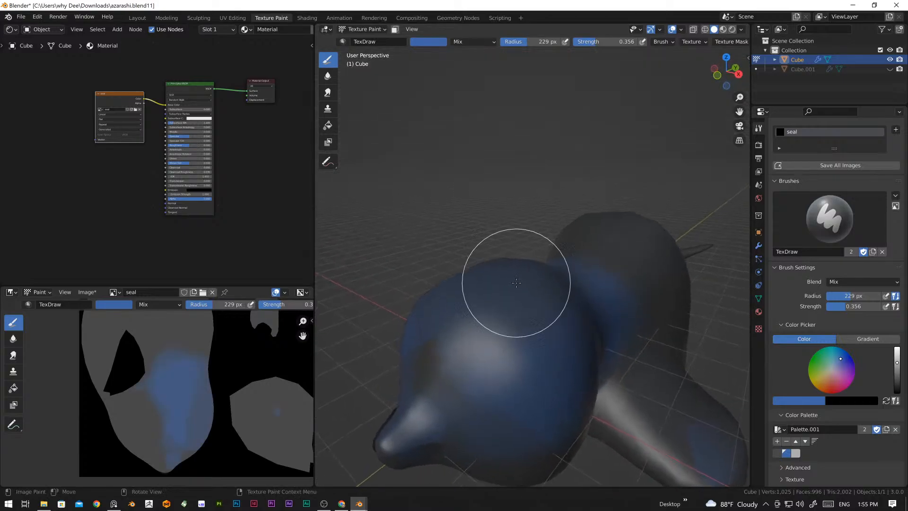
# Step: Reduce the brush radius to 92 px and paint blue over the upper face, snout and start of the back
pyautogui.press('KP_1')
pyautogui.scroll(-1, 548, 302)
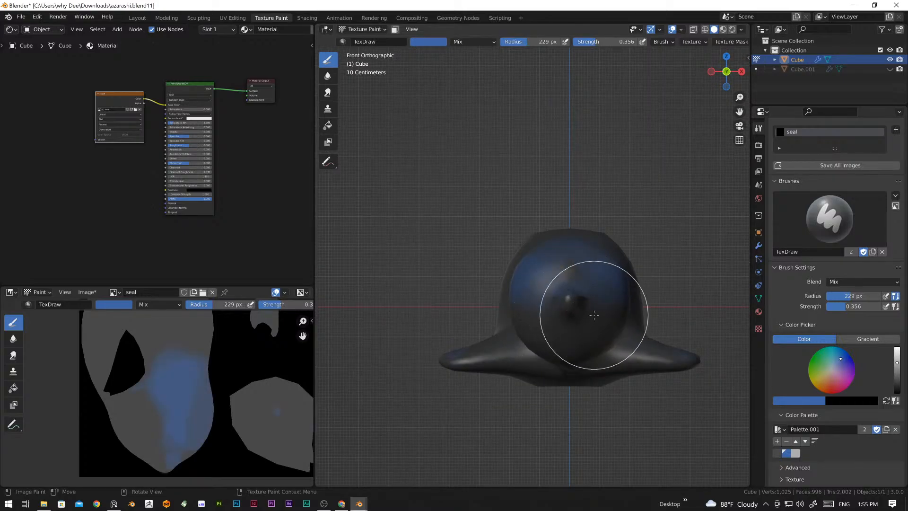
pyautogui.press('f')
pyautogui.click(578, 300)
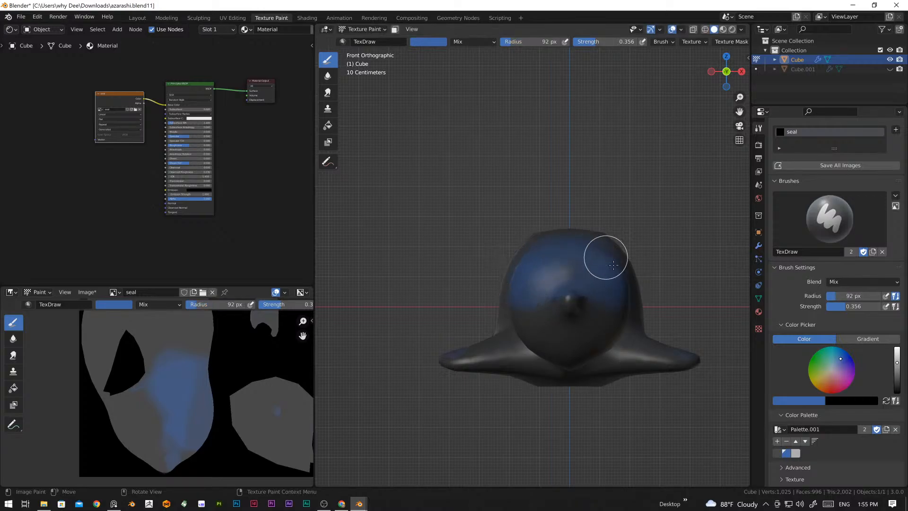
pyautogui.moveTo(587, 277); pyautogui.dragTo(509, 324, button='middle')
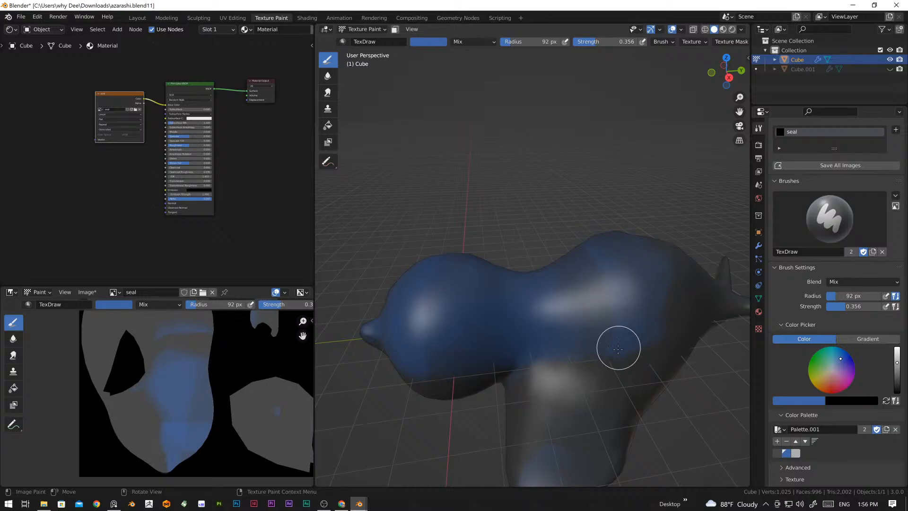
# Step: Extend the blue over the seal's back, side and shoulder, evening out the grey patches
pyautogui.moveTo(587, 317); pyautogui.dragTo(600, 329)
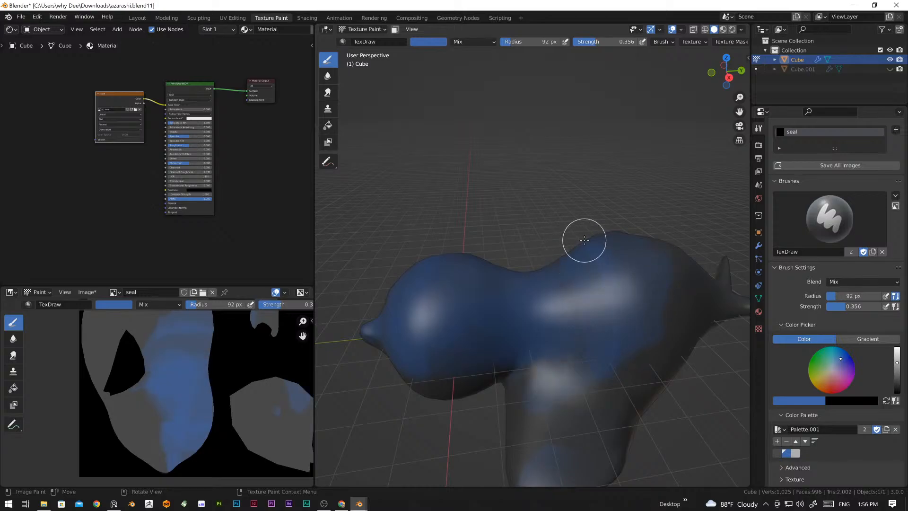
pyautogui.moveTo(579, 286); pyautogui.dragTo(573, 322, button='middle')
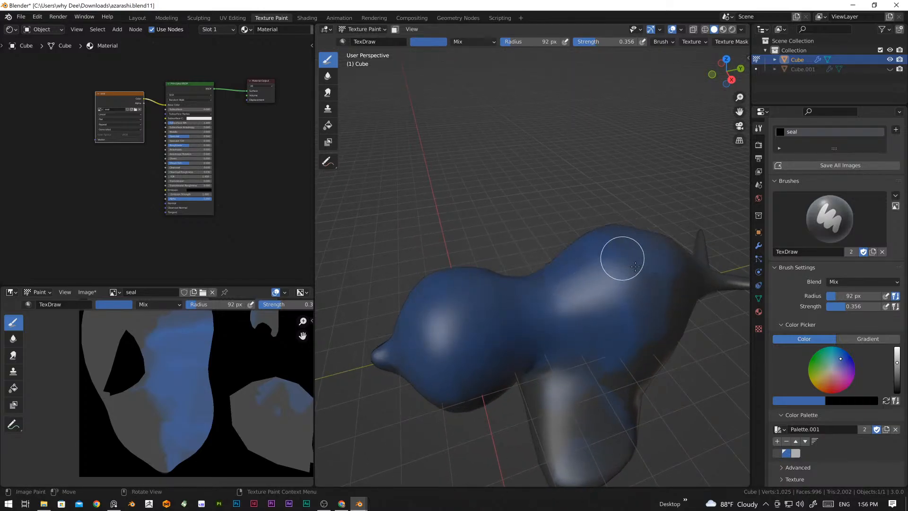
pyautogui.moveTo(616, 308); pyautogui.dragTo(602, 324, button='middle')
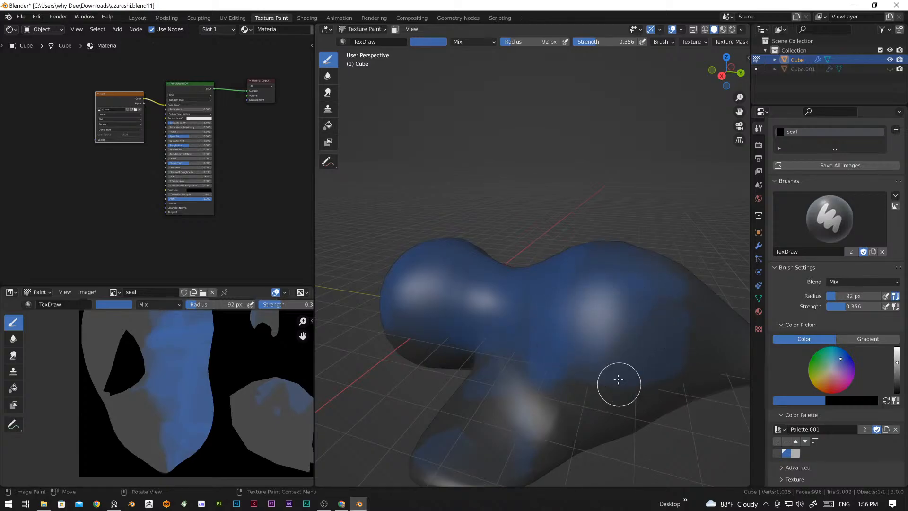
pyautogui.keyDown('shift'); pyautogui.moveTo(618, 379); pyautogui.dragTo(592, 322, button='middle'); pyautogui.keyUp('shift')
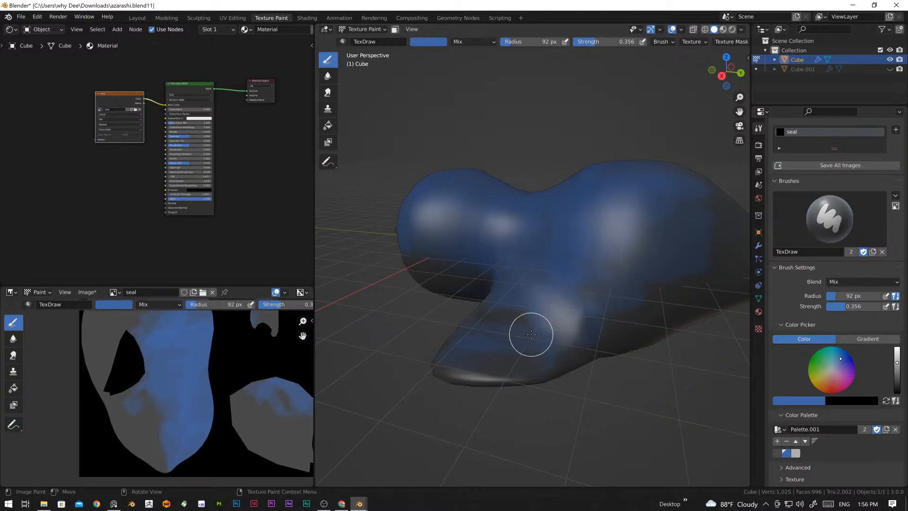
# Step: Paint blue over the top of the front flipper and the body side just behind it
pyautogui.scroll(-2, 501, 324)
pyautogui.moveTo(496, 317); pyautogui.dragTo(559, 316, button='middle')
pyautogui.scroll(2, 563, 317)
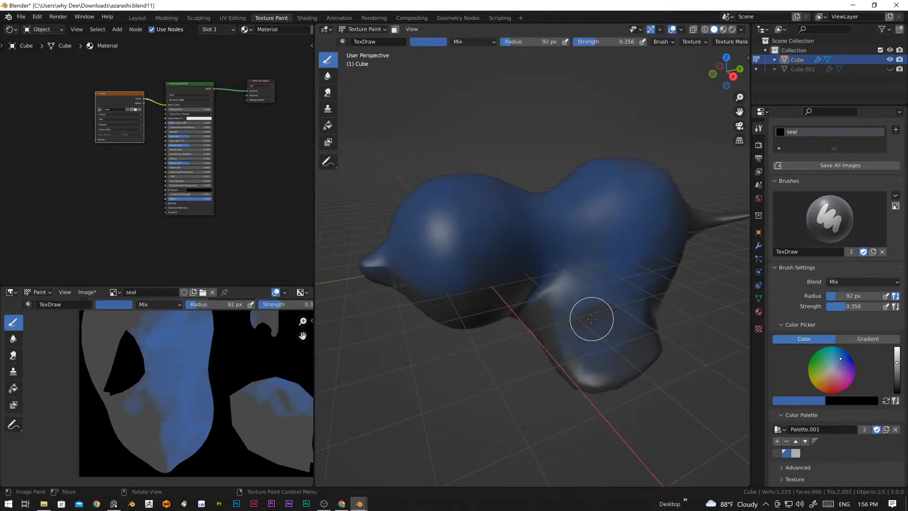
pyautogui.scroll(5, 618, 279)
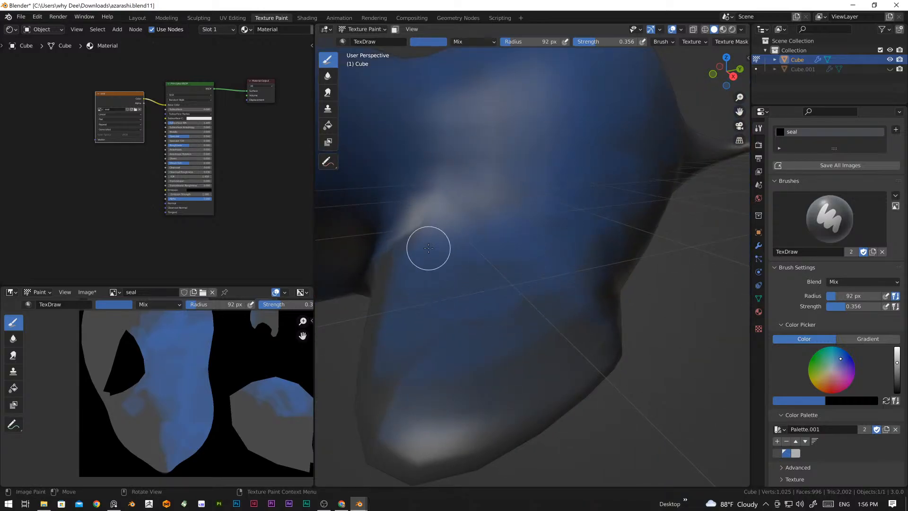
pyautogui.scroll(-4, 429, 248)
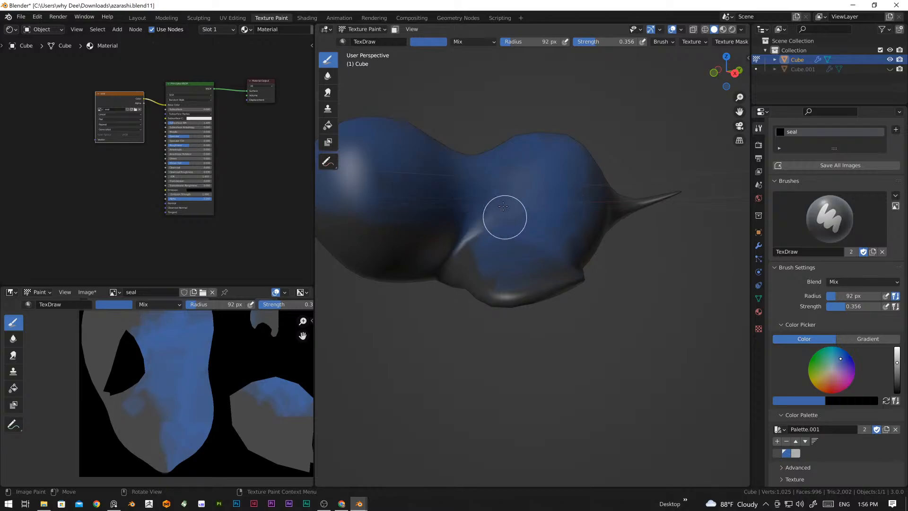
pyautogui.moveTo(544, 197)
pyautogui.mouseDown(button='middle')
pyautogui.moveTo(576, 224)
pyautogui.moveTo(528, 266)
pyautogui.mouseUp(button='middle')
pyautogui.scroll(2, 565, 242)
pyautogui.scroll(2, 527, 267)
pyautogui.moveTo(527, 218); pyautogui.dragTo(518, 242, button='middle')
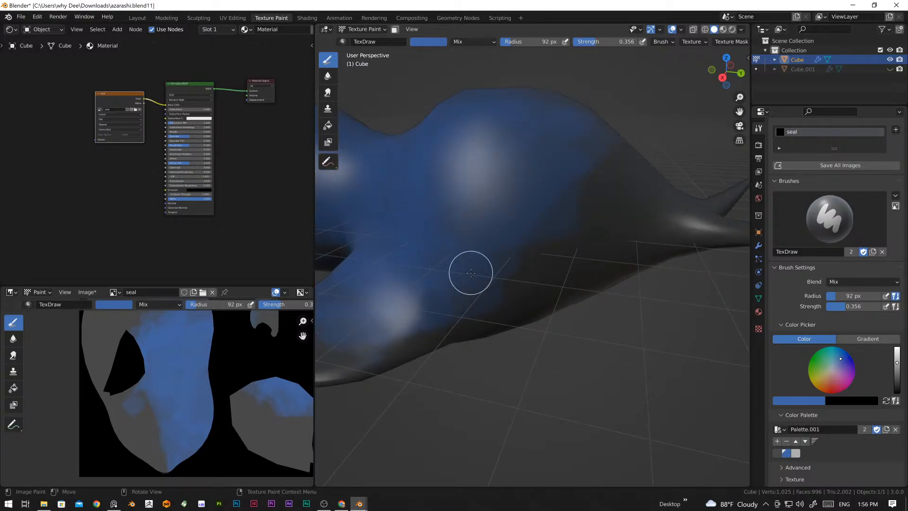
pyautogui.moveTo(489, 303); pyautogui.dragTo(436, 313, button='middle')
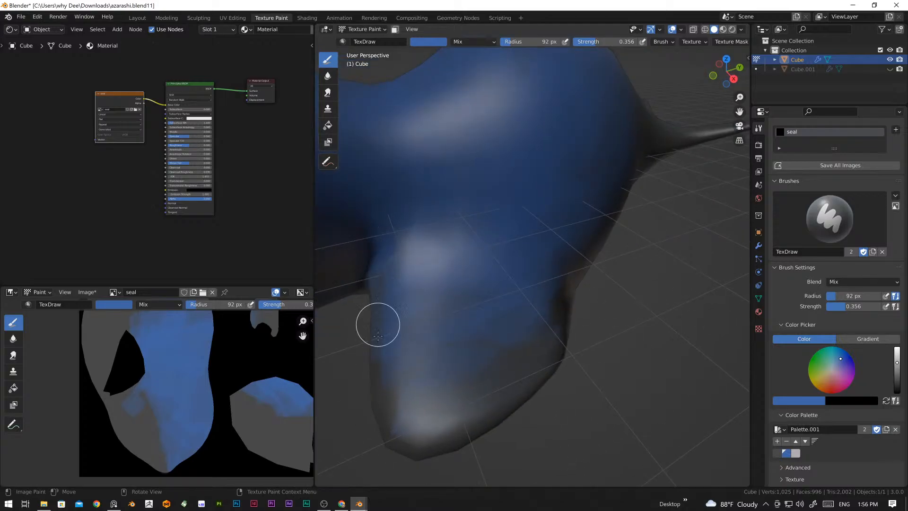
pyautogui.moveTo(440, 428); pyautogui.dragTo(360, 366)
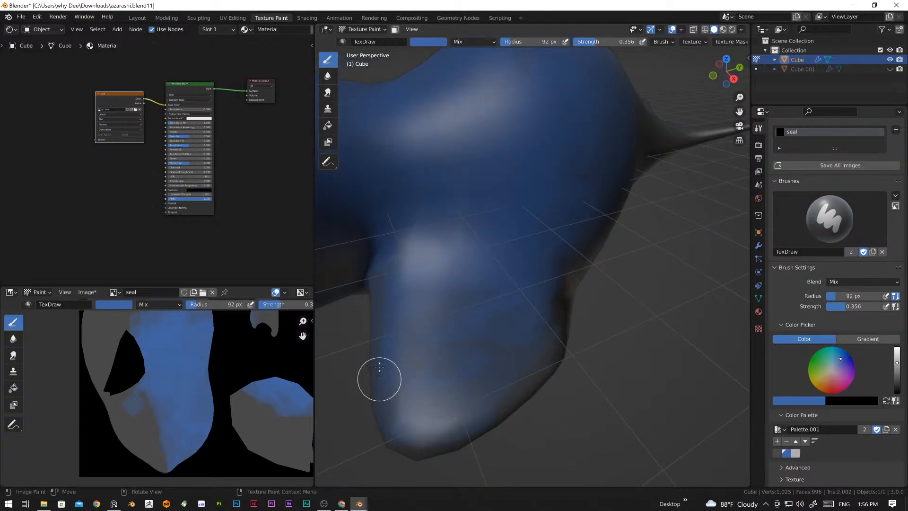
# Step: Paint blue over the remaining grey edges and tip of the front flipper
pyautogui.moveTo(359, 292)
pyautogui.mouseDown()
pyautogui.moveTo(373, 288)
pyautogui.moveTo(391, 403)
pyautogui.moveTo(473, 405)
pyautogui.mouseUp()
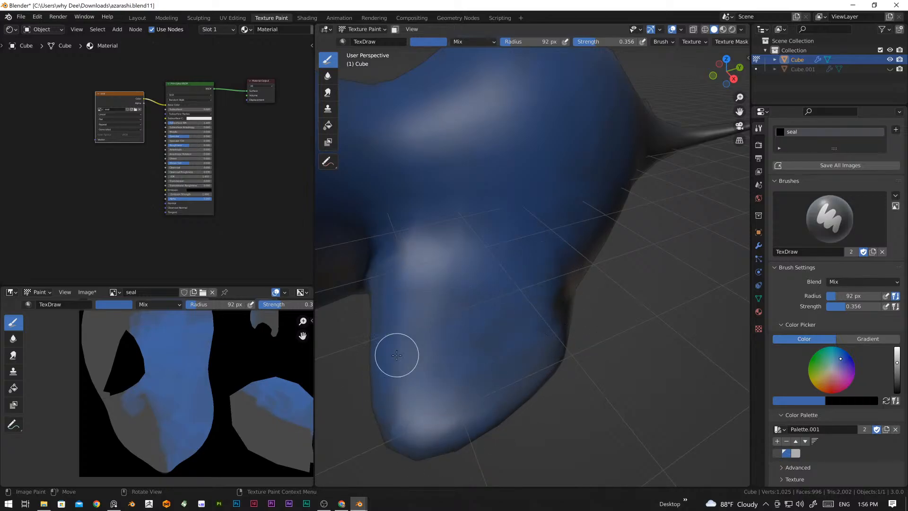
pyautogui.moveTo(494, 383)
pyautogui.mouseDown(button='middle')
pyautogui.moveTo(515, 249)
pyautogui.moveTo(552, 260)
pyautogui.mouseUp(button='middle')
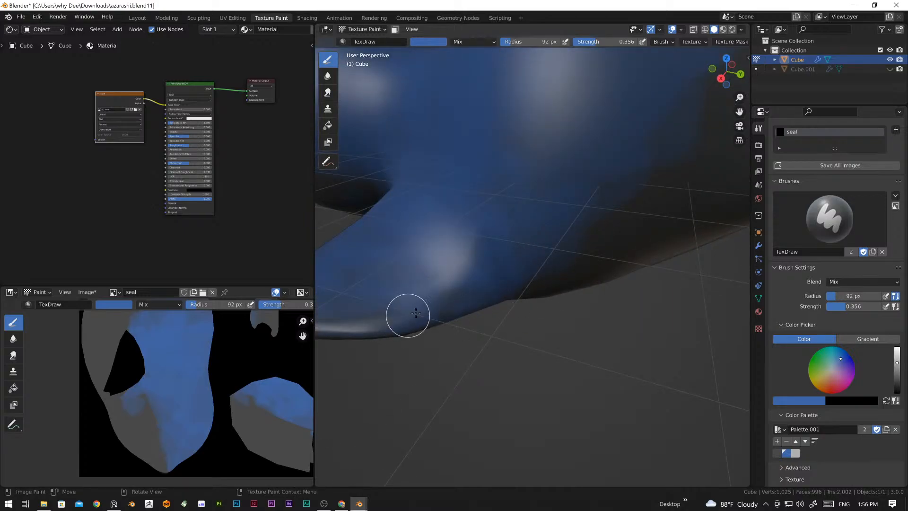
pyautogui.scroll(-5, 415, 293)
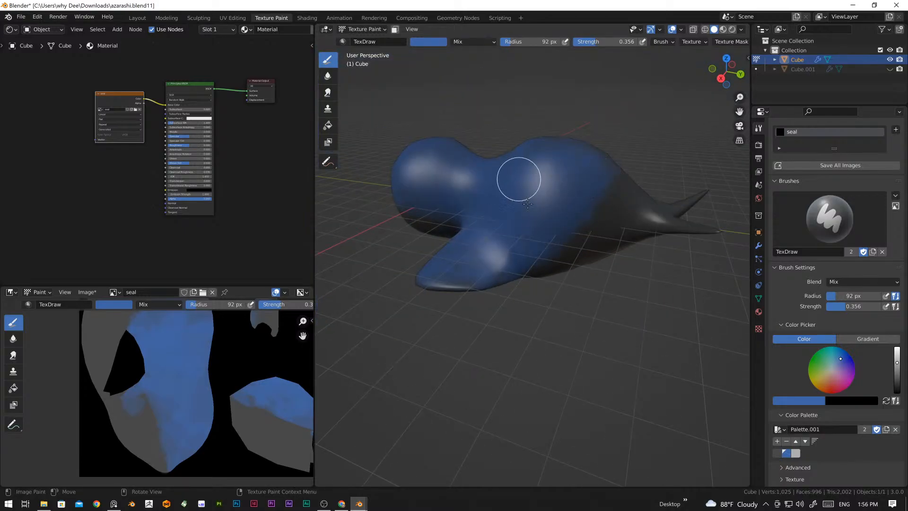
# Step: Extend the blue over the seal's rear body and tail fins, filling the grey left behind the back
pyautogui.moveTo(495, 184); pyautogui.dragTo(494, 179, button='middle')
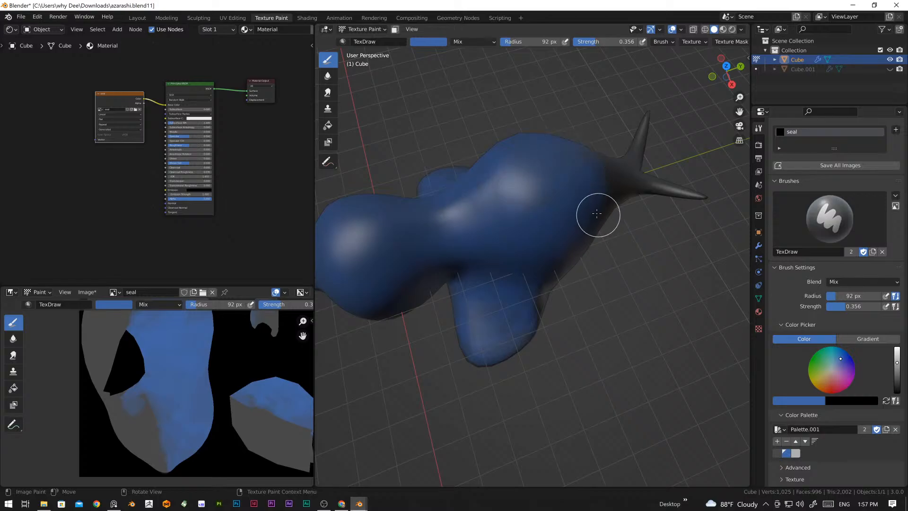
pyautogui.moveTo(597, 211); pyautogui.dragTo(608, 177, button='middle')
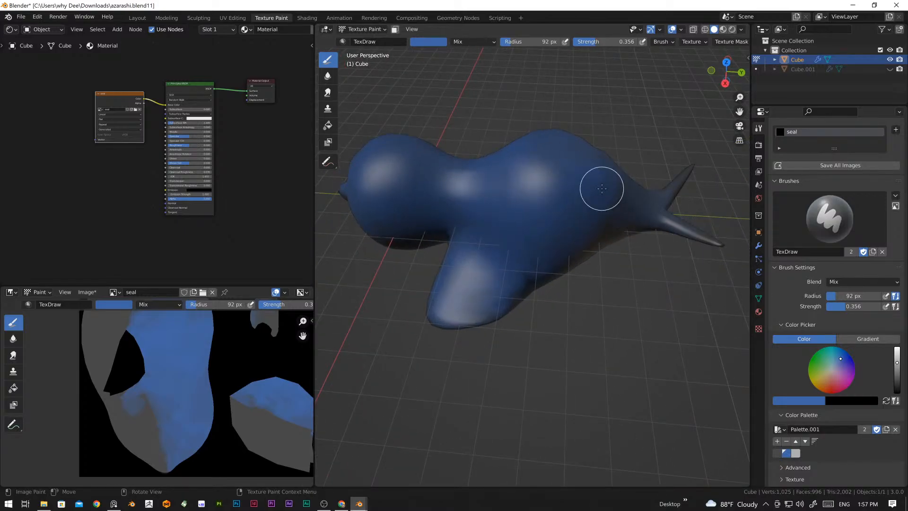
pyautogui.moveTo(545, 150); pyautogui.dragTo(612, 176, button='middle')
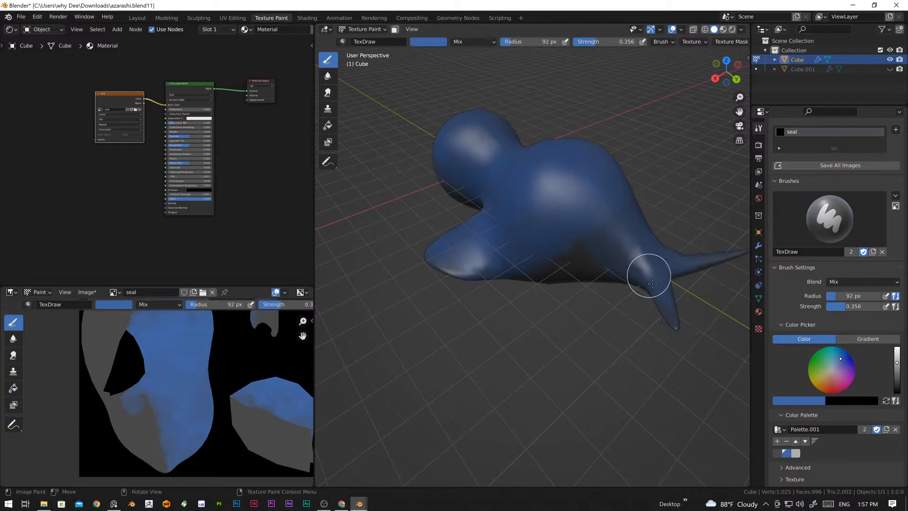
pyautogui.scroll(5, 640, 228)
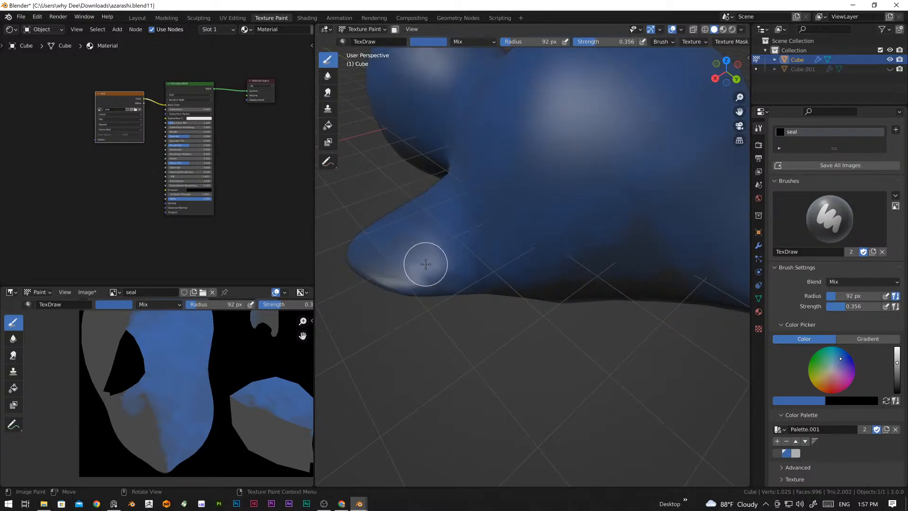
pyautogui.moveTo(492, 216); pyautogui.dragTo(561, 214, button='middle')
pyautogui.scroll(-6, 434, 211)
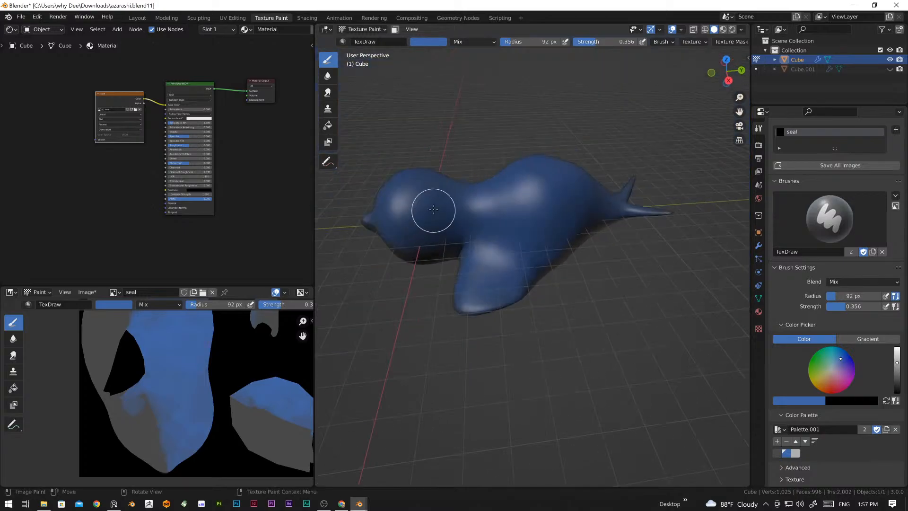
# Step: Paint blue over the lower sides of the head and the neck crease in front of the flipper
pyautogui.moveTo(434, 211); pyautogui.dragTo(527, 263, button='middle')
pyautogui.moveTo(463, 335)
pyautogui.mouseDown(button='middle')
pyautogui.moveTo(471, 286)
pyautogui.moveTo(497, 259)
pyautogui.moveTo(498, 241)
pyautogui.moveTo(450, 243)
pyautogui.moveTo(594, 284)
pyautogui.mouseUp(button='middle')
pyautogui.scroll(4, 445, 264)
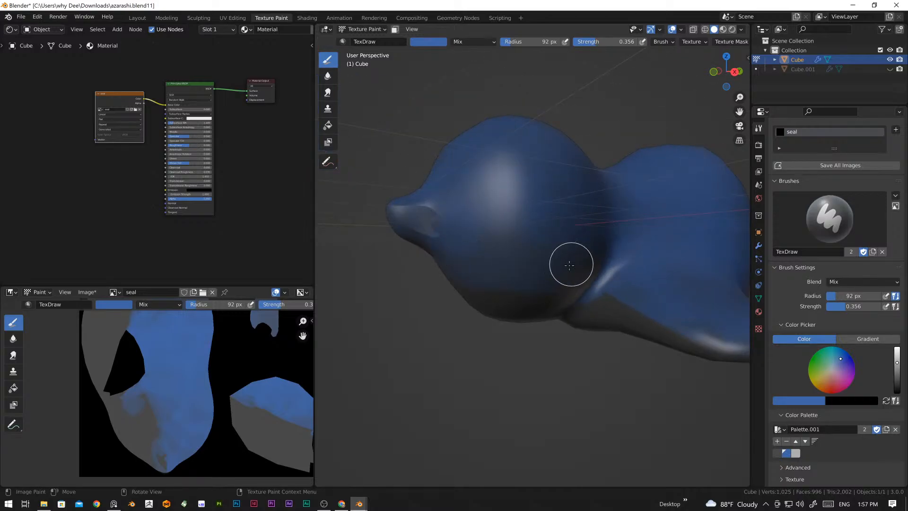
pyautogui.moveTo(587, 284); pyautogui.dragTo(509, 231, button='middle')
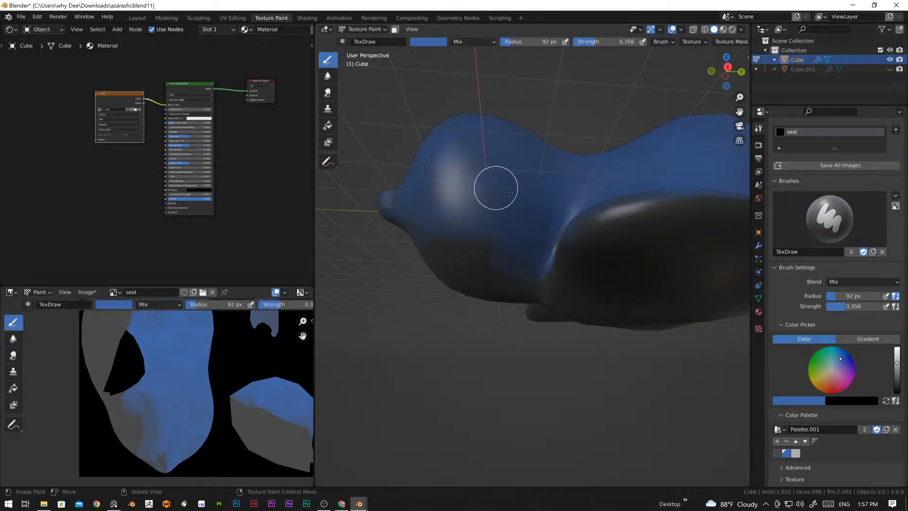
pyautogui.moveTo(629, 231); pyautogui.dragTo(511, 252, button='middle')
pyautogui.scroll(-5, 606, 298)
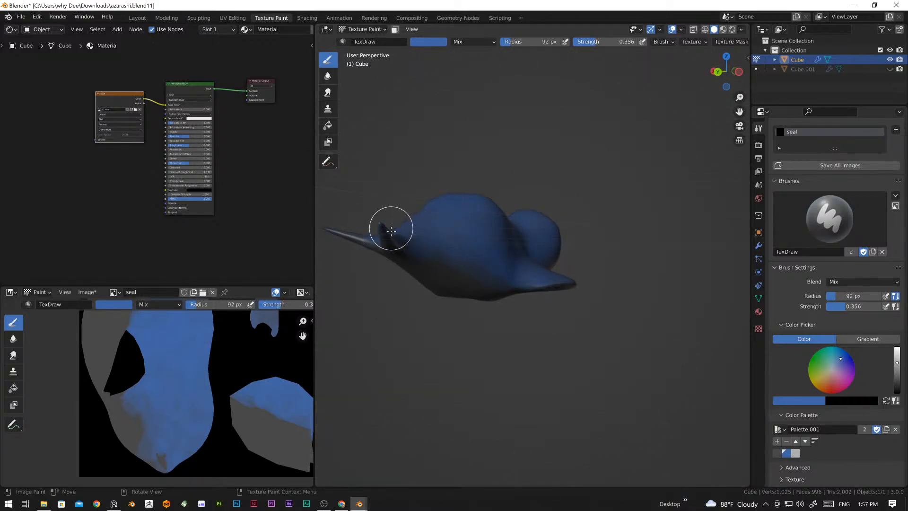
# Step: Pick the light grey palette colour and paint the seal's underside, covering the chin, throat, belly and flipper undersides
pyautogui.moveTo(469, 256); pyautogui.dragTo(592, 381, button='middle')
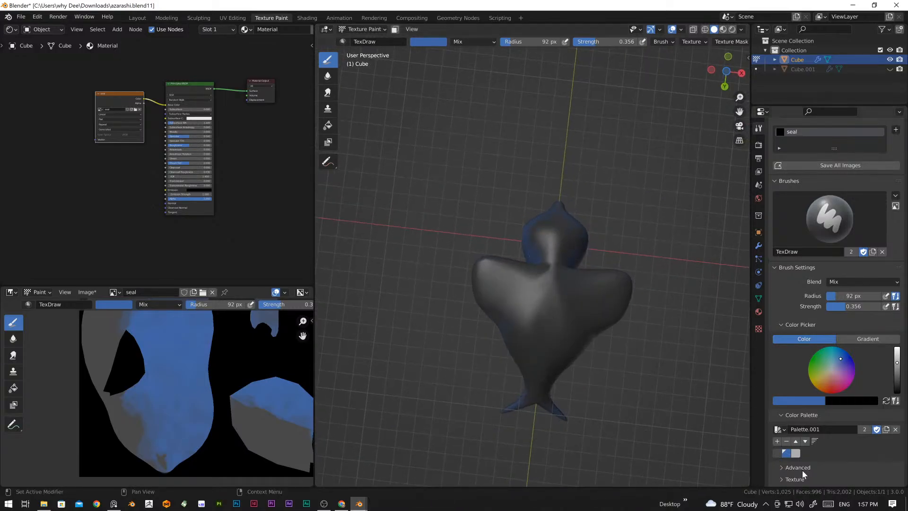
pyautogui.click(795, 453)
pyautogui.scroll(5, 537, 287)
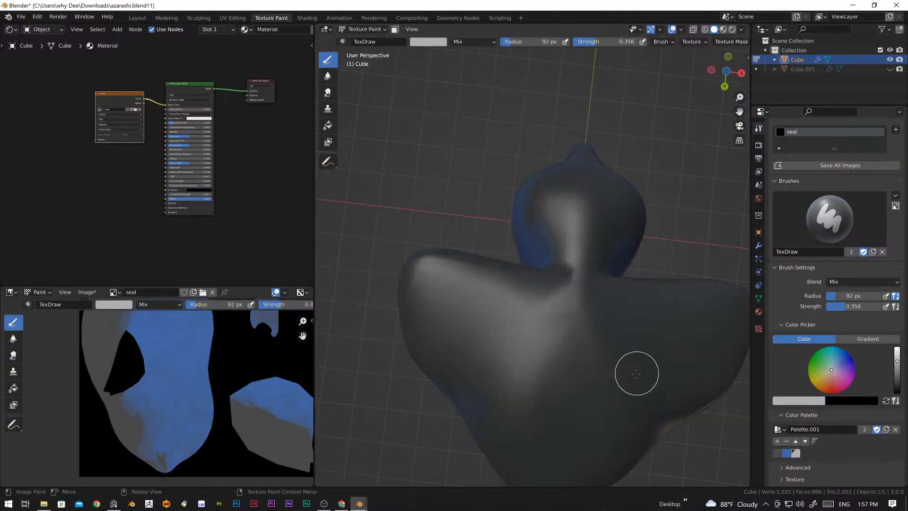
pyautogui.scroll(-4, 591, 323)
pyautogui.moveTo(574, 320); pyautogui.dragTo(563, 275, button='middle')
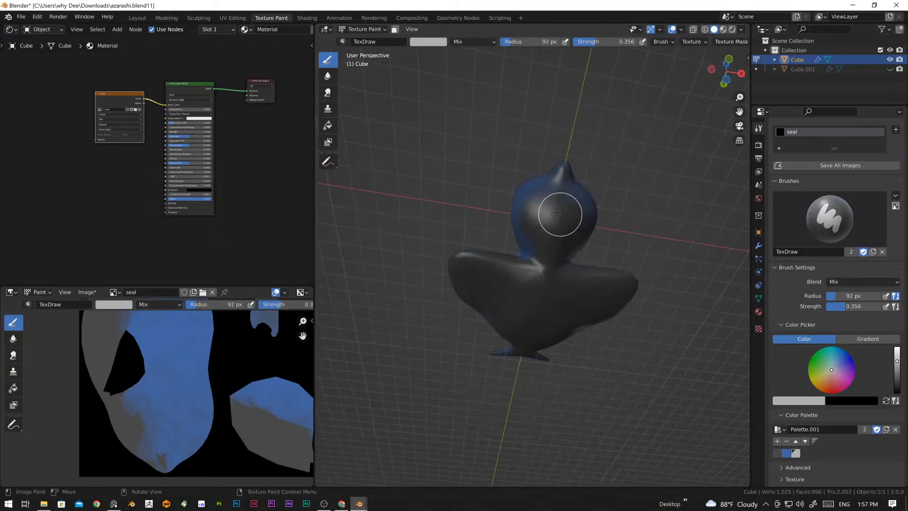
pyautogui.moveTo(556, 214)
pyautogui.mouseDown()
pyautogui.moveTo(544, 274)
pyautogui.moveTo(608, 286)
pyautogui.moveTo(567, 269)
pyautogui.moveTo(551, 300)
pyautogui.moveTo(627, 285)
pyautogui.moveTo(594, 316)
pyautogui.moveTo(545, 339)
pyautogui.moveTo(541, 320)
pyautogui.mouseUp()
pyautogui.moveTo(541, 320); pyautogui.dragTo(550, 236, button='middle')
pyautogui.moveTo(492, 298)
pyautogui.mouseDown()
pyautogui.moveTo(502, 358)
pyautogui.moveTo(542, 380)
pyautogui.moveTo(537, 415)
pyautogui.moveTo(492, 452)
pyautogui.moveTo(548, 313)
pyautogui.moveTo(585, 263)
pyautogui.moveTo(604, 302)
pyautogui.moveTo(578, 241)
pyautogui.moveTo(540, 289)
pyautogui.moveTo(478, 256)
pyautogui.moveTo(541, 357)
pyautogui.moveTo(531, 385)
pyautogui.mouseUp()
pyautogui.moveTo(531, 385); pyautogui.dragTo(619, 274, button='middle')
pyautogui.moveTo(534, 265)
pyautogui.mouseDown(button='middle')
pyautogui.moveTo(558, 330)
pyautogui.moveTo(524, 252)
pyautogui.mouseUp(button='middle')
pyautogui.moveTo(519, 311); pyautogui.dragTo(523, 239, button='middle')
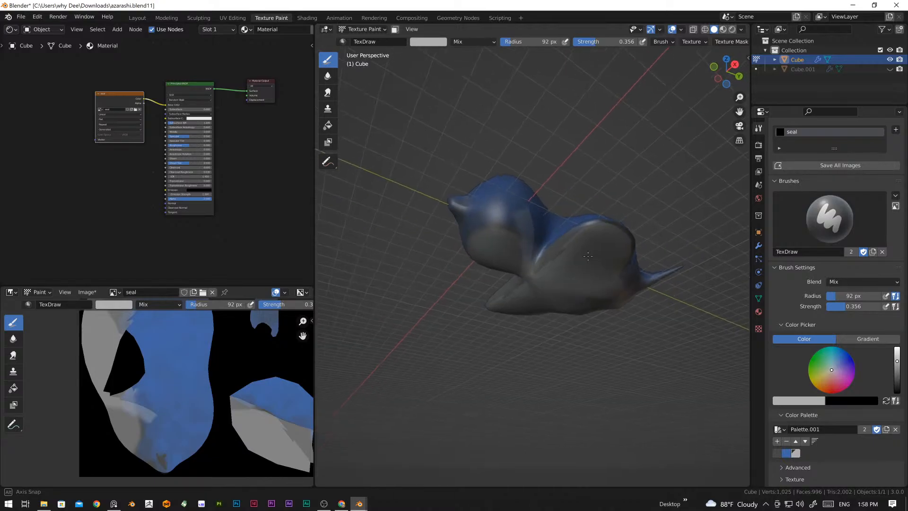
pyautogui.moveTo(497, 236); pyautogui.dragTo(479, 243)
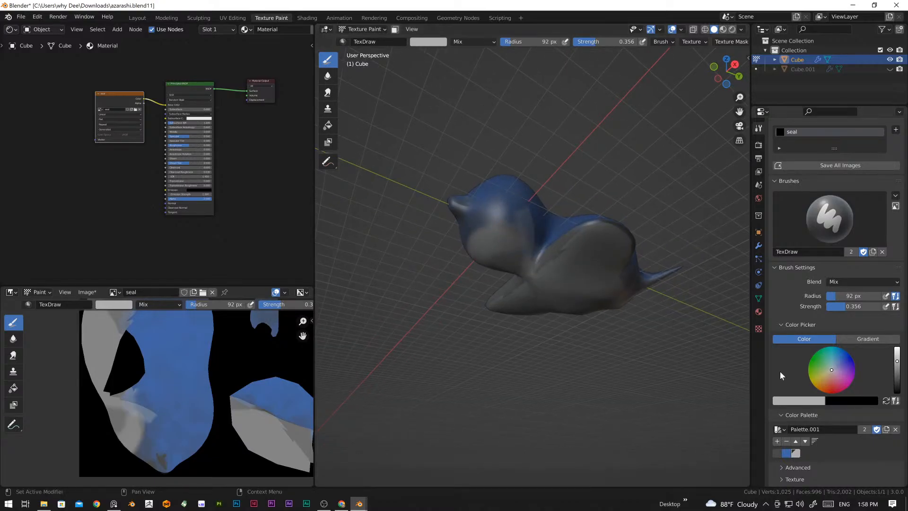
# Step: Brighten the light grey on the chin, belly and flipper underside with another pass up to the shoulder
pyautogui.click(758, 329)
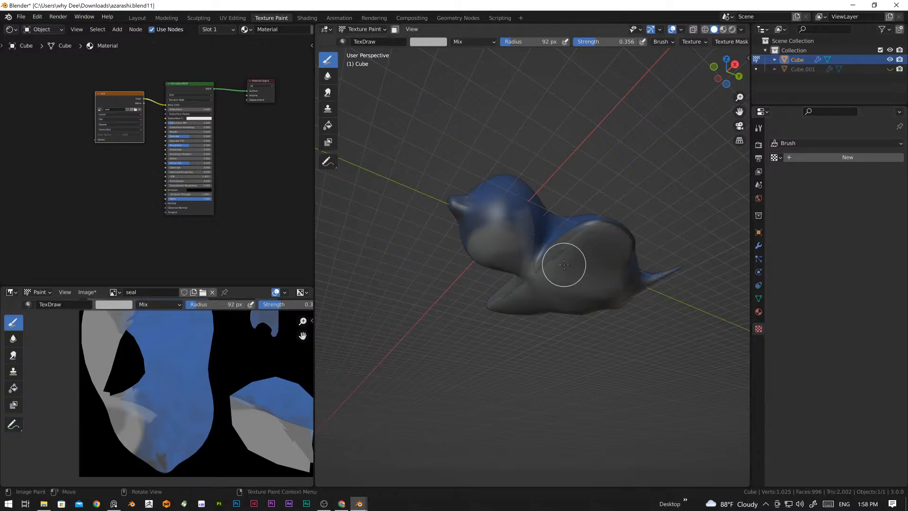
pyautogui.scroll(2, 574, 263)
pyautogui.moveTo(565, 247)
pyautogui.mouseDown()
pyautogui.moveTo(588, 233)
pyautogui.moveTo(591, 245)
pyautogui.moveTo(557, 263)
pyautogui.moveTo(611, 219)
pyautogui.moveTo(579, 251)
pyautogui.moveTo(675, 230)
pyautogui.moveTo(689, 246)
pyautogui.moveTo(614, 245)
pyautogui.moveTo(553, 282)
pyautogui.moveTo(605, 292)
pyautogui.mouseUp()
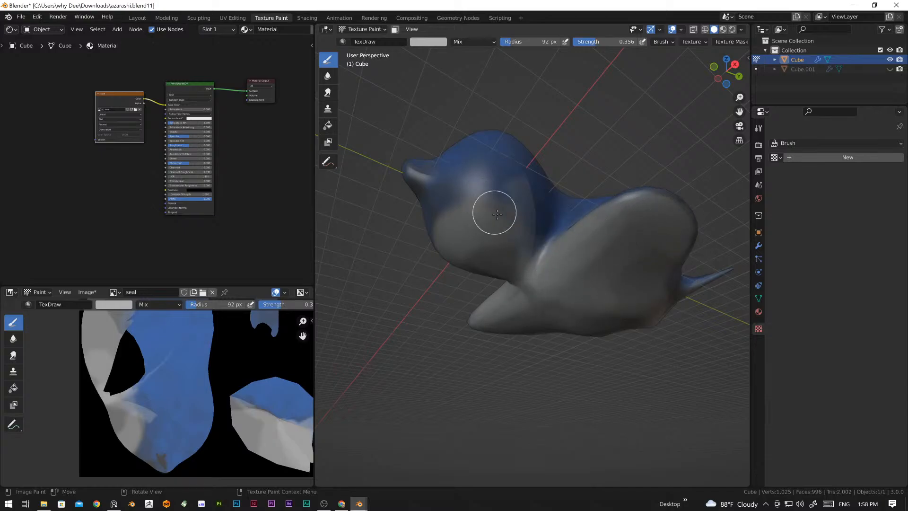
pyautogui.moveTo(496, 208)
pyautogui.mouseDown()
pyautogui.moveTo(450, 235)
pyautogui.moveTo(498, 228)
pyautogui.mouseUp()
pyautogui.moveTo(560, 257); pyautogui.dragTo(532, 298, button='middle')
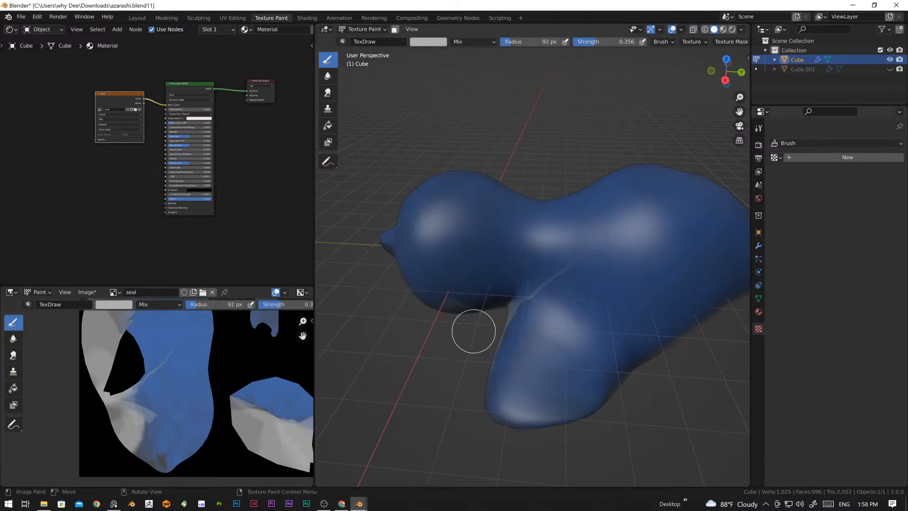
# Step: Create a new brush texture of type Musgrave and return to the brush settings
pyautogui.click(825, 157)
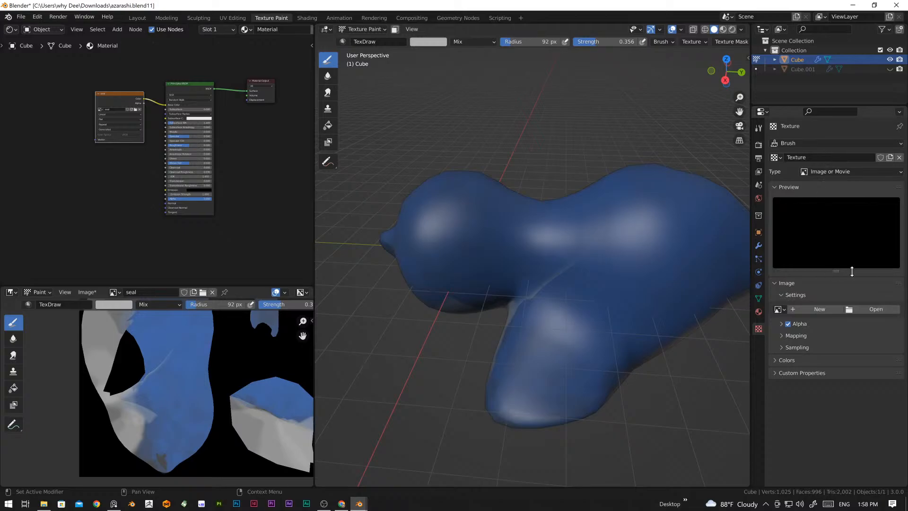
pyautogui.click(881, 172)
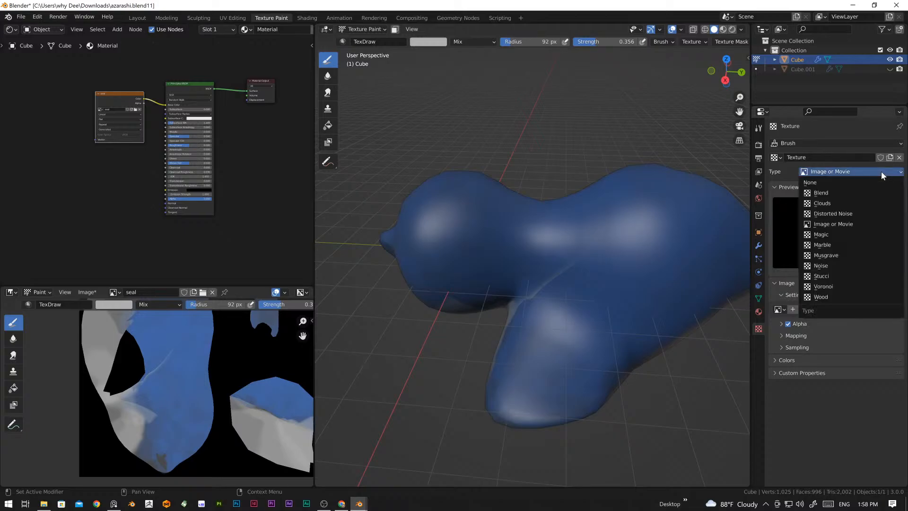
pyautogui.click(834, 256)
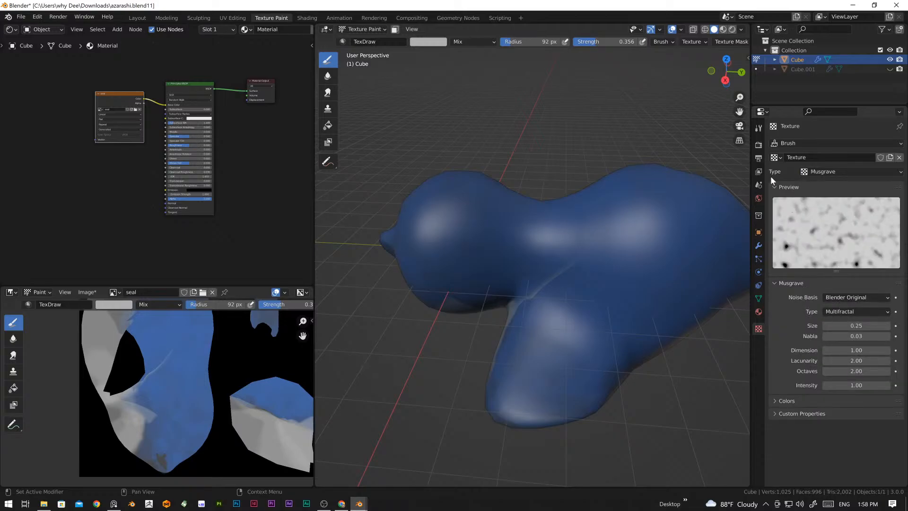
pyautogui.click(758, 128)
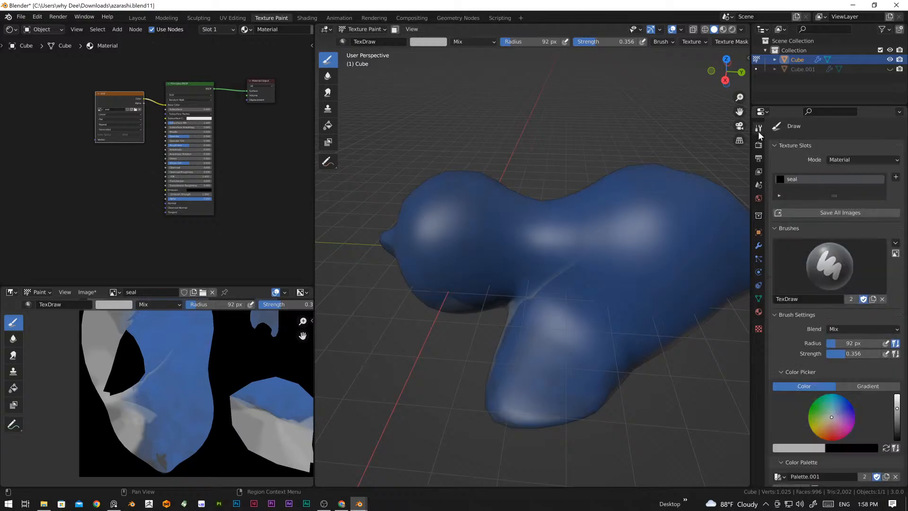
# Step: Pick the blue palette colour and set the brush radius to 75 px
pyautogui.scroll(-5, 572, 267)
pyautogui.moveTo(572, 268); pyautogui.dragTo(532, 268, button='middle')
pyautogui.scroll(6, 531, 268)
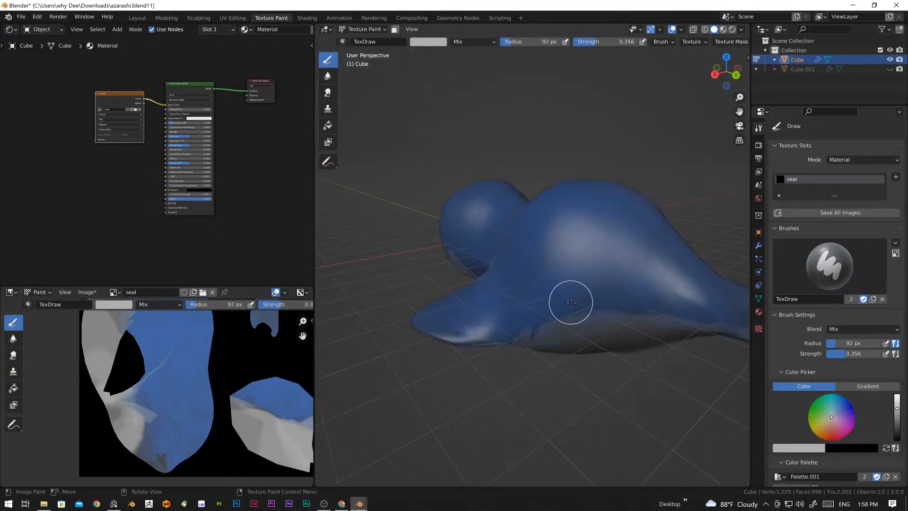
pyautogui.moveTo(593, 319); pyautogui.dragTo(573, 279, button='middle')
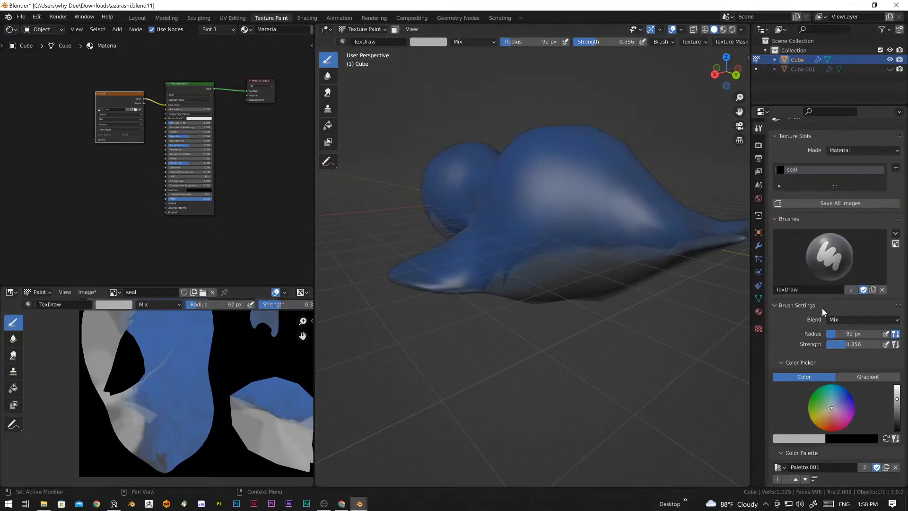
pyautogui.scroll(-2, 834, 411)
pyautogui.scroll(-2, 844, 432)
pyautogui.moveTo(583, 277); pyautogui.dragTo(644, 296, button='middle')
pyautogui.click(787, 406)
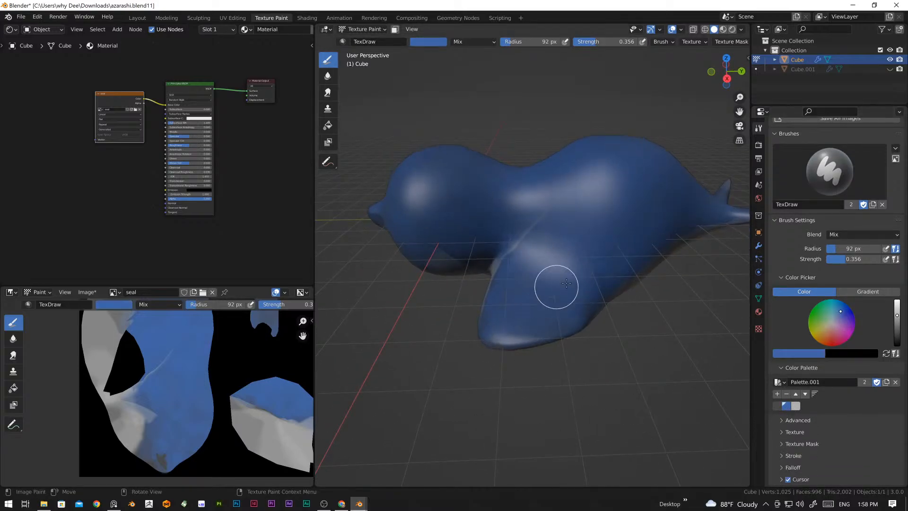
pyautogui.press('f')
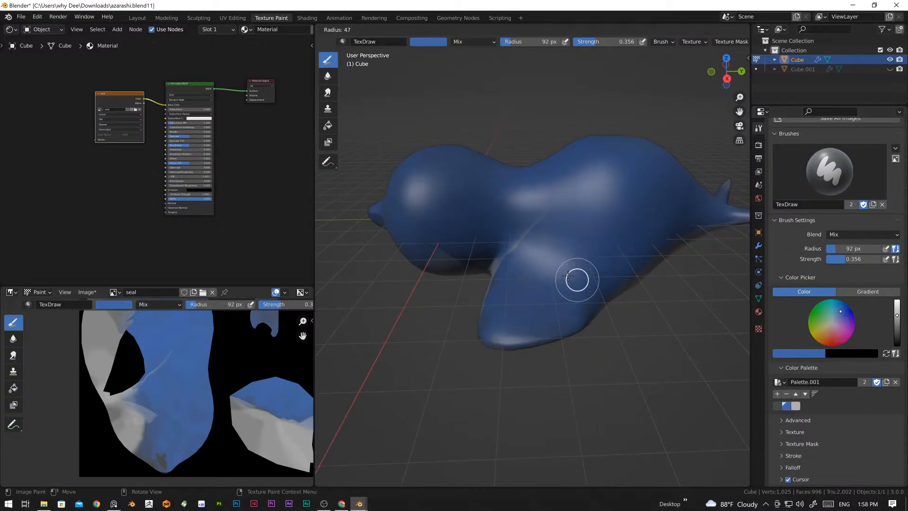
pyautogui.click(574, 266)
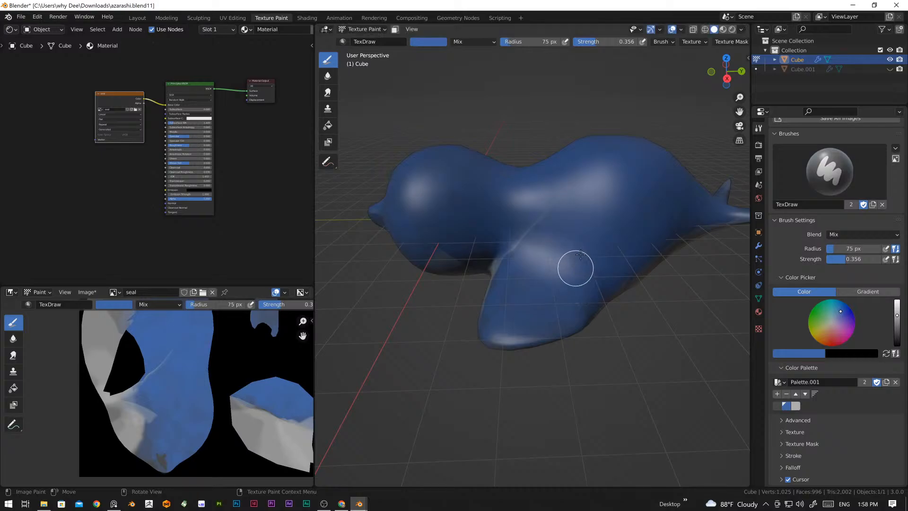
pyautogui.moveTo(608, 285); pyautogui.dragTo(589, 315, button='middle')
pyautogui.scroll(5, 577, 274)
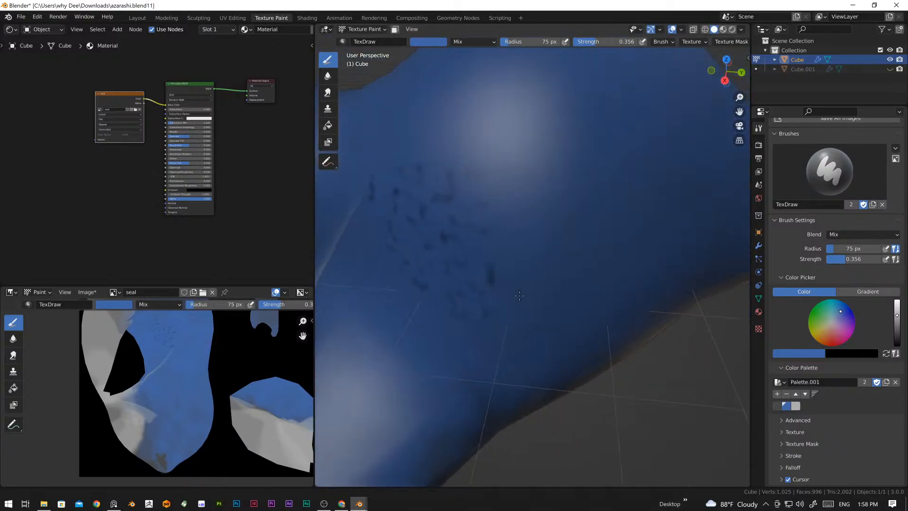
pyautogui.moveTo(581, 265)
pyautogui.mouseDown(button='middle')
pyautogui.moveTo(570, 310)
pyautogui.moveTo(581, 260)
pyautogui.mouseUp(button='middle')
pyautogui.scroll(-5, 572, 290)
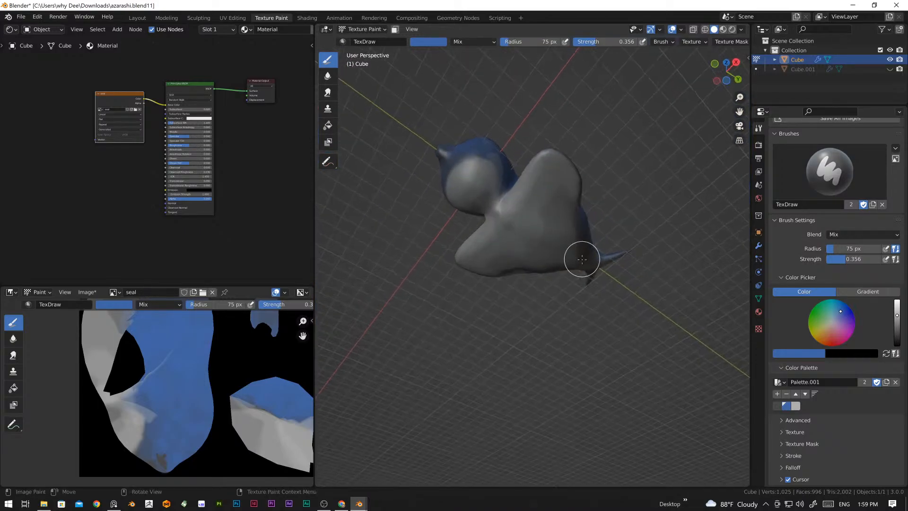
pyautogui.moveTo(549, 211)
pyautogui.mouseDown()
pyautogui.moveTo(550, 185)
pyautogui.moveTo(531, 189)
pyautogui.moveTo(567, 207)
pyautogui.mouseUp()
pyautogui.hotkey('ctrl', 'z')
pyautogui.hotkey('ctrl', 'z')
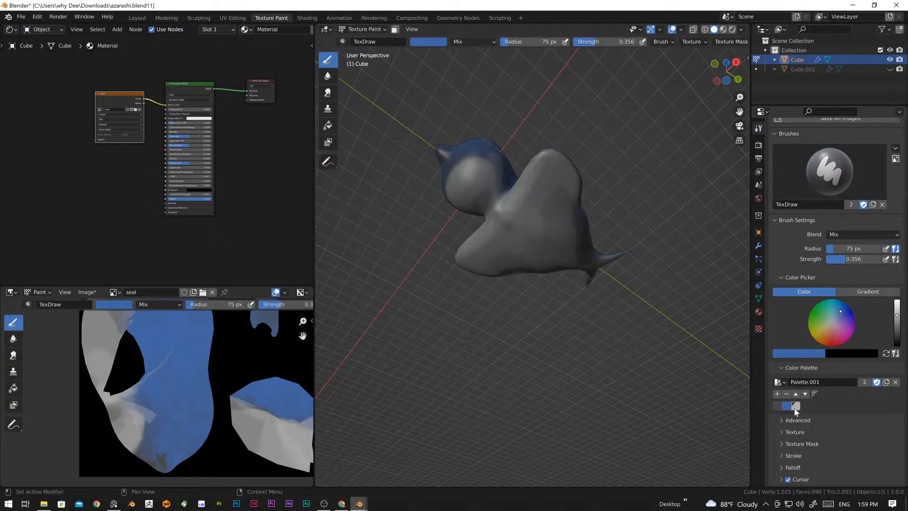
# Step: Pick the light grey palette colour and paint Musgrave speckles over the front flipper and lower body side
pyautogui.click(794, 406)
pyautogui.moveTo(509, 269); pyautogui.dragTo(505, 280, button='middle')
pyautogui.scroll(3, 505, 280)
pyautogui.moveTo(512, 264)
pyautogui.mouseDown()
pyautogui.moveTo(519, 209)
pyautogui.moveTo(515, 244)
pyautogui.moveTo(560, 284)
pyautogui.moveTo(498, 269)
pyautogui.moveTo(581, 286)
pyautogui.mouseUp()
pyautogui.moveTo(582, 286)
pyautogui.mouseDown(button='middle')
pyautogui.moveTo(575, 278)
pyautogui.moveTo(537, 300)
pyautogui.mouseUp(button='middle')
pyautogui.moveTo(488, 300)
pyautogui.mouseDown()
pyautogui.moveTo(520, 261)
pyautogui.moveTo(525, 280)
pyautogui.moveTo(511, 294)
pyautogui.moveTo(450, 263)
pyautogui.moveTo(458, 318)
pyautogui.mouseUp()
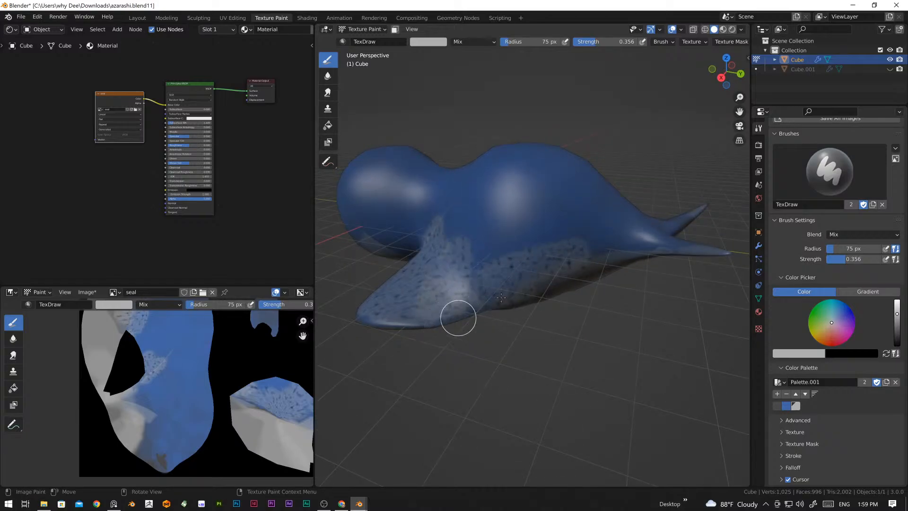
# Step: Extend the light grey speckles over the shoulder, neck and upper body side
pyautogui.moveTo(458, 318); pyautogui.dragTo(619, 276, button='middle')
pyautogui.moveTo(619, 276)
pyautogui.mouseDown()
pyautogui.moveTo(651, 254)
pyautogui.moveTo(482, 281)
pyautogui.moveTo(461, 352)
pyautogui.moveTo(440, 357)
pyautogui.mouseUp()
pyautogui.moveTo(440, 357); pyautogui.dragTo(508, 280, button='middle')
pyautogui.moveTo(508, 281)
pyautogui.mouseDown()
pyautogui.moveTo(496, 264)
pyautogui.moveTo(598, 259)
pyautogui.moveTo(545, 211)
pyautogui.moveTo(464, 256)
pyautogui.moveTo(478, 263)
pyautogui.moveTo(416, 245)
pyautogui.mouseUp()
pyautogui.scroll(-5, 435, 263)
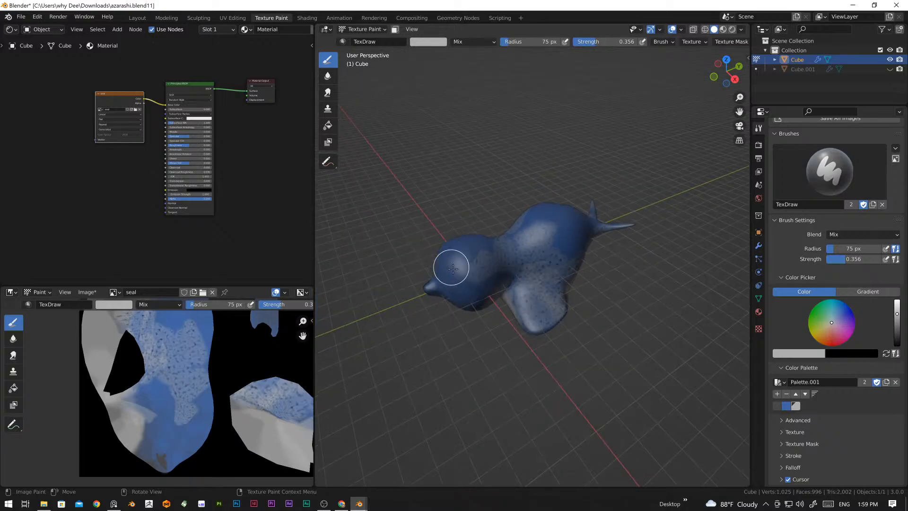
# Step: Cover the head, back and rear body with the light grey speckled texture
pyautogui.moveTo(500, 247)
pyautogui.mouseDown()
pyautogui.moveTo(480, 267)
pyautogui.moveTo(482, 290)
pyautogui.moveTo(468, 262)
pyautogui.moveTo(531, 229)
pyautogui.moveTo(520, 228)
pyautogui.moveTo(582, 233)
pyautogui.moveTo(591, 248)
pyautogui.mouseUp()
pyautogui.moveTo(591, 247)
pyautogui.mouseDown(button='middle')
pyautogui.moveTo(544, 264)
pyautogui.moveTo(568, 263)
pyautogui.mouseUp(button='middle')
pyautogui.moveTo(527, 274)
pyautogui.mouseDown()
pyautogui.moveTo(513, 205)
pyautogui.moveTo(523, 197)
pyautogui.moveTo(604, 290)
pyautogui.mouseUp()
pyautogui.moveTo(603, 296); pyautogui.dragTo(530, 180, button='middle')
# Step: Paint the speckled light grey texture over the seal's underside, and switch the brush back to the palette blue
pyautogui.scroll(3, 535, 222)
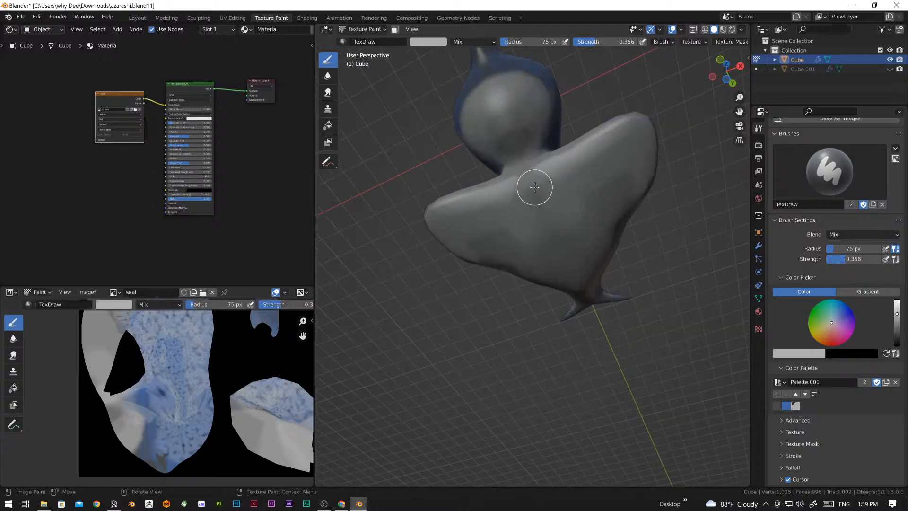
pyautogui.moveTo(532, 187)
pyautogui.mouseDown()
pyautogui.moveTo(579, 198)
pyautogui.moveTo(536, 189)
pyautogui.mouseUp()
pyautogui.moveTo(559, 242)
pyautogui.mouseDown()
pyautogui.moveTo(517, 98)
pyautogui.moveTo(498, 118)
pyautogui.moveTo(595, 253)
pyautogui.moveTo(584, 283)
pyautogui.mouseUp()
pyautogui.moveTo(621, 257)
pyautogui.mouseDown(button='middle')
pyautogui.moveTo(605, 303)
pyautogui.moveTo(490, 288)
pyautogui.mouseUp(button='middle')
pyautogui.click(787, 404)
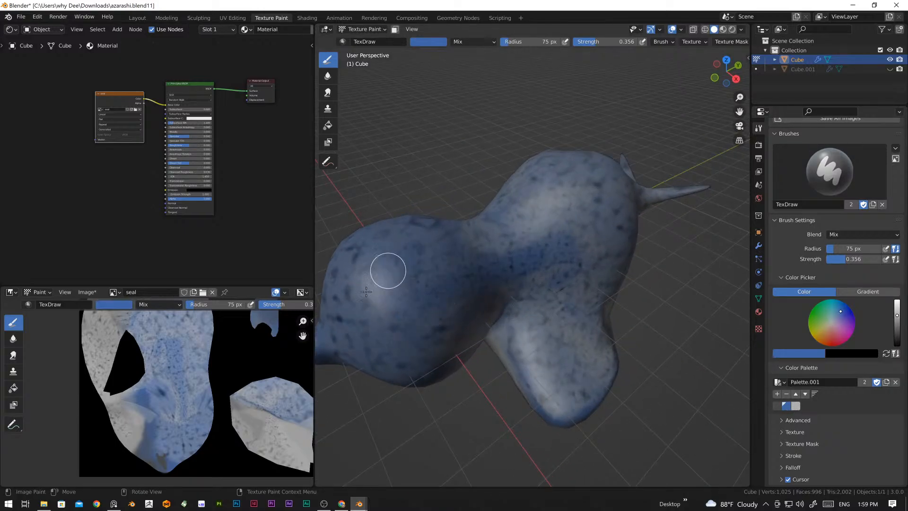
# Step: Blend the palette blue over the light speckles on the seal's neck, back and body side
pyautogui.moveTo(512, 257); pyautogui.dragTo(617, 263)
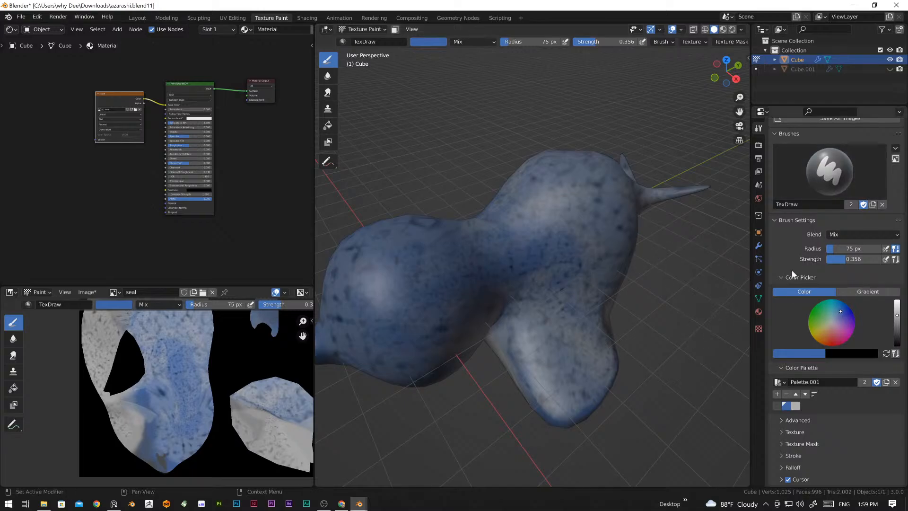
pyautogui.scroll(-4, 479, 288)
pyautogui.moveTo(479, 288); pyautogui.dragTo(583, 288, button='middle')
pyautogui.scroll(1, 583, 288)
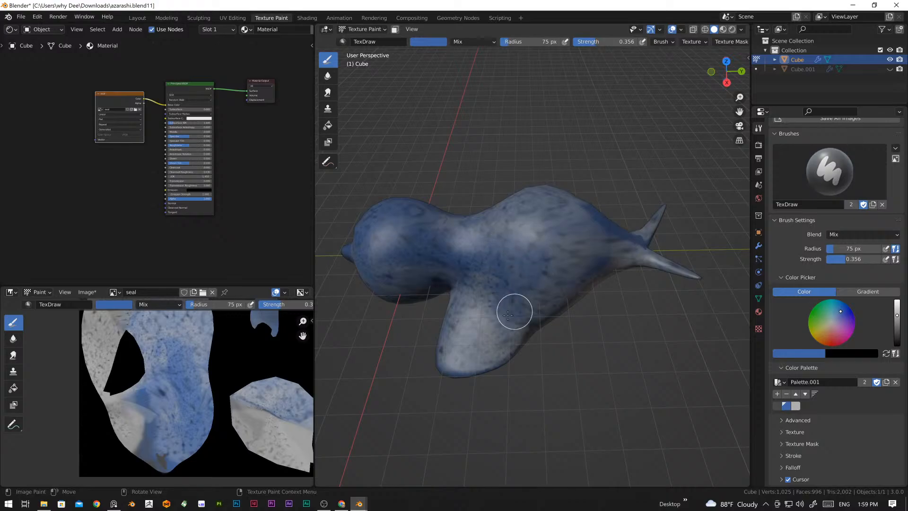
pyautogui.moveTo(482, 268)
pyautogui.mouseDown()
pyautogui.moveTo(510, 225)
pyautogui.moveTo(562, 219)
pyautogui.moveTo(602, 246)
pyautogui.moveTo(650, 256)
pyautogui.moveTo(526, 209)
pyautogui.moveTo(560, 273)
pyautogui.moveTo(517, 306)
pyautogui.moveTo(431, 230)
pyautogui.moveTo(429, 276)
pyautogui.mouseUp()
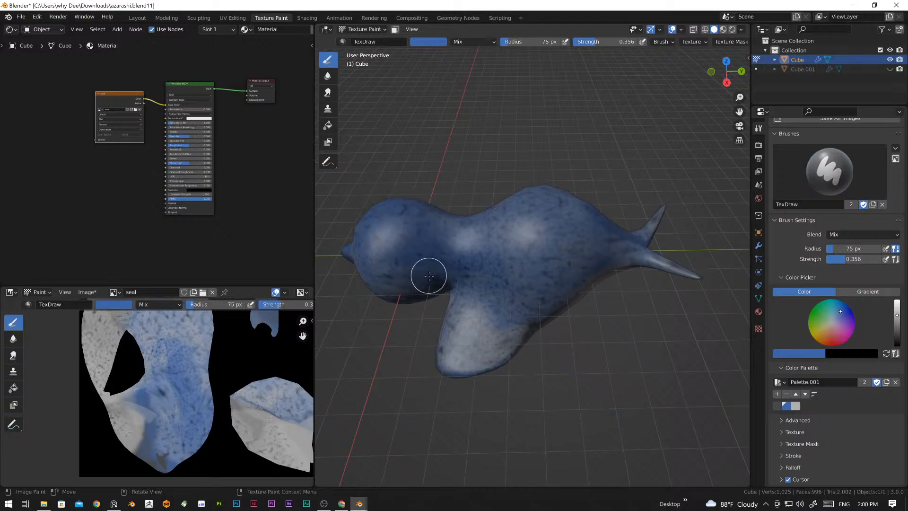
# Step: Continue the blue blending over the opposite side of the seal's body, above the front flipper
pyautogui.moveTo(491, 243)
pyautogui.mouseDown(button='middle')
pyautogui.moveTo(609, 245)
pyautogui.moveTo(596, 255)
pyautogui.mouseUp(button='middle')
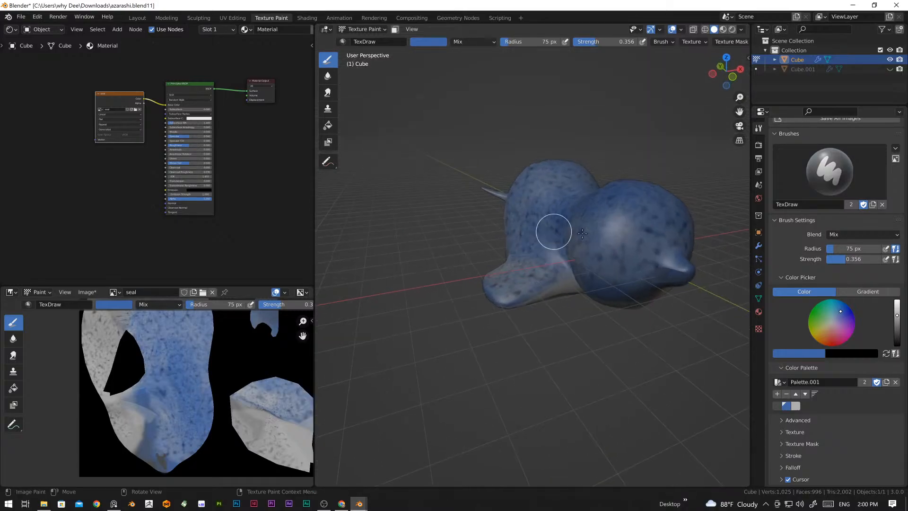
pyautogui.moveTo(559, 227); pyautogui.dragTo(511, 258)
pyautogui.moveTo(510, 258); pyautogui.dragTo(587, 254, button='middle')
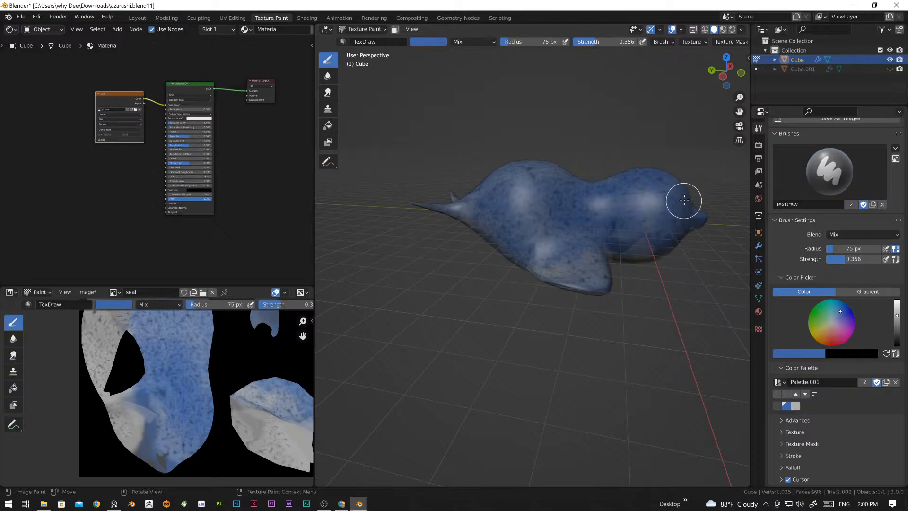
pyautogui.moveTo(685, 200); pyautogui.dragTo(567, 252, button='middle')
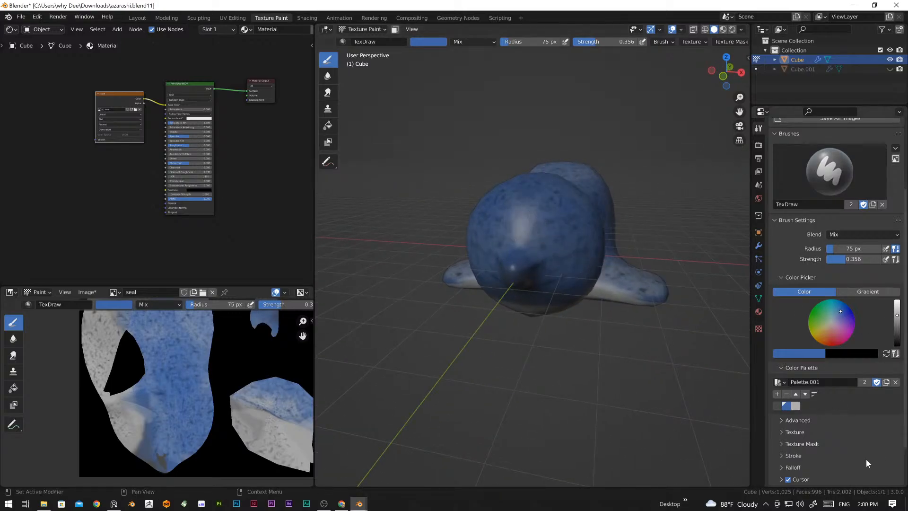
# Step: Remove the Musgrave texture from the brush and return to the brush settings
pyautogui.click(757, 329)
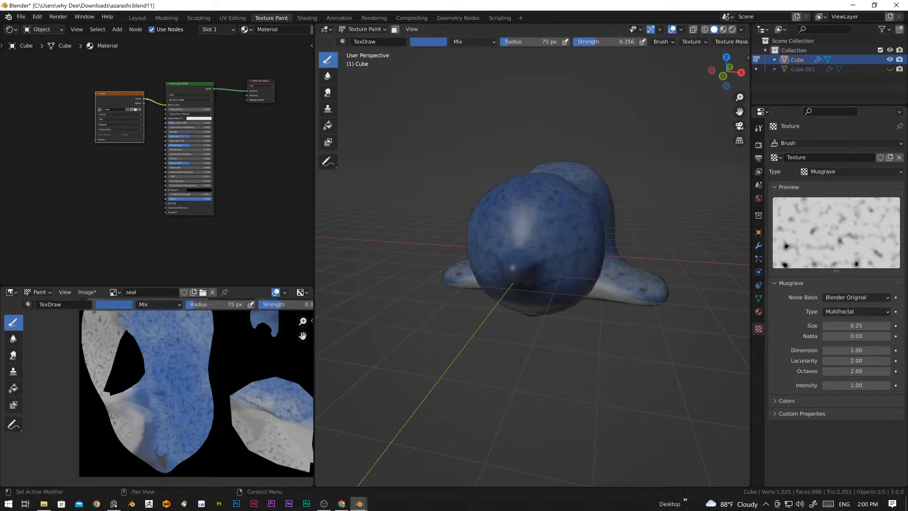
pyautogui.click(901, 148)
pyautogui.click(900, 148)
pyautogui.click(899, 158)
pyautogui.click(758, 128)
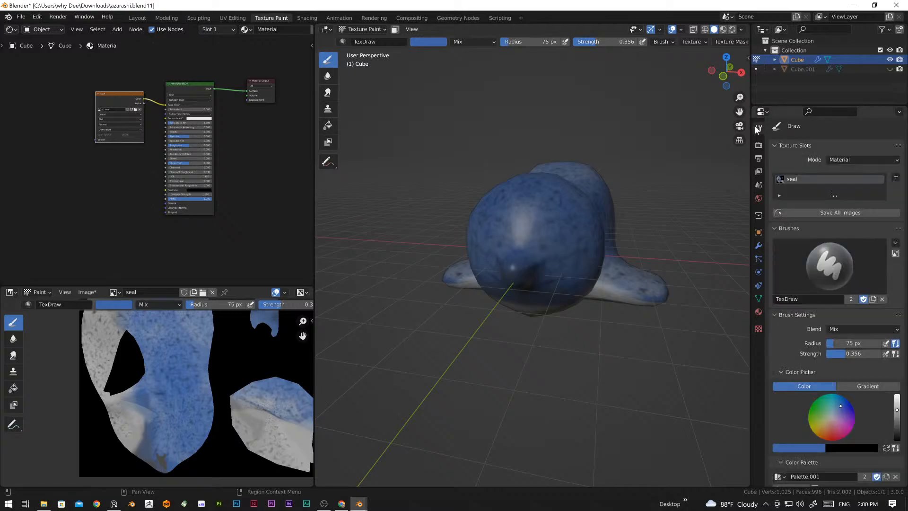
# Step: Pick the dark palette colour for the brush and darken it to near black
pyautogui.scroll(-2, 842, 355)
pyautogui.scroll(2, 842, 354)
pyautogui.moveTo(662, 316)
pyautogui.mouseDown(button='middle')
pyautogui.moveTo(621, 299)
pyautogui.moveTo(629, 302)
pyautogui.mouseUp(button='middle')
pyautogui.scroll(-2, 830, 419)
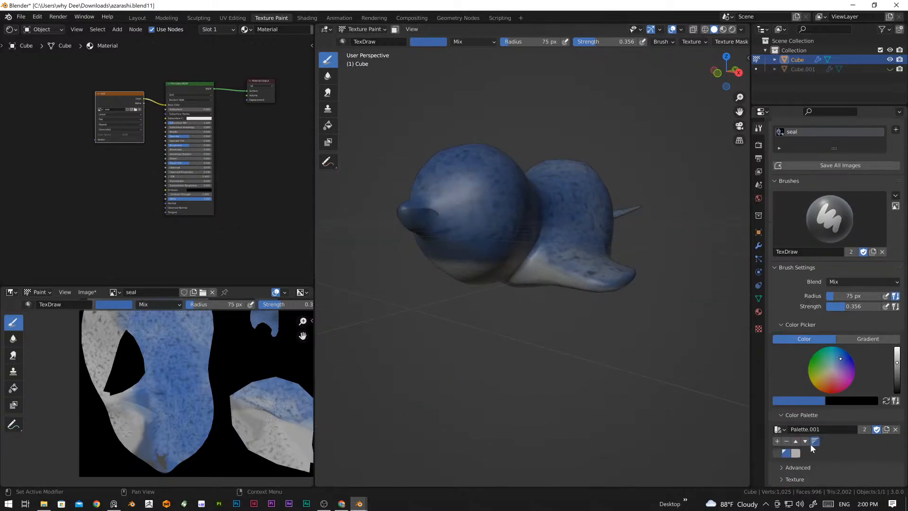
pyautogui.click(776, 453)
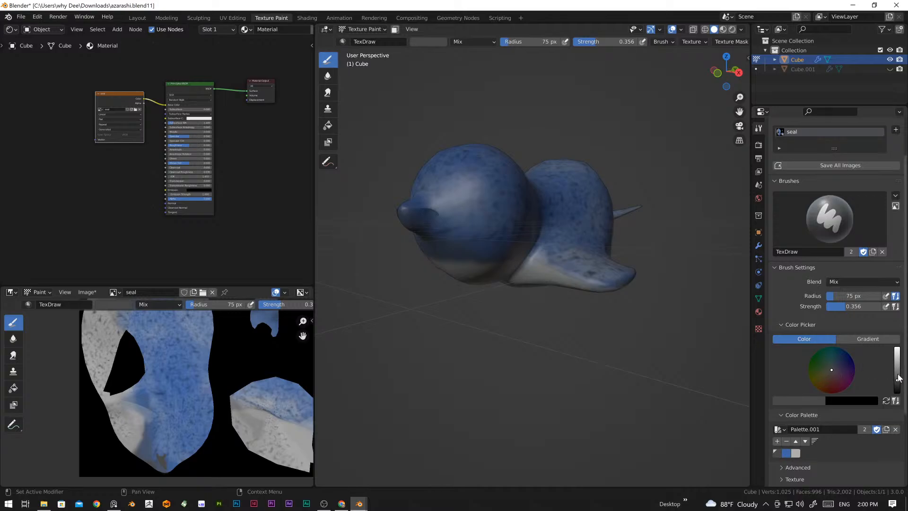
pyautogui.moveTo(897, 372); pyautogui.dragTo(897, 387)
# Step: Paint two oval near-black eyes on the front of the head, raising the brush strength to 0.987 for solid coverage
pyautogui.scroll(2, 475, 262)
pyautogui.scroll(3, 476, 262)
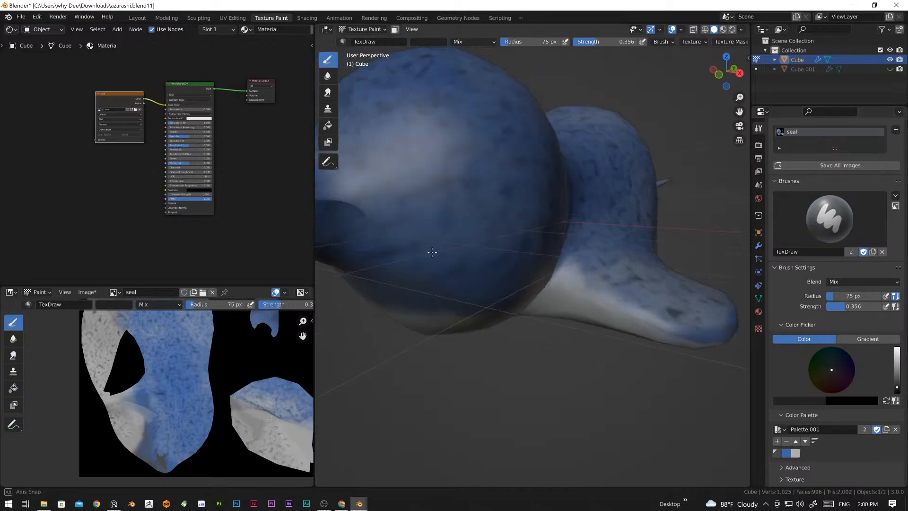
pyautogui.moveTo(453, 197); pyautogui.dragTo(526, 236, button='middle')
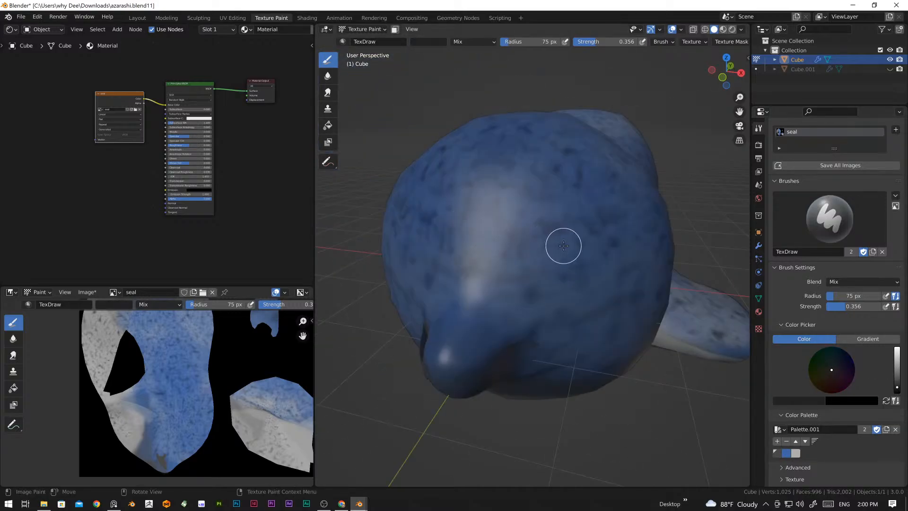
pyautogui.moveTo(564, 245)
pyautogui.mouseDown()
pyautogui.moveTo(561, 287)
pyautogui.moveTo(565, 274)
pyautogui.mouseUp()
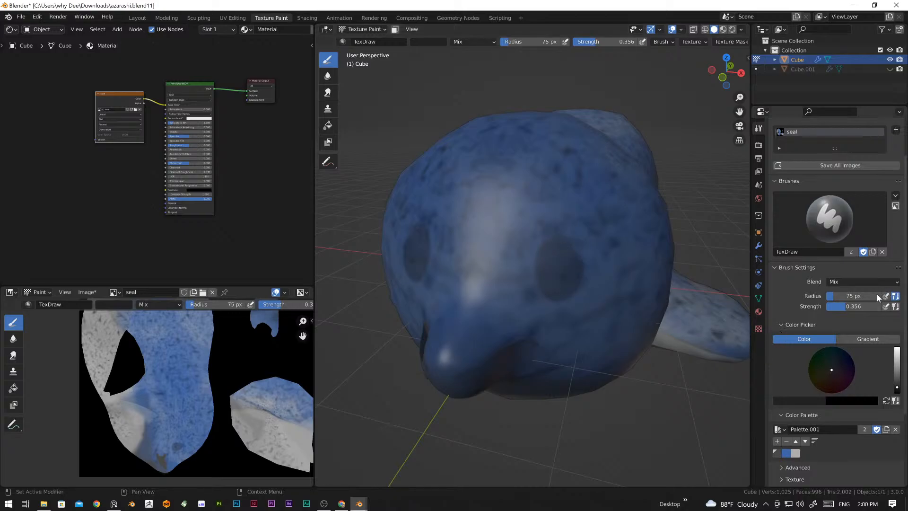
pyautogui.moveTo(851, 306); pyautogui.dragTo(886, 306)
pyautogui.moveTo(556, 259)
pyautogui.mouseDown()
pyautogui.moveTo(564, 288)
pyautogui.moveTo(566, 262)
pyautogui.mouseUp()
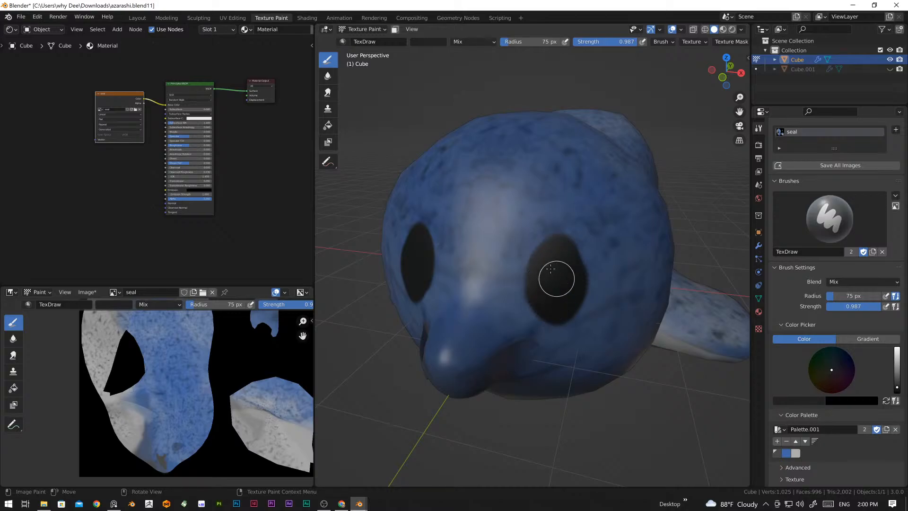
# Step: Inspect the painted eyes and coat from the side, front and below the head
pyautogui.scroll(-5, 551, 268)
pyautogui.moveTo(598, 249); pyautogui.dragTo(523, 259, button='middle')
pyautogui.scroll(4, 591, 281)
pyautogui.scroll(-4, 589, 263)
pyautogui.moveTo(589, 264); pyautogui.dragTo(650, 357, button='middle')
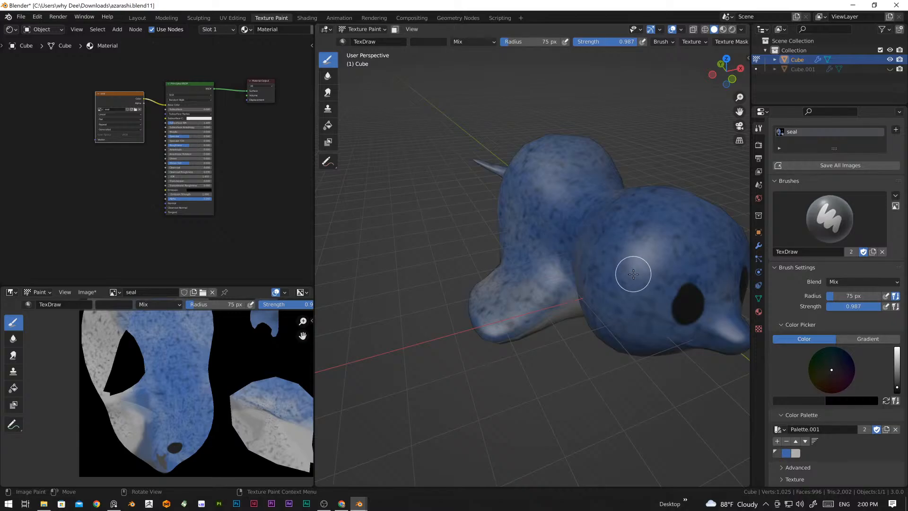
pyautogui.moveTo(633, 273); pyautogui.dragTo(449, 392, button='middle')
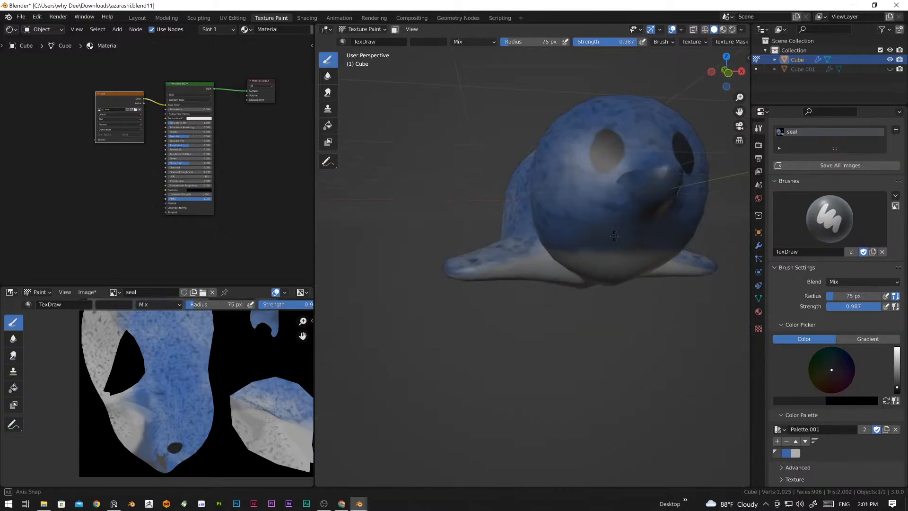
# Step: Switch to the reference image board, examine the coat, face and surface shine in the three seal photos, and return to the model
pyautogui.click(113, 503)
pyautogui.scroll(5, 595, 307)
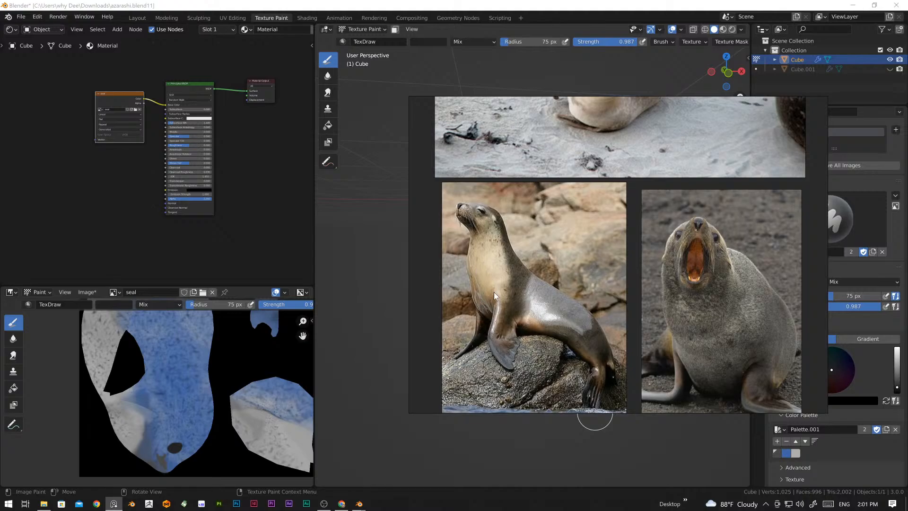
pyautogui.scroll(-2, 544, 291)
pyautogui.scroll(5, 518, 280)
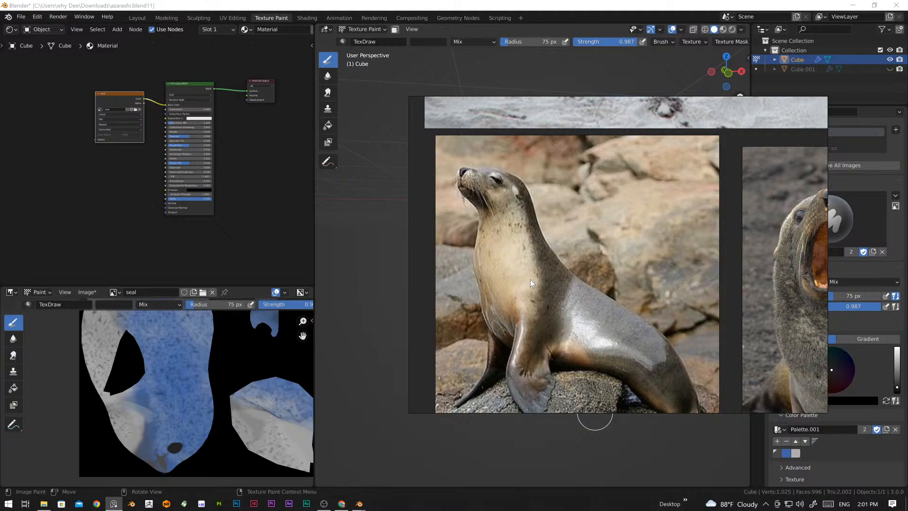
pyautogui.scroll(-3, 530, 280)
pyautogui.scroll(-2, 569, 307)
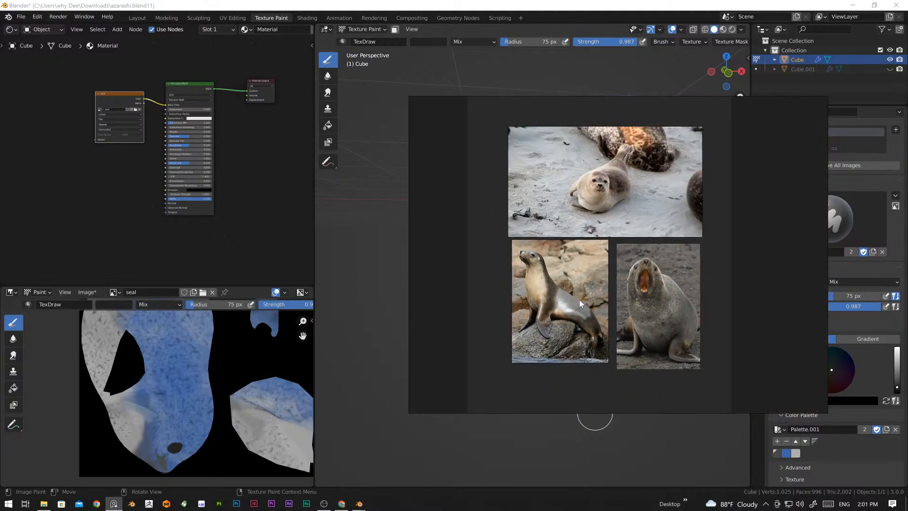
pyautogui.scroll(4, 572, 321)
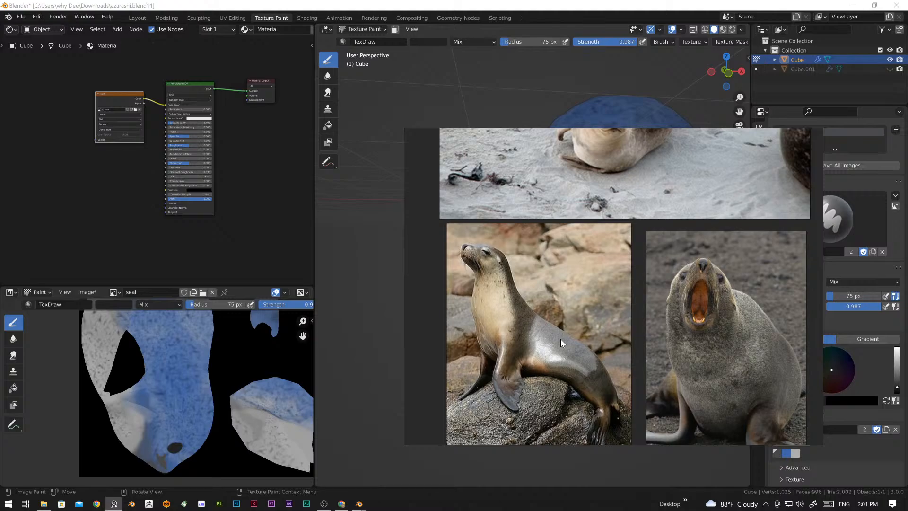
pyautogui.moveTo(761, 381); pyautogui.dragTo(749, 356)
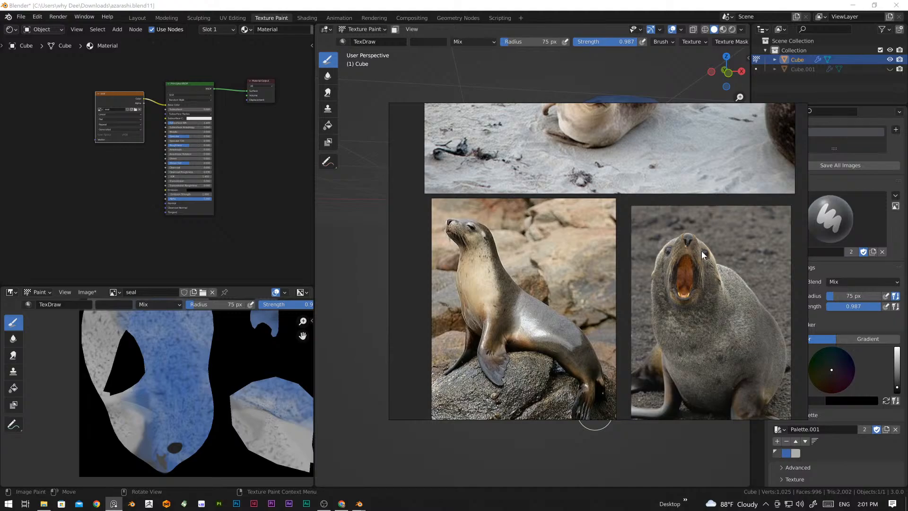
pyautogui.scroll(-2, 702, 250)
pyautogui.scroll(3, 696, 254)
pyautogui.moveTo(672, 242); pyautogui.dragTo(685, 265, button='right')
pyautogui.scroll(-2, 629, 224)
pyautogui.scroll(-1, 629, 224)
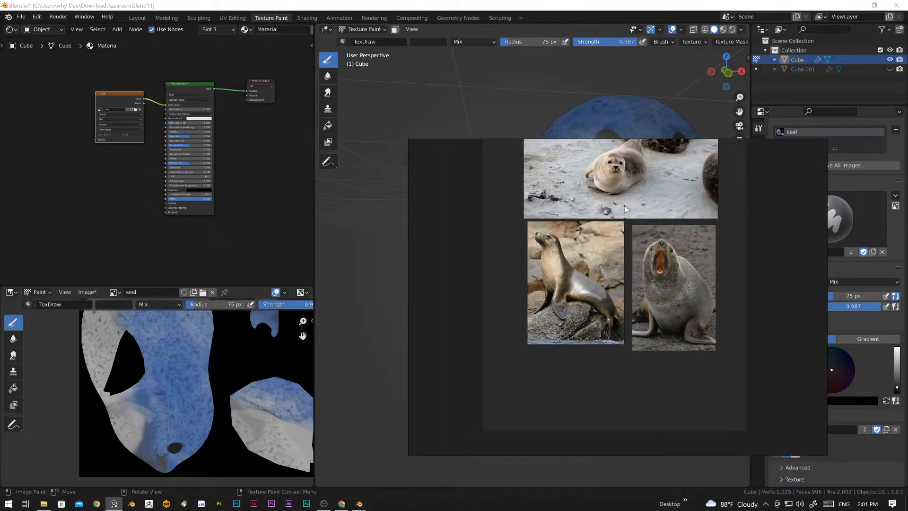
pyautogui.scroll(2, 624, 206)
pyautogui.moveTo(625, 205); pyautogui.dragTo(623, 257, button='right')
pyautogui.scroll(-3, 620, 281)
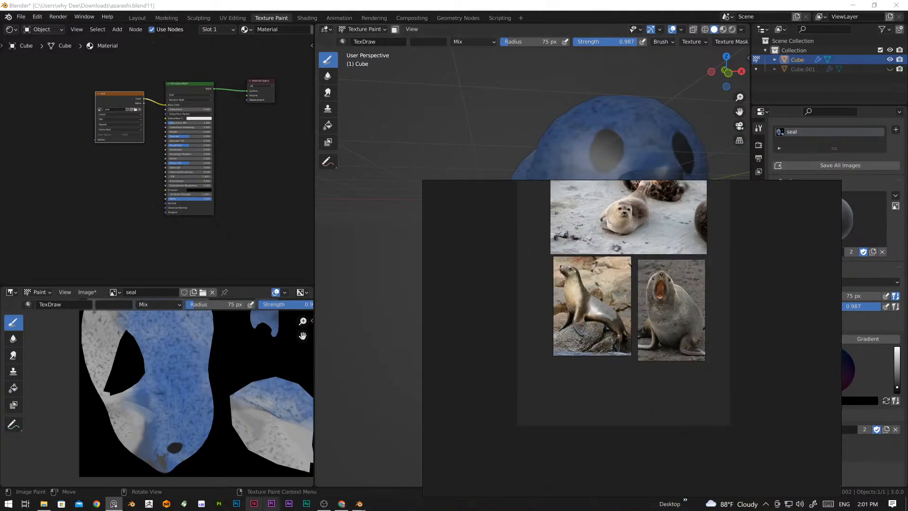
pyautogui.click(115, 505)
# Step: Examine the seal's body and head, and open the map types available for a new texture paint slot
pyautogui.scroll(-5, 415, 345)
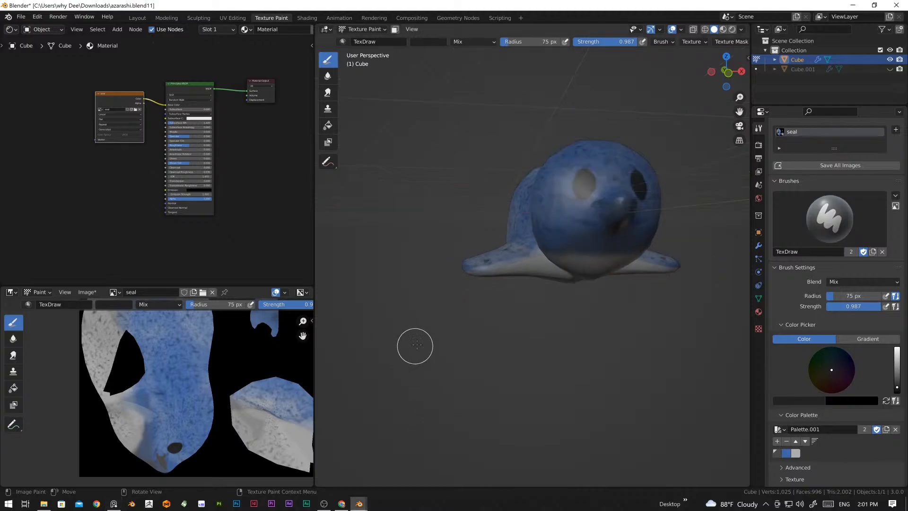
pyautogui.moveTo(629, 246); pyautogui.dragTo(510, 238, button='middle')
pyautogui.scroll(5, 510, 241)
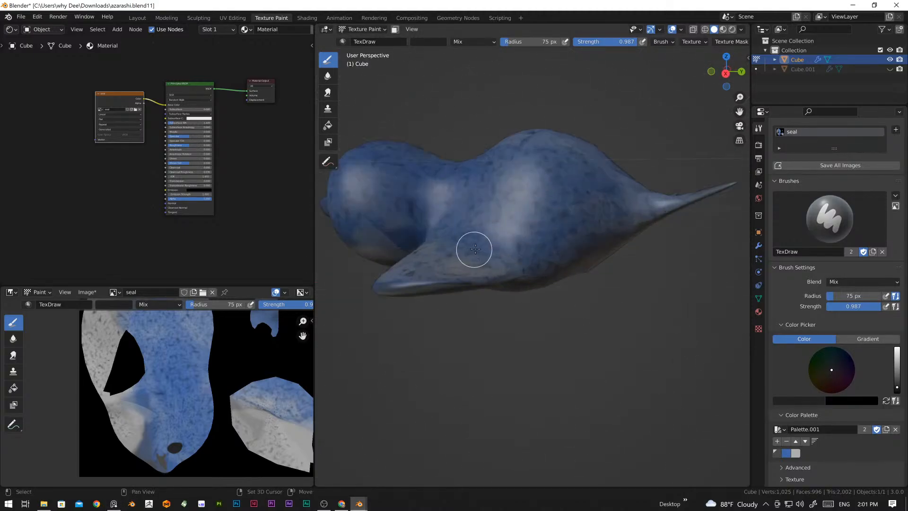
pyautogui.keyDown('shift'); pyautogui.moveTo(406, 206); pyautogui.dragTo(545, 235, button='middle'); pyautogui.keyUp('shift')
pyautogui.scroll(2, 541, 262)
pyautogui.moveTo(599, 258)
pyautogui.keyDown('shift'); pyautogui.mouseDown(button='middle')
pyautogui.moveTo(554, 271)
pyautogui.moveTo(582, 270)
pyautogui.mouseUp(button='middle'); pyautogui.keyUp('shift')
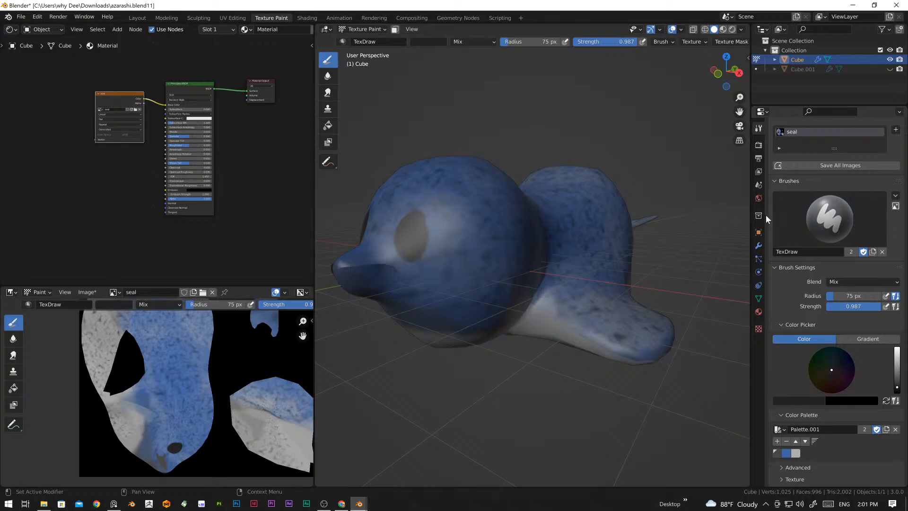
pyautogui.click(896, 131)
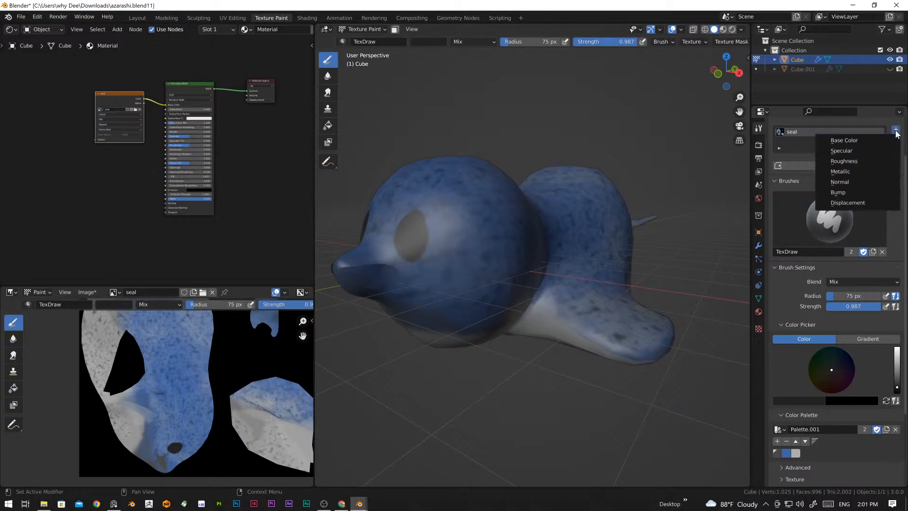
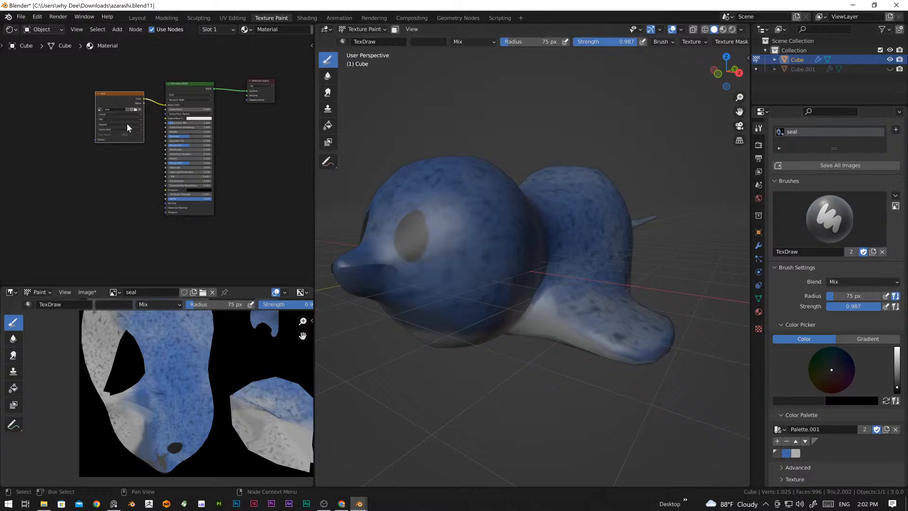
# Step: Set the Principled BSDF roughness to 0.682 and switch the viewport to Material Preview shading
pyautogui.moveTo(125, 98)
pyautogui.mouseDown()
pyautogui.moveTo(99, 95)
pyautogui.moveTo(109, 97)
pyautogui.mouseUp()
pyautogui.scroll(4, 158, 124)
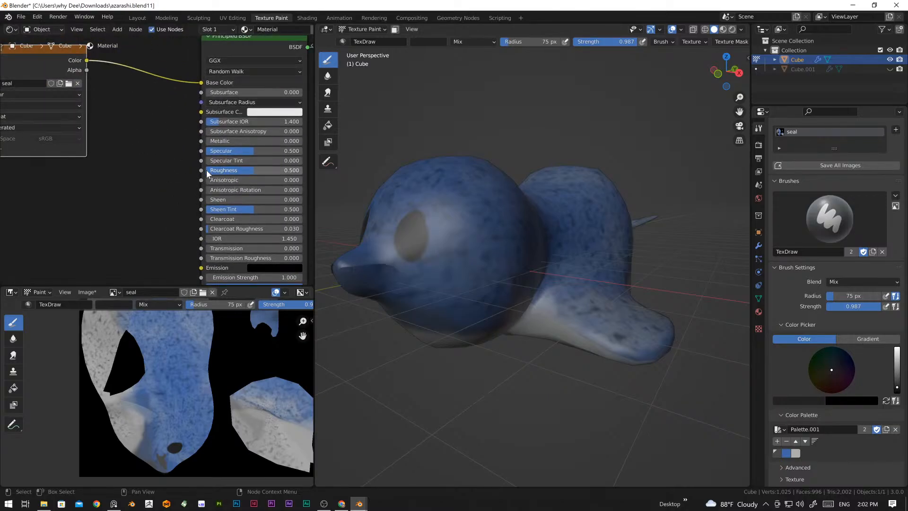
pyautogui.scroll(-1, 171, 166)
pyautogui.moveTo(98, 72); pyautogui.dragTo(90, 63)
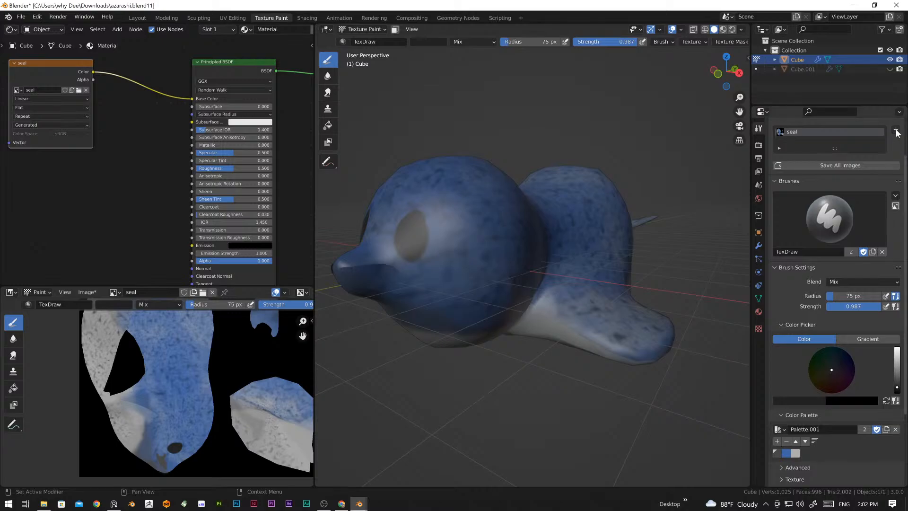
pyautogui.moveTo(225, 169)
pyautogui.mouseDown()
pyautogui.moveTo(204, 168)
pyautogui.moveTo(260, 168)
pyautogui.moveTo(248, 168)
pyautogui.mouseUp()
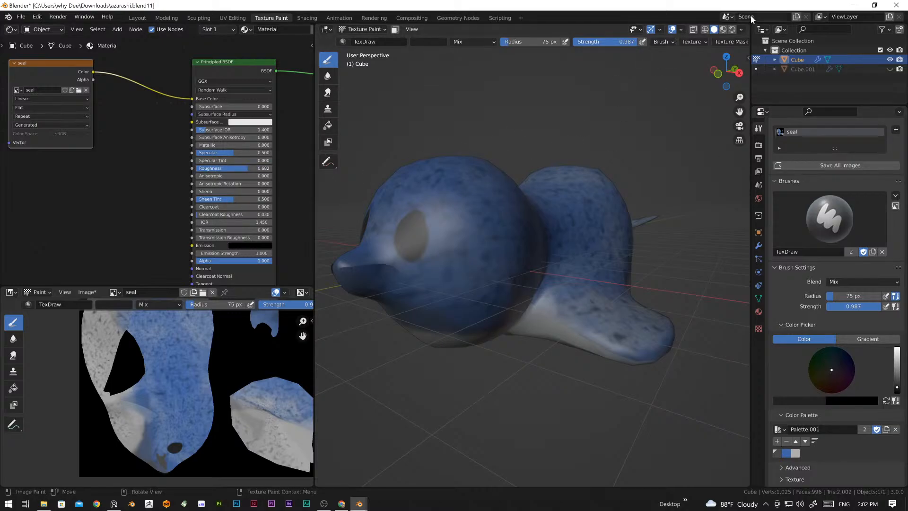
pyautogui.click(724, 31)
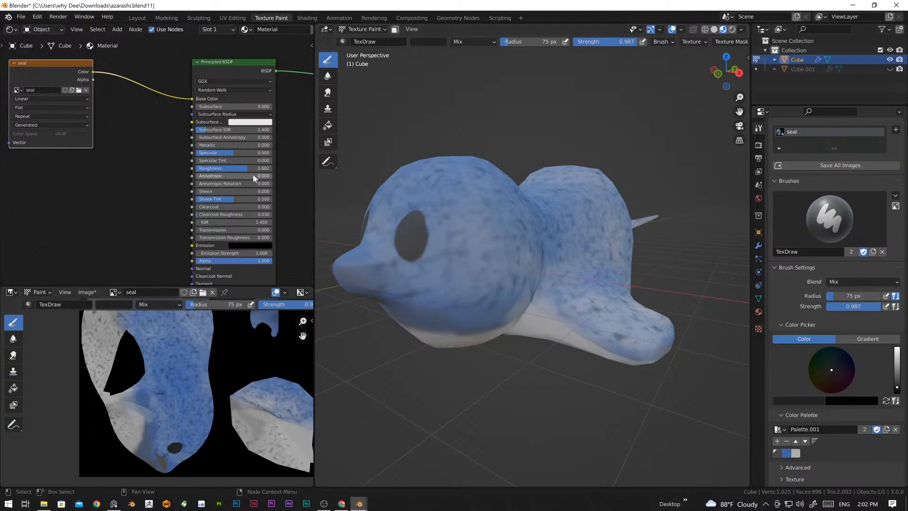
# Step: Set the Principled BSDF roughness to 0 and inspect the gloss on the seal's head and back
pyautogui.moveTo(248, 169)
pyautogui.mouseDown()
pyautogui.moveTo(274, 169)
pyautogui.moveTo(195, 168)
pyautogui.mouseUp()
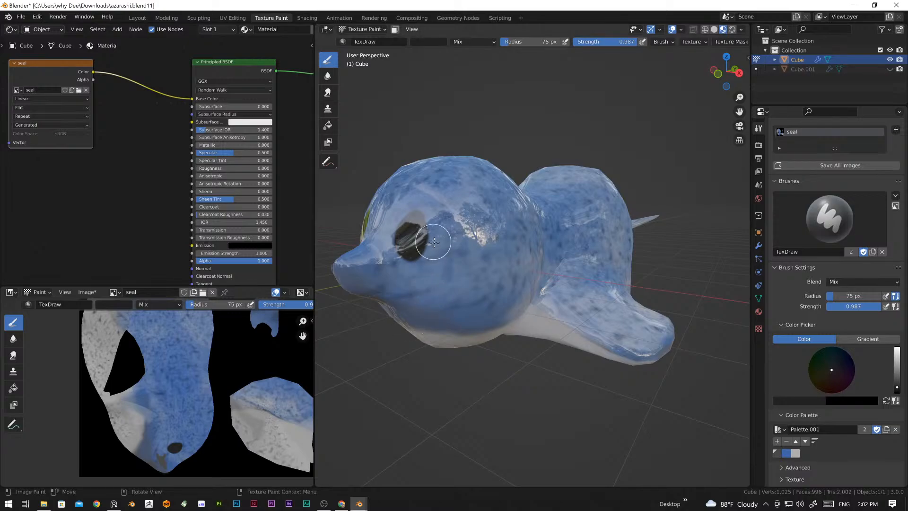
pyautogui.scroll(-3, 433, 243)
pyautogui.moveTo(433, 243); pyautogui.dragTo(567, 320, button='middle')
pyautogui.scroll(5, 582, 282)
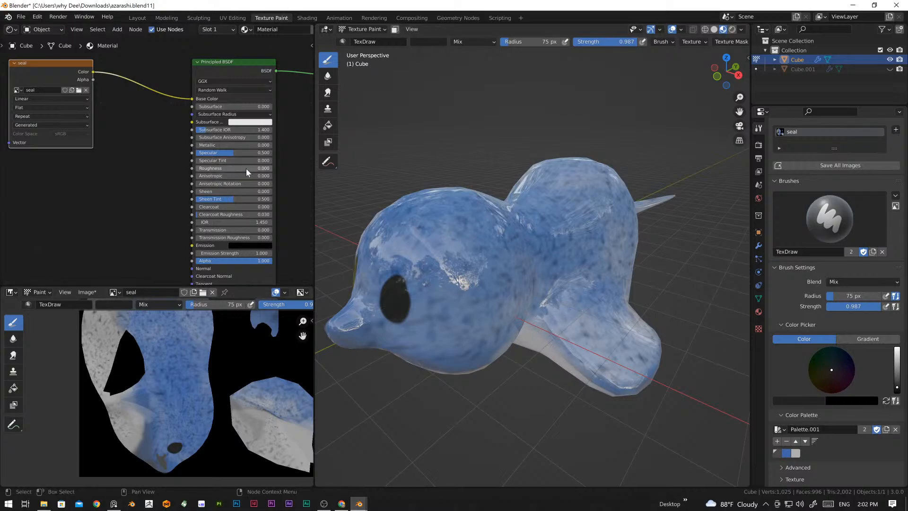
# Step: Move the Principled BSDF node closer to the seal image node and set its roughness to 0.443
pyautogui.scroll(1, 239, 184)
pyautogui.moveTo(241, 169)
pyautogui.mouseDown()
pyautogui.moveTo(265, 170)
pyautogui.moveTo(232, 169)
pyautogui.moveTo(251, 169)
pyautogui.mouseUp()
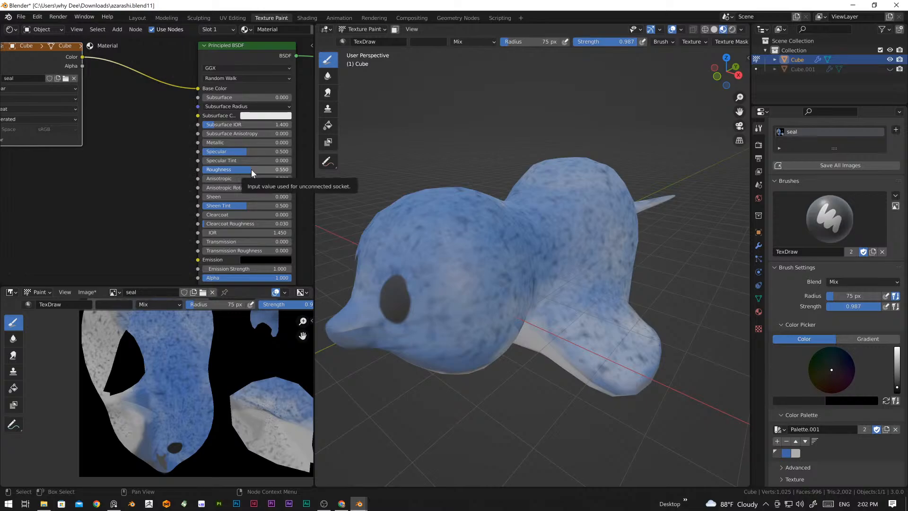
pyautogui.press('g')
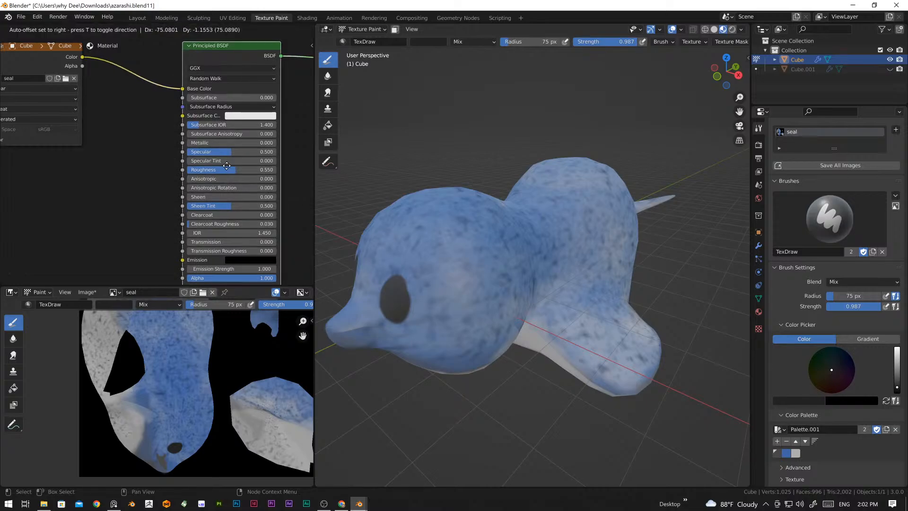
pyautogui.moveTo(226, 166)
pyautogui.mouseDown()
pyautogui.moveTo(189, 167)
pyautogui.moveTo(275, 167)
pyautogui.moveTo(227, 167)
pyautogui.mouseUp()
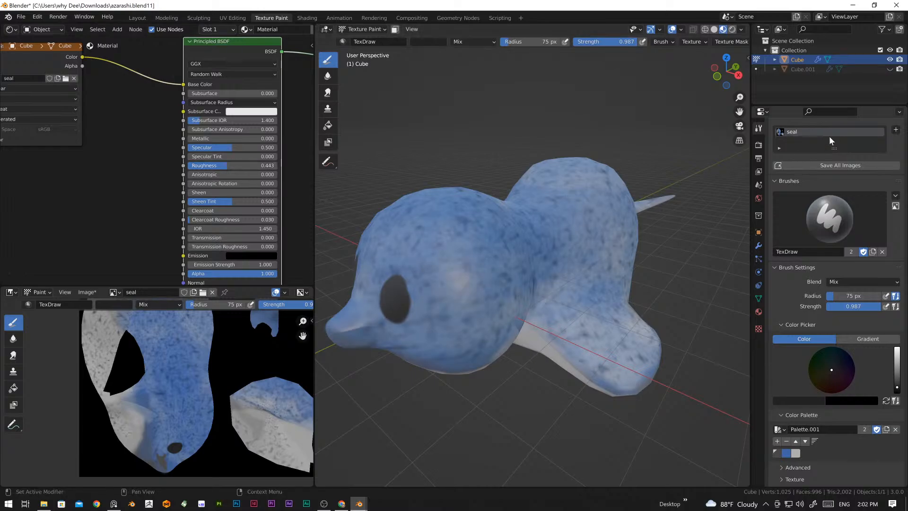
# Step: Add a Roughness texture paint slot named Material Roughness, with a width and height of 2048 px
pyautogui.click(894, 130)
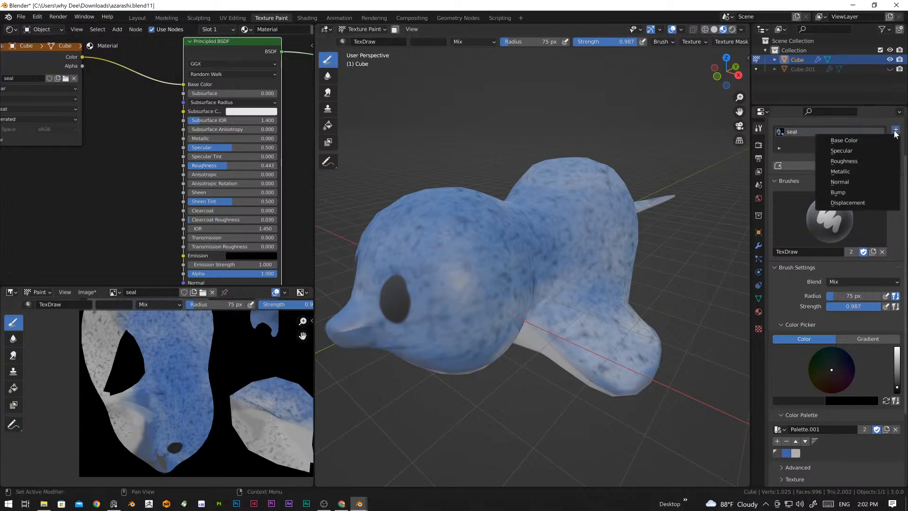
pyautogui.click(850, 160)
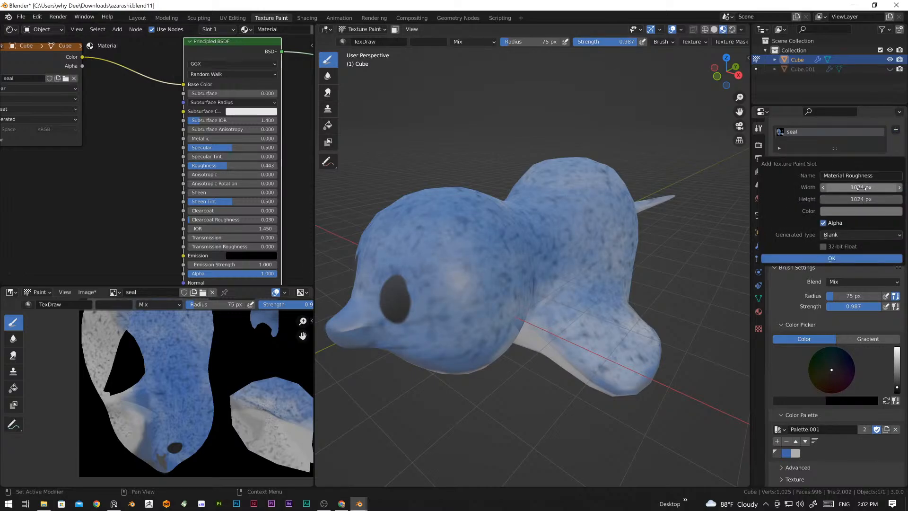
pyautogui.moveTo(860, 187); pyautogui.dragTo(861, 199)
pyautogui.press('Right')
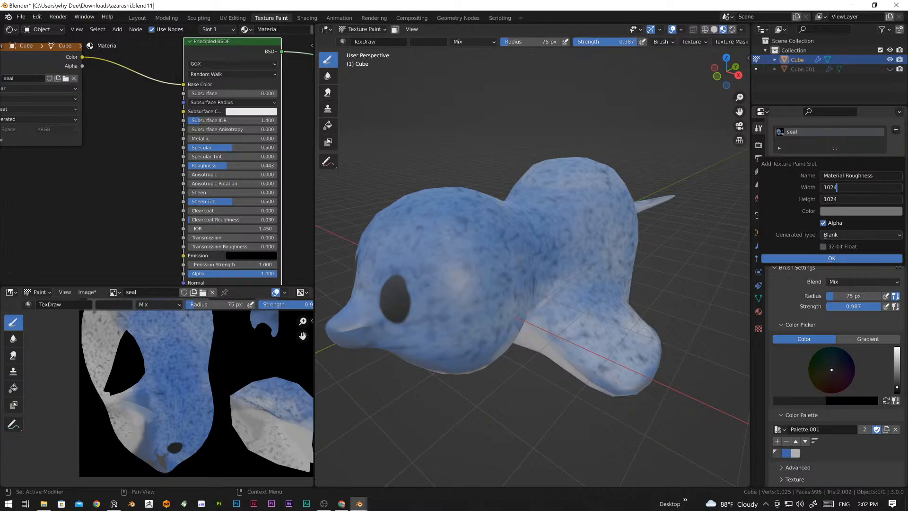
pyautogui.write('*2')
pyautogui.press('Return')
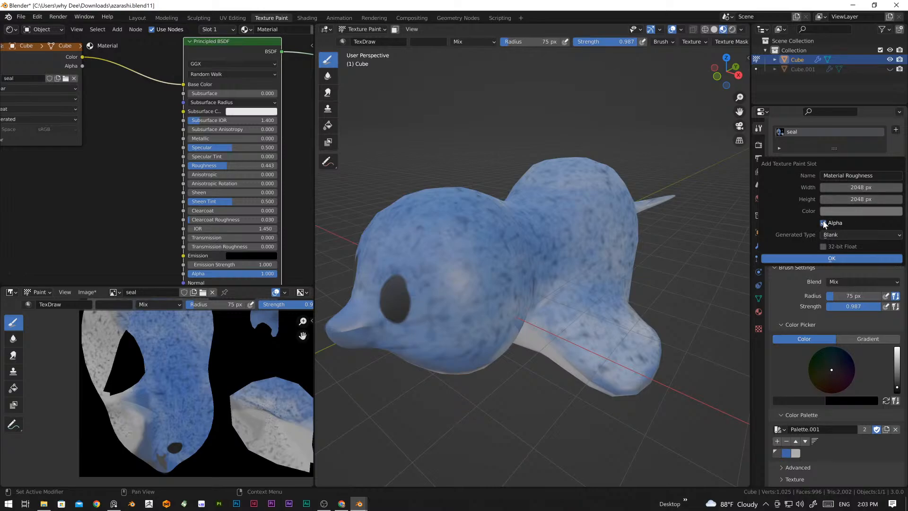
pyautogui.click(862, 258)
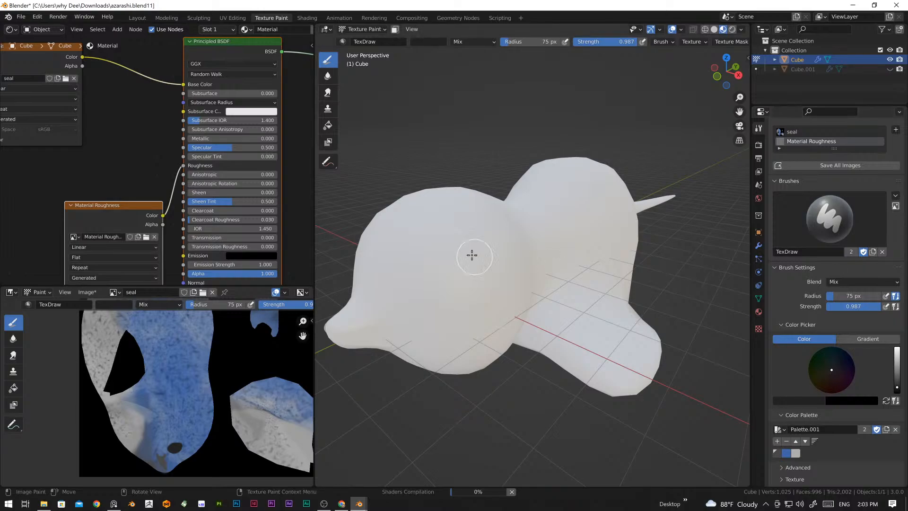
# Step: Reposition the Material Roughness image node below the seal image node, and shift the Principled BSDF node closer to both
pyautogui.scroll(-5, 471, 254)
pyautogui.scroll(-3, 200, 192)
pyautogui.scroll(8, 609, 334)
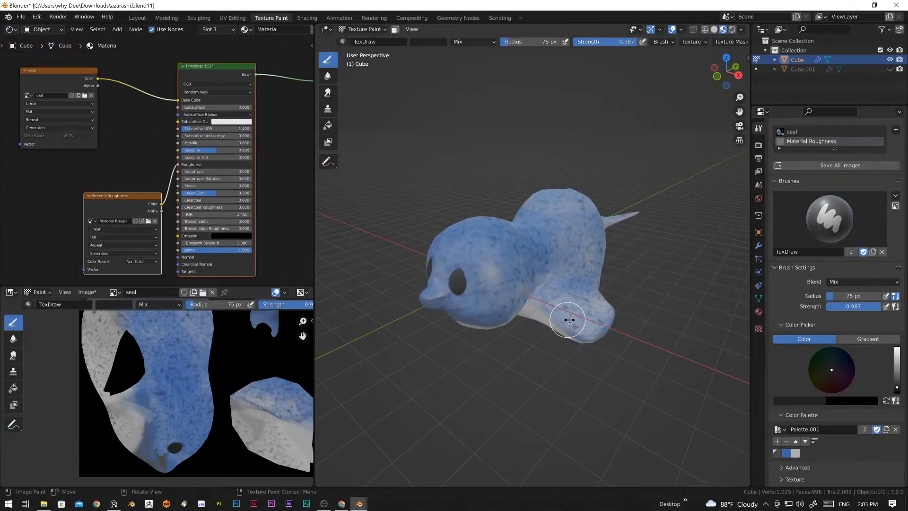
pyautogui.moveTo(456, 324); pyautogui.dragTo(566, 314, button='middle')
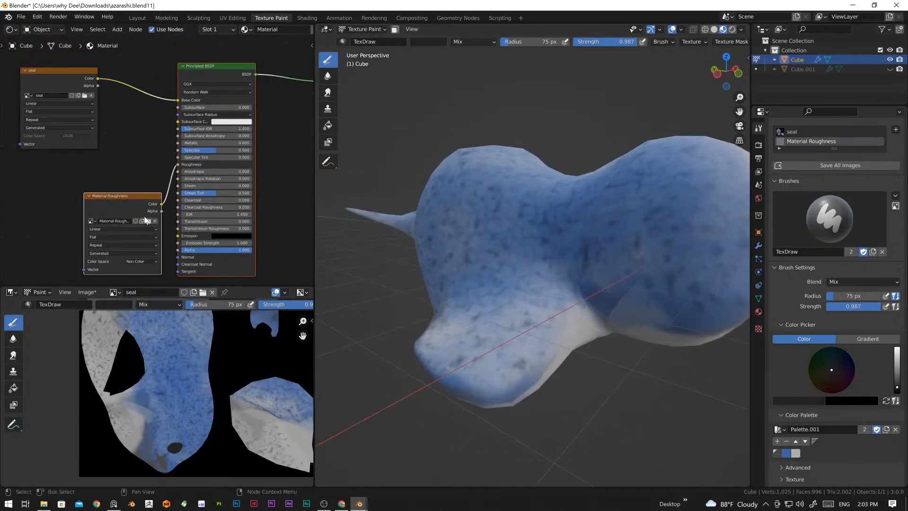
pyautogui.moveTo(129, 194); pyautogui.dragTo(85, 186)
pyautogui.click(238, 176)
pyautogui.click(236, 198)
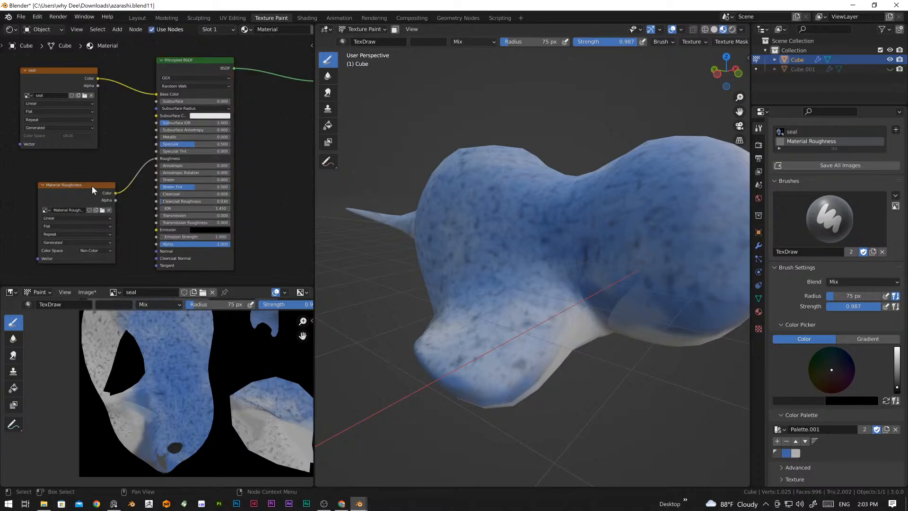
# Step: Examine the Material Roughness node, its list of available images and its link to the shader's roughness input
pyautogui.scroll(-4, 232, 374)
pyautogui.scroll(1, 179, 348)
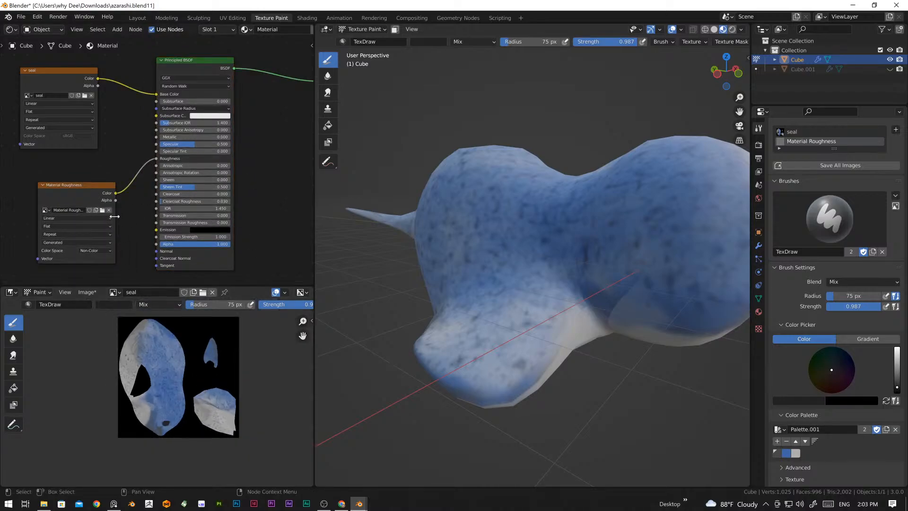
pyautogui.click(90, 193)
pyautogui.scroll(2, 77, 195)
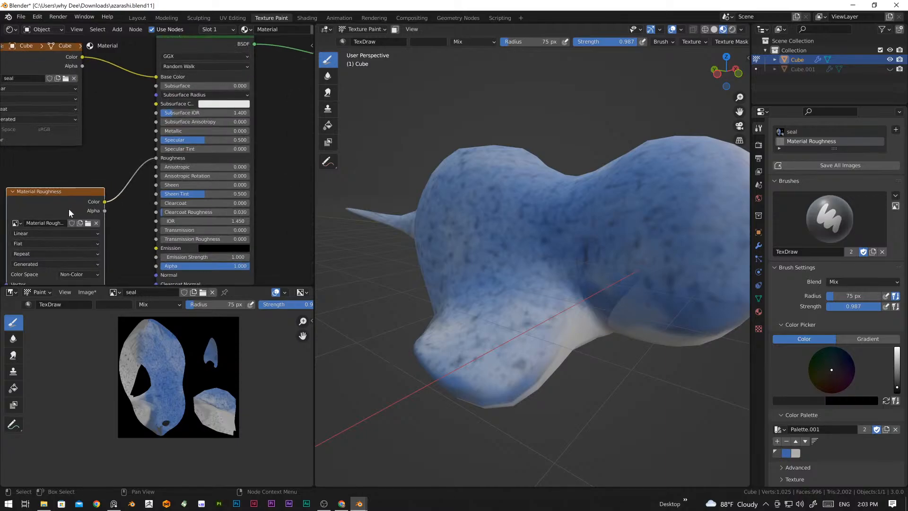
pyautogui.scroll(1, 141, 179)
pyautogui.click(90, 191)
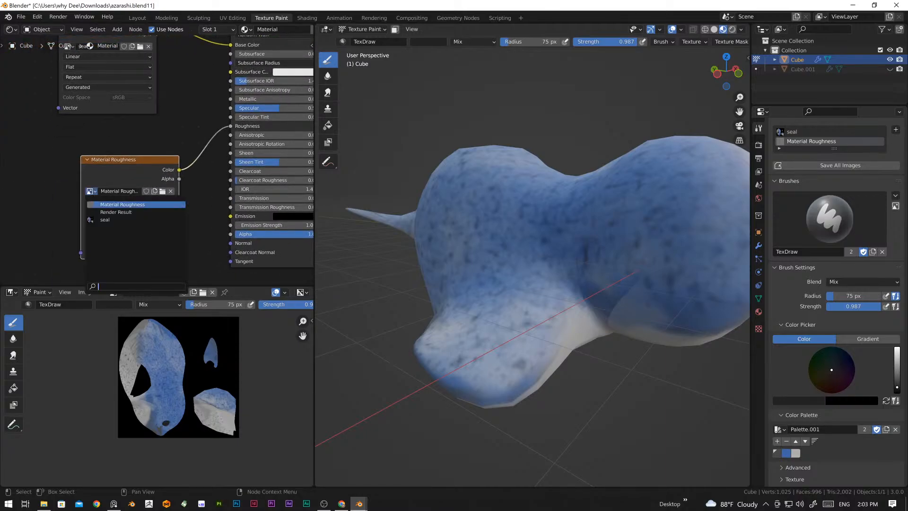
pyautogui.click(94, 191)
pyautogui.click(55, 167)
pyautogui.click(131, 165)
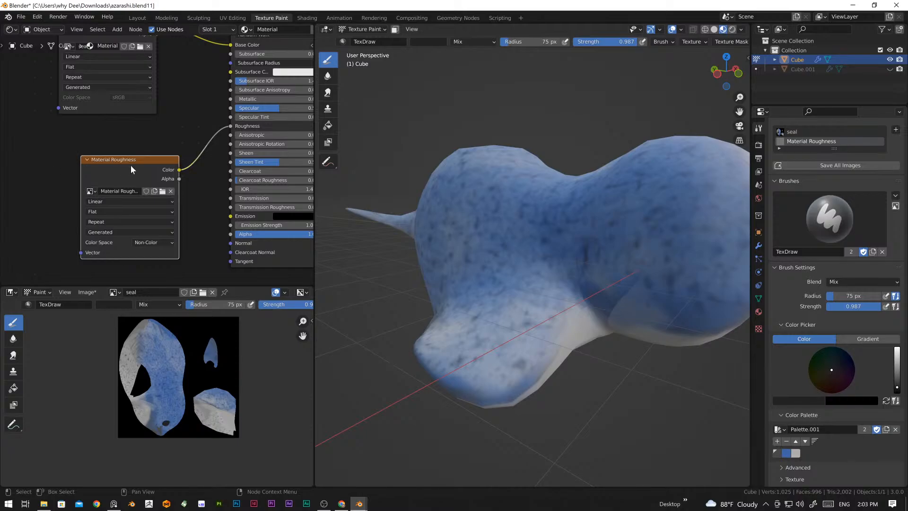
pyautogui.scroll(-2, 293, 215)
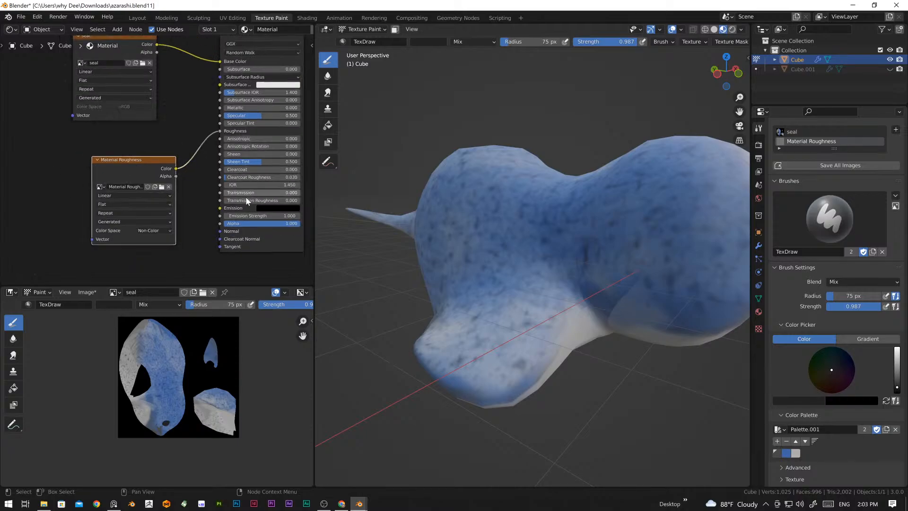
pyautogui.scroll(-2, 259, 198)
# Step: Move the Material Roughness node slightly away from the shader and set the brush colour to pure black
pyautogui.moveTo(620, 262); pyautogui.dragTo(569, 275, button='middle')
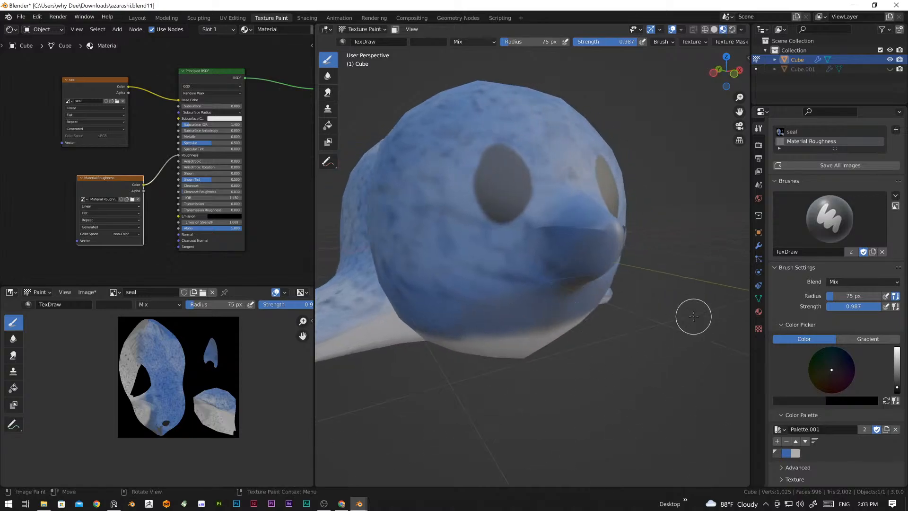
pyautogui.moveTo(495, 196)
pyautogui.mouseDown(button='middle')
pyautogui.moveTo(494, 219)
pyautogui.moveTo(537, 263)
pyautogui.moveTo(446, 245)
pyautogui.moveTo(465, 268)
pyautogui.mouseUp(button='middle')
pyautogui.scroll(4, 462, 263)
pyautogui.scroll(-2, 522, 265)
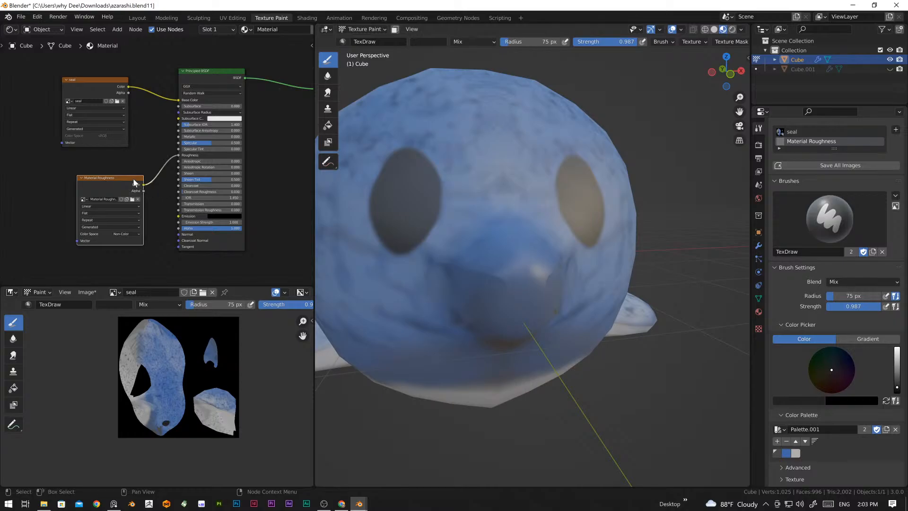
pyautogui.moveTo(137, 184); pyautogui.dragTo(126, 184)
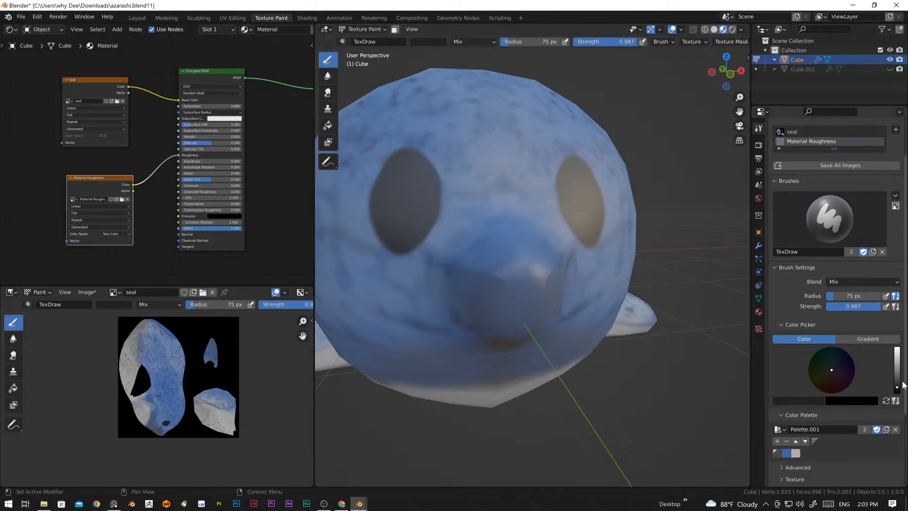
pyautogui.moveTo(897, 389)
pyautogui.mouseDown()
pyautogui.moveTo(897, 352)
pyautogui.moveTo(897, 392)
pyautogui.mouseUp()
pyautogui.click(815, 400)
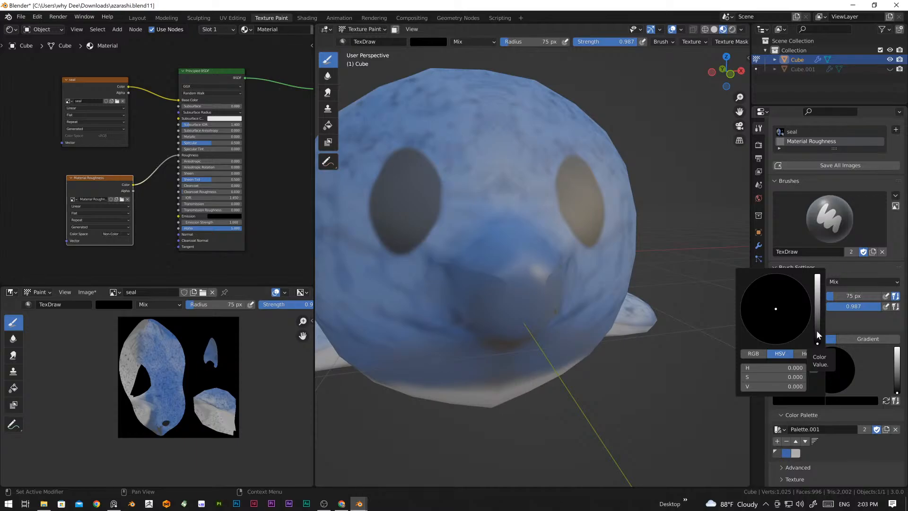
# Step: Try brush colour values of 1.000, 0.487 and 0.267, and return the colour to black
pyautogui.moveTo(816, 330); pyautogui.dragTo(817, 275)
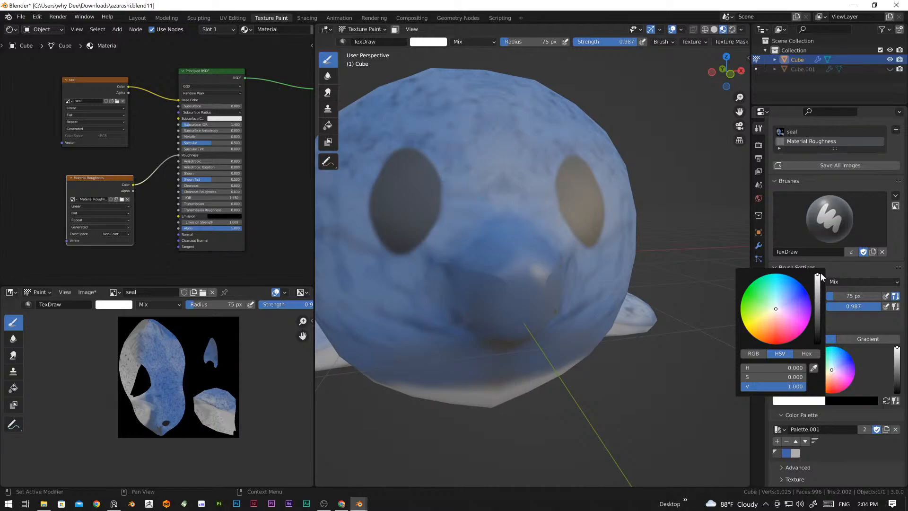
pyautogui.moveTo(817, 276); pyautogui.dragTo(817, 344)
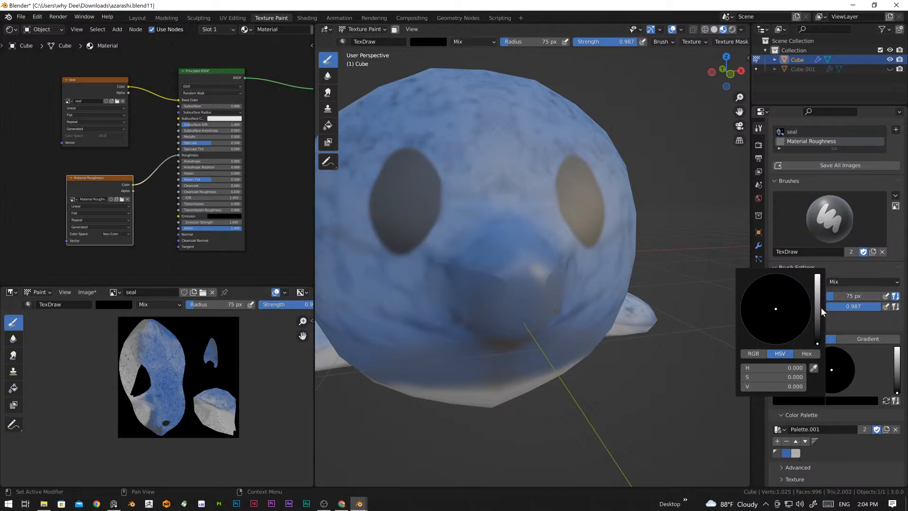
pyautogui.moveTo(817, 315); pyautogui.dragTo(817, 309)
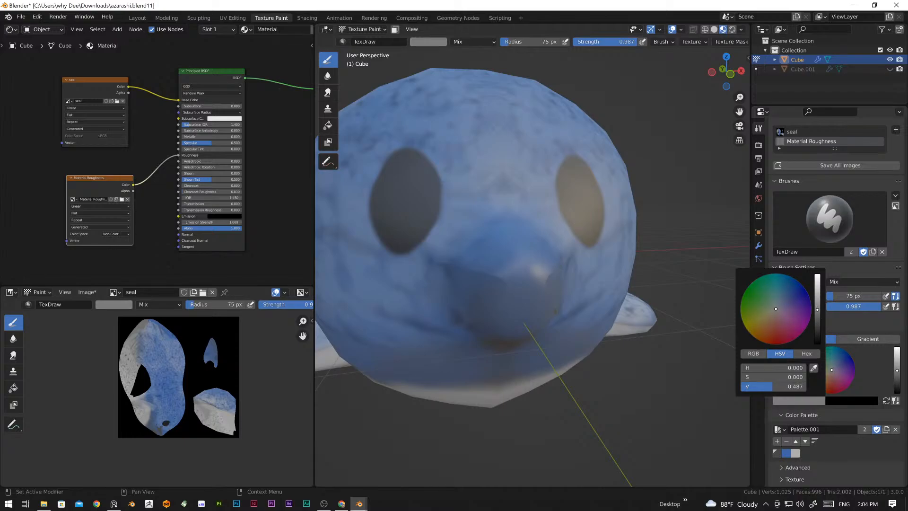
pyautogui.moveTo(817, 310); pyautogui.dragTo(817, 325)
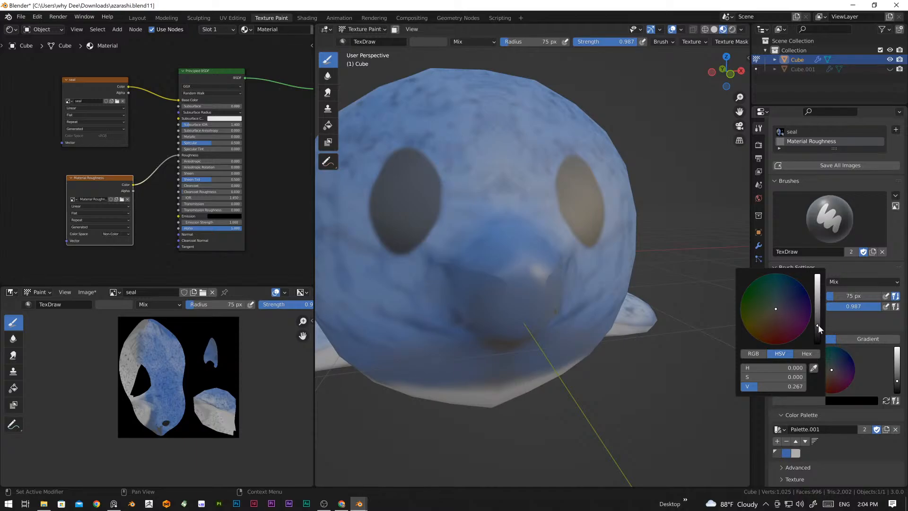
pyautogui.moveTo(817, 326); pyautogui.dragTo(817, 343)
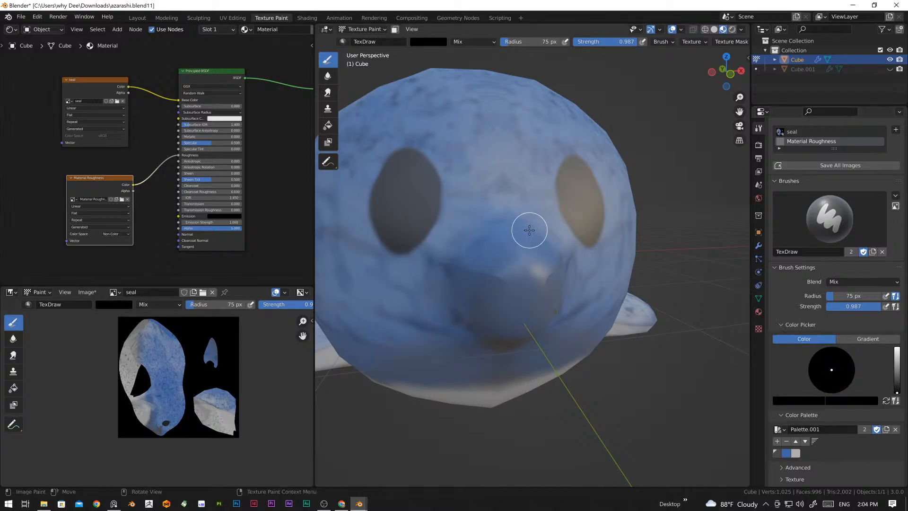
# Step: Paint black inside both of the seal's eyes on the Material Roughness map to make them glossy
pyautogui.moveTo(567, 280); pyautogui.dragTo(524, 285, button='middle')
pyautogui.moveTo(455, 203)
pyautogui.mouseDown()
pyautogui.moveTo(440, 223)
pyautogui.moveTo(440, 206)
pyautogui.mouseUp()
pyautogui.moveTo(469, 263)
pyautogui.mouseDown(button='middle')
pyautogui.moveTo(477, 266)
pyautogui.moveTo(483, 237)
pyautogui.mouseUp(button='middle')
pyautogui.moveTo(483, 237); pyautogui.dragTo(489, 173)
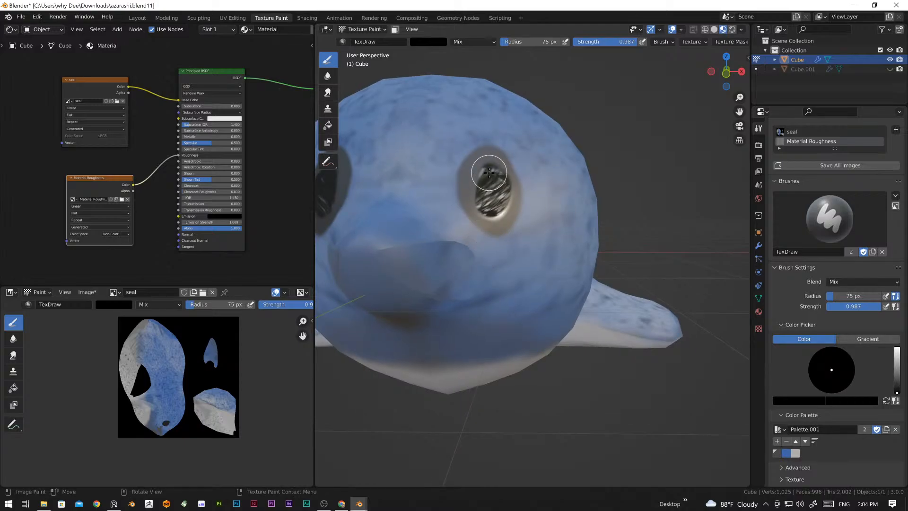
pyautogui.moveTo(503, 245)
pyautogui.mouseDown(button='middle')
pyautogui.moveTo(503, 273)
pyautogui.moveTo(541, 304)
pyautogui.moveTo(531, 297)
pyautogui.mouseUp(button='middle')
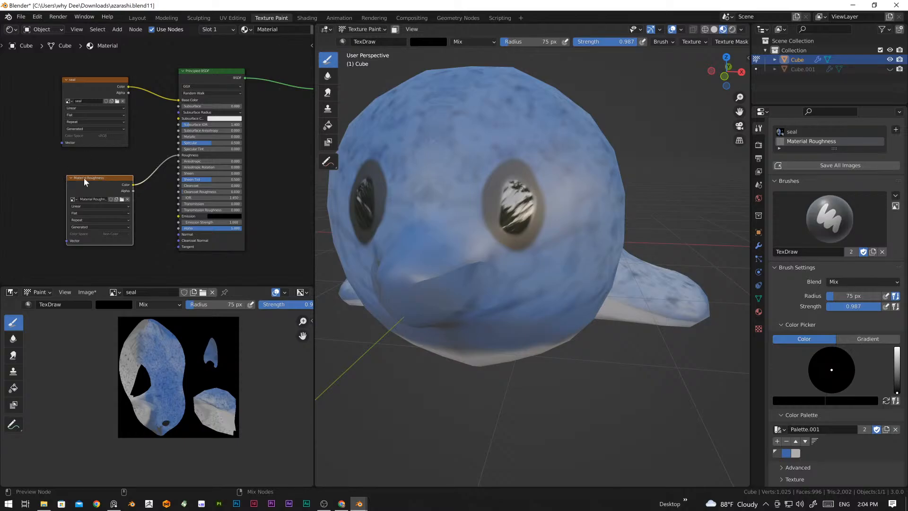
# Step: Preview the Material Roughness image alone on the seal and view the head from the side
pyautogui.keyDown('ctrl'); pyautogui.keyDown('shift'); pyautogui.click(96, 179); pyautogui.keyUp('shift'); pyautogui.keyUp('ctrl')
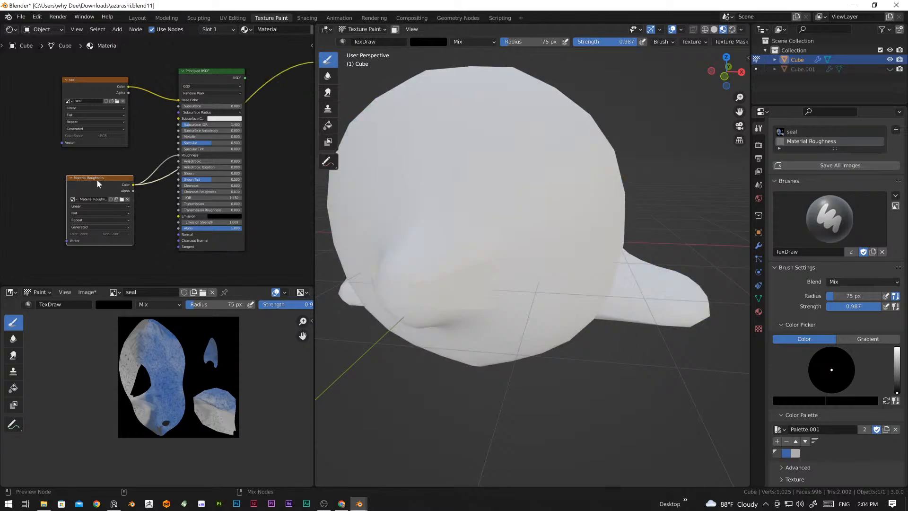
pyautogui.scroll(-4, 526, 223)
pyautogui.moveTo(527, 235)
pyautogui.mouseDown(button='middle')
pyautogui.moveTo(558, 318)
pyautogui.moveTo(516, 240)
pyautogui.moveTo(503, 262)
pyautogui.moveTo(449, 247)
pyautogui.moveTo(469, 263)
pyautogui.mouseUp(button='middle')
pyautogui.scroll(4, 520, 251)
# Step: Undo the last brush stroke on the roughness map and set the brush colour to white
pyautogui.moveTo(483, 206)
pyautogui.mouseDown()
pyautogui.moveTo(543, 237)
pyautogui.moveTo(608, 203)
pyautogui.moveTo(517, 253)
pyautogui.mouseUp()
pyautogui.hotkey('ctrl', 'z')
pyautogui.moveTo(897, 391); pyautogui.dragTo(897, 347)
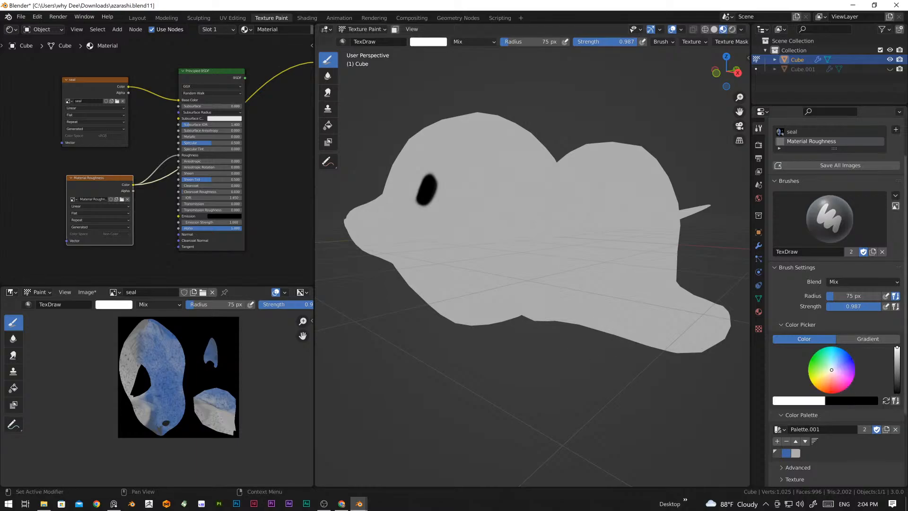
# Step: Inspect the roughness map on both sides of the seal's head and return the material preview to the Principled BSDF
pyautogui.moveTo(410, 160)
pyautogui.mouseDown()
pyautogui.moveTo(383, 231)
pyautogui.moveTo(355, 243)
pyautogui.moveTo(517, 168)
pyautogui.moveTo(575, 221)
pyautogui.moveTo(680, 215)
pyautogui.mouseUp()
pyautogui.scroll(-4, 526, 255)
pyautogui.hotkey('ctrl', 'z')
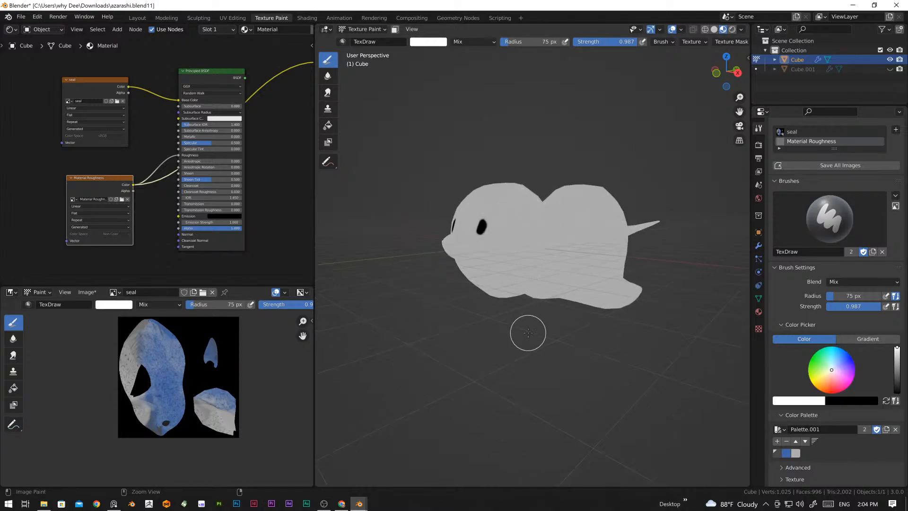
pyautogui.moveTo(439, 298); pyautogui.dragTo(494, 299, button='middle')
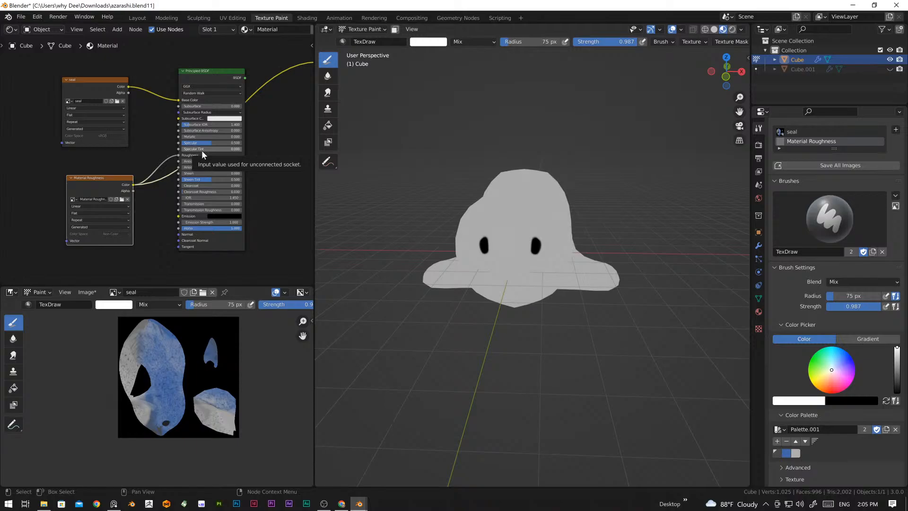
pyautogui.scroll(2, 515, 239)
pyautogui.moveTo(515, 239); pyautogui.dragTo(526, 256, button='middle')
pyautogui.moveTo(433, 245); pyautogui.dragTo(591, 262, button='middle')
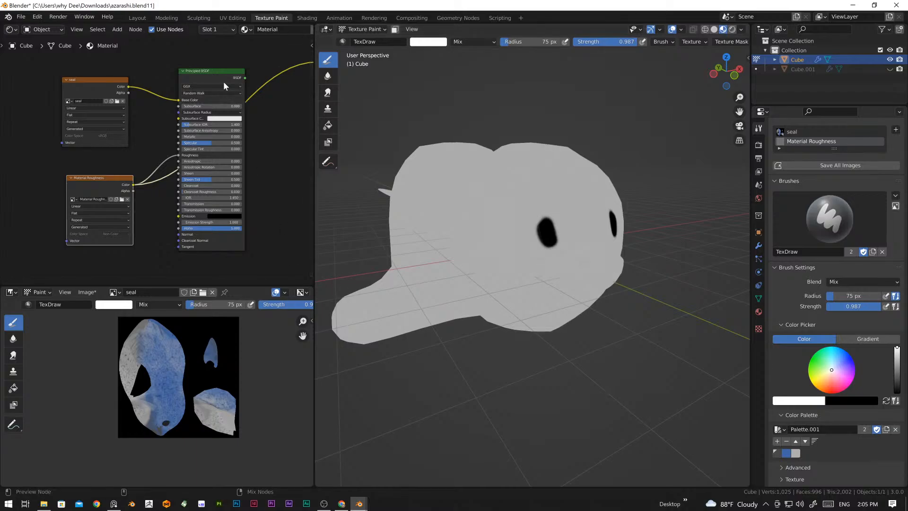
# Step: Paint white inside the seal's eye on the Material Roughness map to test a matte surface
pyautogui.scroll(5, 627, 268)
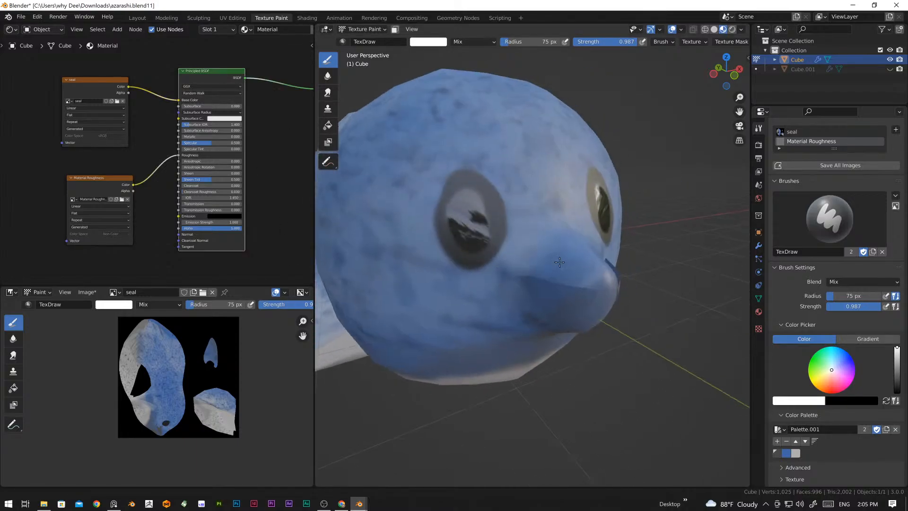
pyautogui.moveTo(509, 268); pyautogui.dragTo(525, 276, button='middle')
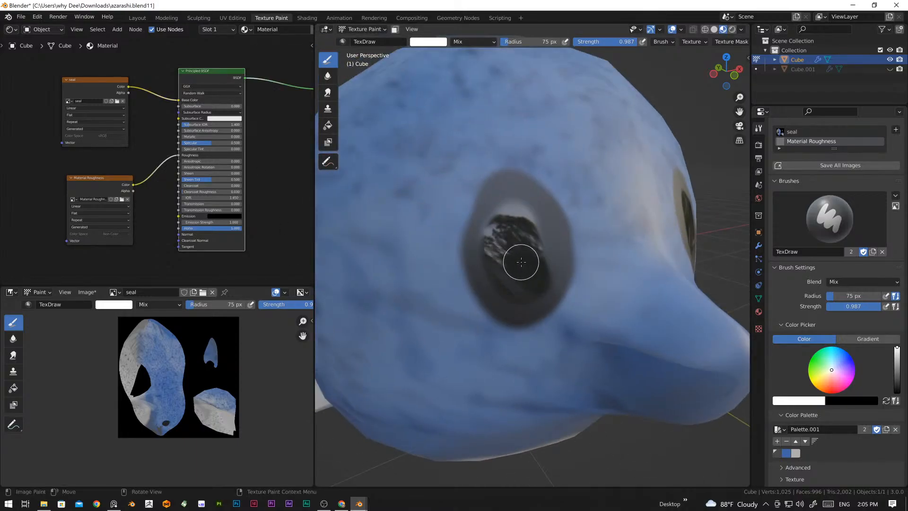
pyautogui.click(522, 216)
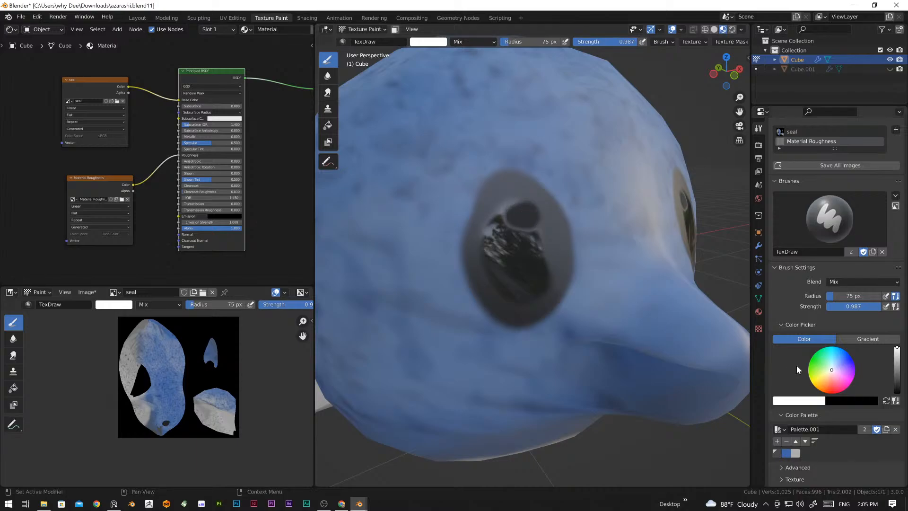
pyautogui.moveTo(523, 243)
pyautogui.mouseDown()
pyautogui.moveTo(520, 270)
pyautogui.moveTo(510, 247)
pyautogui.moveTo(494, 250)
pyautogui.mouseUp()
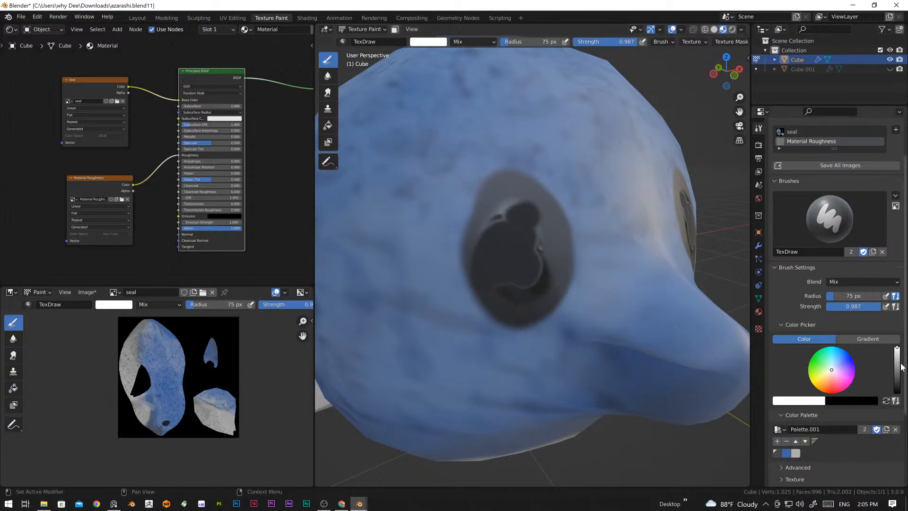
# Step: Set the brush colour to black and paint over the whole eye on the roughness map, out to its edges
pyautogui.moveTo(895, 357); pyautogui.dragTo(897, 392)
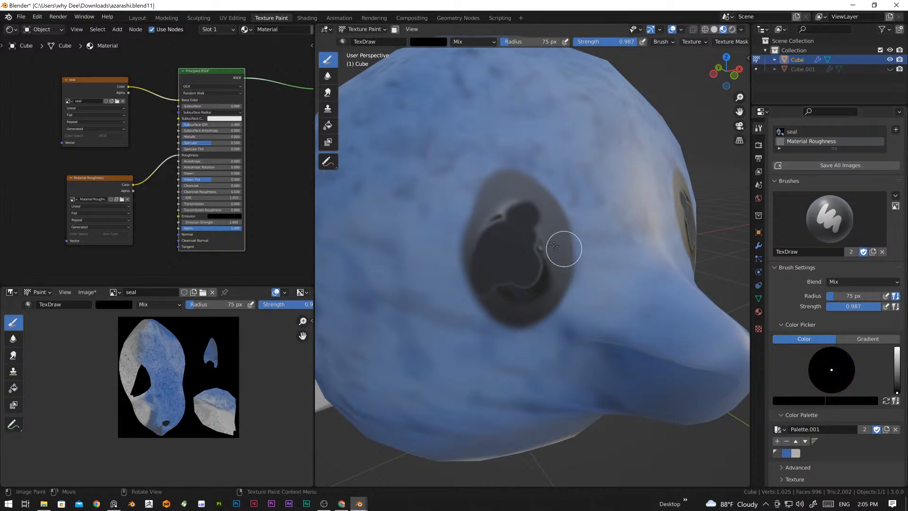
pyautogui.moveTo(532, 258)
pyautogui.mouseDown()
pyautogui.moveTo(520, 198)
pyautogui.moveTo(506, 183)
pyautogui.moveTo(538, 213)
pyautogui.moveTo(547, 264)
pyautogui.moveTo(541, 294)
pyautogui.moveTo(506, 227)
pyautogui.moveTo(531, 274)
pyautogui.moveTo(511, 193)
pyautogui.moveTo(487, 216)
pyautogui.moveTo(480, 241)
pyautogui.moveTo(482, 271)
pyautogui.moveTo(508, 307)
pyautogui.mouseUp()
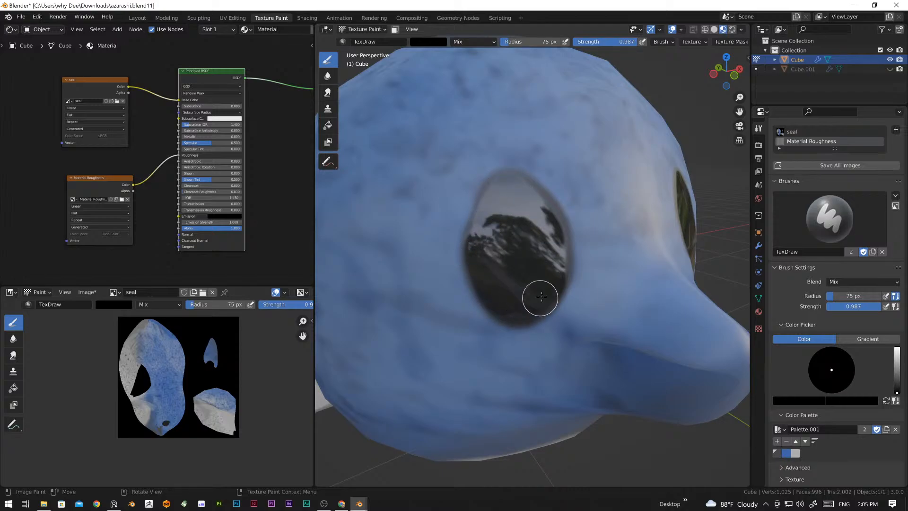
pyautogui.moveTo(553, 217); pyautogui.dragTo(522, 186)
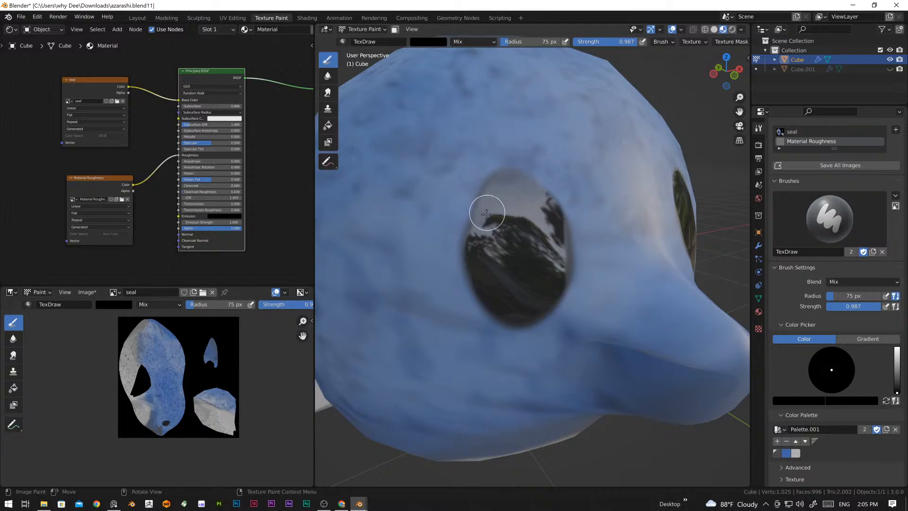
pyautogui.moveTo(555, 225); pyautogui.dragTo(550, 302)
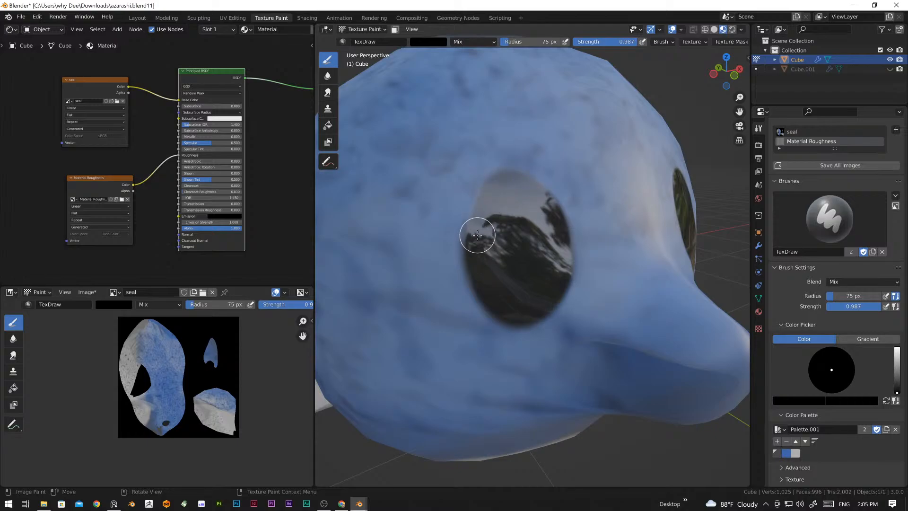
# Step: Examine the reflections on the seal's eyes and the snout from the front and both sides
pyautogui.scroll(-5, 518, 240)
pyautogui.moveTo(587, 308); pyautogui.dragTo(467, 225, button='middle')
pyautogui.scroll(3, 473, 275)
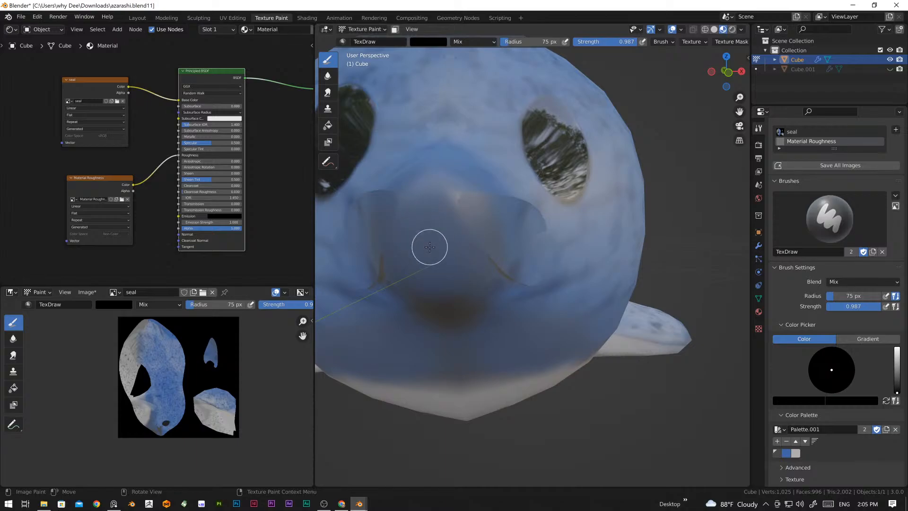
pyautogui.scroll(-3, 473, 251)
pyautogui.moveTo(473, 255); pyautogui.dragTo(495, 233, button='middle')
pyautogui.scroll(2, 528, 329)
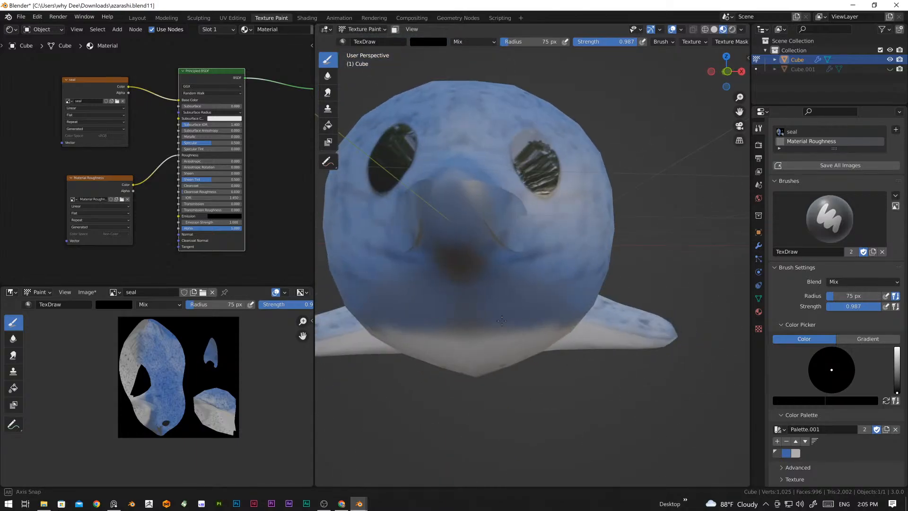
pyautogui.moveTo(522, 311)
pyautogui.mouseDown(button='middle')
pyautogui.moveTo(425, 312)
pyautogui.moveTo(535, 318)
pyautogui.mouseUp(button='middle')
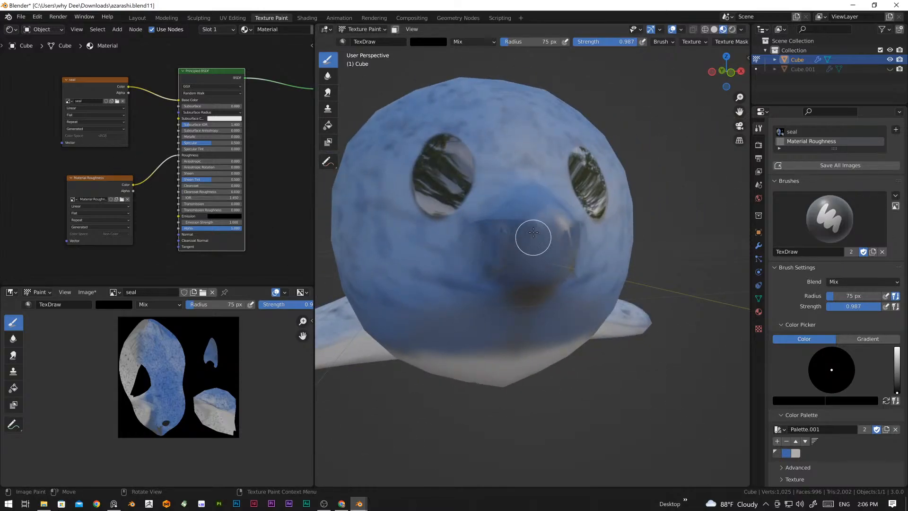
pyautogui.moveTo(591, 279); pyautogui.dragTo(613, 287, button='middle')
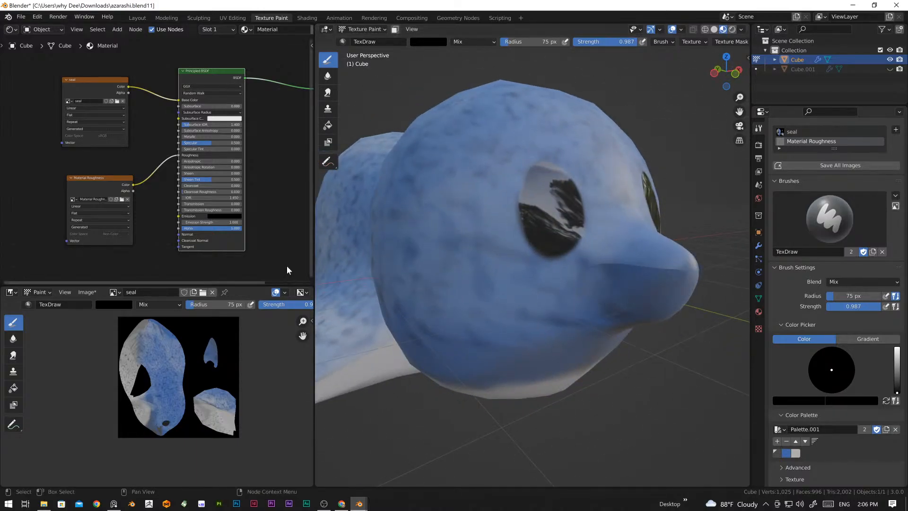
pyautogui.moveTo(614, 293); pyautogui.dragTo(600, 286, button='middle')
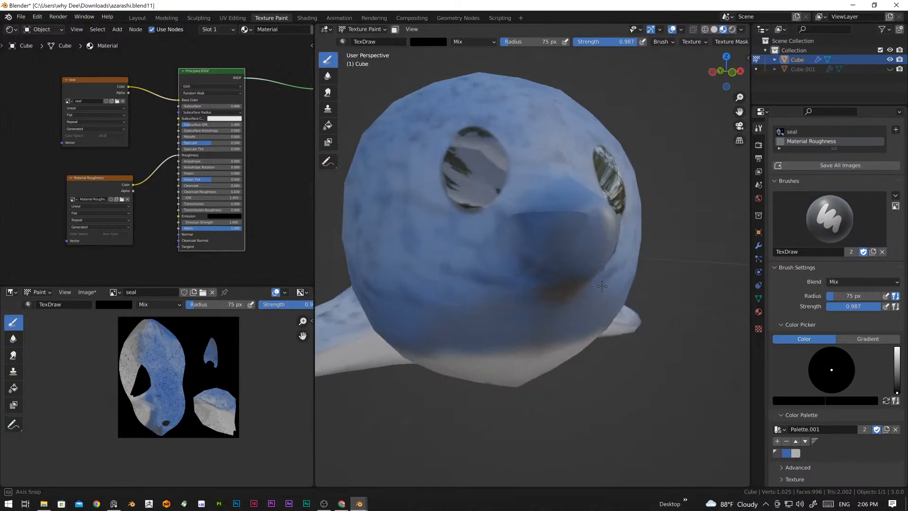
# Step: Switch painting to the seal image with a dark grey brush colour and try a stroke on the tip of the snout
pyautogui.click(83, 80)
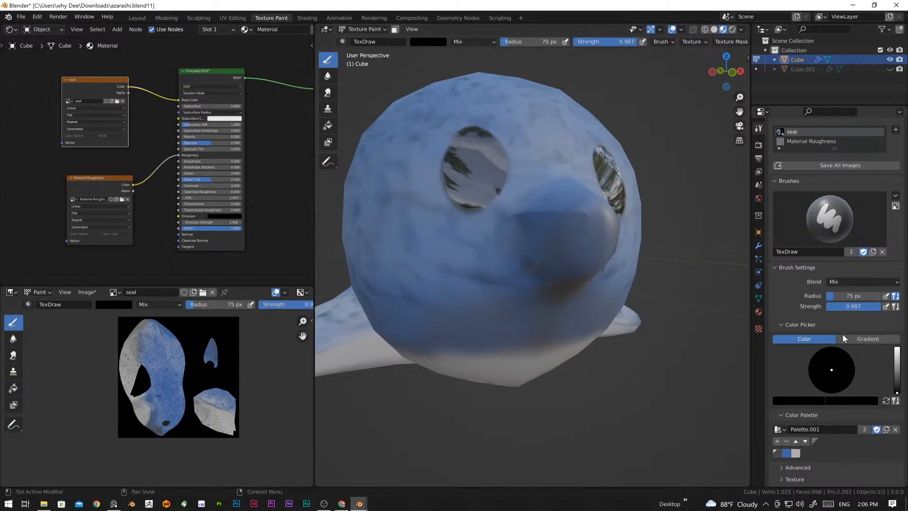
pyautogui.click(777, 454)
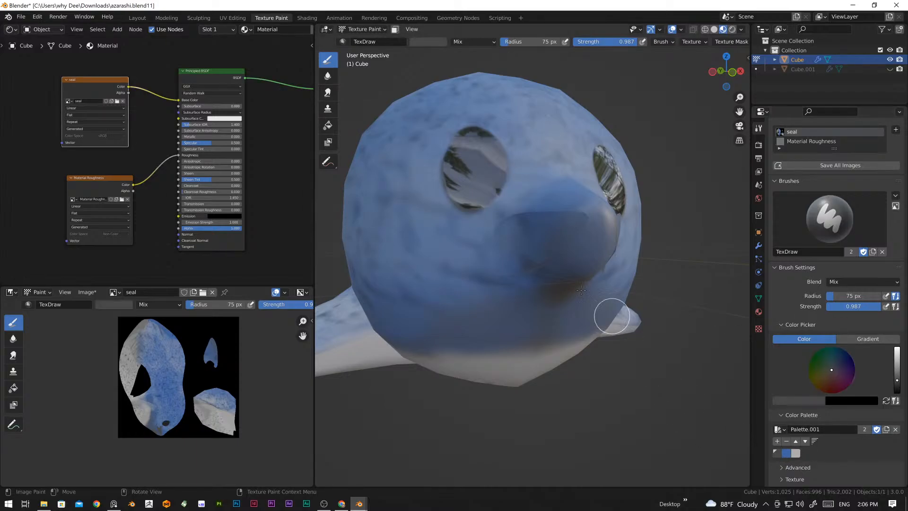
pyautogui.moveTo(595, 241); pyautogui.dragTo(591, 258, button='middle')
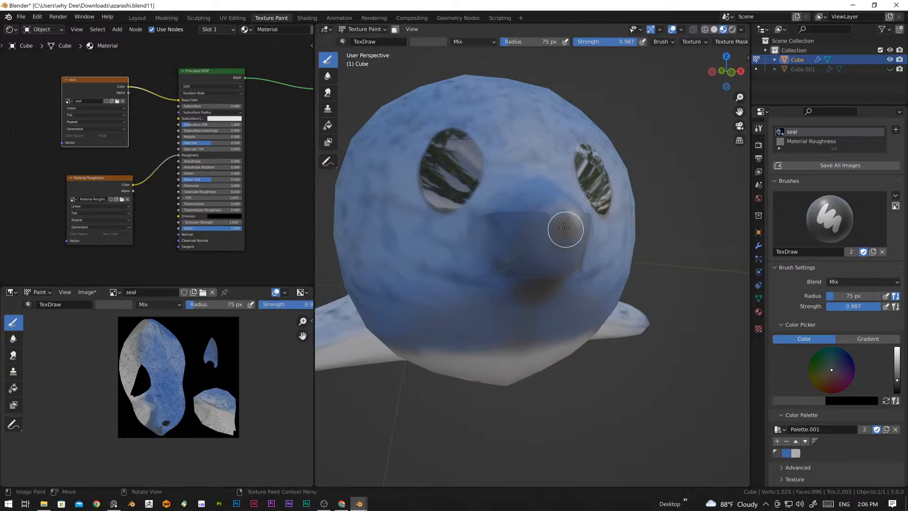
pyautogui.moveTo(547, 227); pyautogui.dragTo(540, 227, button='middle')
pyautogui.scroll(2, 540, 227)
pyautogui.moveTo(498, 180); pyautogui.dragTo(517, 207)
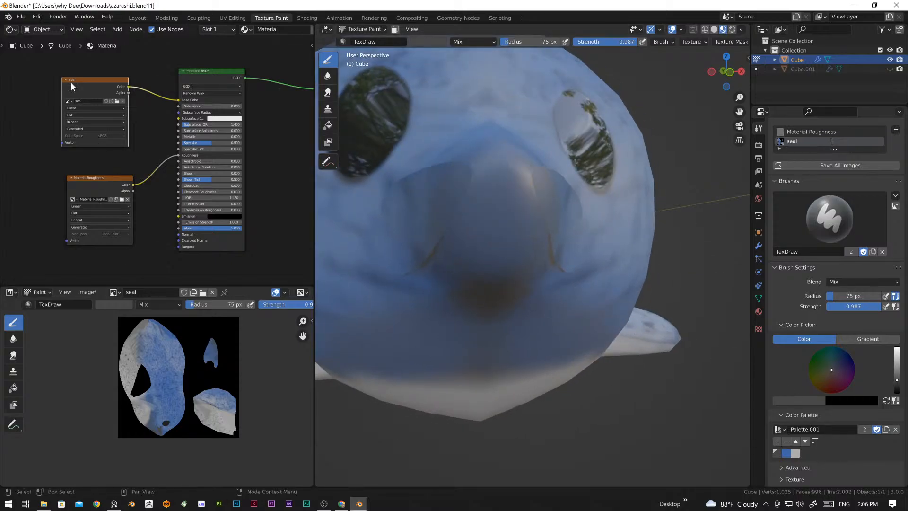
# Step: Try dark grey strokes on the snout in the Material Roughness image and undo the last stroke
pyautogui.click(96, 178)
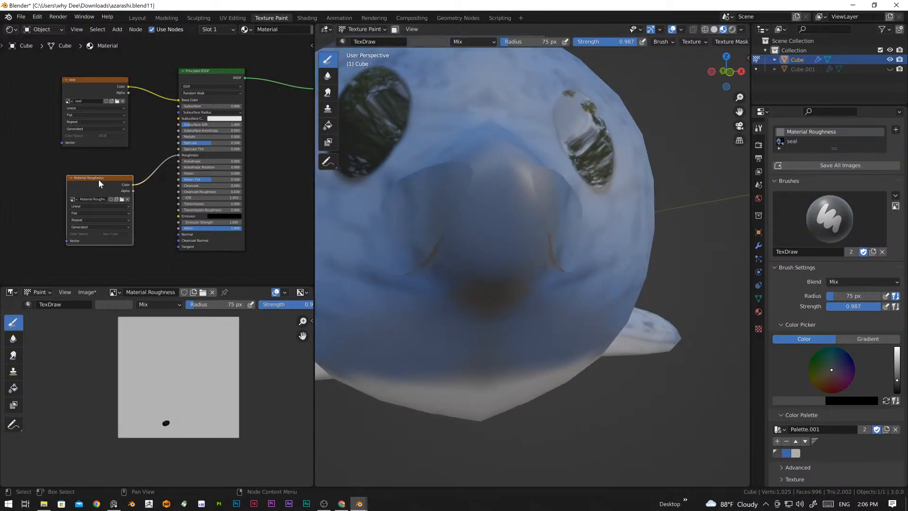
pyautogui.moveTo(528, 196); pyautogui.dragTo(534, 214)
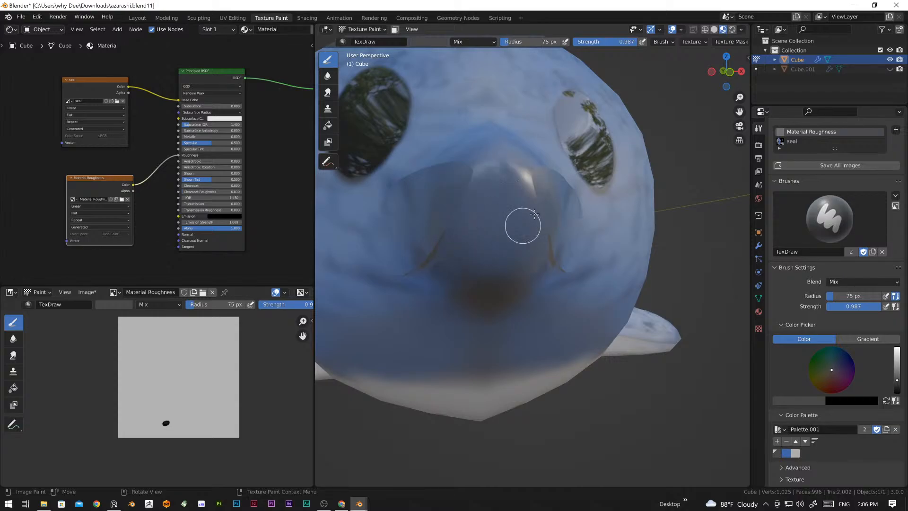
pyautogui.moveTo(496, 178)
pyautogui.mouseDown()
pyautogui.moveTo(462, 210)
pyautogui.moveTo(511, 224)
pyautogui.mouseUp()
pyautogui.hotkey('ctrl', 'z')
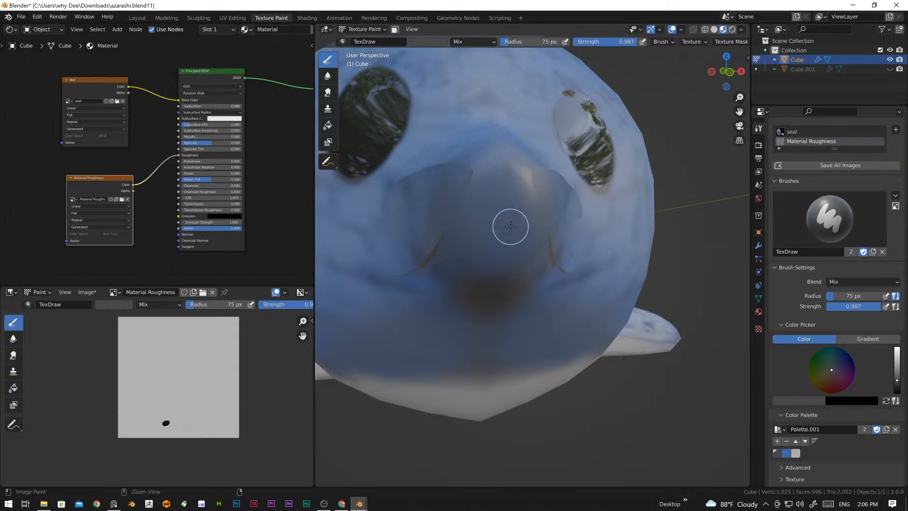
# Step: Select the seal image, darken the brush colour to near black, and paint a rounded nose on the tip of the snout
pyautogui.click(95, 86)
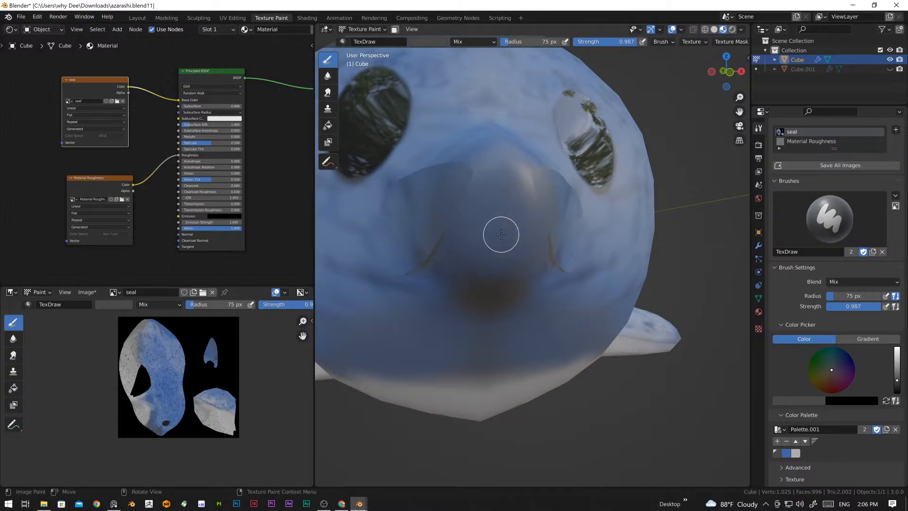
pyautogui.moveTo(515, 229); pyautogui.dragTo(510, 234, button='middle')
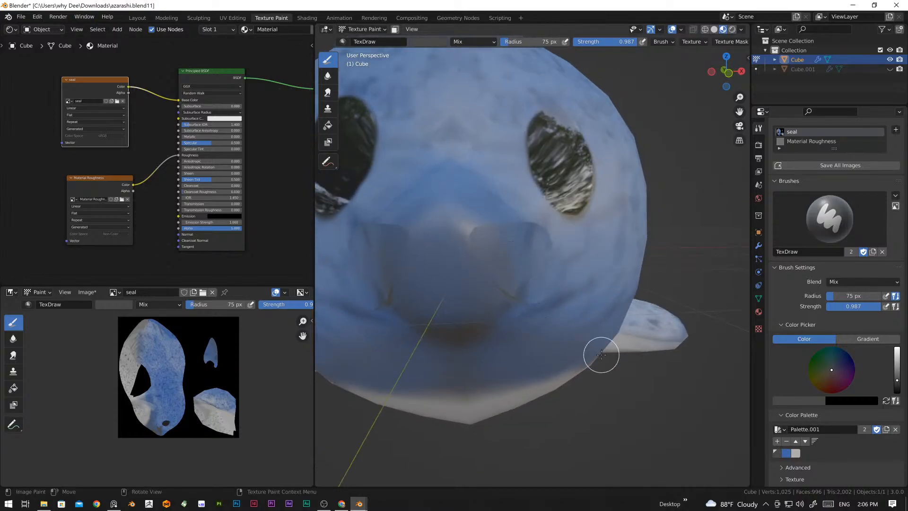
pyautogui.moveTo(897, 378); pyautogui.dragTo(897, 386)
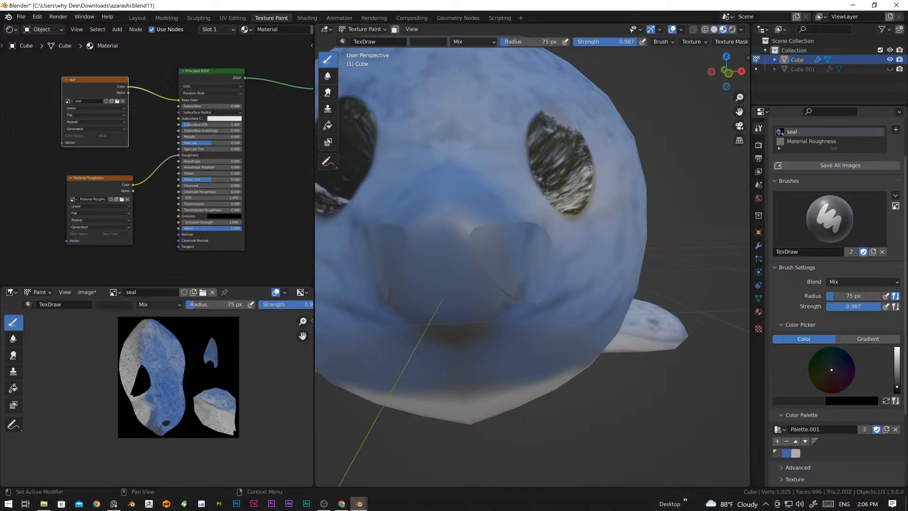
pyautogui.moveTo(433, 235)
pyautogui.mouseDown()
pyautogui.moveTo(429, 227)
pyautogui.moveTo(473, 240)
pyautogui.moveTo(464, 276)
pyautogui.moveTo(431, 253)
pyautogui.moveTo(426, 264)
pyautogui.moveTo(446, 297)
pyautogui.mouseUp()
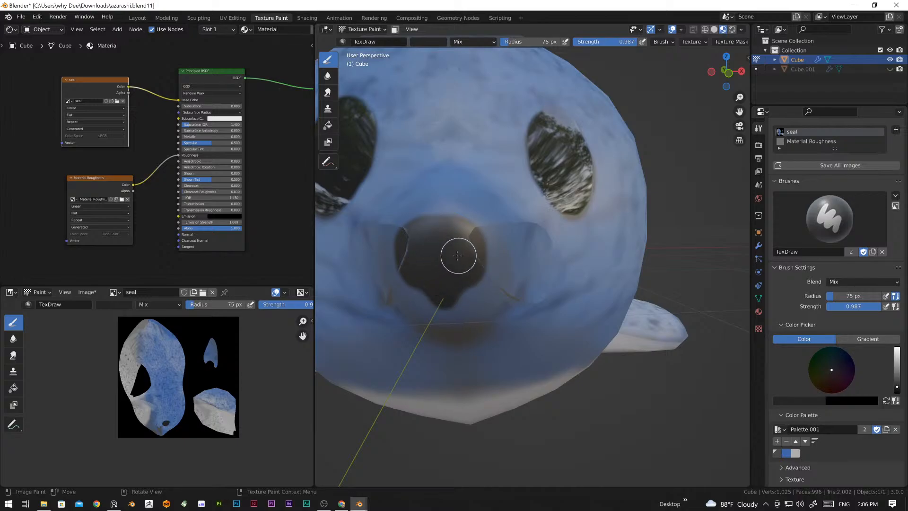
# Step: Reduce the brush radius to 21 px and paint a thin curved mouth line beneath the nose
pyautogui.moveTo(459, 285); pyautogui.dragTo(427, 252, button='middle')
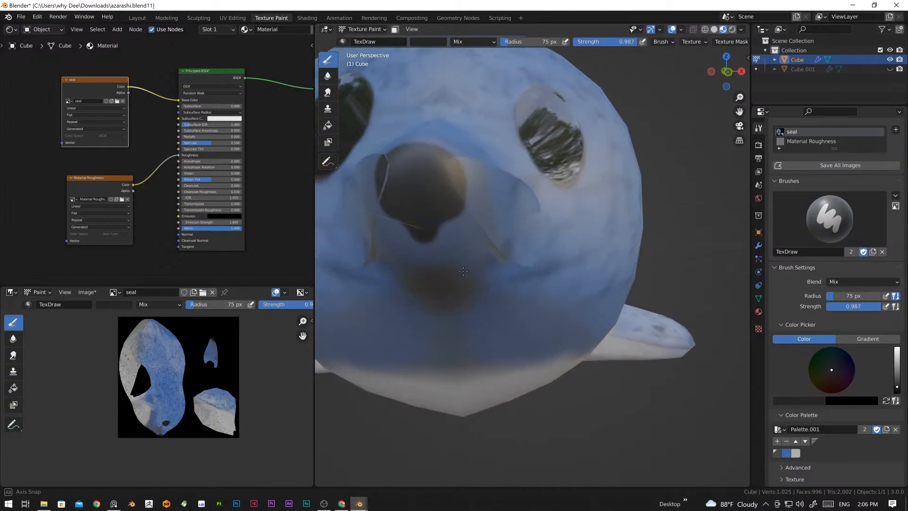
pyautogui.press('f')
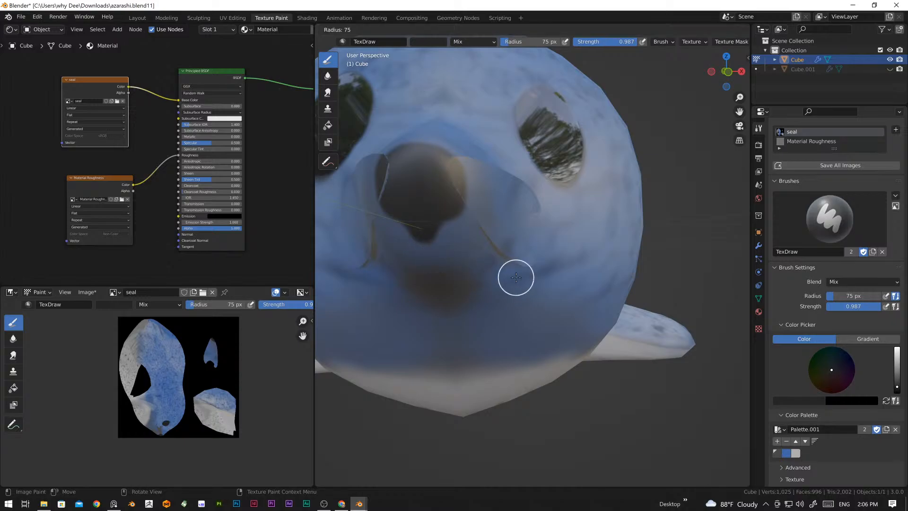
pyautogui.click(503, 274)
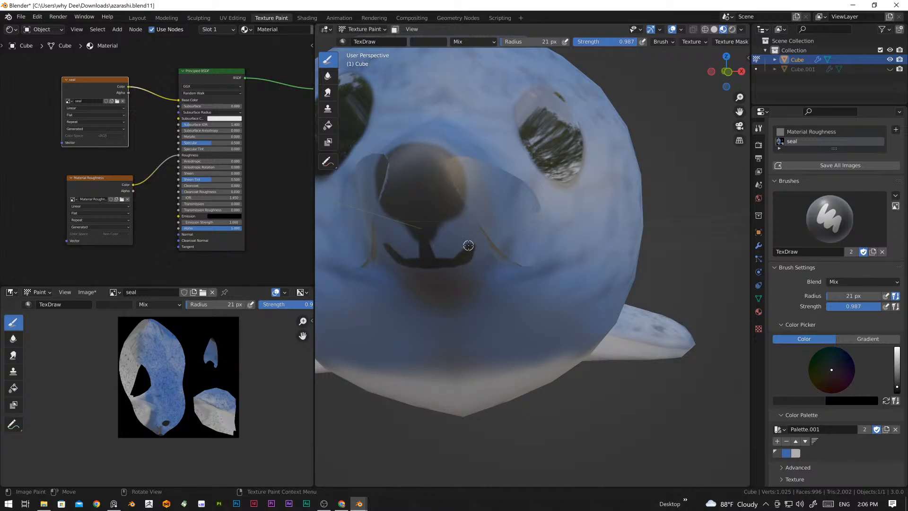
# Step: Lighten the brush colour to a mid grey and paint a thin stroke along the side of the snout
pyautogui.scroll(-6, 468, 245)
pyautogui.moveTo(513, 260); pyautogui.dragTo(503, 290, button='middle')
pyautogui.scroll(4, 534, 283)
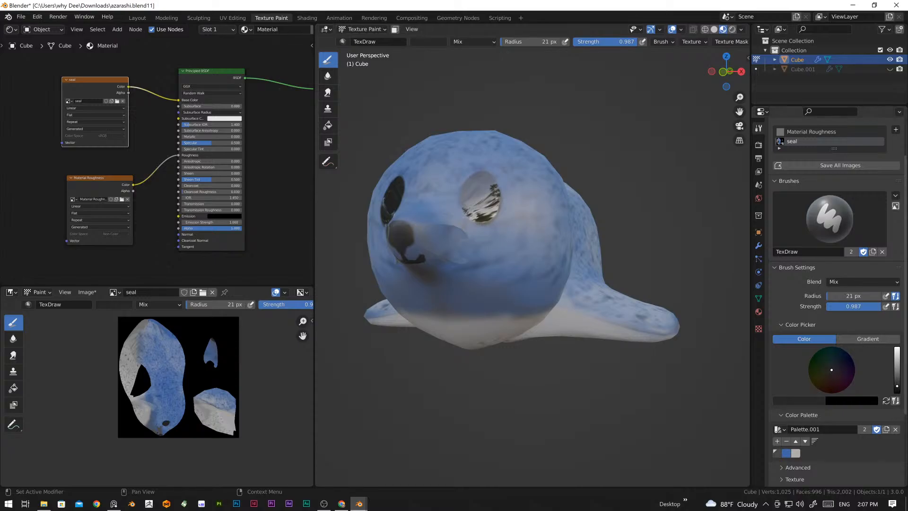
pyautogui.moveTo(897, 385); pyautogui.dragTo(896, 375)
pyautogui.scroll(5, 469, 279)
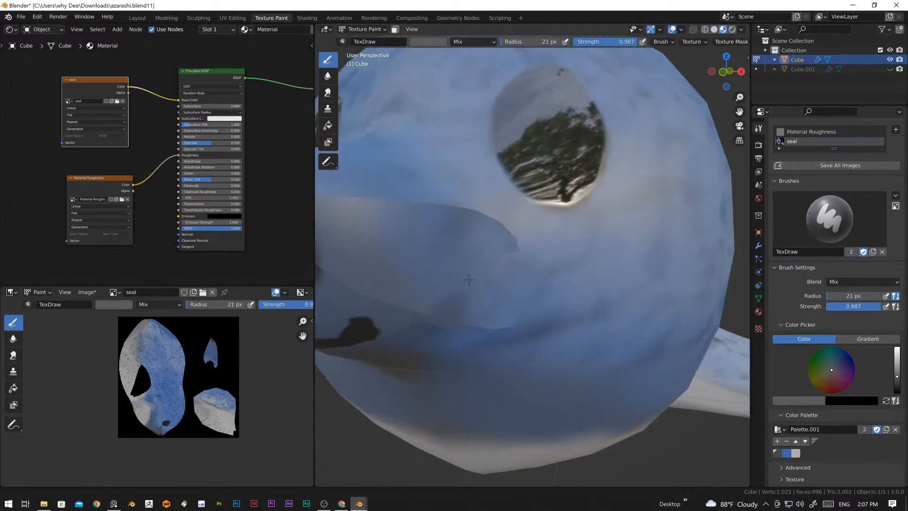
pyautogui.moveTo(469, 280); pyautogui.dragTo(390, 247, button='middle')
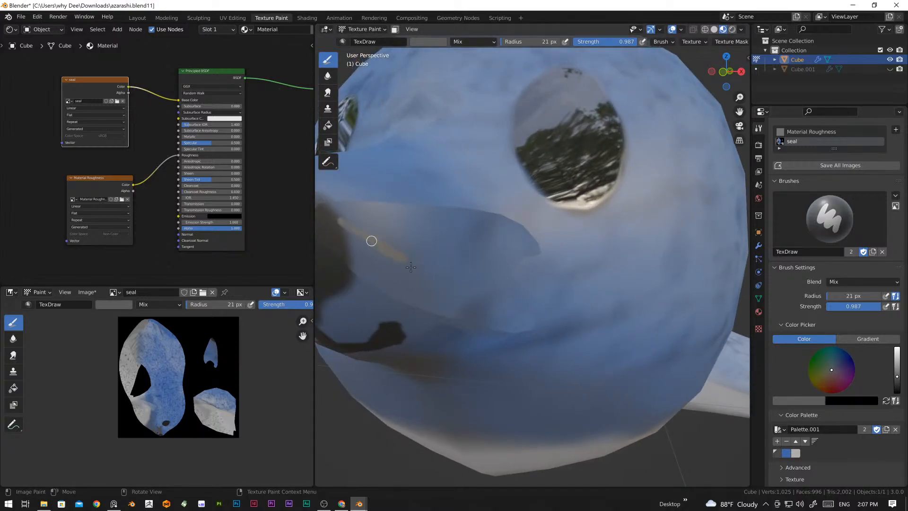
# Step: Enlarge the brush radius to 96 px, darken the colour to near black, and paint a broad stroke along the side of the snout
pyautogui.press('f')
pyautogui.click(458, 277)
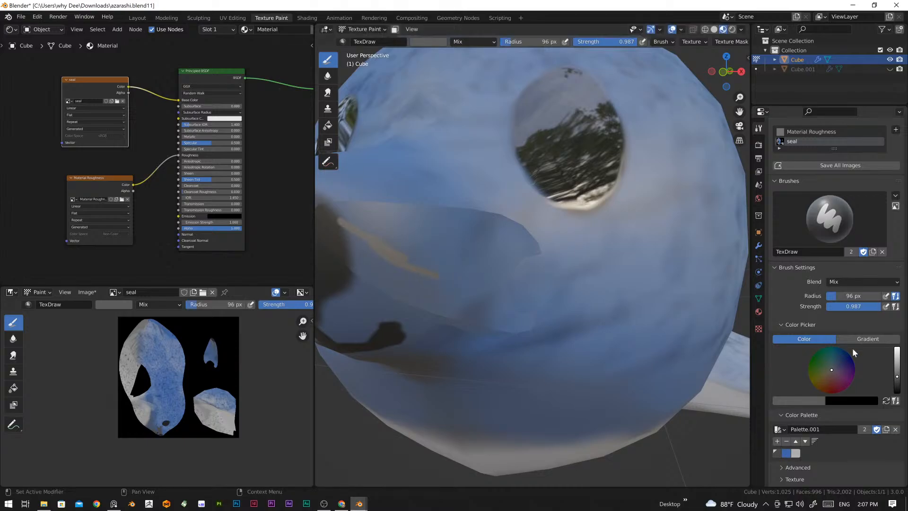
pyautogui.moveTo(897, 377); pyautogui.dragTo(897, 385)
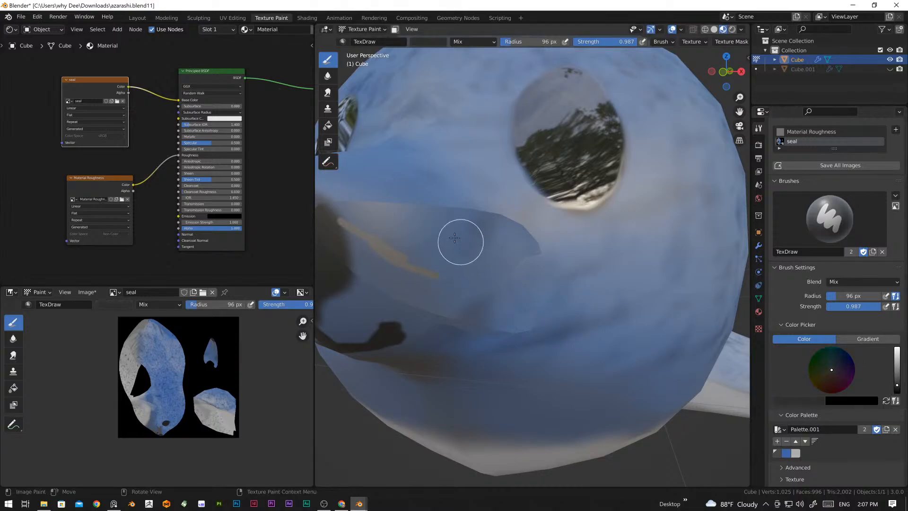
pyautogui.moveTo(400, 237)
pyautogui.mouseDown()
pyautogui.moveTo(460, 266)
pyautogui.moveTo(440, 273)
pyautogui.moveTo(409, 263)
pyautogui.moveTo(351, 227)
pyautogui.moveTo(379, 257)
pyautogui.moveTo(476, 291)
pyautogui.mouseUp()
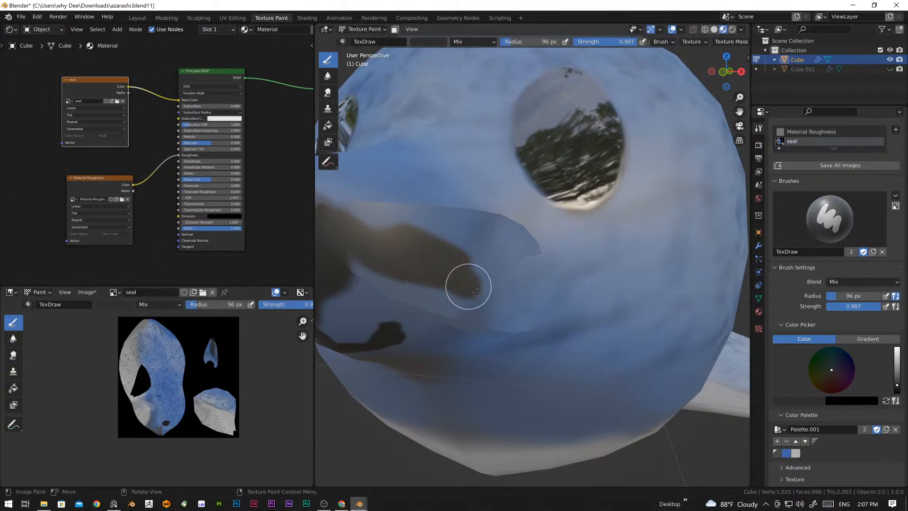
# Step: Pick the dark grey palette colour and try covering the whole side of the snout with it
pyautogui.click(777, 453)
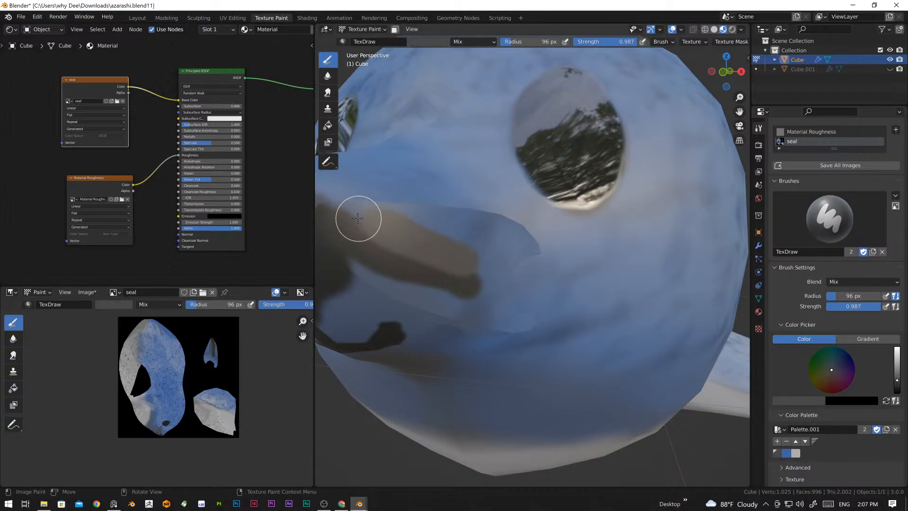
pyautogui.moveTo(358, 218)
pyautogui.mouseDown()
pyautogui.moveTo(334, 213)
pyautogui.moveTo(513, 237)
pyautogui.moveTo(522, 245)
pyautogui.moveTo(495, 274)
pyautogui.moveTo(519, 326)
pyautogui.moveTo(430, 306)
pyautogui.moveTo(456, 280)
pyautogui.moveTo(476, 276)
pyautogui.mouseUp()
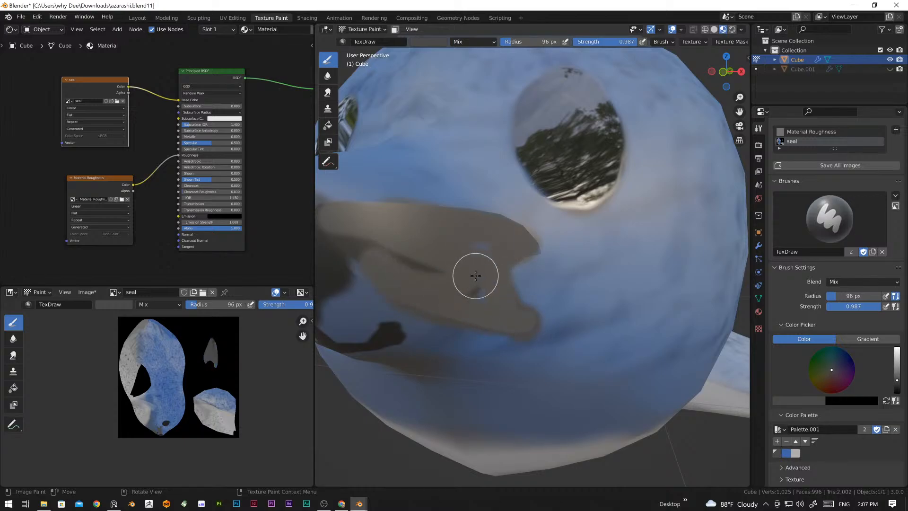
pyautogui.scroll(-4, 475, 276)
pyautogui.moveTo(476, 276); pyautogui.dragTo(494, 287, button='middle')
pyautogui.scroll(2, 553, 318)
pyautogui.moveTo(566, 327)
pyautogui.mouseDown(button='middle')
pyautogui.moveTo(539, 309)
pyautogui.moveTo(525, 317)
pyautogui.mouseUp(button='middle')
pyautogui.scroll(2, 525, 317)
pyautogui.moveTo(518, 264); pyautogui.dragTo(564, 288, button='middle')
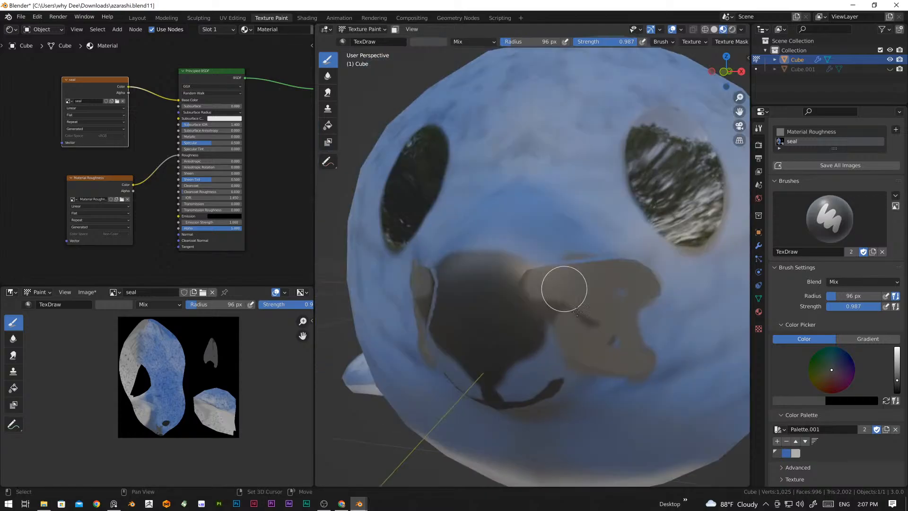
pyautogui.moveTo(612, 349)
pyautogui.mouseDown(button='middle')
pyautogui.moveTo(558, 321)
pyautogui.moveTo(587, 337)
pyautogui.moveTo(567, 331)
pyautogui.moveTo(581, 358)
pyautogui.mouseUp(button='middle')
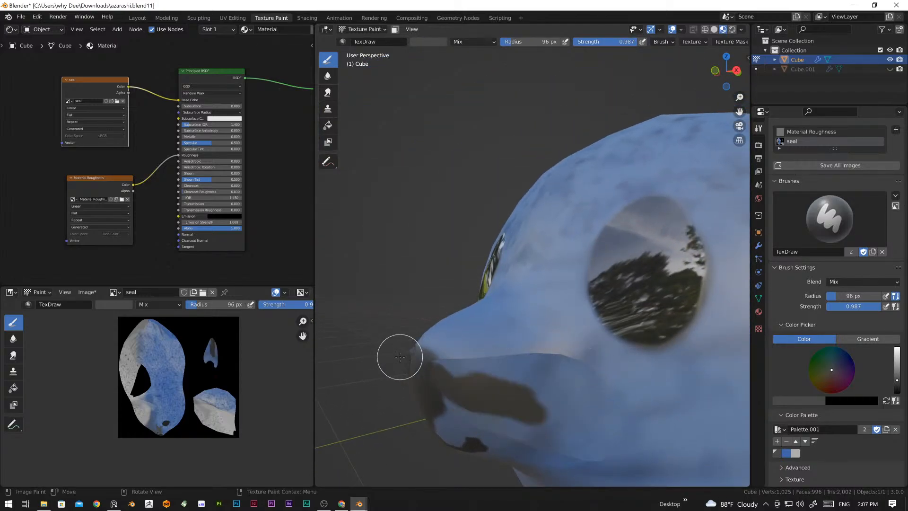
# Step: Enlarge the image editor and paint the small snout UV island of the seal image solid dark grey
pyautogui.scroll(5, 217, 364)
pyautogui.moveTo(217, 364); pyautogui.dragTo(210, 380, button='middle')
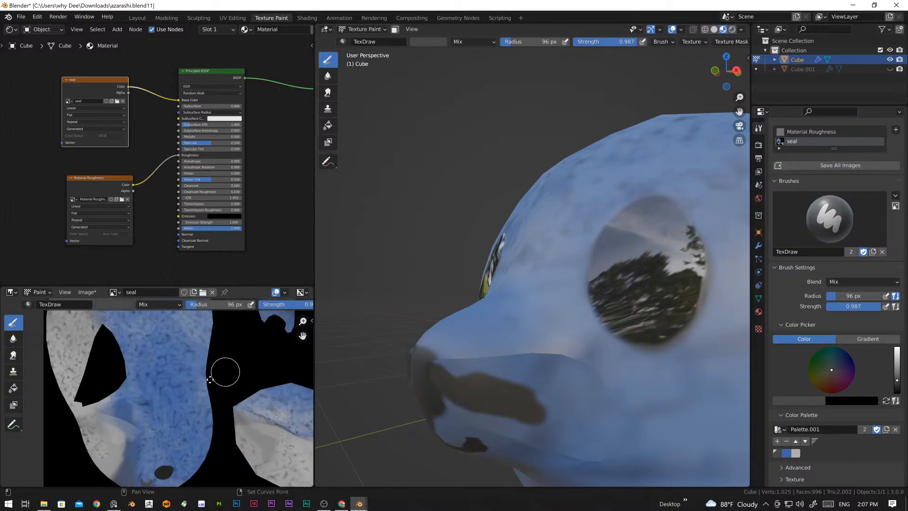
pyautogui.scroll(5, 231, 371)
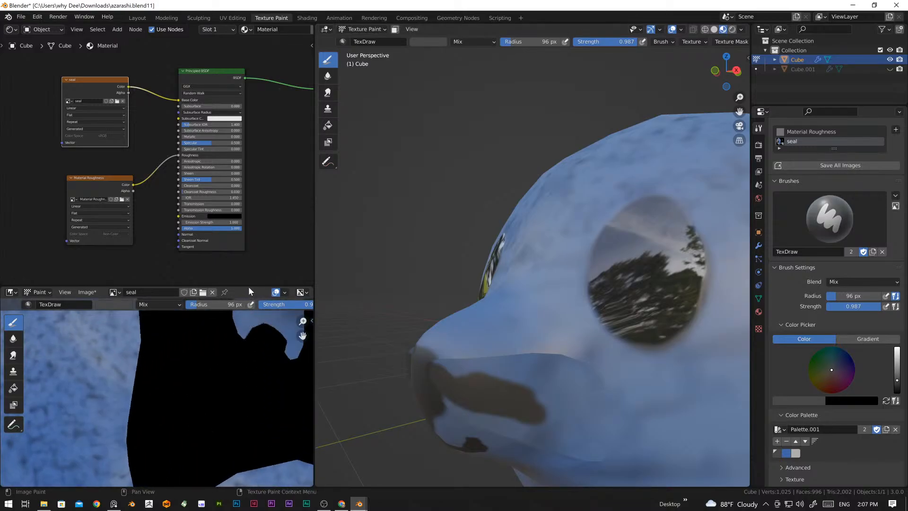
pyautogui.moveTo(251, 285); pyautogui.dragTo(249, 166)
pyautogui.moveTo(245, 284); pyautogui.dragTo(171, 380, button='middle')
pyautogui.scroll(3, 193, 374)
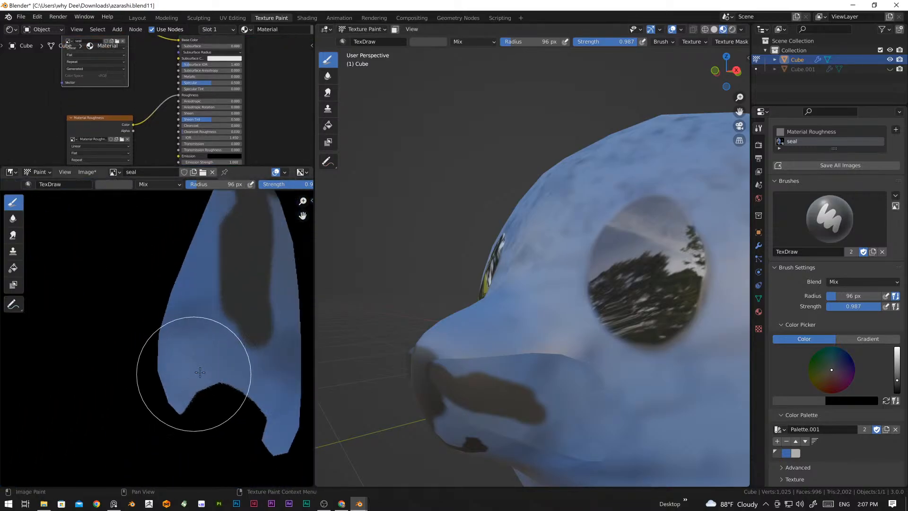
pyautogui.moveTo(231, 325); pyautogui.dragTo(205, 342, button='middle')
pyautogui.scroll(-3, 211, 319)
pyautogui.moveTo(193, 284)
pyautogui.mouseDown()
pyautogui.moveTo(179, 288)
pyautogui.moveTo(199, 270)
pyautogui.moveTo(201, 391)
pyautogui.moveTo(203, 320)
pyautogui.moveTo(156, 362)
pyautogui.moveTo(176, 357)
pyautogui.moveTo(166, 364)
pyautogui.moveTo(170, 336)
pyautogui.mouseUp()
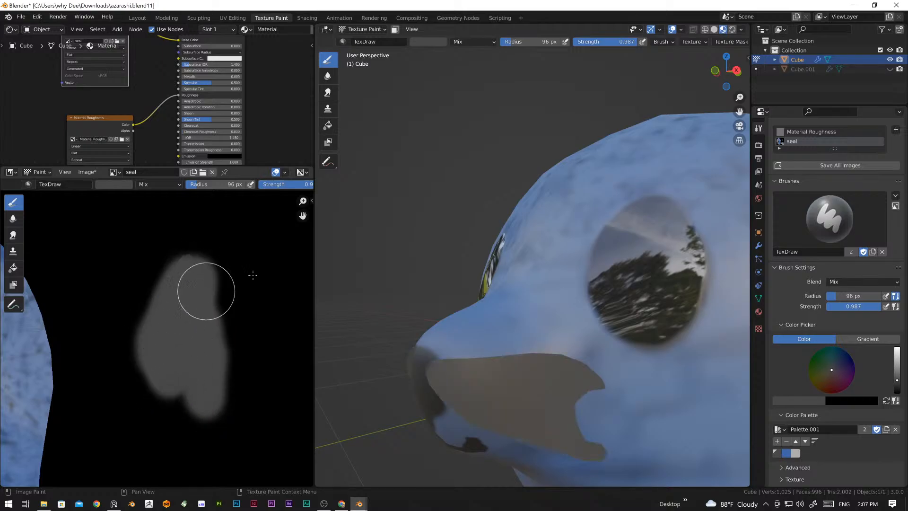
pyautogui.moveTo(495, 371); pyautogui.dragTo(468, 374, button='middle')
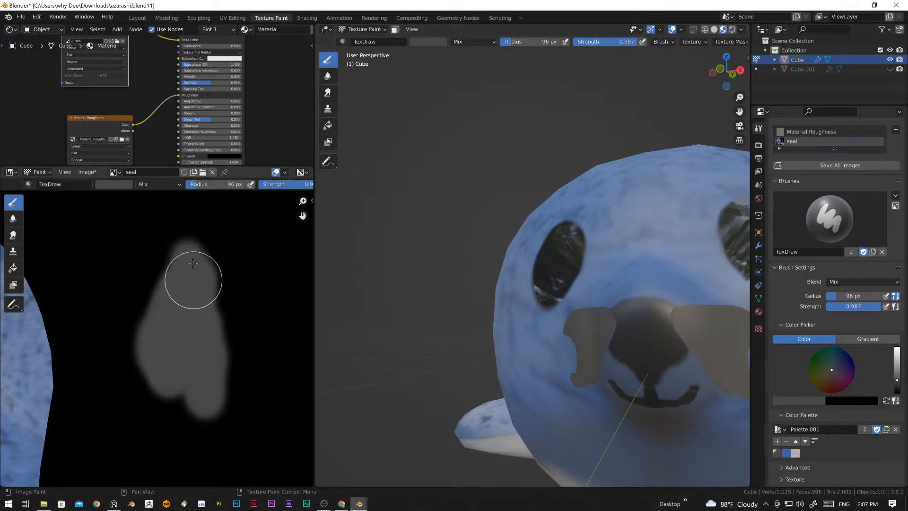
# Step: Try a dark grey stroke along the edge of the large body island in the seal image and undo it
pyautogui.scroll(-3, 169, 344)
pyautogui.scroll(-2, 223, 300)
pyautogui.moveTo(222, 299); pyautogui.dragTo(283, 310, button='middle')
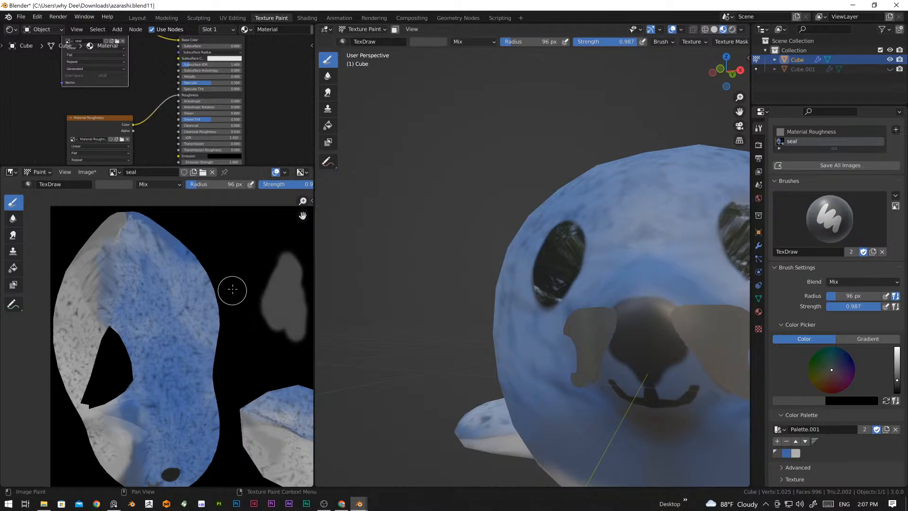
pyautogui.moveTo(232, 290)
pyautogui.mouseDown()
pyautogui.moveTo(222, 336)
pyautogui.moveTo(239, 280)
pyautogui.moveTo(229, 285)
pyautogui.moveTo(210, 359)
pyautogui.mouseUp()
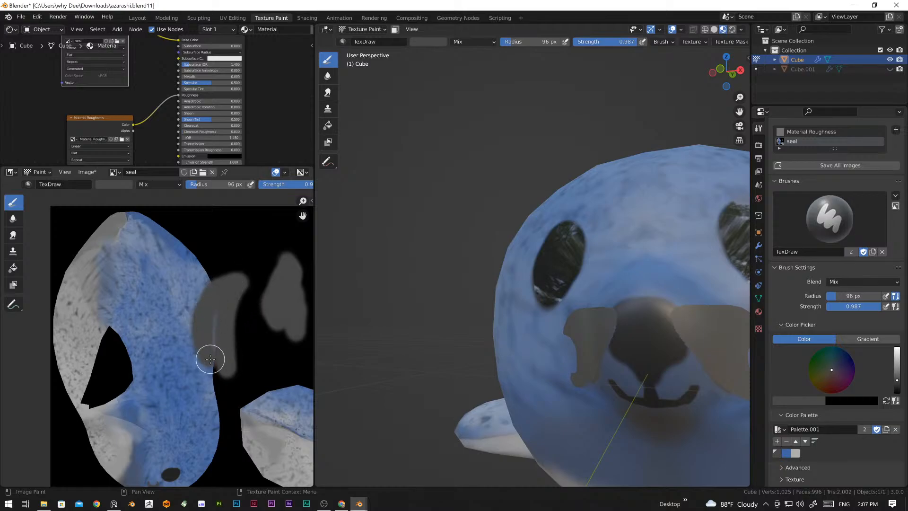
pyautogui.moveTo(476, 367)
pyautogui.mouseDown(button='middle')
pyautogui.moveTo(444, 366)
pyautogui.moveTo(648, 352)
pyautogui.moveTo(652, 333)
pyautogui.moveTo(652, 391)
pyautogui.mouseUp(button='middle')
pyautogui.hotkey('ctrl', 'z')
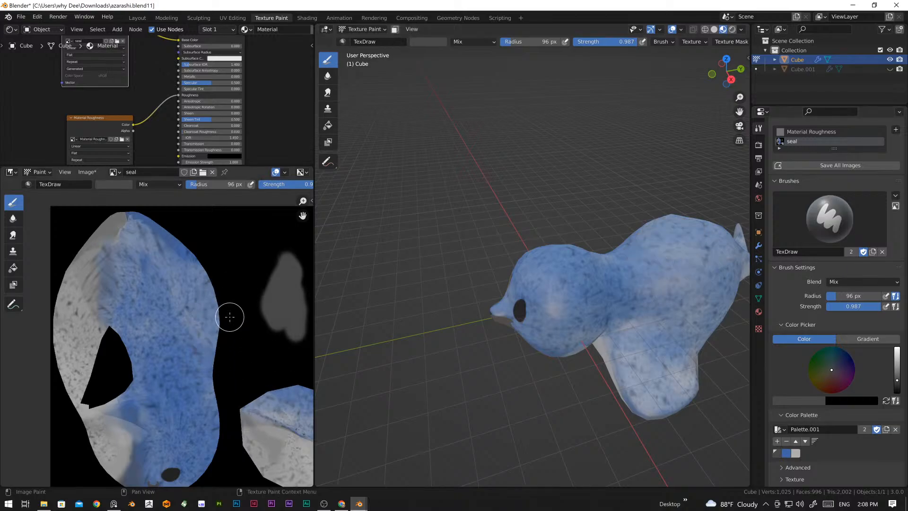
# Step: Examine the grey snout island in the seal image and the matching patches on the seal's face
pyautogui.scroll(4, 230, 317)
pyautogui.keyDown('shift'); pyautogui.moveTo(196, 364); pyautogui.dragTo(124, 327, button='middle'); pyautogui.keyUp('shift')
pyautogui.scroll(-3, 233, 336)
pyautogui.keyDown('shift'); pyautogui.moveTo(232, 335); pyautogui.dragTo(179, 361, button='middle'); pyautogui.keyUp('shift')
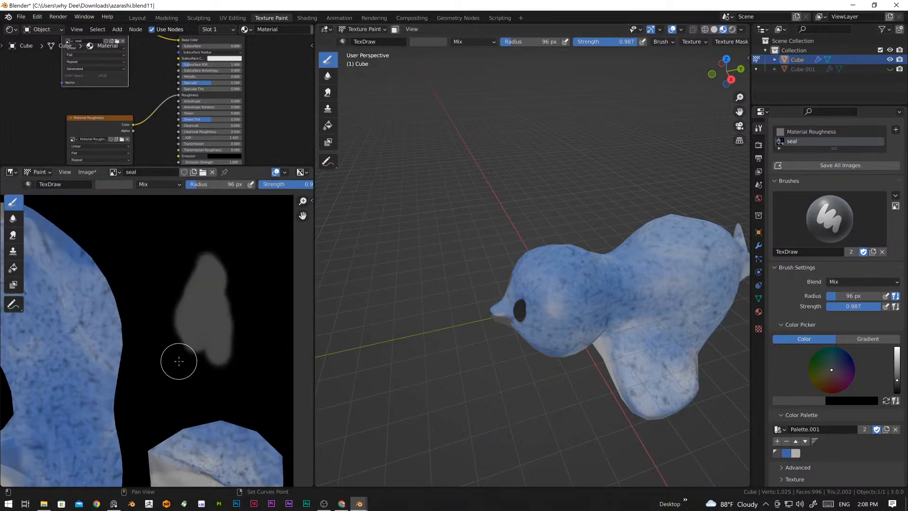
pyautogui.scroll(3, 227, 368)
pyautogui.moveTo(251, 364); pyautogui.dragTo(168, 368, button='middle')
pyautogui.scroll(-2, 170, 364)
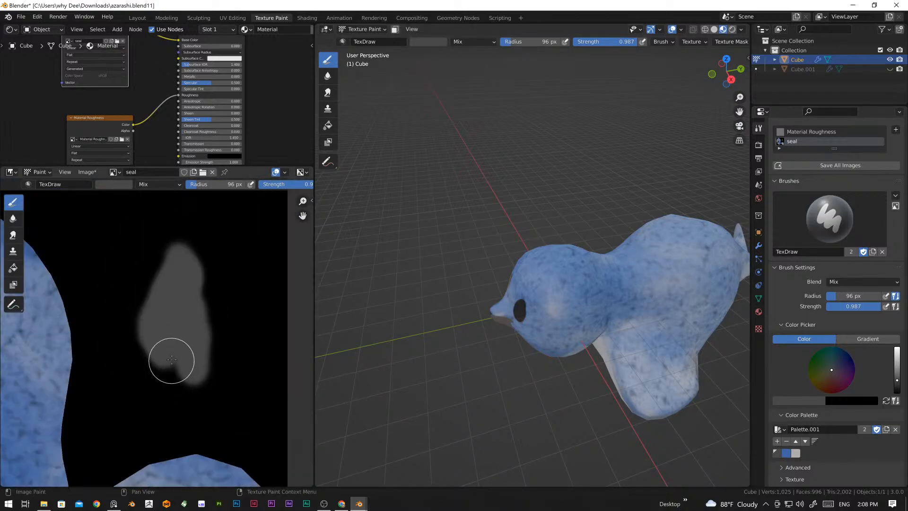
pyautogui.moveTo(172, 359)
pyautogui.mouseDown()
pyautogui.moveTo(158, 340)
pyautogui.moveTo(185, 308)
pyautogui.moveTo(180, 265)
pyautogui.moveTo(187, 335)
pyautogui.mouseUp()
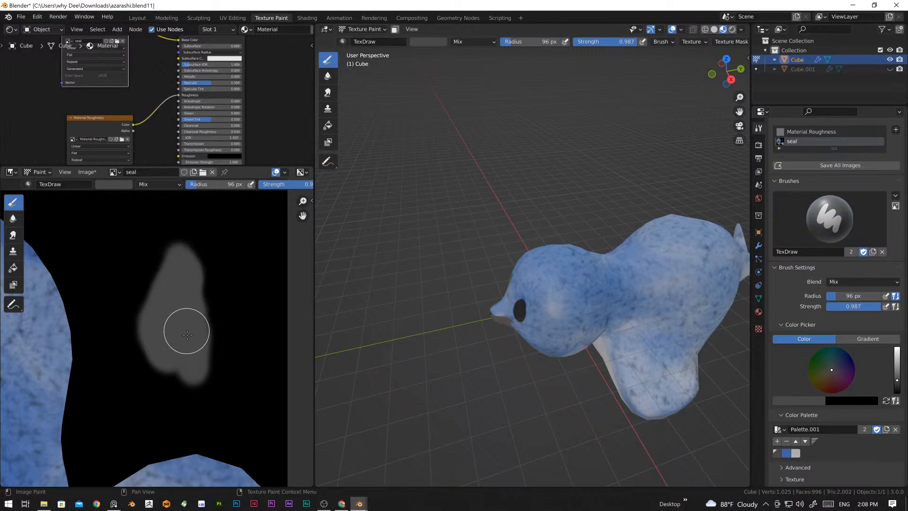
pyautogui.scroll(3, 509, 366)
pyautogui.moveTo(509, 366); pyautogui.dragTo(604, 364, button='middle')
pyautogui.scroll(2, 669, 355)
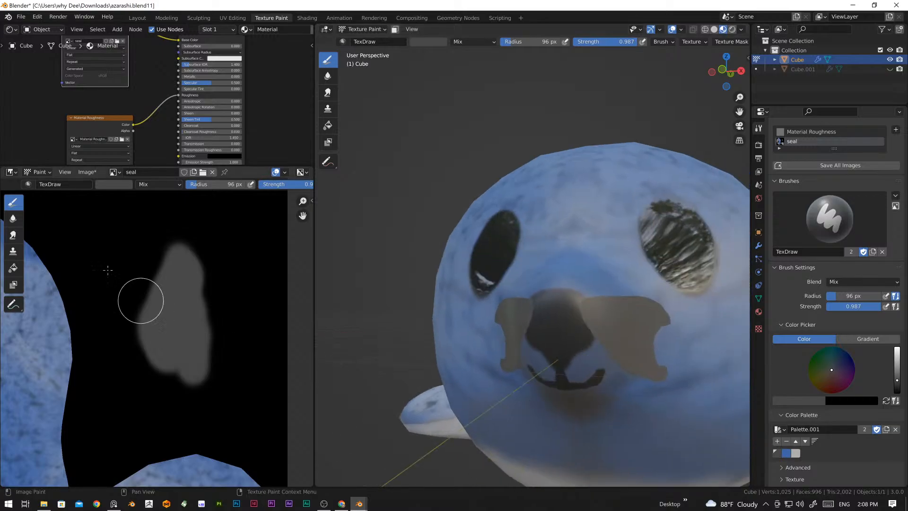
# Step: Make Material Roughness the painted image, reduce the brush radius to 45 px, and paint dark grey over the nose
pyautogui.click(107, 125)
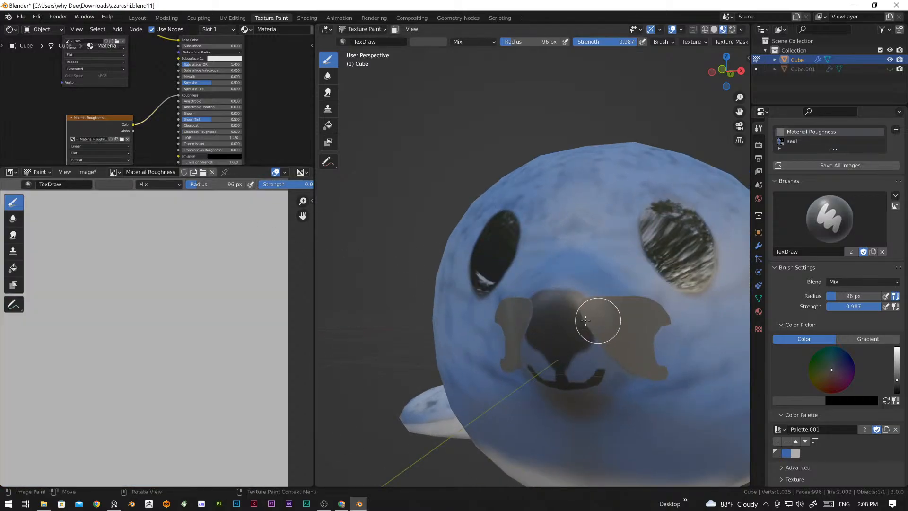
pyautogui.scroll(2, 557, 329)
pyautogui.scroll(-2, 576, 350)
pyautogui.moveTo(578, 350); pyautogui.dragTo(549, 347, button='middle')
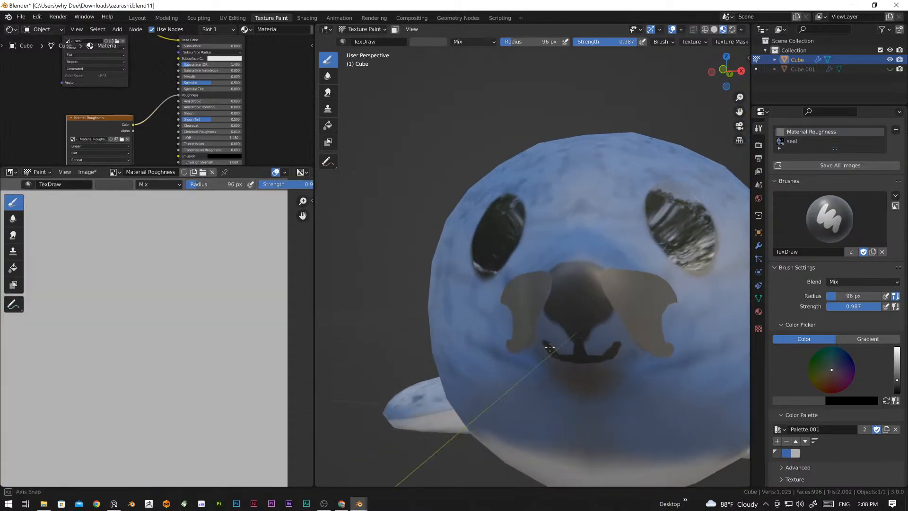
pyautogui.press('f')
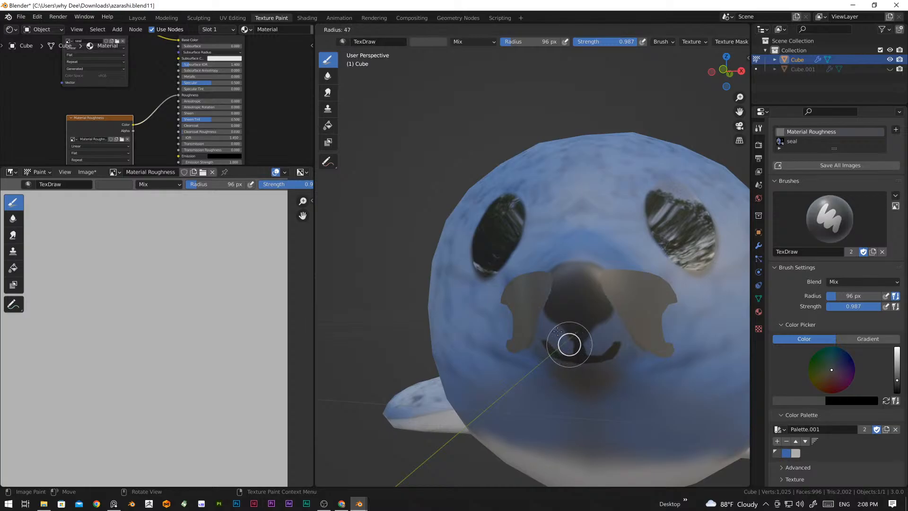
pyautogui.click(558, 331)
pyautogui.scroll(-4, 150, 330)
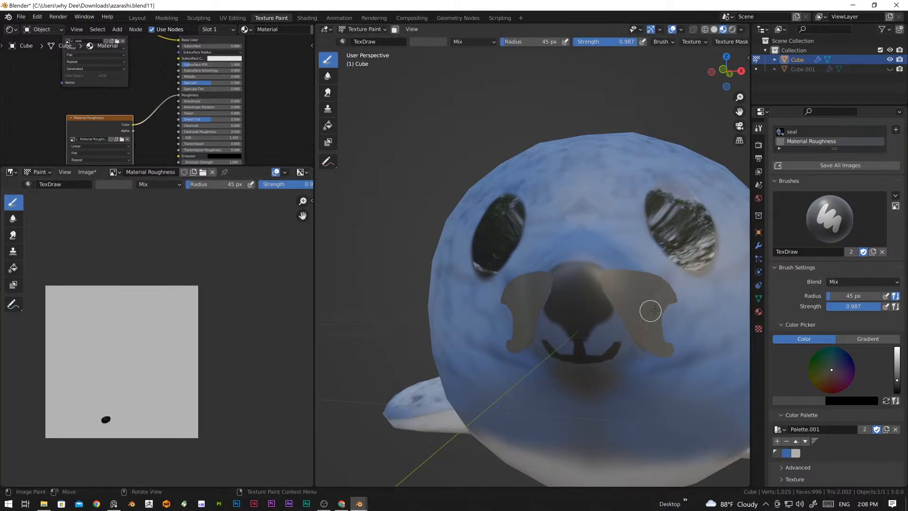
pyautogui.moveTo(650, 311); pyautogui.dragTo(586, 304, button='middle')
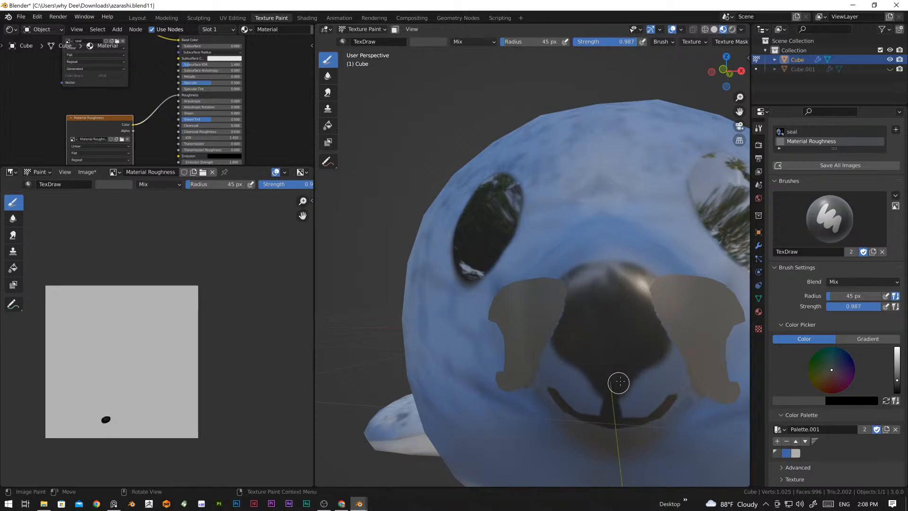
pyautogui.scroll(-5, 616, 350)
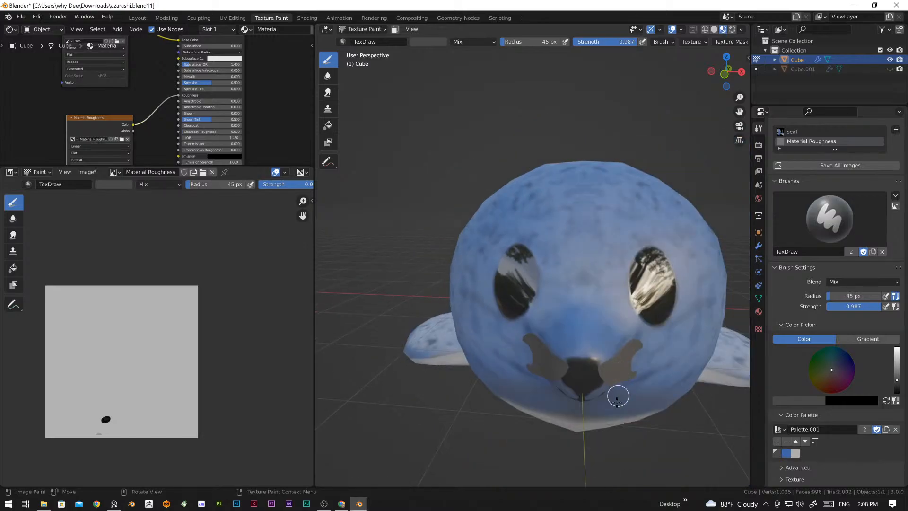
# Step: Try painting the nose pure black in the Material Roughness image and undo the stroke
pyautogui.moveTo(896, 381); pyautogui.dragTo(896, 392)
pyautogui.scroll(6, 618, 396)
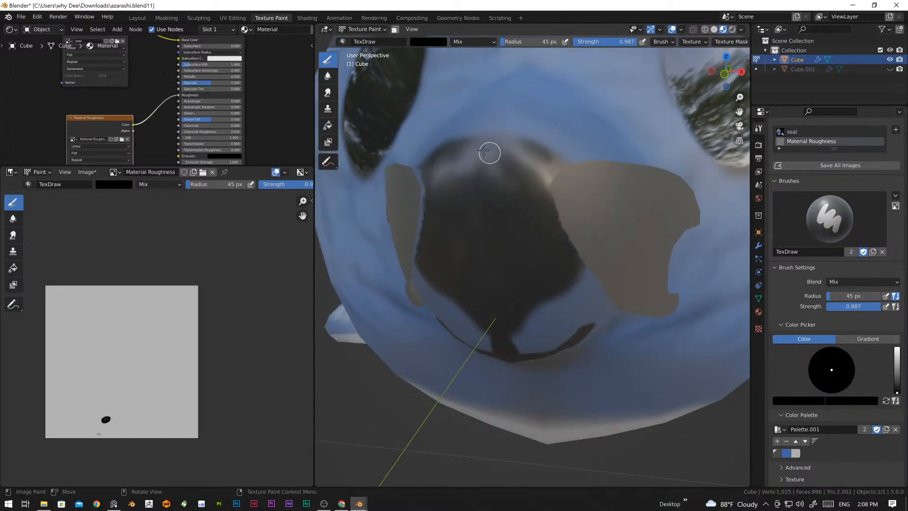
pyautogui.moveTo(490, 152)
pyautogui.mouseDown()
pyautogui.moveTo(444, 151)
pyautogui.moveTo(484, 150)
pyautogui.mouseUp()
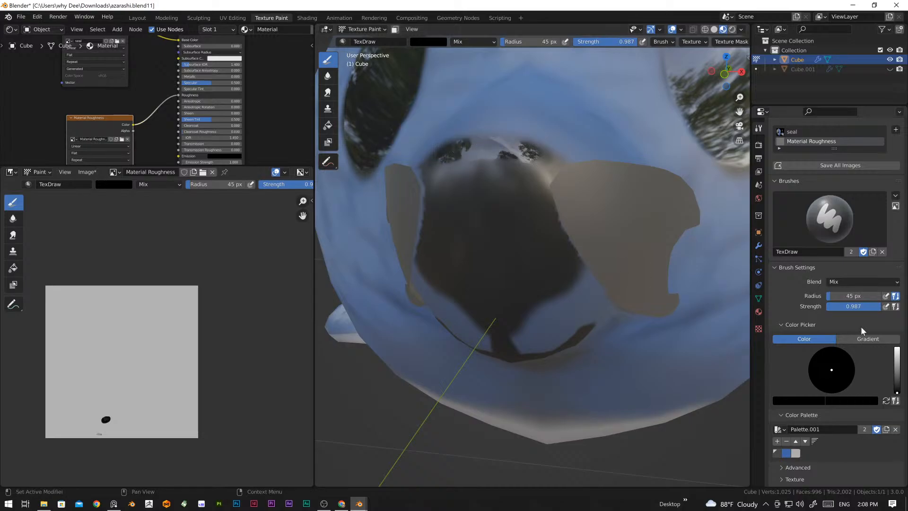
pyautogui.hotkey('ctrl', 'z')
# Step: Lighten the brush colour to a very dark grey and paint the nose with it in the Material Roughness image
pyautogui.moveTo(897, 393); pyautogui.dragTo(897, 385)
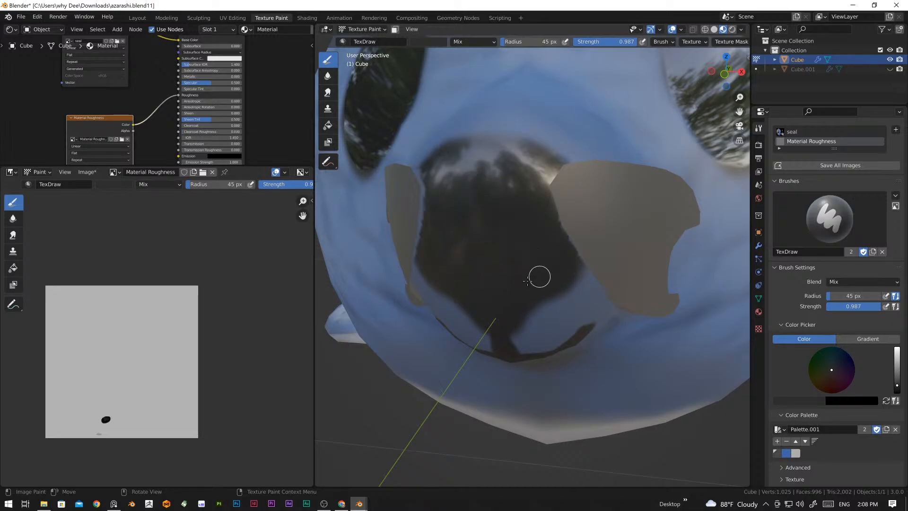
pyautogui.scroll(-6, 533, 232)
pyautogui.moveTo(533, 231); pyautogui.dragTo(576, 291, button='middle')
pyautogui.scroll(2, 582, 262)
pyautogui.scroll(-5, 544, 264)
pyautogui.scroll(2, 546, 275)
pyautogui.scroll(3, 543, 305)
pyautogui.scroll(-1, 576, 291)
pyautogui.scroll(-1, 577, 291)
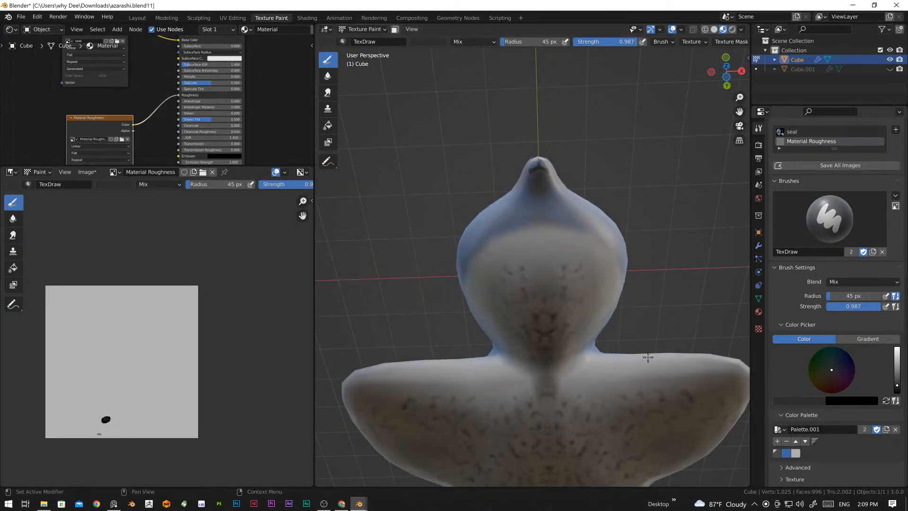
# Step: Enlarge the brush radius to 145 px and paint the underside of the seal's head and throat in the Material Roughness image
pyautogui.press('f')
pyautogui.click(553, 326)
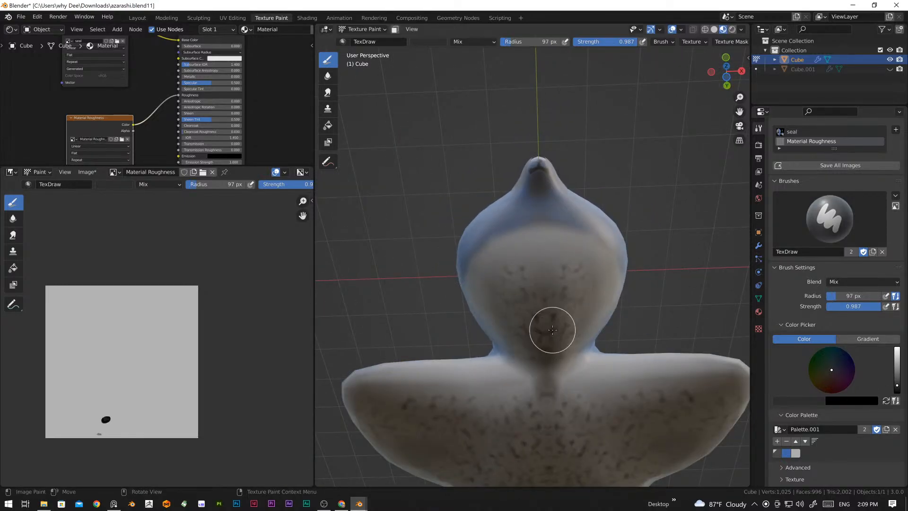
pyautogui.moveTo(553, 326)
pyautogui.mouseDown(button='middle')
pyautogui.moveTo(553, 315)
pyautogui.moveTo(446, 260)
pyautogui.moveTo(516, 298)
pyautogui.mouseUp(button='middle')
pyautogui.press('f')
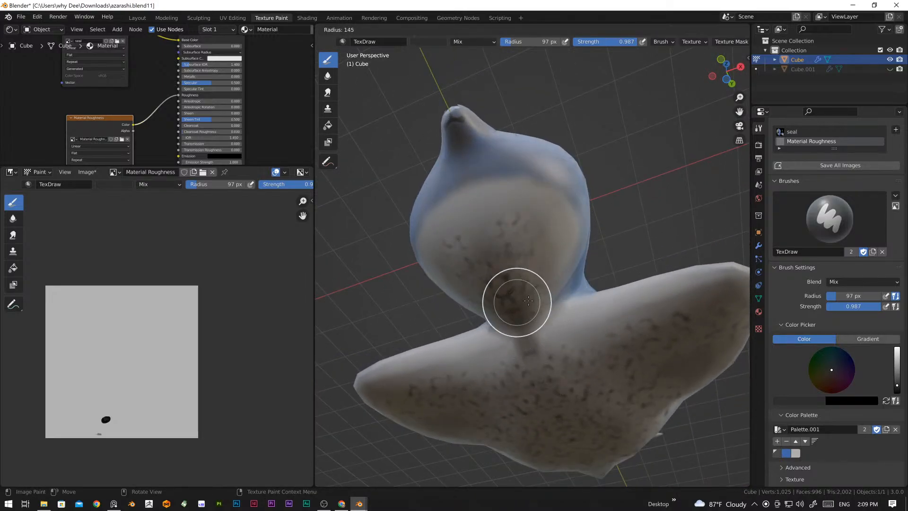
pyautogui.click(528, 300)
pyautogui.moveTo(476, 271); pyautogui.dragTo(523, 191, button='middle')
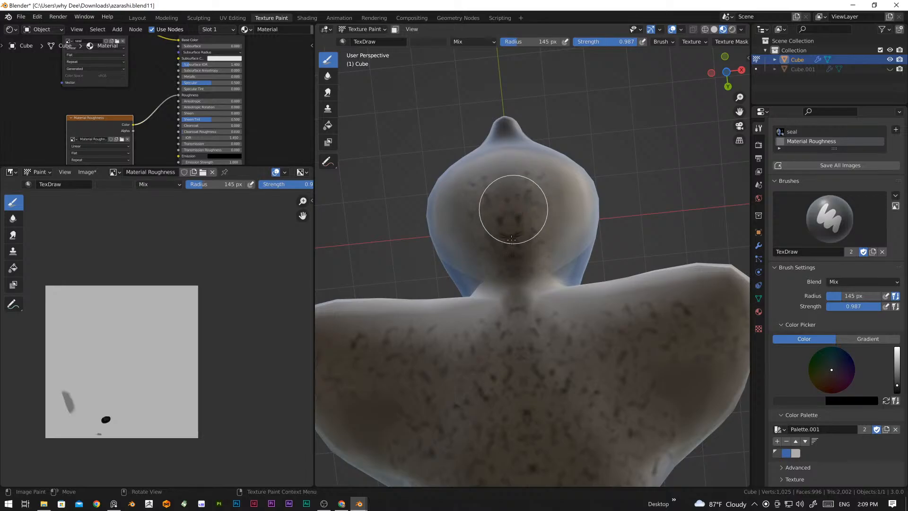
pyautogui.moveTo(511, 237)
pyautogui.mouseDown(button='middle')
pyautogui.moveTo(547, 220)
pyautogui.moveTo(506, 239)
pyautogui.moveTo(522, 278)
pyautogui.mouseUp(button='middle')
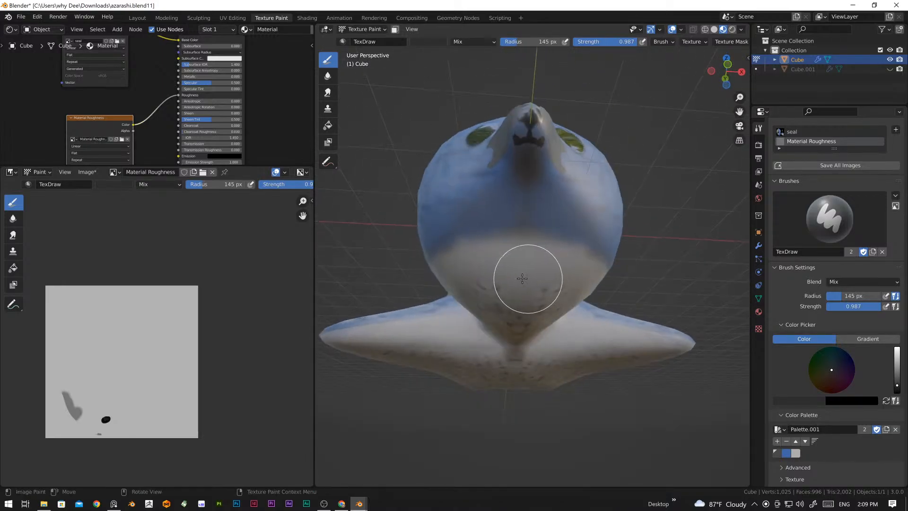
pyautogui.moveTo(538, 322); pyautogui.dragTo(523, 275, button='middle')
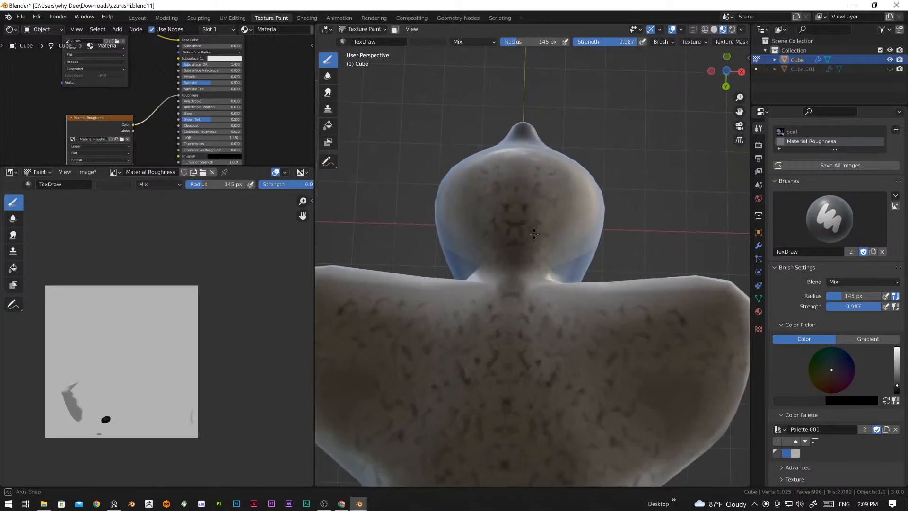
pyautogui.moveTo(550, 195); pyautogui.dragTo(567, 239)
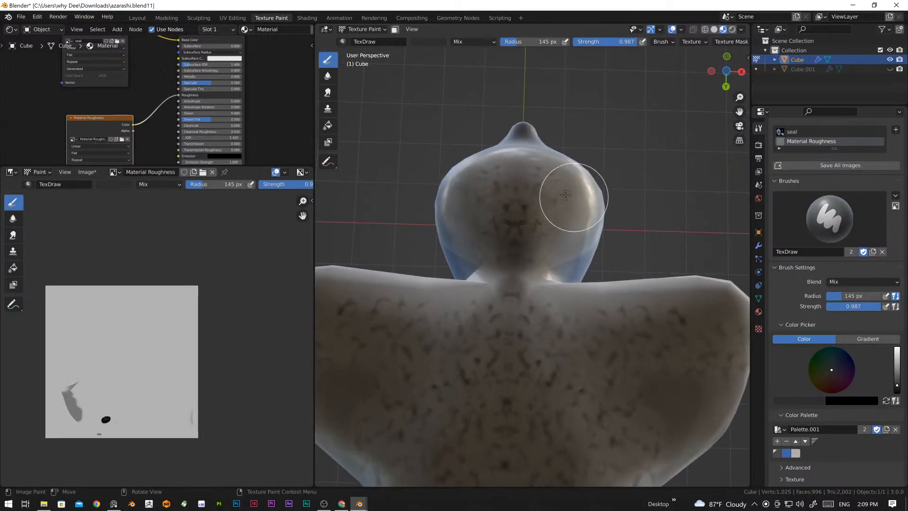
pyautogui.moveTo(565, 195); pyautogui.dragTo(504, 216)
pyautogui.moveTo(504, 216); pyautogui.dragTo(541, 269, button='middle')
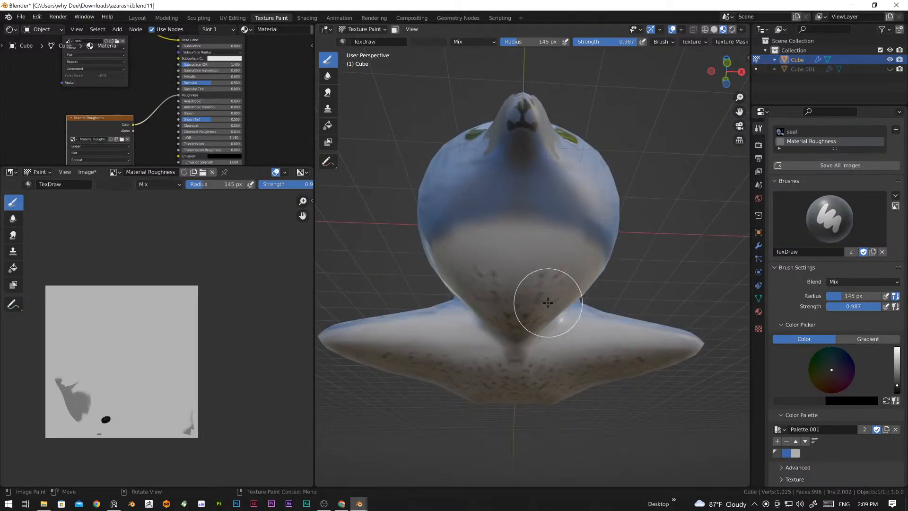
pyautogui.moveTo(547, 303); pyautogui.dragTo(516, 231, button='middle')
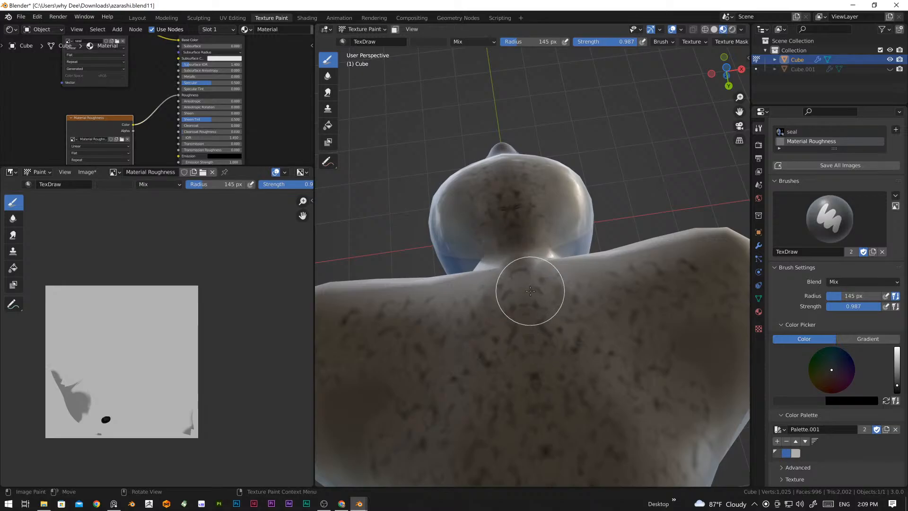
# Step: Paint the undersides of the front flippers and the belly down to the tail in the Material Roughness image
pyautogui.scroll(-2, 530, 291)
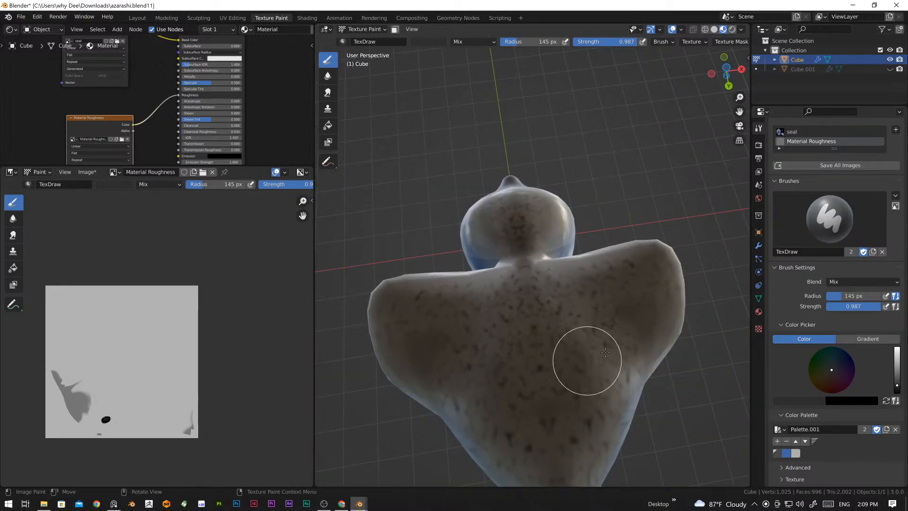
pyautogui.moveTo(606, 352); pyautogui.dragTo(634, 308)
pyautogui.moveTo(487, 318); pyautogui.dragTo(527, 359)
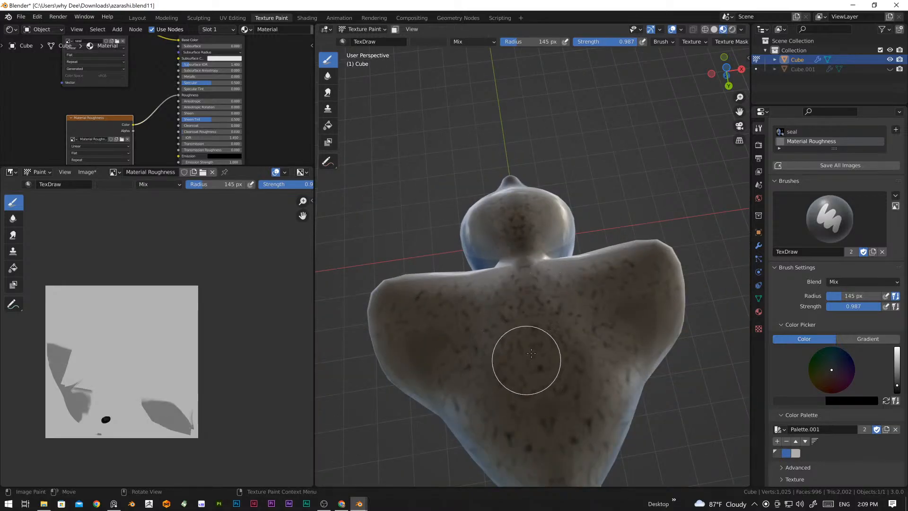
pyautogui.scroll(-2, 526, 350)
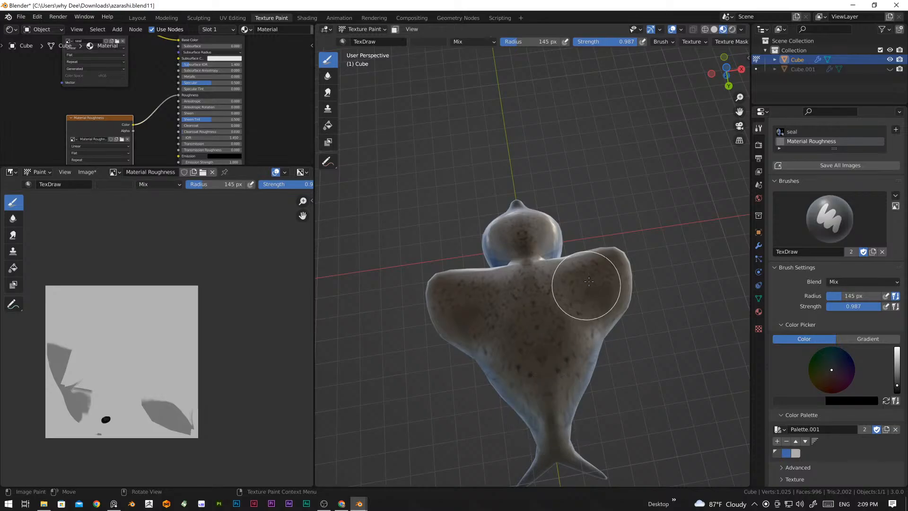
pyautogui.moveTo(510, 320); pyautogui.dragTo(527, 357)
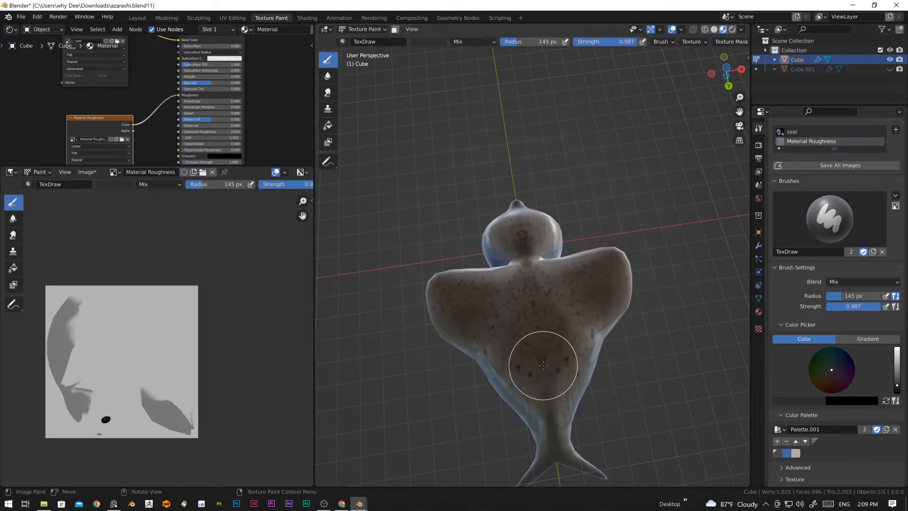
pyautogui.scroll(-2, 542, 365)
pyautogui.moveTo(540, 405); pyautogui.dragTo(527, 365, button='middle')
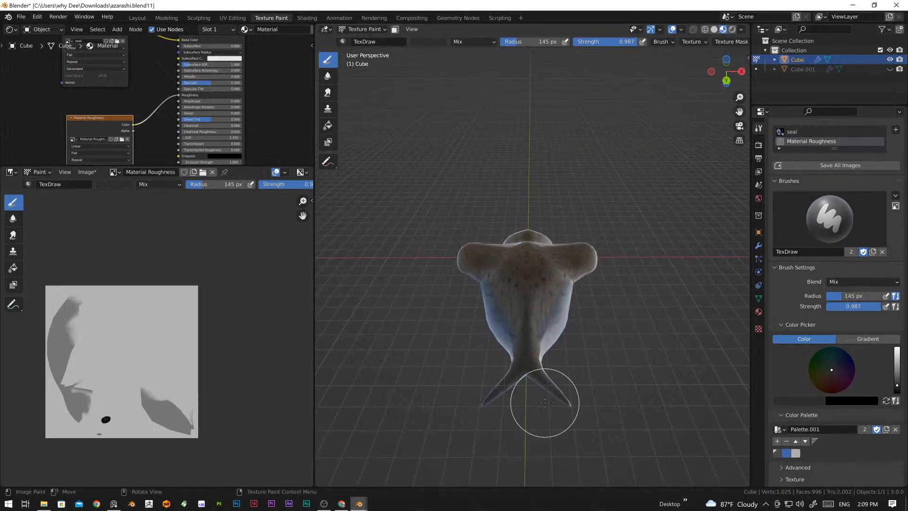
pyautogui.moveTo(546, 404); pyautogui.dragTo(557, 386)
pyautogui.moveTo(557, 384)
pyautogui.mouseDown(button='middle')
pyautogui.moveTo(533, 215)
pyautogui.moveTo(450, 273)
pyautogui.mouseUp(button='middle')
# Step: Reduce the brush radius to 80 px and make the brush texture a Musgrave pattern with size 0.07
pyautogui.scroll(5, 573, 281)
pyautogui.moveTo(572, 343); pyautogui.dragTo(530, 333, button='middle')
pyautogui.press('f')
pyautogui.click(540, 339)
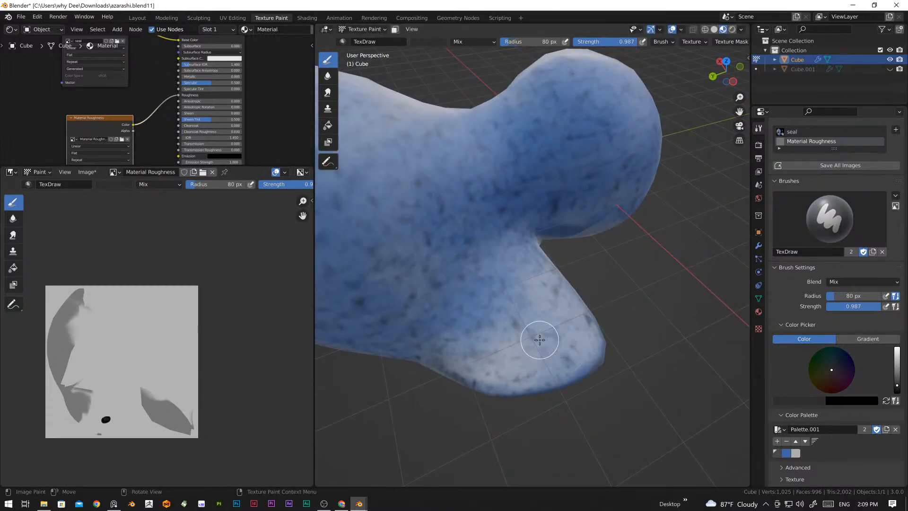
pyautogui.click(758, 328)
pyautogui.click(805, 160)
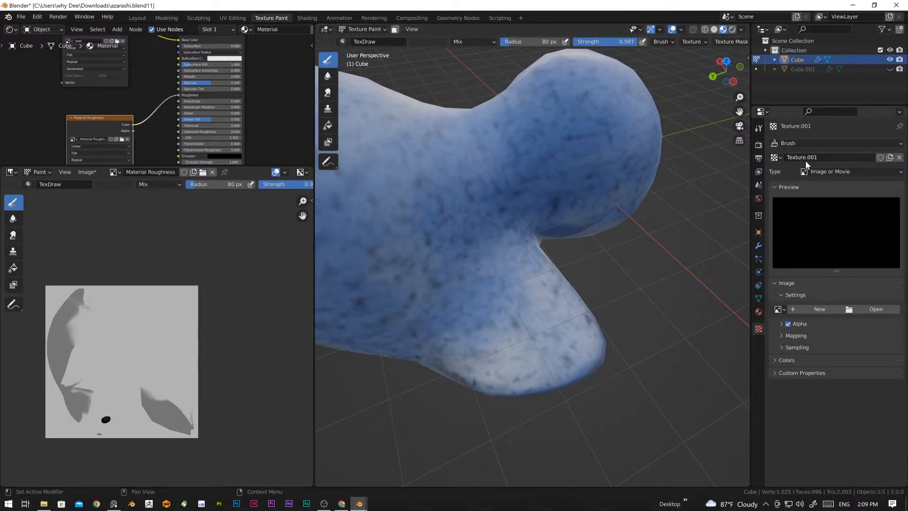
pyautogui.click(850, 171)
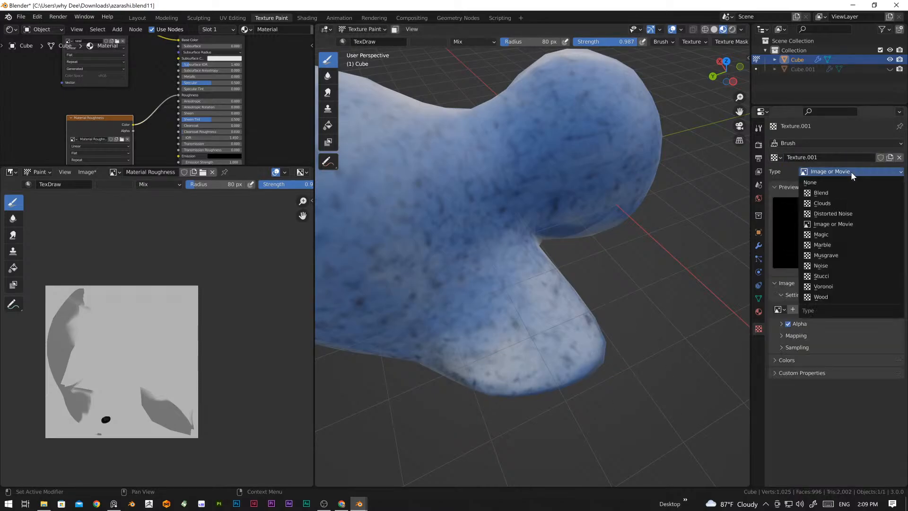
pyautogui.click(841, 259)
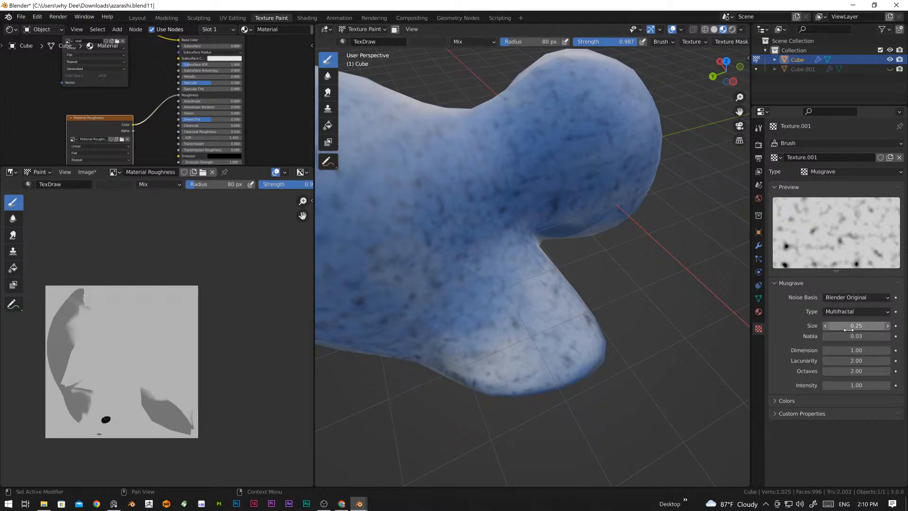
pyautogui.moveTo(864, 327)
pyautogui.mouseDown()
pyautogui.moveTo(832, 327)
pyautogui.moveTo(851, 327)
pyautogui.mouseUp()
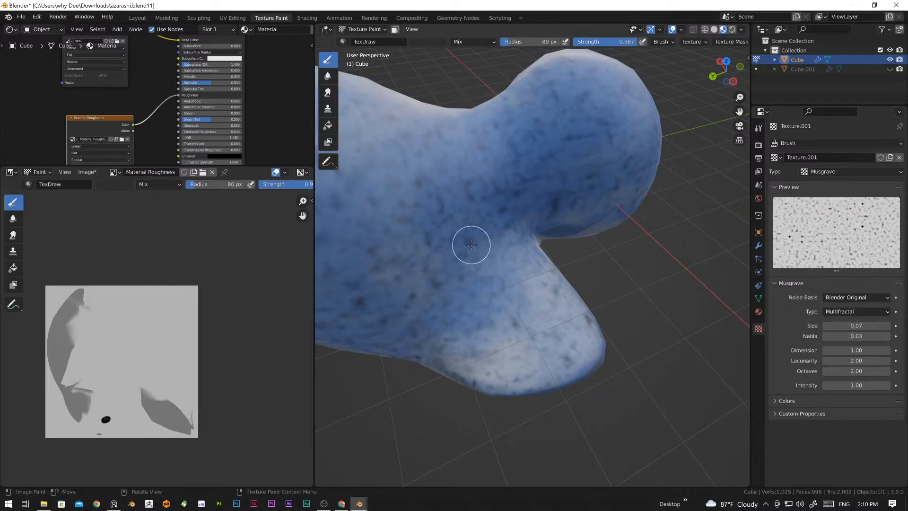
# Step: Enlarge the brush radius to 175 px and paint the fine Musgrave speckle over the front flippers in the roughness image
pyautogui.press('f')
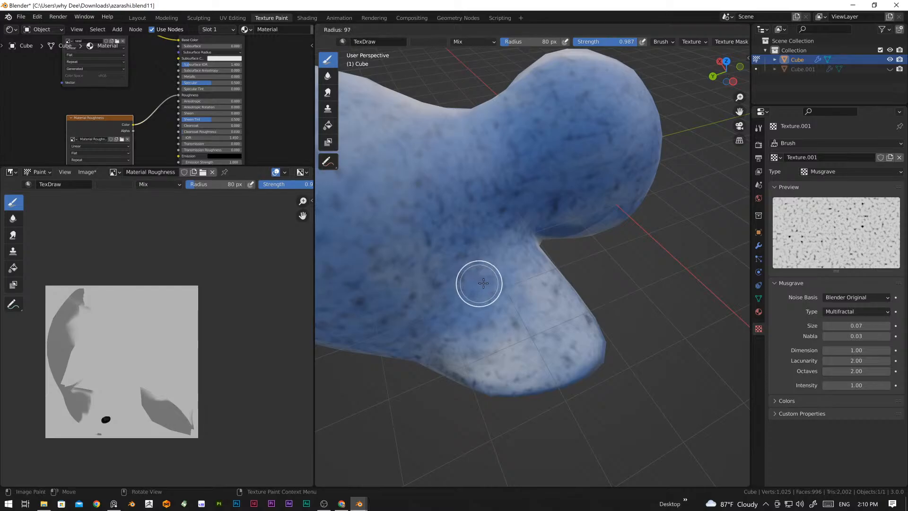
pyautogui.click(502, 278)
pyautogui.moveTo(502, 278)
pyautogui.mouseDown()
pyautogui.moveTo(537, 290)
pyautogui.moveTo(563, 324)
pyautogui.moveTo(486, 345)
pyautogui.moveTo(532, 333)
pyautogui.moveTo(478, 290)
pyautogui.moveTo(531, 279)
pyautogui.moveTo(578, 339)
pyautogui.mouseUp()
pyautogui.moveTo(577, 339); pyautogui.dragTo(535, 291, button='middle')
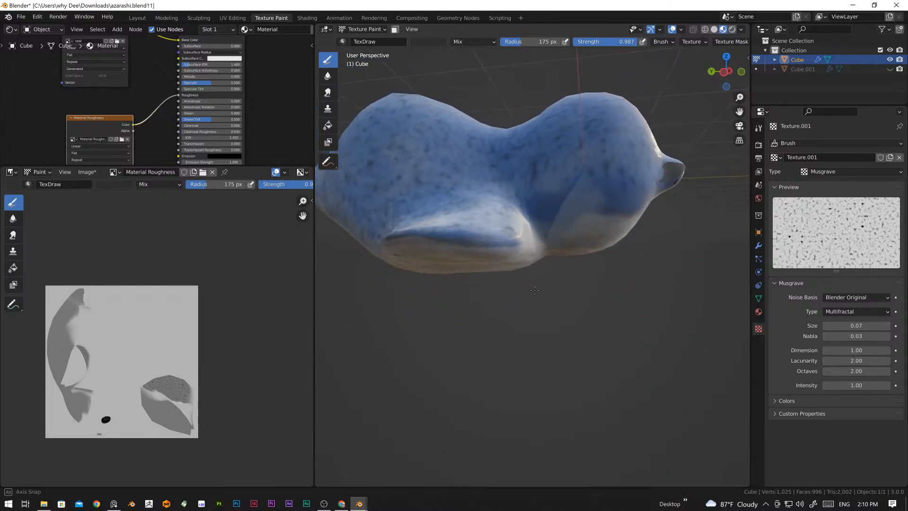
pyautogui.moveTo(487, 249); pyautogui.dragTo(423, 236)
pyautogui.moveTo(455, 261)
pyautogui.mouseDown(button='middle')
pyautogui.moveTo(420, 262)
pyautogui.moveTo(594, 260)
pyautogui.moveTo(672, 233)
pyautogui.mouseUp(button='middle')
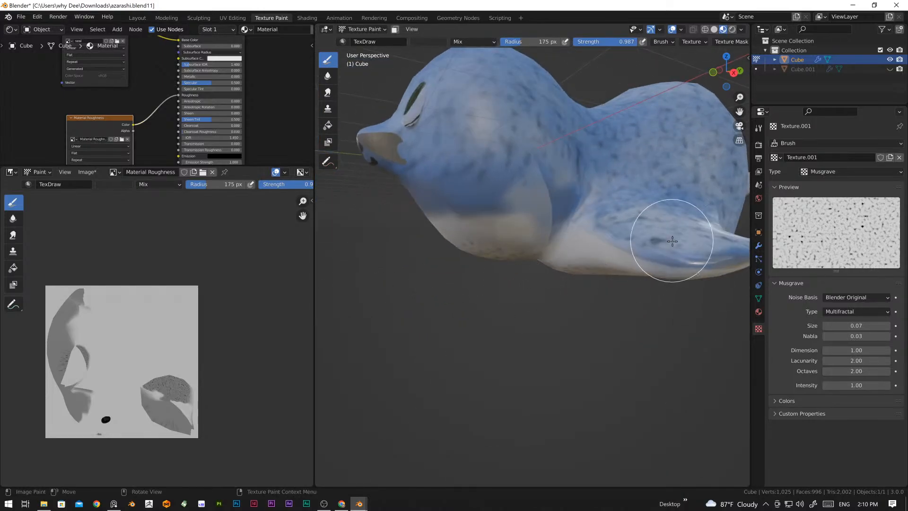
# Step: Paint the fine speckle over the undersides of the head, flippers and belly in the roughness image
pyautogui.scroll(4, 629, 303)
pyautogui.moveTo(630, 302)
pyautogui.mouseDown()
pyautogui.moveTo(587, 348)
pyautogui.moveTo(610, 416)
pyautogui.mouseUp()
pyautogui.moveTo(610, 416); pyautogui.dragTo(610, 245, button='middle')
pyautogui.moveTo(609, 245)
pyautogui.mouseDown()
pyautogui.moveTo(623, 221)
pyautogui.moveTo(511, 168)
pyautogui.moveTo(555, 256)
pyautogui.mouseUp()
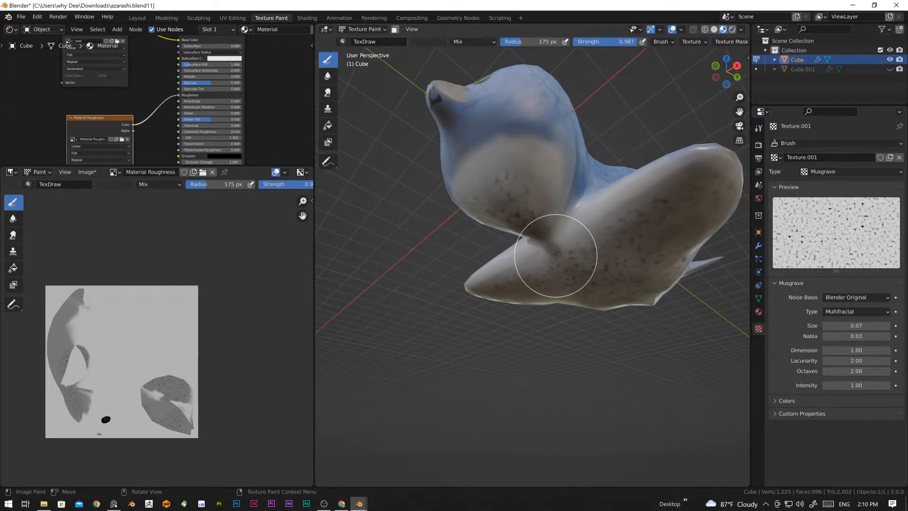
pyautogui.moveTo(555, 257)
pyautogui.mouseDown(button='middle')
pyautogui.moveTo(567, 314)
pyautogui.moveTo(587, 264)
pyautogui.moveTo(517, 314)
pyautogui.mouseUp(button='middle')
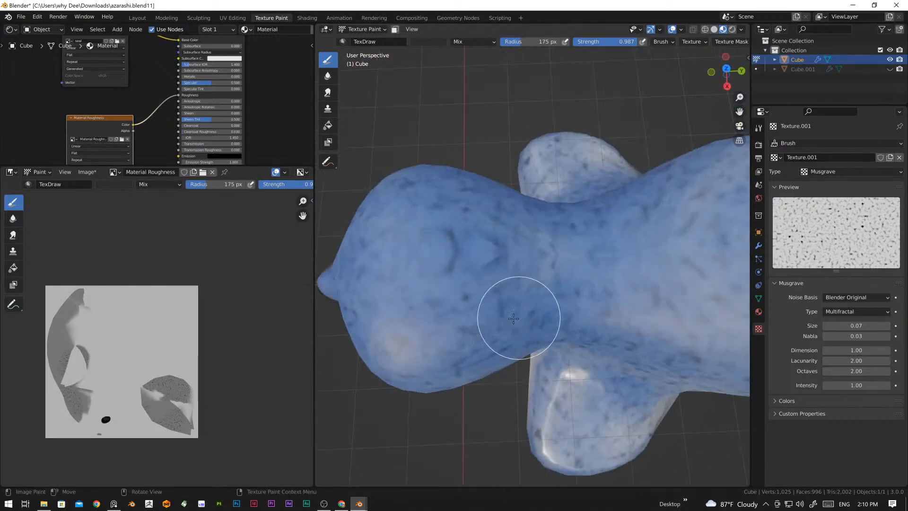
pyautogui.scroll(-3, 548, 304)
pyautogui.moveTo(641, 318); pyautogui.dragTo(612, 294, button='middle')
pyautogui.scroll(2, 612, 294)
pyautogui.moveTo(684, 317)
pyautogui.keyDown('shift'); pyautogui.mouseDown(button='middle')
pyautogui.moveTo(564, 255)
pyautogui.moveTo(556, 191)
pyautogui.mouseUp(button='middle'); pyautogui.keyUp('shift')
pyautogui.scroll(4, 565, 256)
pyautogui.scroll(-5, 564, 256)
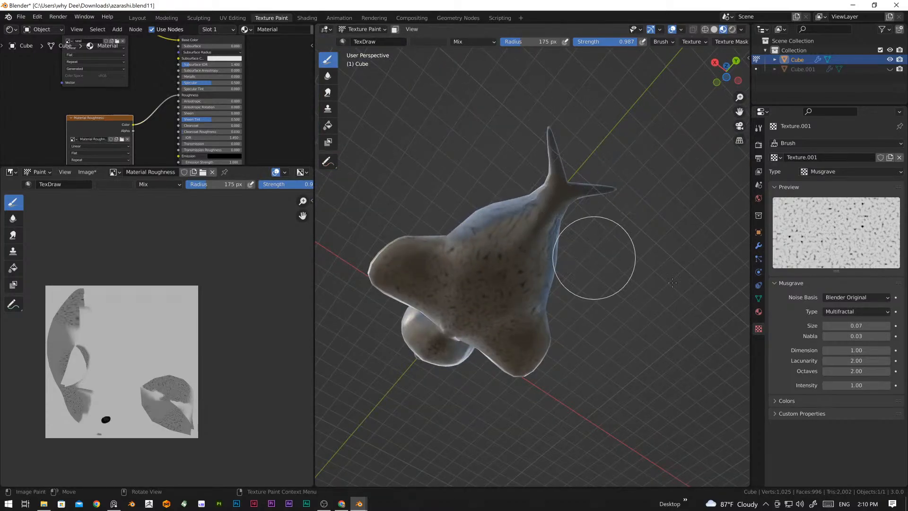
# Step: Increase the Musgrave texture size to 0.36 and paint larger spots over the rear belly and tail in the roughness image
pyautogui.moveTo(851, 326); pyautogui.dragTo(870, 325)
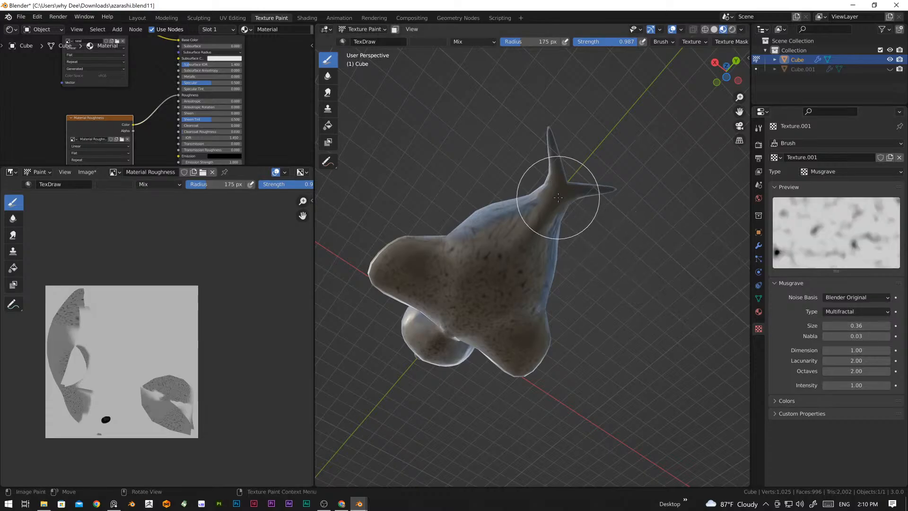
pyautogui.moveTo(519, 258); pyautogui.dragTo(525, 297)
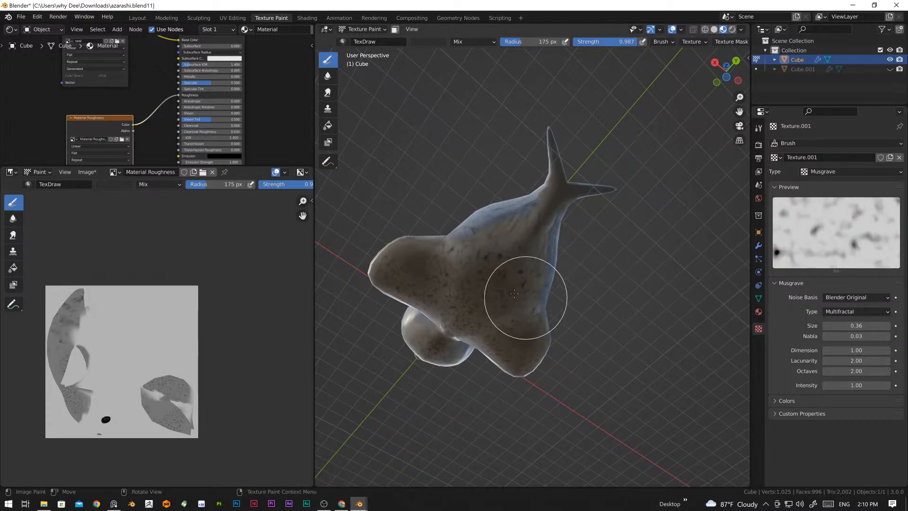
pyautogui.scroll(4, 525, 293)
pyautogui.moveTo(491, 127)
pyautogui.mouseDown(button='middle')
pyautogui.moveTo(517, 182)
pyautogui.moveTo(476, 247)
pyautogui.moveTo(497, 218)
pyautogui.moveTo(478, 211)
pyautogui.mouseUp(button='middle')
pyautogui.moveTo(524, 230); pyautogui.dragTo(495, 186, button='middle')
pyautogui.moveTo(546, 242)
pyautogui.mouseDown(button='middle')
pyautogui.moveTo(587, 279)
pyautogui.moveTo(557, 284)
pyautogui.moveTo(562, 269)
pyautogui.moveTo(567, 294)
pyautogui.mouseUp(button='middle')
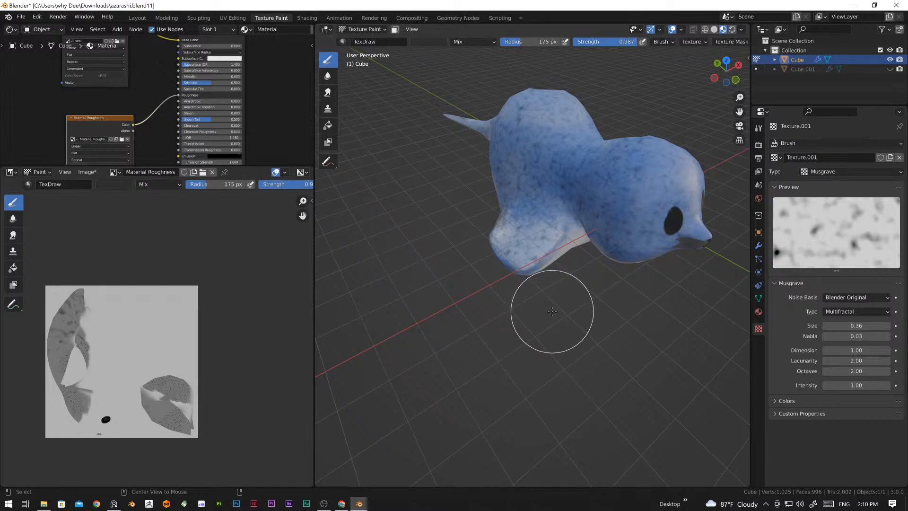
# Step: Unhide the Cube.001 whiskers object in the scene
pyautogui.moveTo(598, 308); pyautogui.dragTo(578, 290, button='middle')
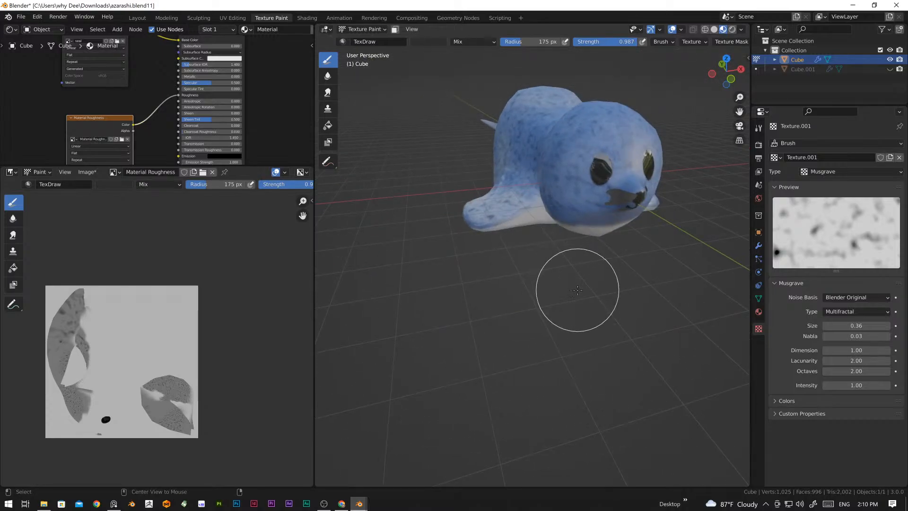
pyautogui.click(330, 29)
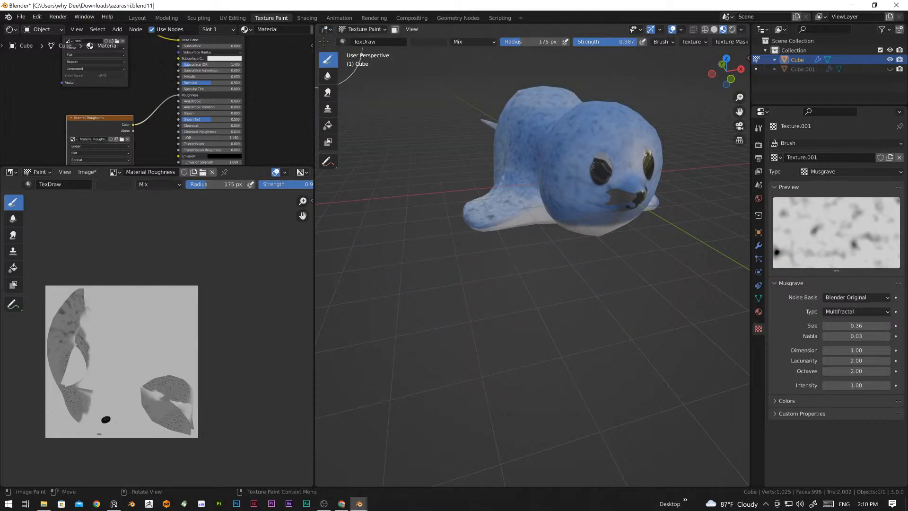
pyautogui.click(889, 70)
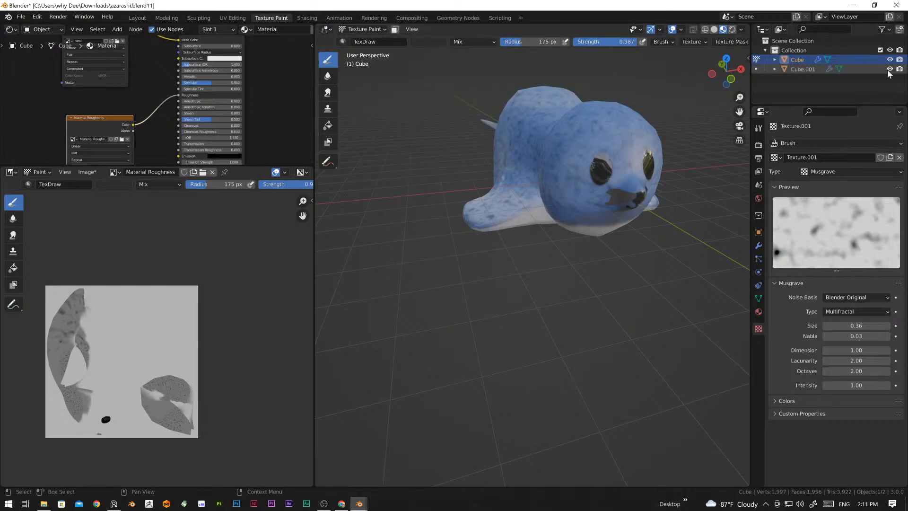
pyautogui.moveTo(662, 256); pyautogui.dragTo(520, 279, button='middle')
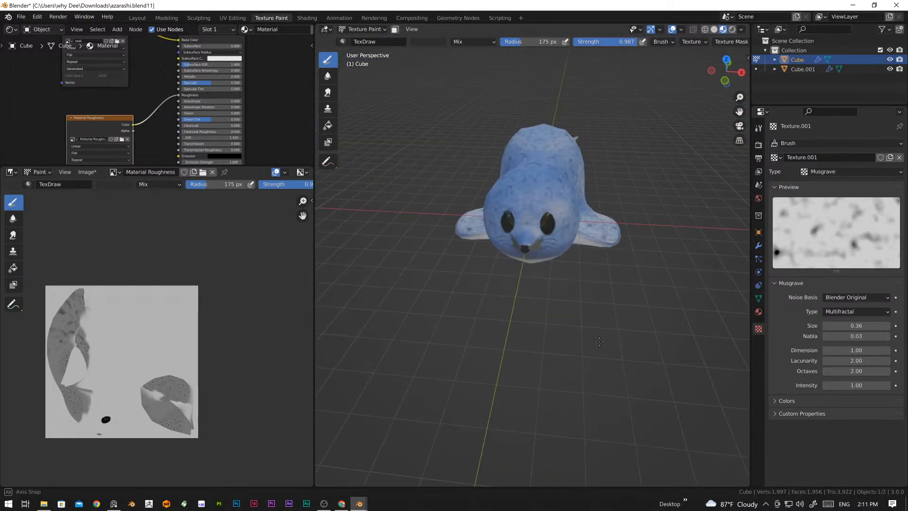
# Step: Examine the whiskers beside the snout and enlarge the node editor to fit the seal's whole material setup
pyautogui.scroll(3, 521, 277)
pyautogui.scroll(5, 604, 293)
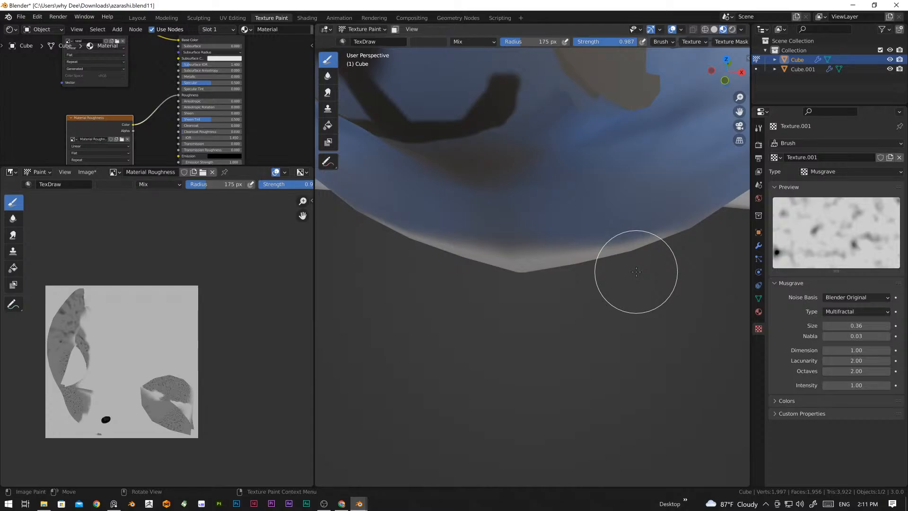
pyautogui.moveTo(555, 177); pyautogui.dragTo(544, 294, button='middle')
pyautogui.scroll(-8, 558, 235)
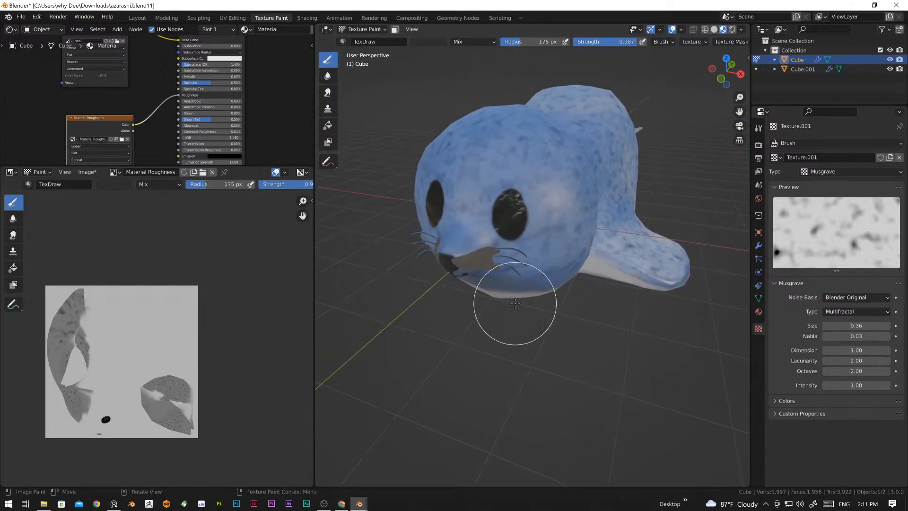
pyautogui.scroll(7, 516, 304)
pyautogui.moveTo(499, 329); pyautogui.dragTo(519, 322, button='middle')
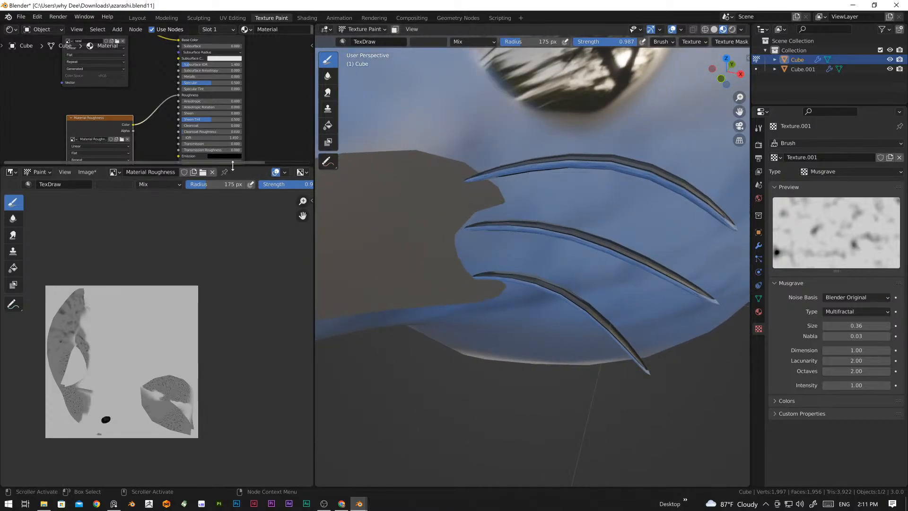
pyautogui.moveTo(226, 166); pyautogui.dragTo(224, 276)
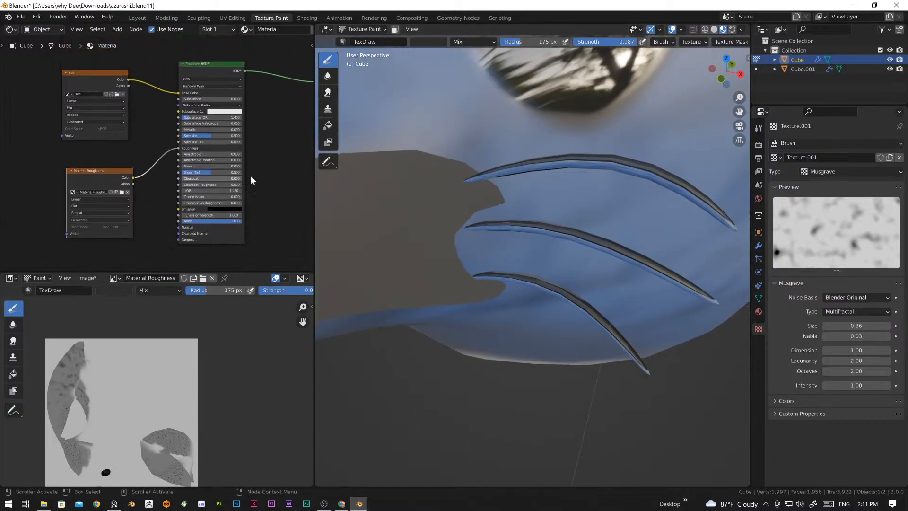
# Step: Switch to the Shading workspace and select the whiskers object on the seal's snout
pyautogui.click(311, 19)
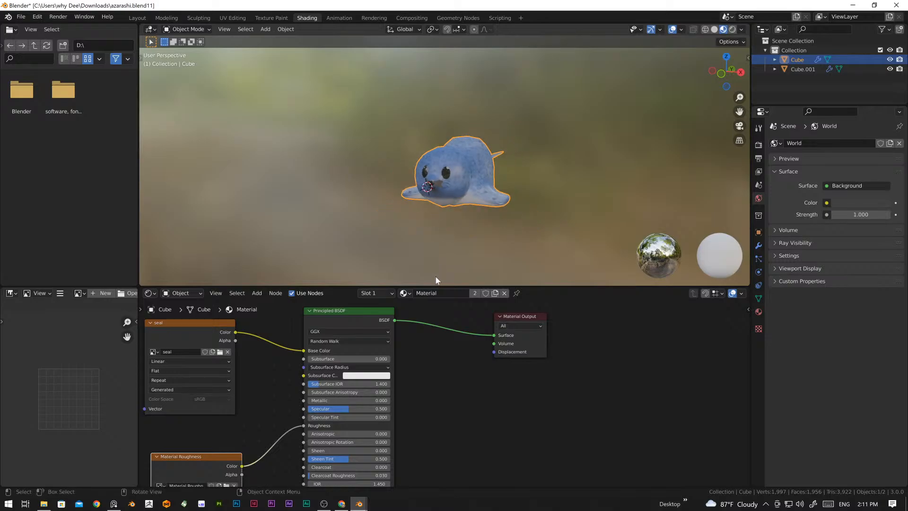
pyautogui.scroll(2, 443, 215)
pyautogui.click(449, 204)
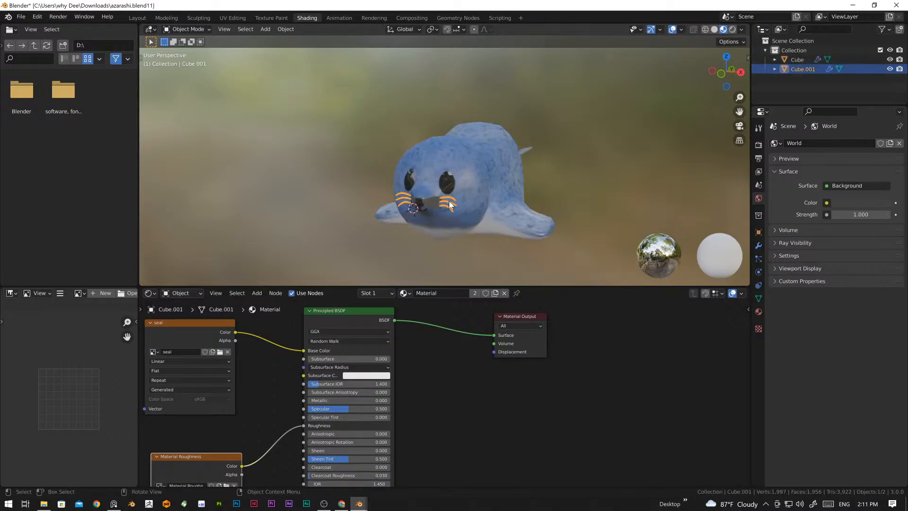
# Step: Delete the Material Roughness image node from the material shared by the whiskers and body
pyautogui.scroll(-1, 415, 357)
pyautogui.scroll(-2, 503, 421)
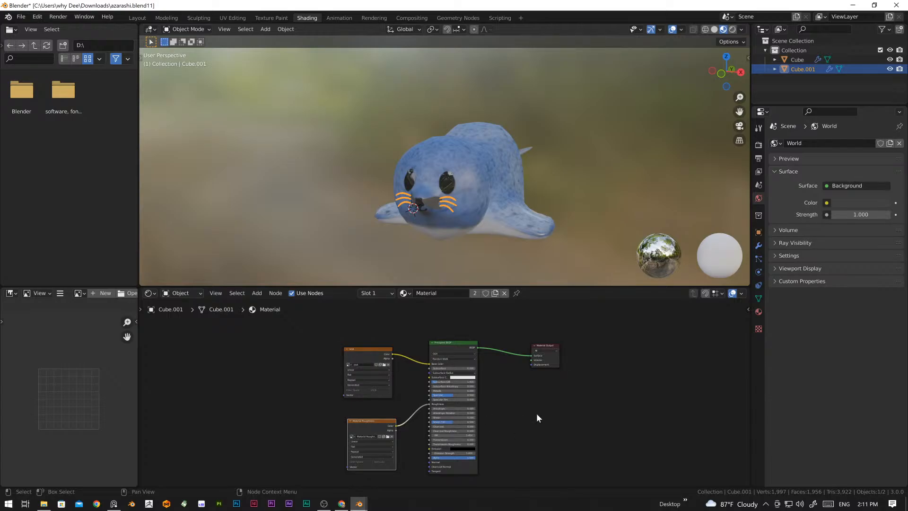
pyautogui.press('x')
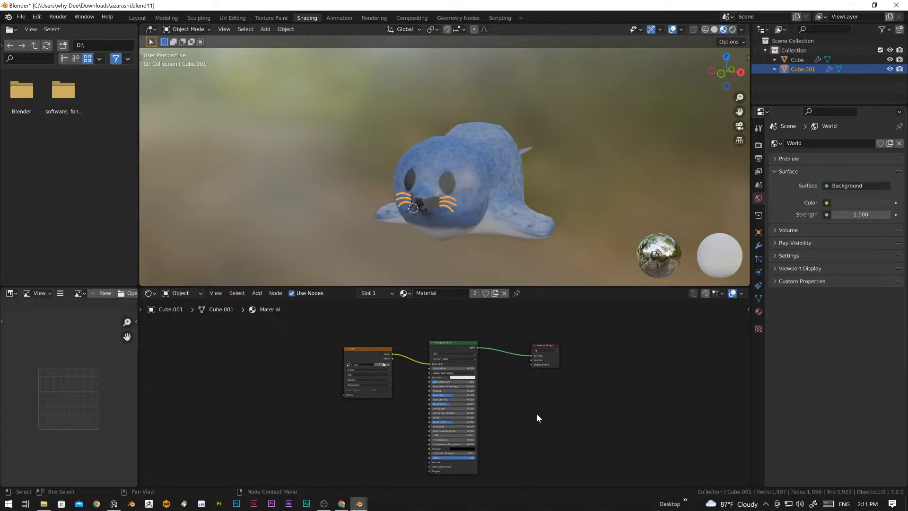
pyautogui.moveTo(347, 316); pyautogui.dragTo(461, 345)
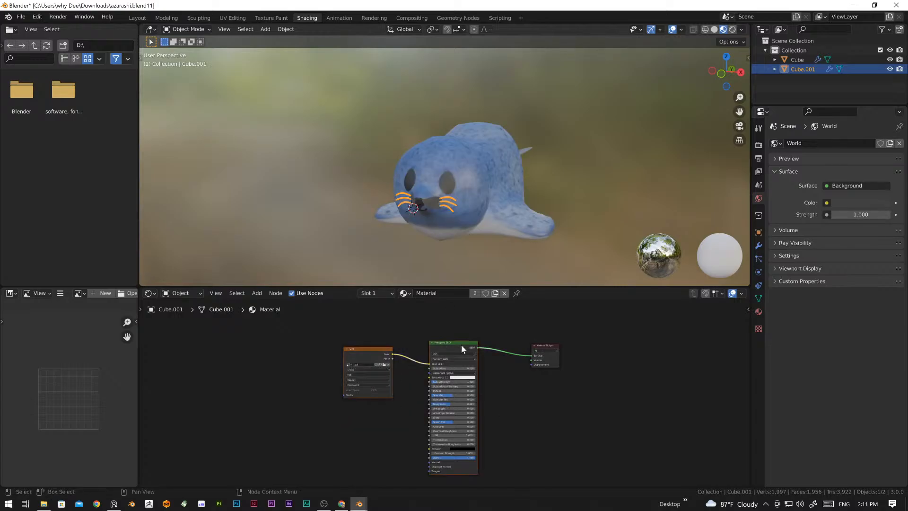
# Step: Replace the whiskers' shared material with a new one and darken its base color to near black
pyautogui.click(504, 293)
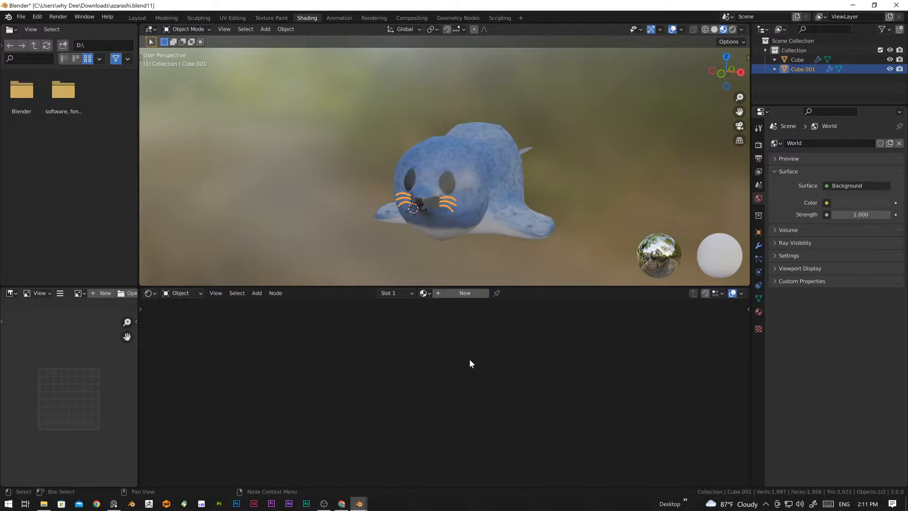
pyautogui.click(466, 292)
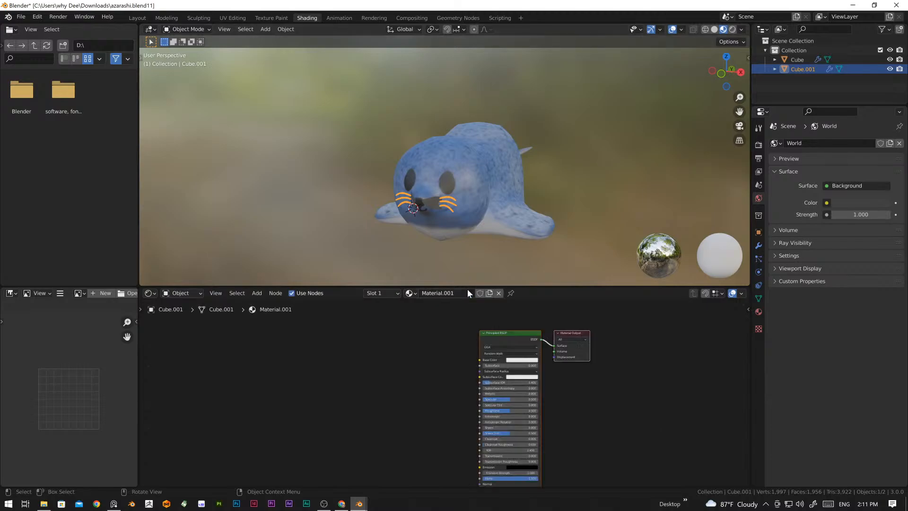
pyautogui.click(514, 361)
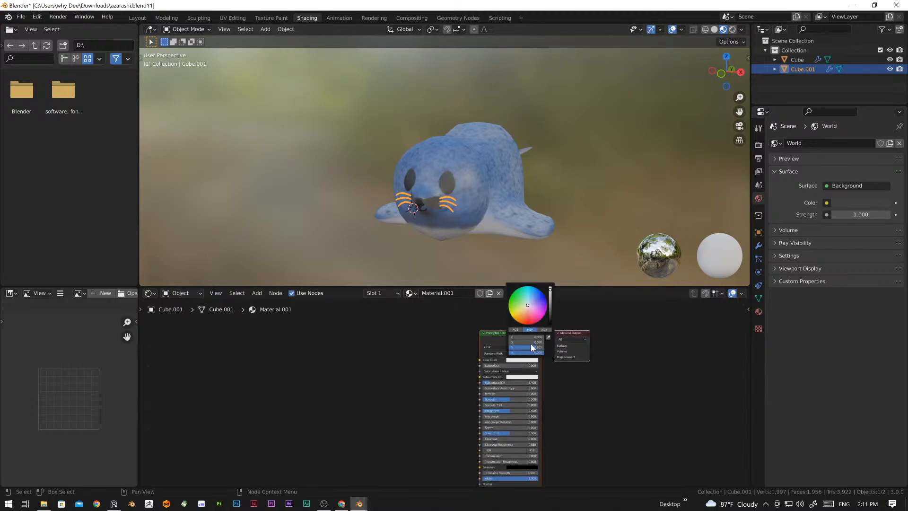
pyautogui.moveTo(551, 298); pyautogui.dragTo(550, 314)
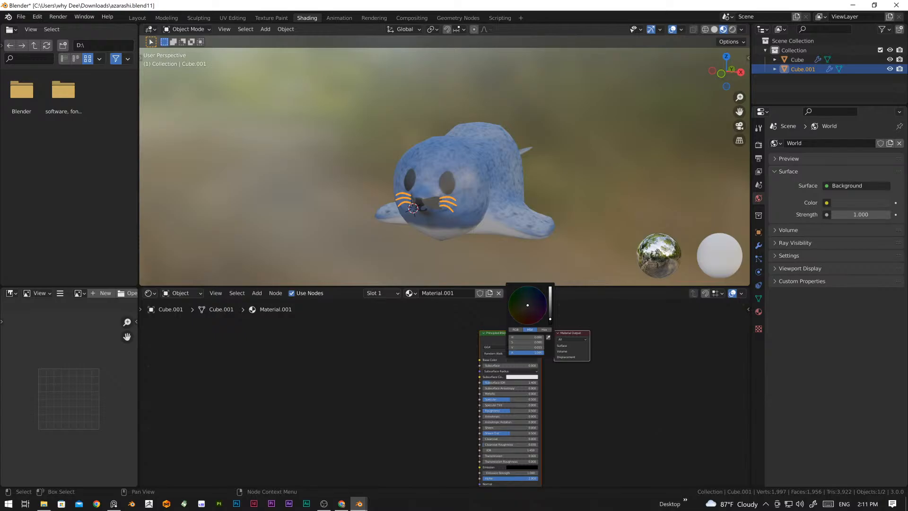
pyautogui.scroll(4, 429, 235)
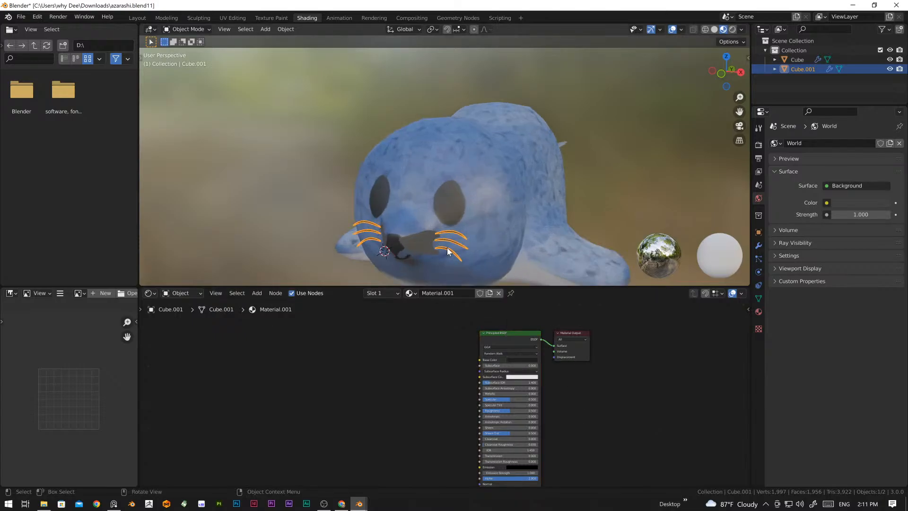
pyautogui.scroll(-1, 484, 225)
# Step: Set the roughness of the new whisker material to 0.334
pyautogui.click(663, 167)
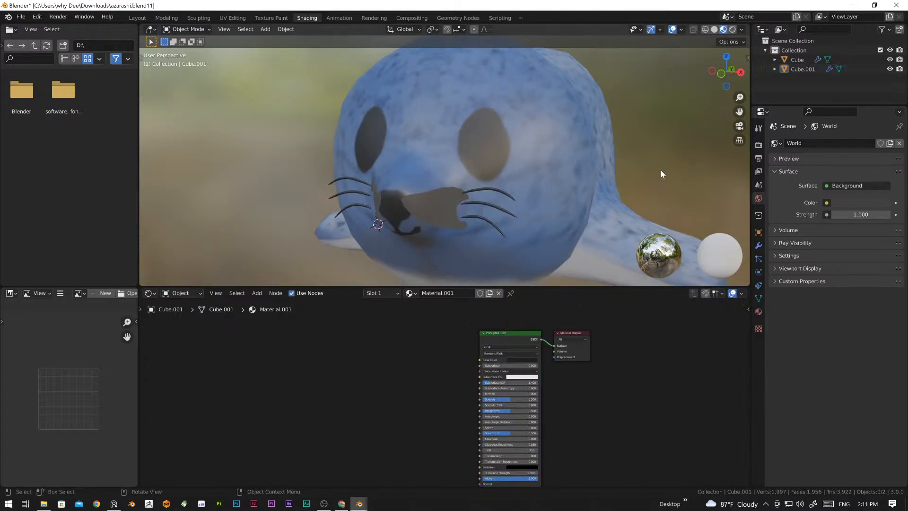
pyautogui.scroll(3, 529, 238)
pyautogui.moveTo(531, 214)
pyautogui.mouseDown(button='middle')
pyautogui.moveTo(473, 223)
pyautogui.moveTo(453, 245)
pyautogui.moveTo(548, 196)
pyautogui.moveTo(535, 219)
pyautogui.mouseUp(button='middle')
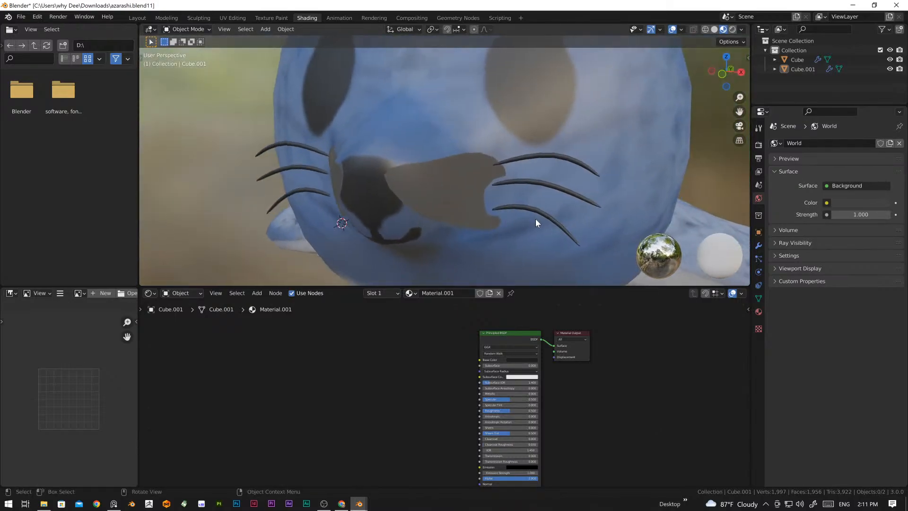
pyautogui.click(542, 183)
pyautogui.scroll(3, 519, 432)
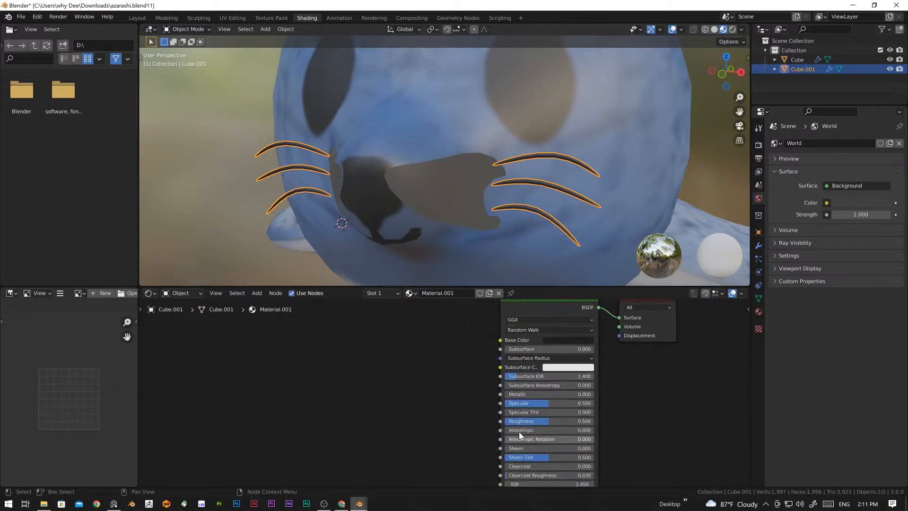
pyautogui.moveTo(546, 421); pyautogui.dragTo(536, 421)
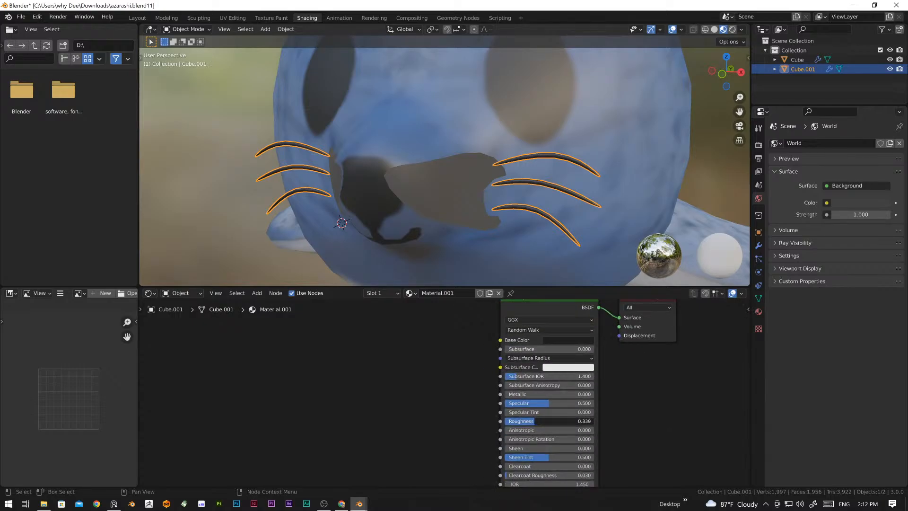
pyautogui.click(701, 180)
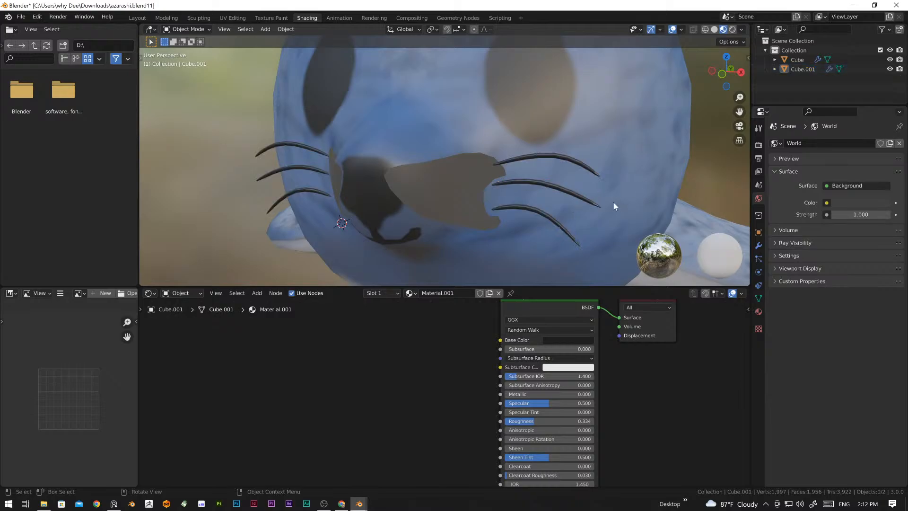
# Step: Examine the whiskers around the snout and the node setup of the seal body's material
pyautogui.moveTo(613, 202); pyautogui.dragTo(556, 208, button='middle')
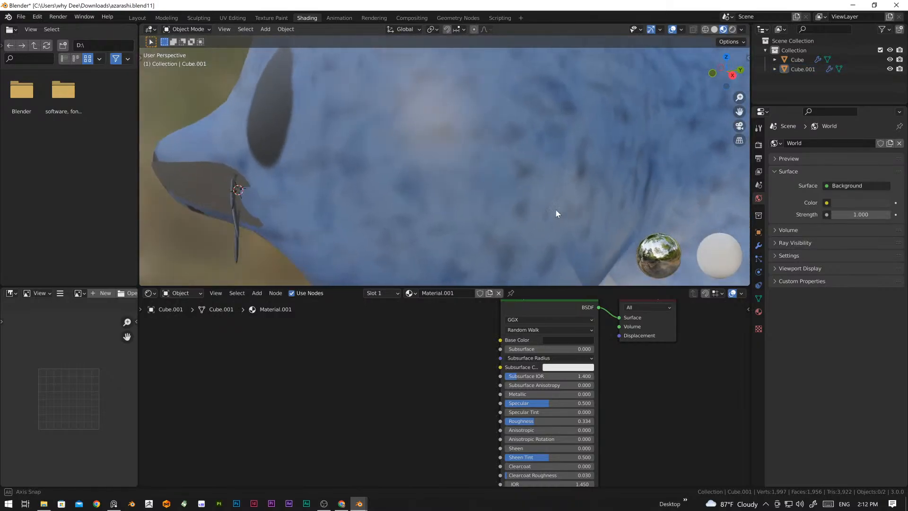
pyautogui.scroll(-6, 515, 209)
pyautogui.moveTo(480, 208); pyautogui.dragTo(462, 192, button='middle')
pyautogui.scroll(8, 464, 194)
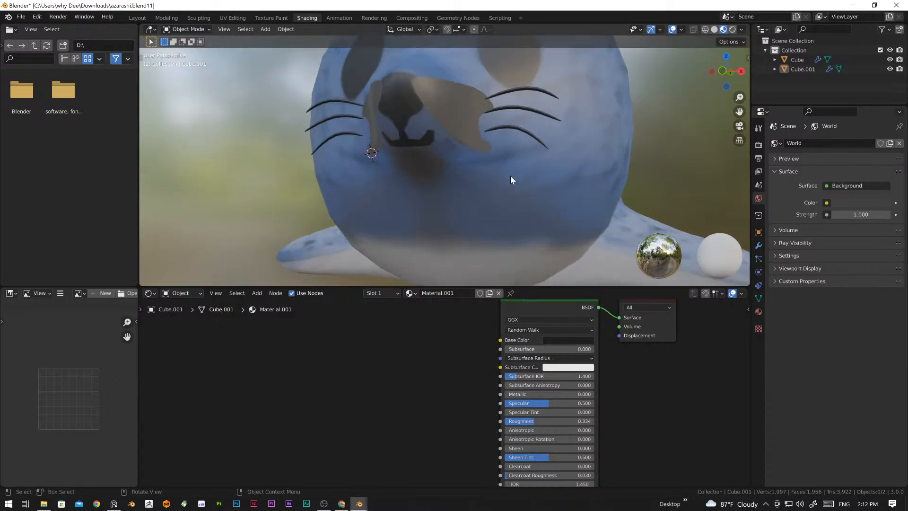
pyautogui.click(543, 115)
pyautogui.scroll(-4, 439, 413)
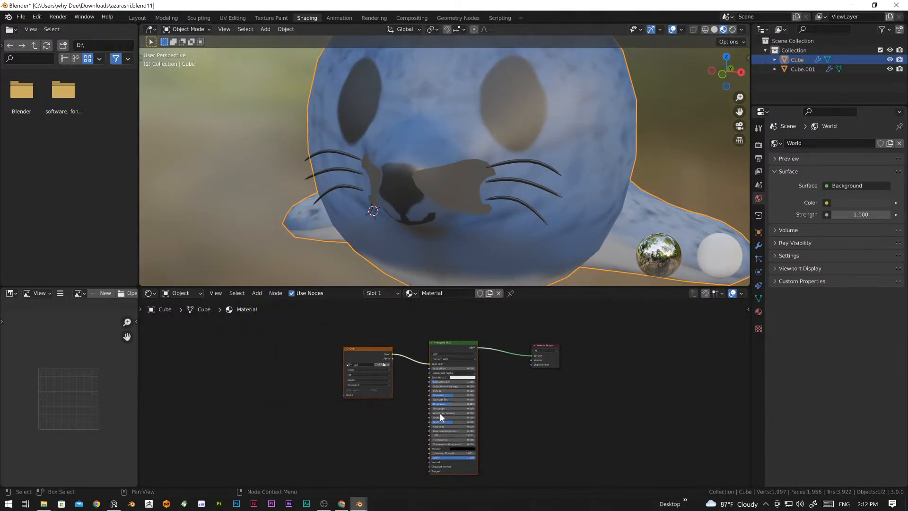
pyautogui.scroll(2, 383, 415)
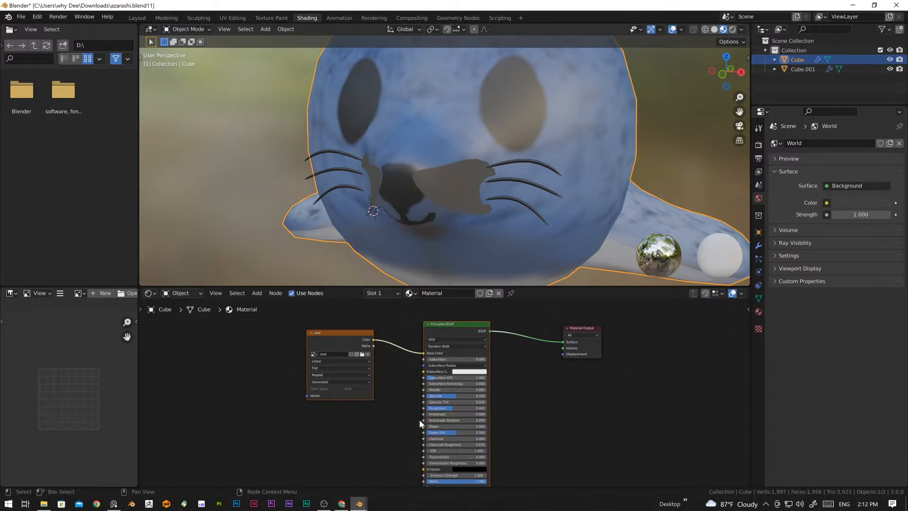
# Step: Undo the whisker material changes and the deletion of the Material Roughness node
pyautogui.hotkey('ctrl', 'z')
pyautogui.hotkey('ctrl', 'z')
pyautogui.hotkey('ctrl', 'z')
pyautogui.hotkey('ctrl', 'z')
pyautogui.hotkey('ctrl', 'z')
pyautogui.hotkey('ctrl', 'z')
pyautogui.hotkey('ctrl', 'z')
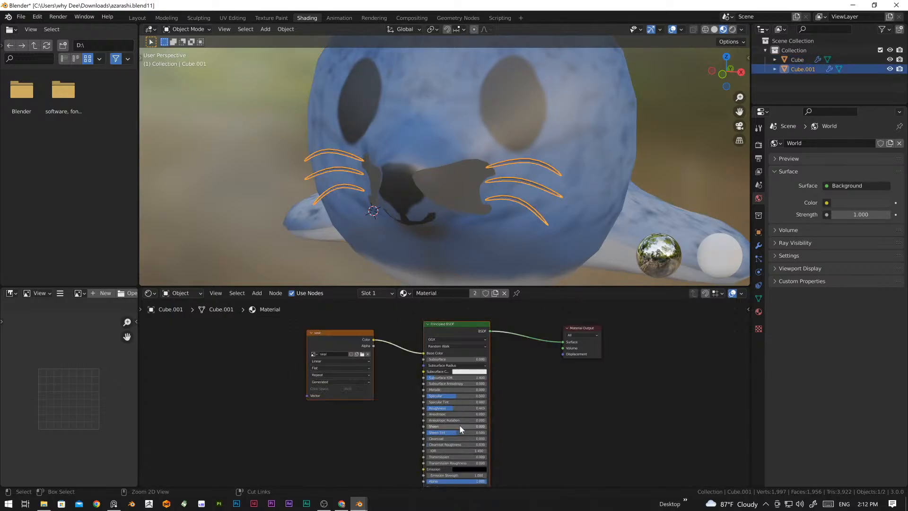
pyautogui.hotkey('ctrl', 'z')
pyautogui.hotkey('ctrl', 'z')
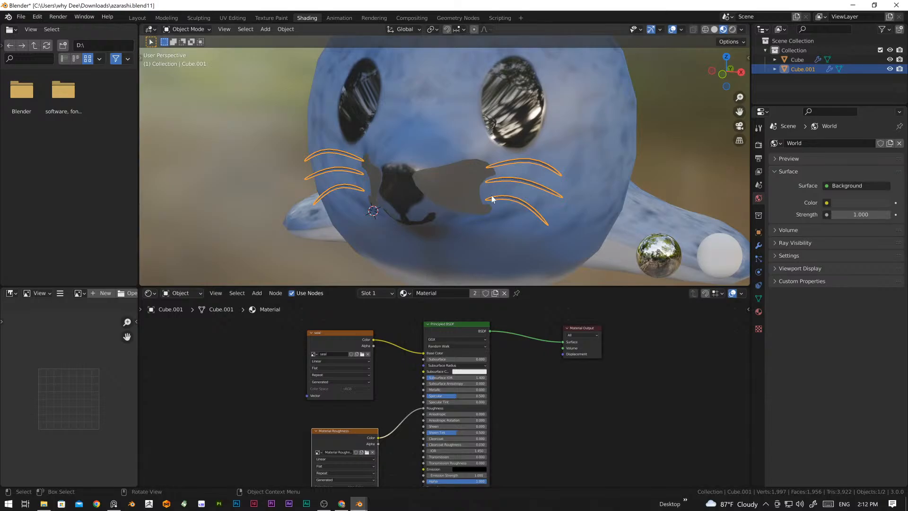
# Step: Unlink the shared body material from the Cube.001 whiskers and give them a new material of their own
pyautogui.scroll(-5, 492, 199)
pyautogui.moveTo(512, 138); pyautogui.dragTo(540, 200, button='middle')
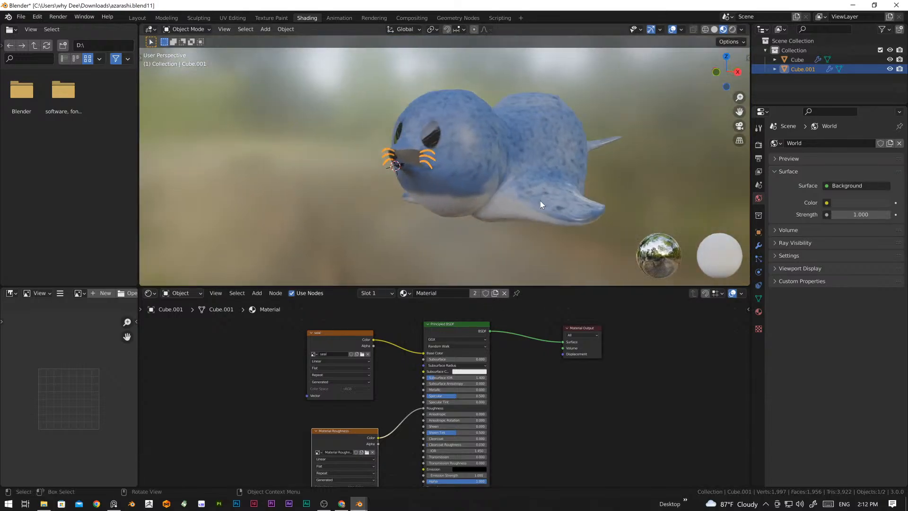
pyautogui.click(428, 163)
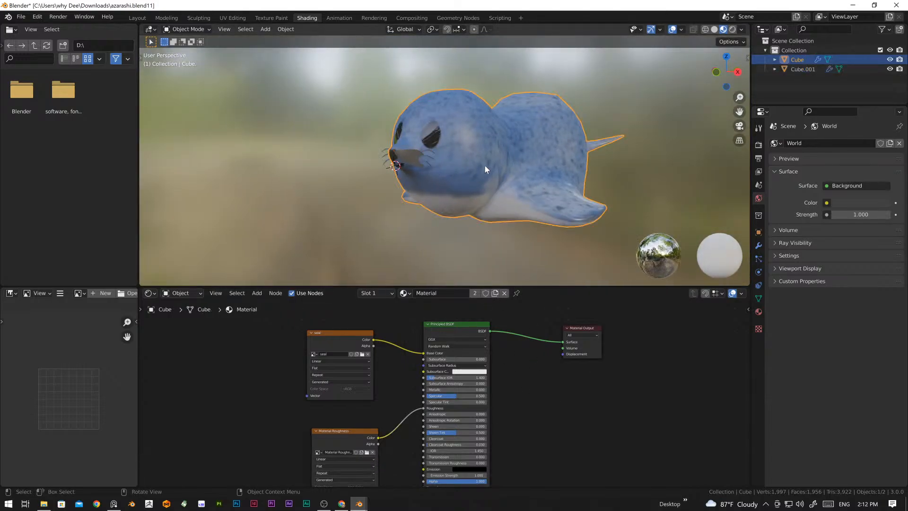
pyautogui.click(430, 155)
pyautogui.scroll(5, 432, 163)
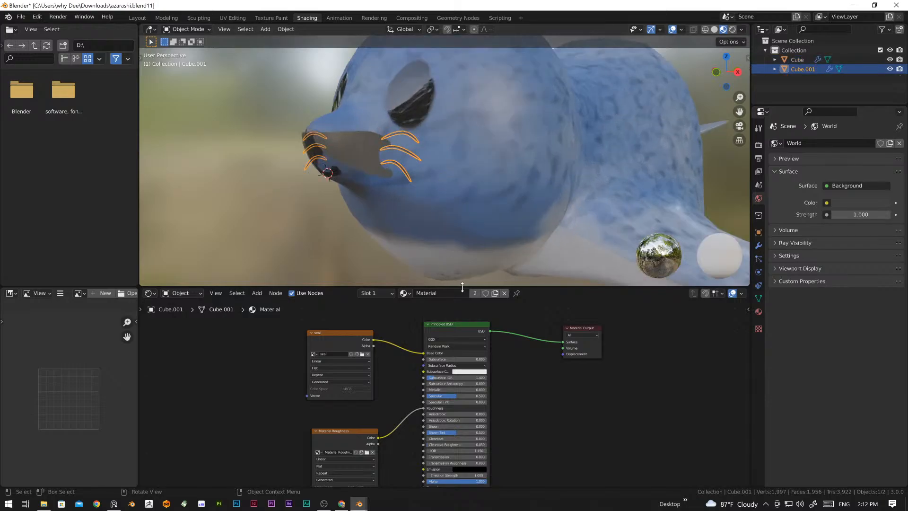
pyautogui.click(505, 293)
pyautogui.moveTo(440, 227); pyautogui.dragTo(443, 259, button='middle')
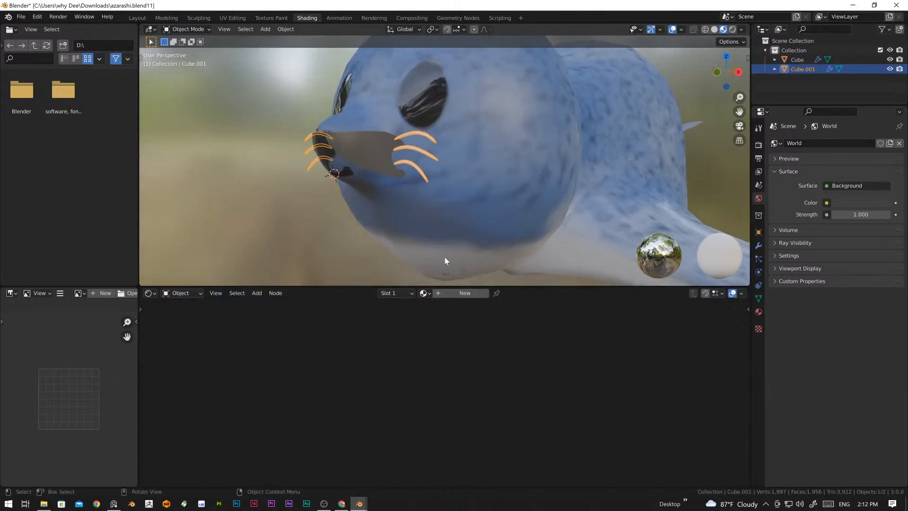
pyautogui.click(464, 293)
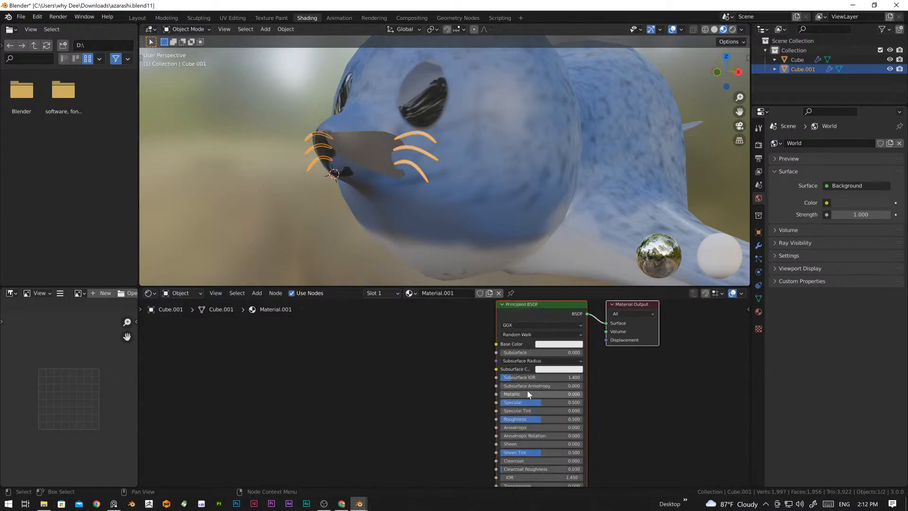
# Step: Set the whisker material's roughness to 0.330 and its base color to near black with a value of 0.013
pyautogui.moveTo(534, 421); pyautogui.dragTo(522, 421)
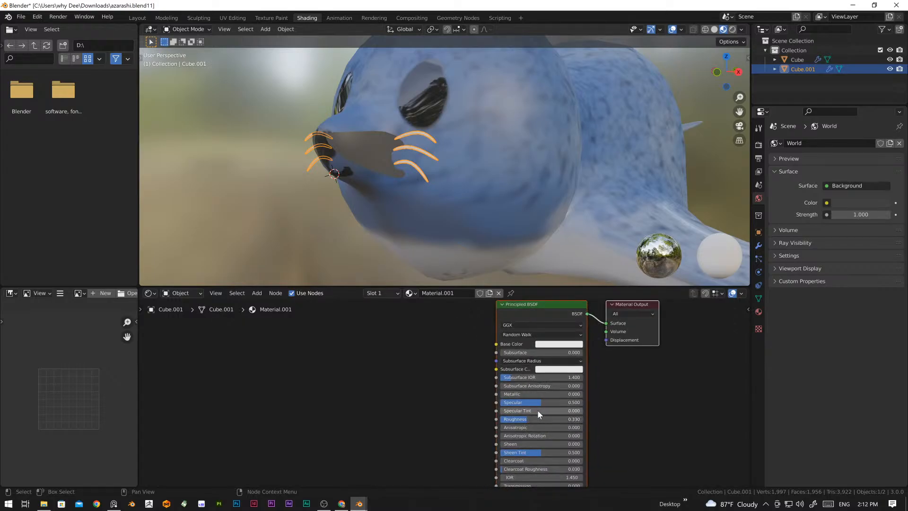
pyautogui.click(559, 345)
pyautogui.moveTo(598, 263); pyautogui.dragTo(600, 284)
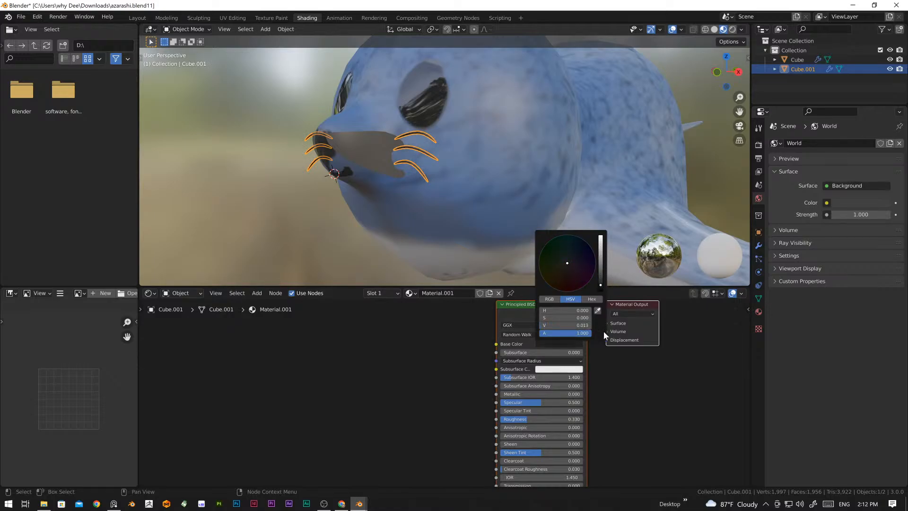
pyautogui.click(648, 425)
pyautogui.moveTo(365, 318); pyautogui.dragTo(384, 335, button='middle')
pyautogui.click(308, 207)
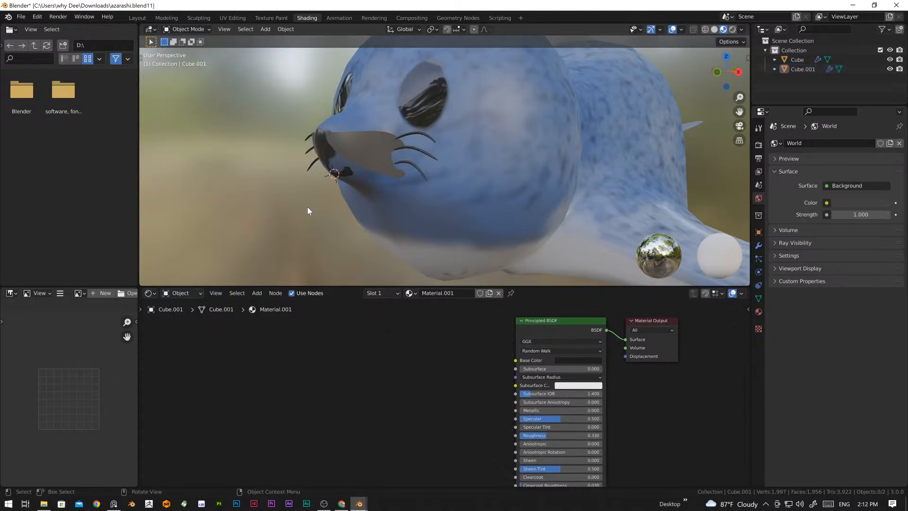
# Step: Switch to the Layout workspace and inspect the seal from several sides in material preview shading
pyautogui.click(139, 18)
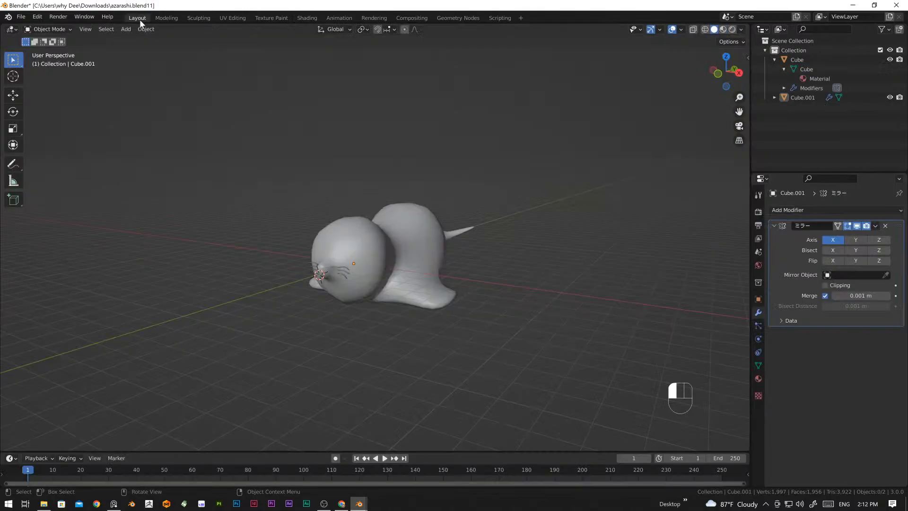
pyautogui.click(728, 30)
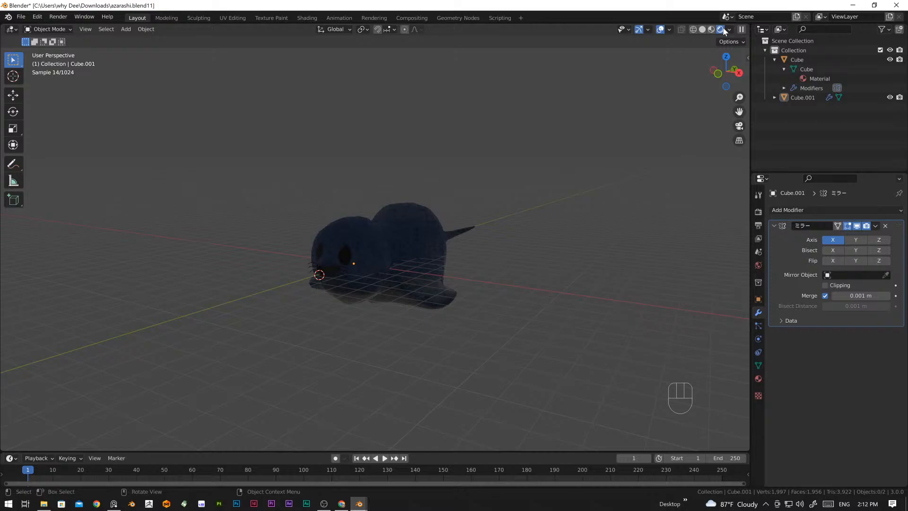
pyautogui.click(711, 30)
pyautogui.scroll(2, 375, 293)
pyautogui.moveTo(376, 294)
pyautogui.mouseDown(button='middle')
pyautogui.moveTo(330, 312)
pyautogui.moveTo(456, 308)
pyautogui.mouseUp(button='middle')
pyautogui.scroll(-3, 453, 304)
pyautogui.moveTo(405, 290); pyautogui.dragTo(321, 269, button='middle')
pyautogui.scroll(4, 492, 285)
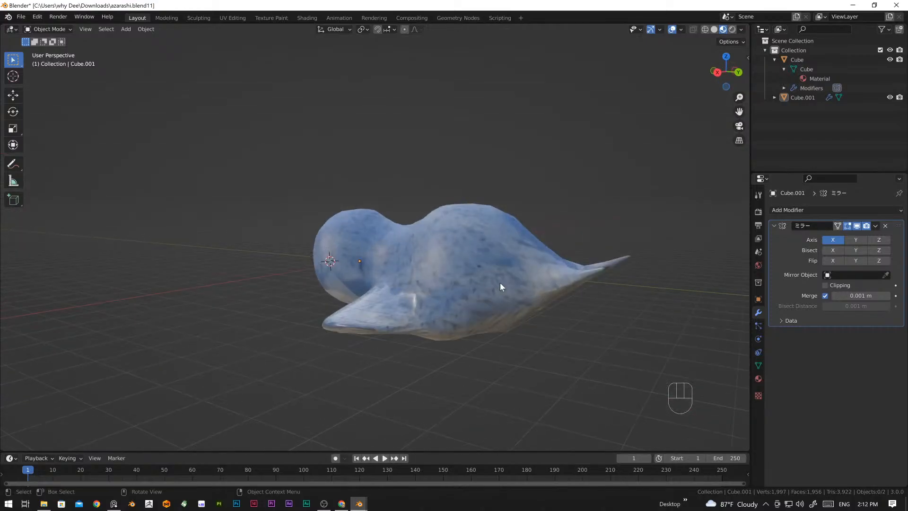
pyautogui.moveTo(502, 286)
pyautogui.mouseDown(button='middle')
pyautogui.moveTo(427, 314)
pyautogui.moveTo(431, 367)
pyautogui.moveTo(527, 328)
pyautogui.moveTo(417, 299)
pyautogui.moveTo(504, 269)
pyautogui.mouseUp(button='middle')
pyautogui.scroll(-1, 441, 312)
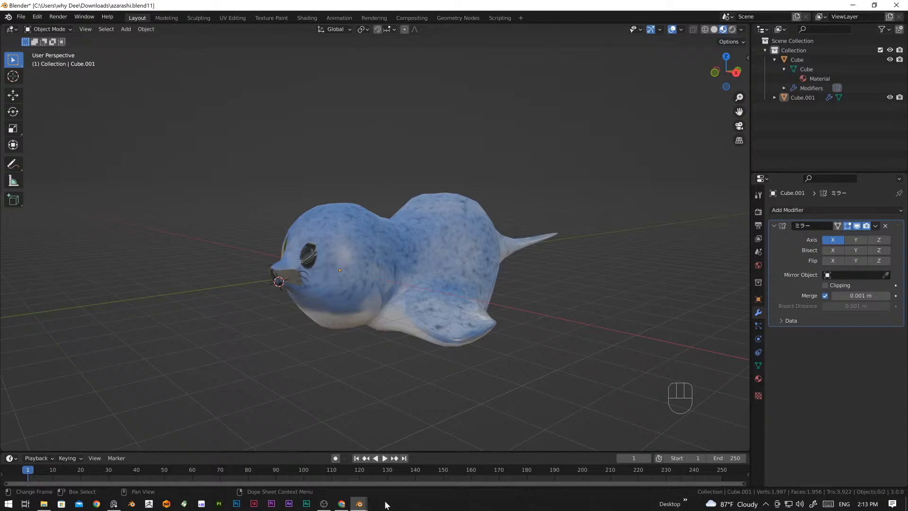
# Step: Switch to the other Blender window with the raspberry.blend1 cup scene
pyautogui.click(359, 504)
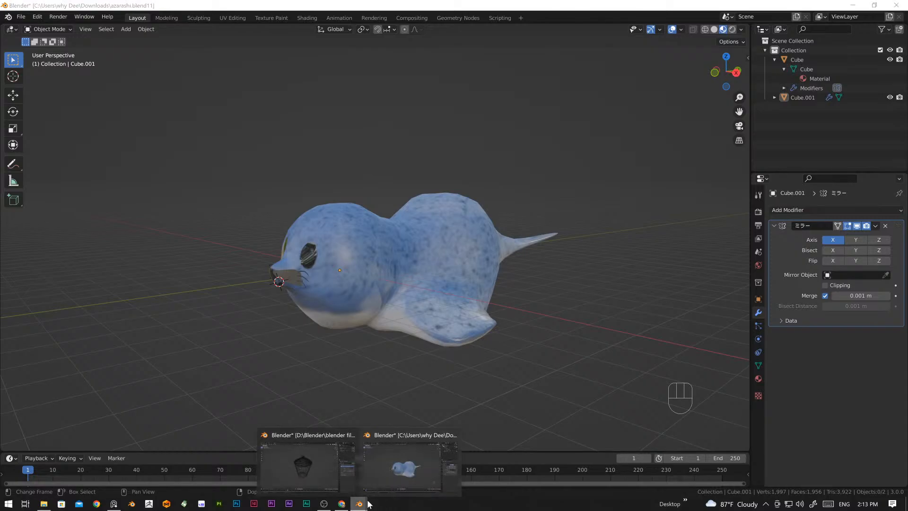
pyautogui.click(326, 465)
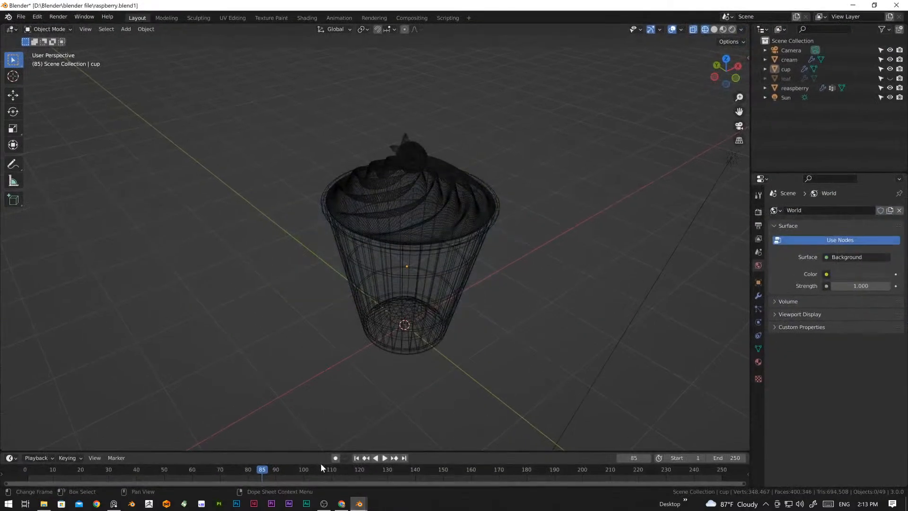
# Step: Display the raspberry cup scene in material preview shading and inspect the cup, cream swirl and raspberry from above and all sides
pyautogui.click(714, 30)
pyautogui.click(723, 30)
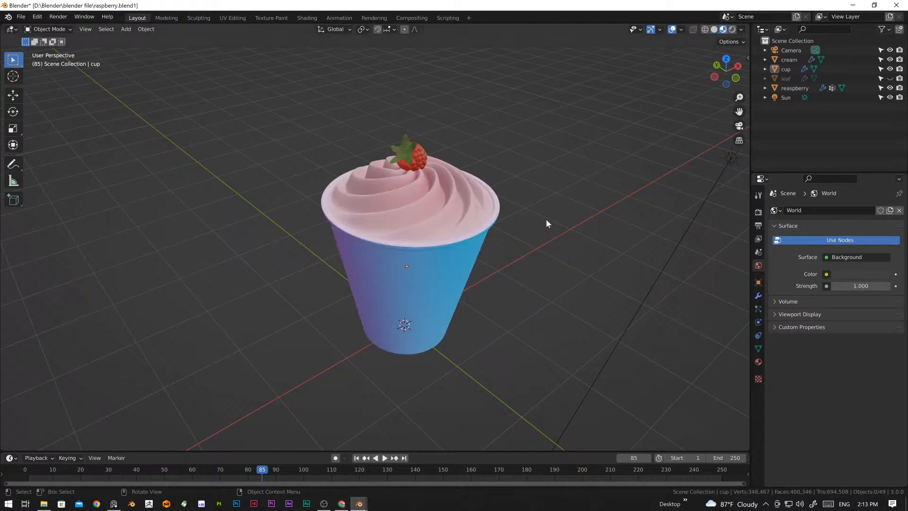
pyautogui.moveTo(545, 219)
pyautogui.mouseDown(button='middle')
pyautogui.moveTo(449, 248)
pyautogui.moveTo(296, 232)
pyautogui.moveTo(135, 289)
pyautogui.mouseUp(button='middle')
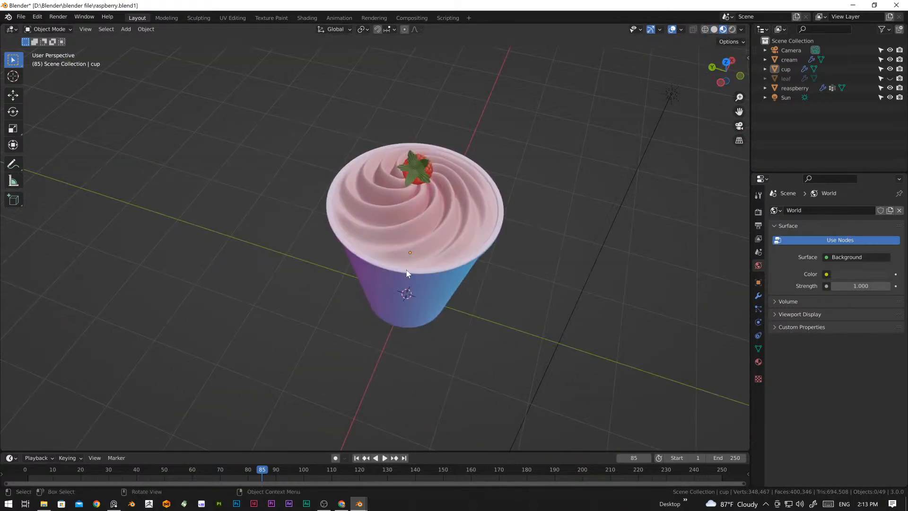
pyautogui.scroll(3, 376, 269)
pyautogui.scroll(-4, 377, 270)
pyautogui.moveTo(376, 270); pyautogui.dragTo(360, 228, button='middle')
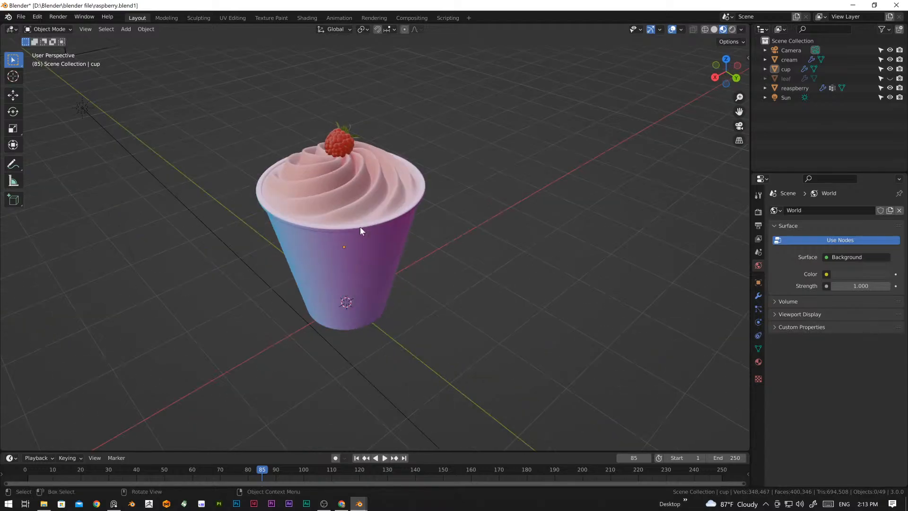
pyautogui.moveTo(358, 259); pyautogui.dragTo(383, 276, button='middle')
pyautogui.moveTo(400, 330); pyautogui.dragTo(449, 282, button='middle')
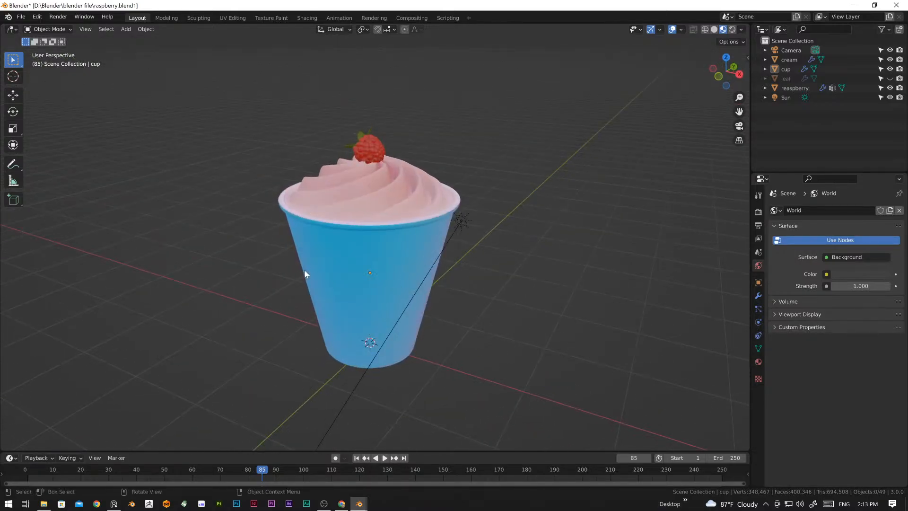
pyautogui.moveTo(304, 273); pyautogui.dragTo(427, 282, button='middle')
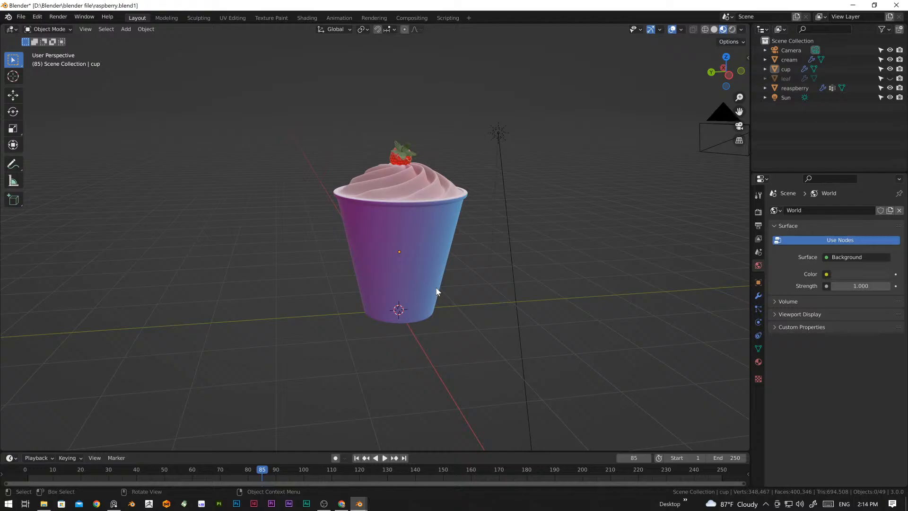
pyautogui.moveTo(442, 281); pyautogui.dragTo(376, 260, button='middle')
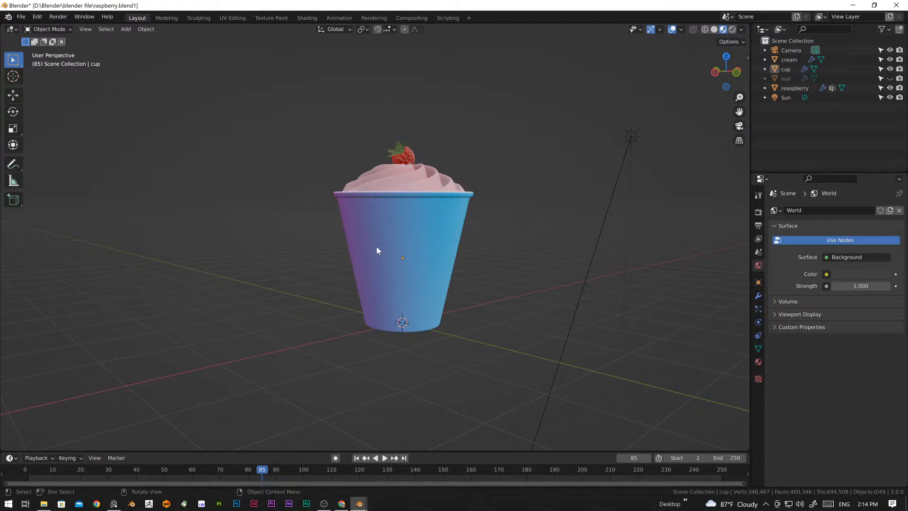
pyautogui.moveTo(376, 247)
pyautogui.mouseDown(button='middle')
pyautogui.moveTo(499, 249)
pyautogui.moveTo(415, 284)
pyautogui.moveTo(323, 288)
pyautogui.mouseUp(button='middle')
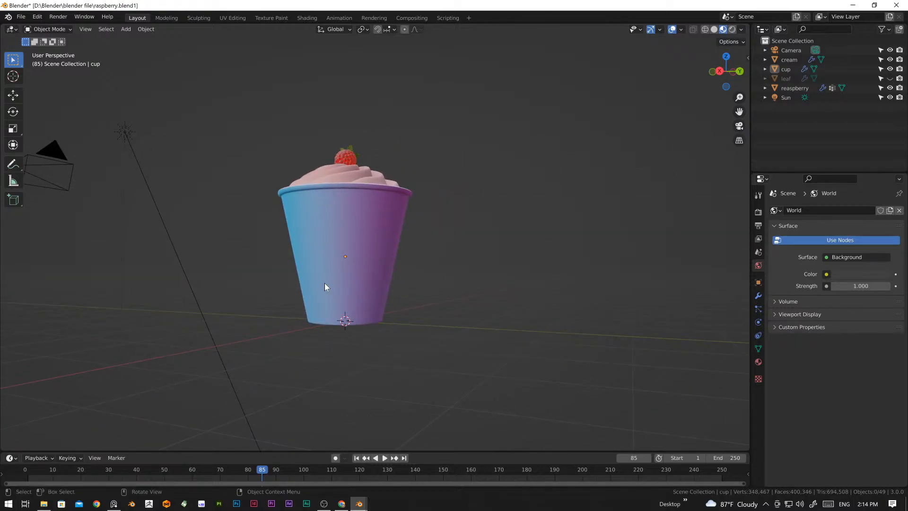
pyautogui.scroll(3, 391, 291)
pyautogui.moveTo(390, 297); pyautogui.dragTo(389, 268, button='middle')
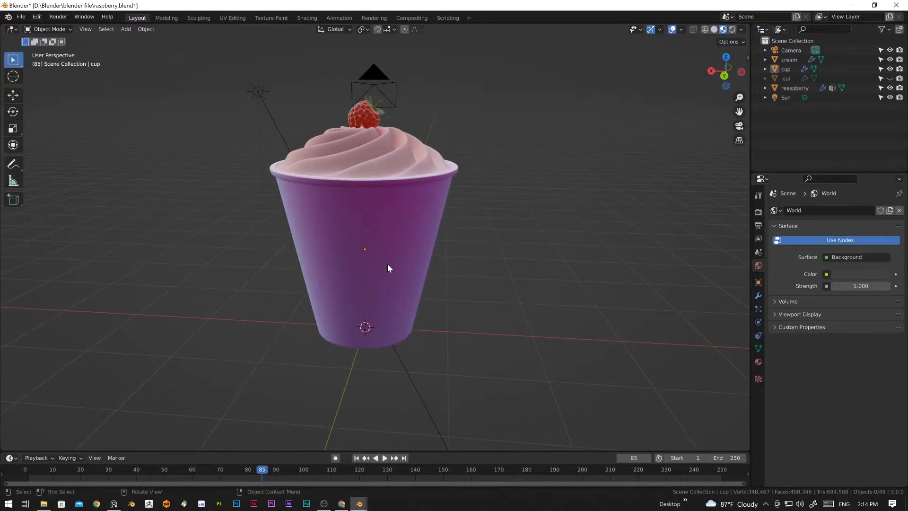
pyautogui.moveTo(450, 251); pyautogui.dragTo(391, 254, button='middle')
pyautogui.scroll(-3, 477, 293)
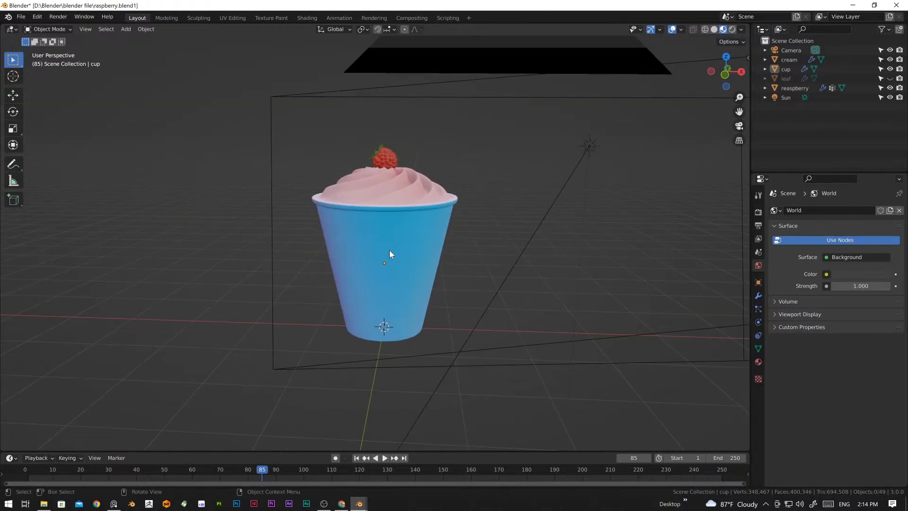
pyautogui.moveTo(527, 223); pyautogui.dragTo(401, 313, button='middle')
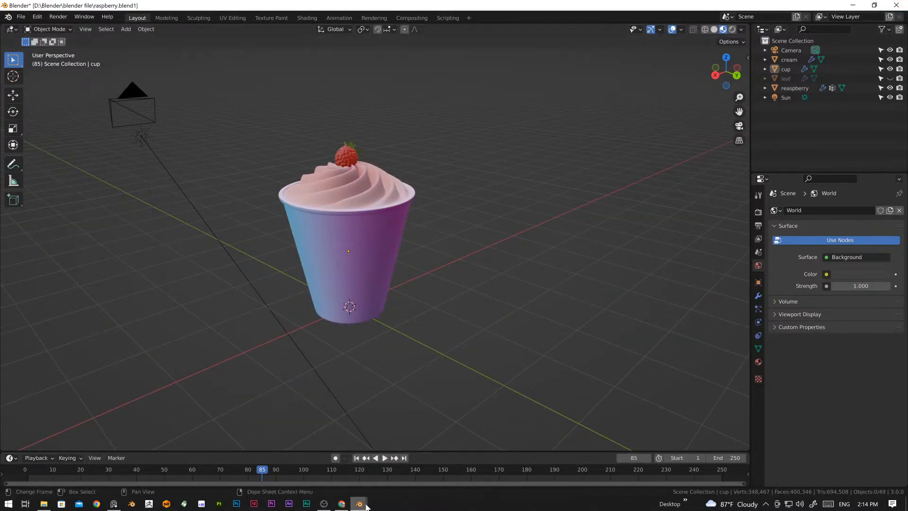
# Step: Switch back to the Blender window with the azarashi.blend seal and look over the painted model
pyautogui.moveTo(364, 507)
pyautogui.click(410, 462)
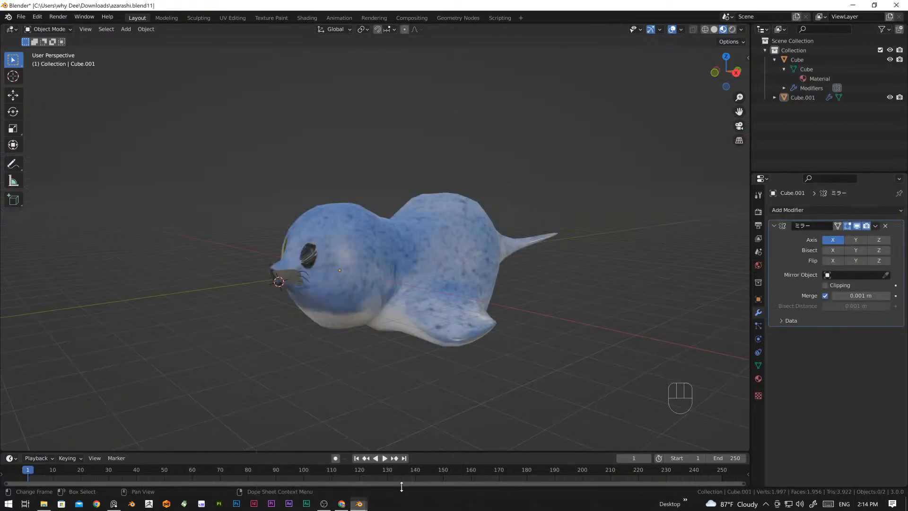
pyautogui.moveTo(356, 357); pyautogui.dragTo(384, 289, button='middle')
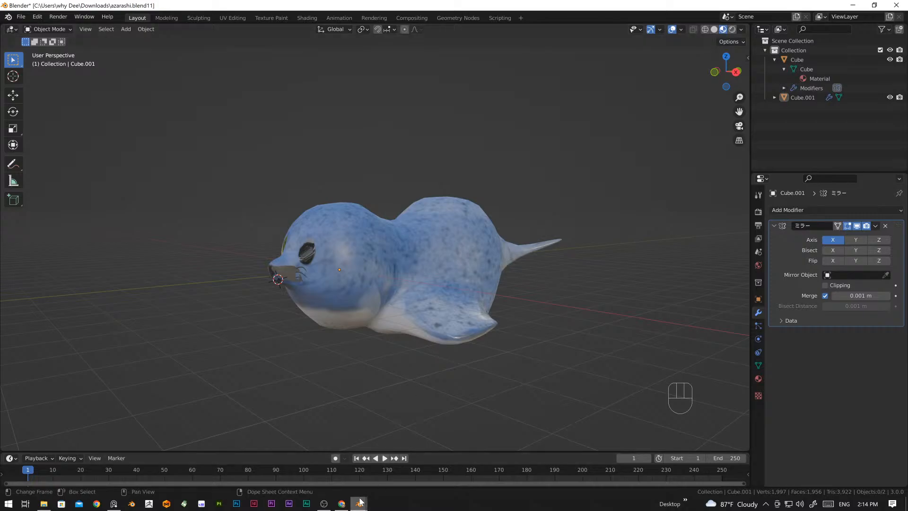
pyautogui.click(330, 505)
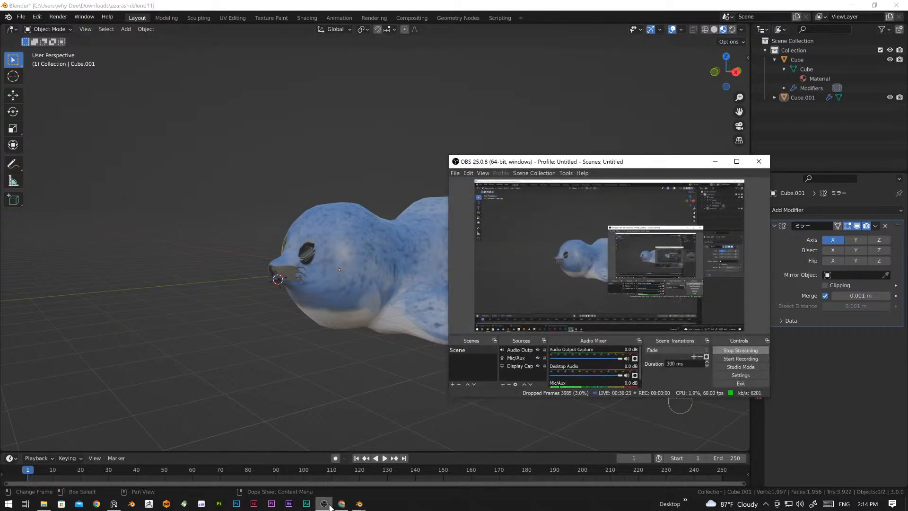